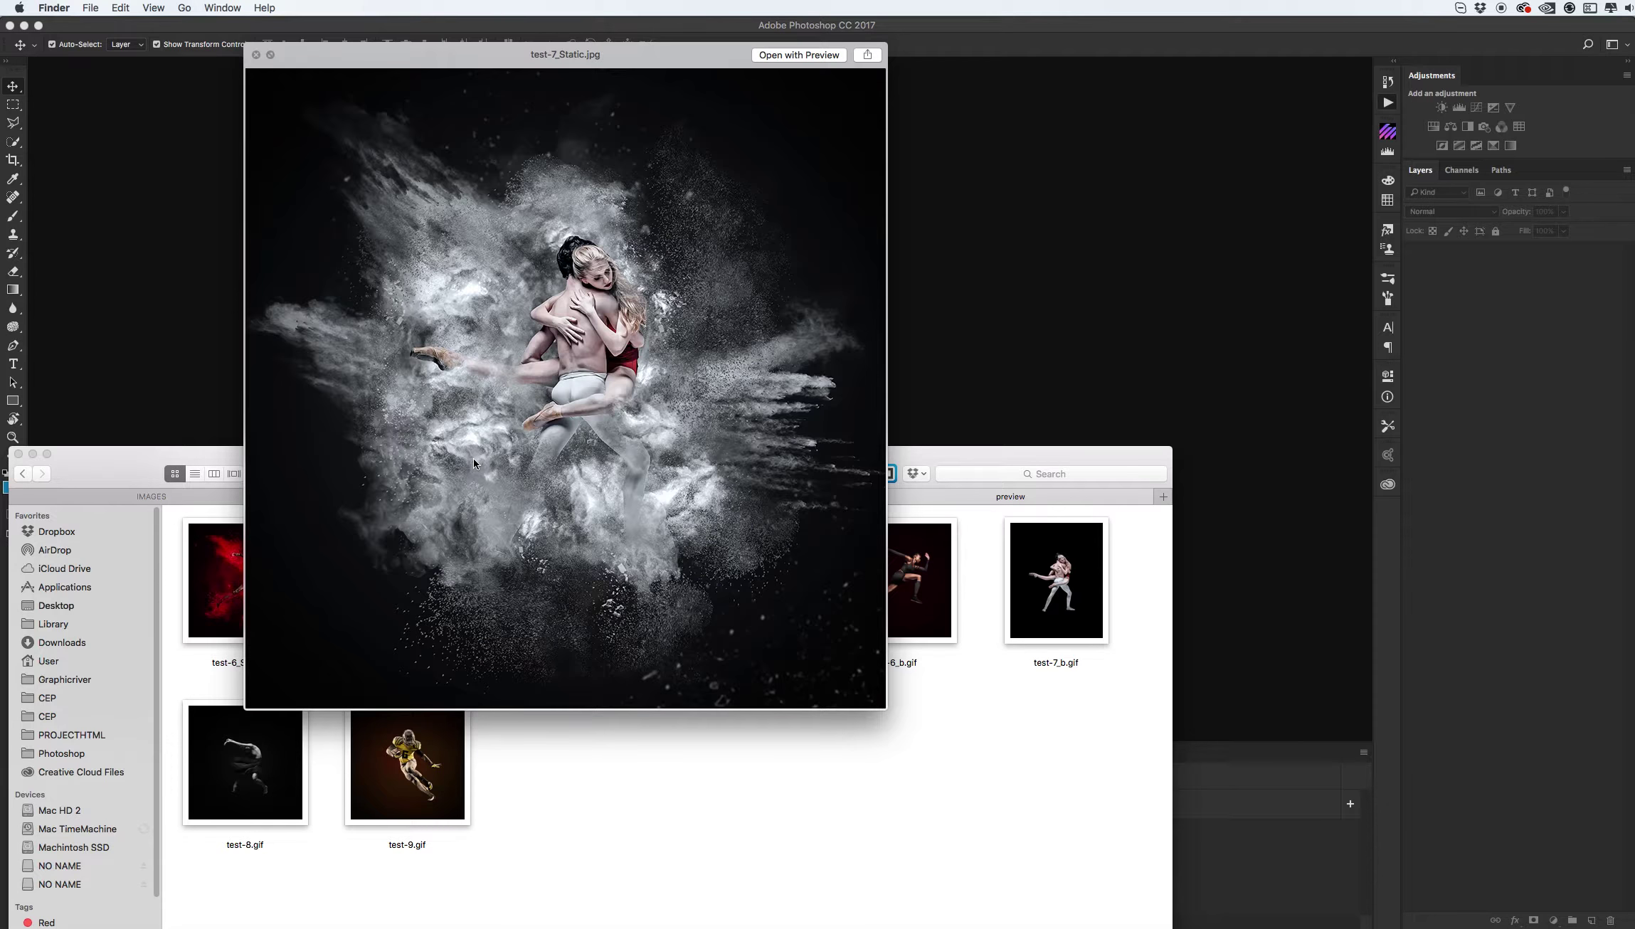
- Preview the sample results in the preview folder, from the static JPG images through the animated GIFs up to test-9.gif
{"action": "key", "text": "Right"}
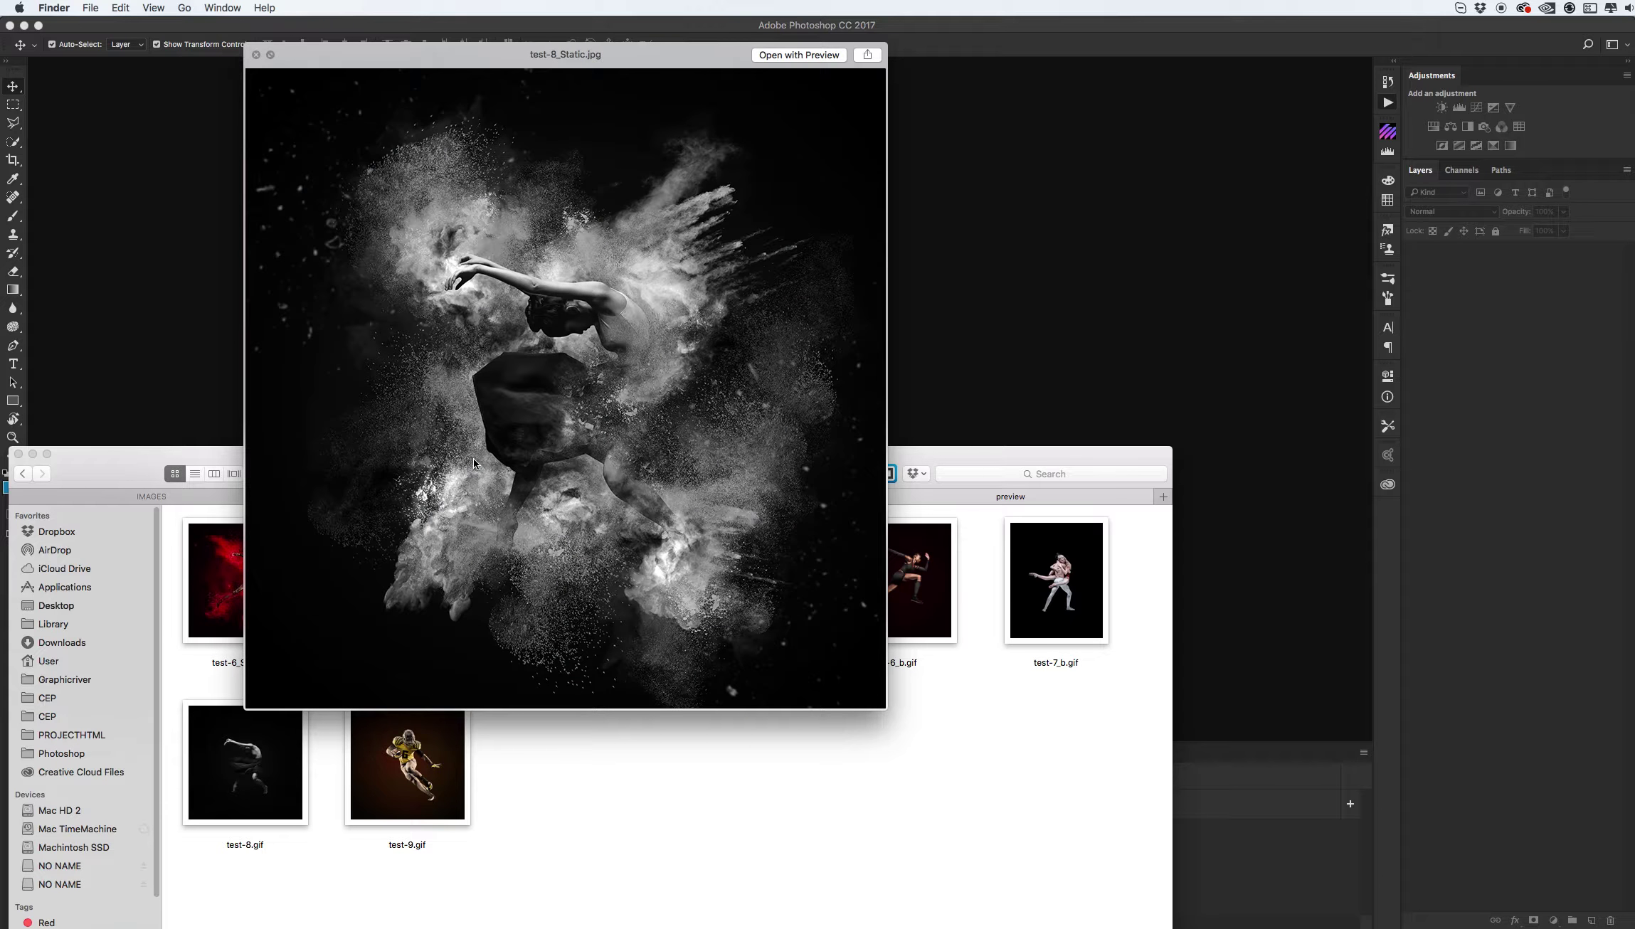
{"action": "key", "text": "Right"}
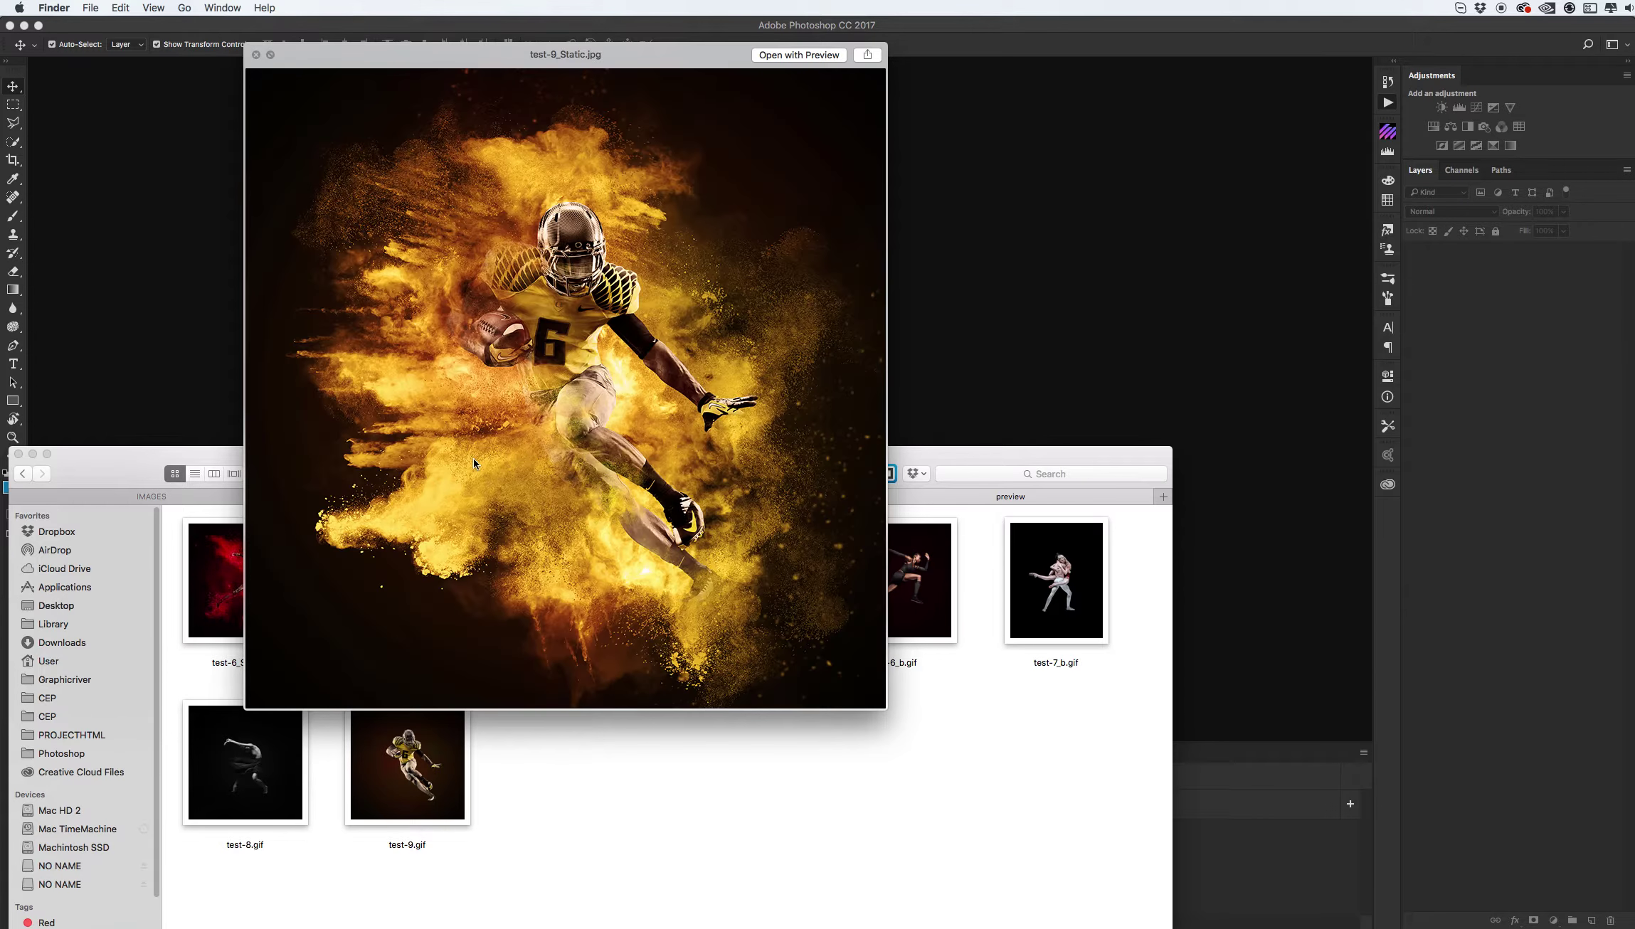
{"action": "key", "text": "space"}
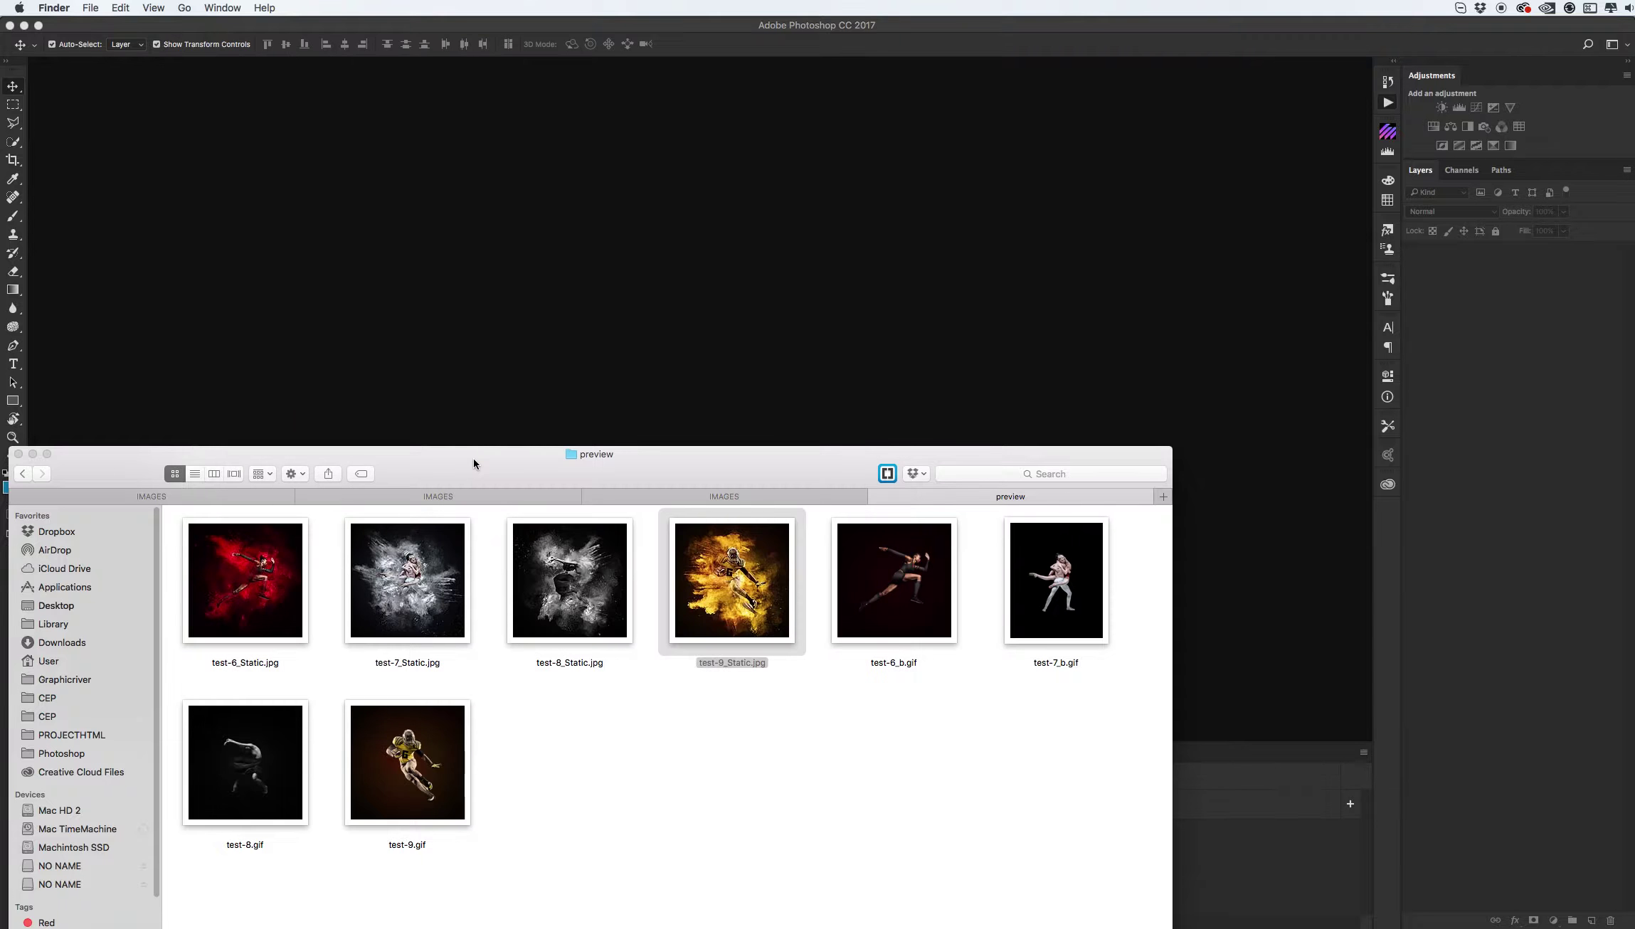
{"action": "key", "text": "Right"}
{"action": "key", "text": "space"}
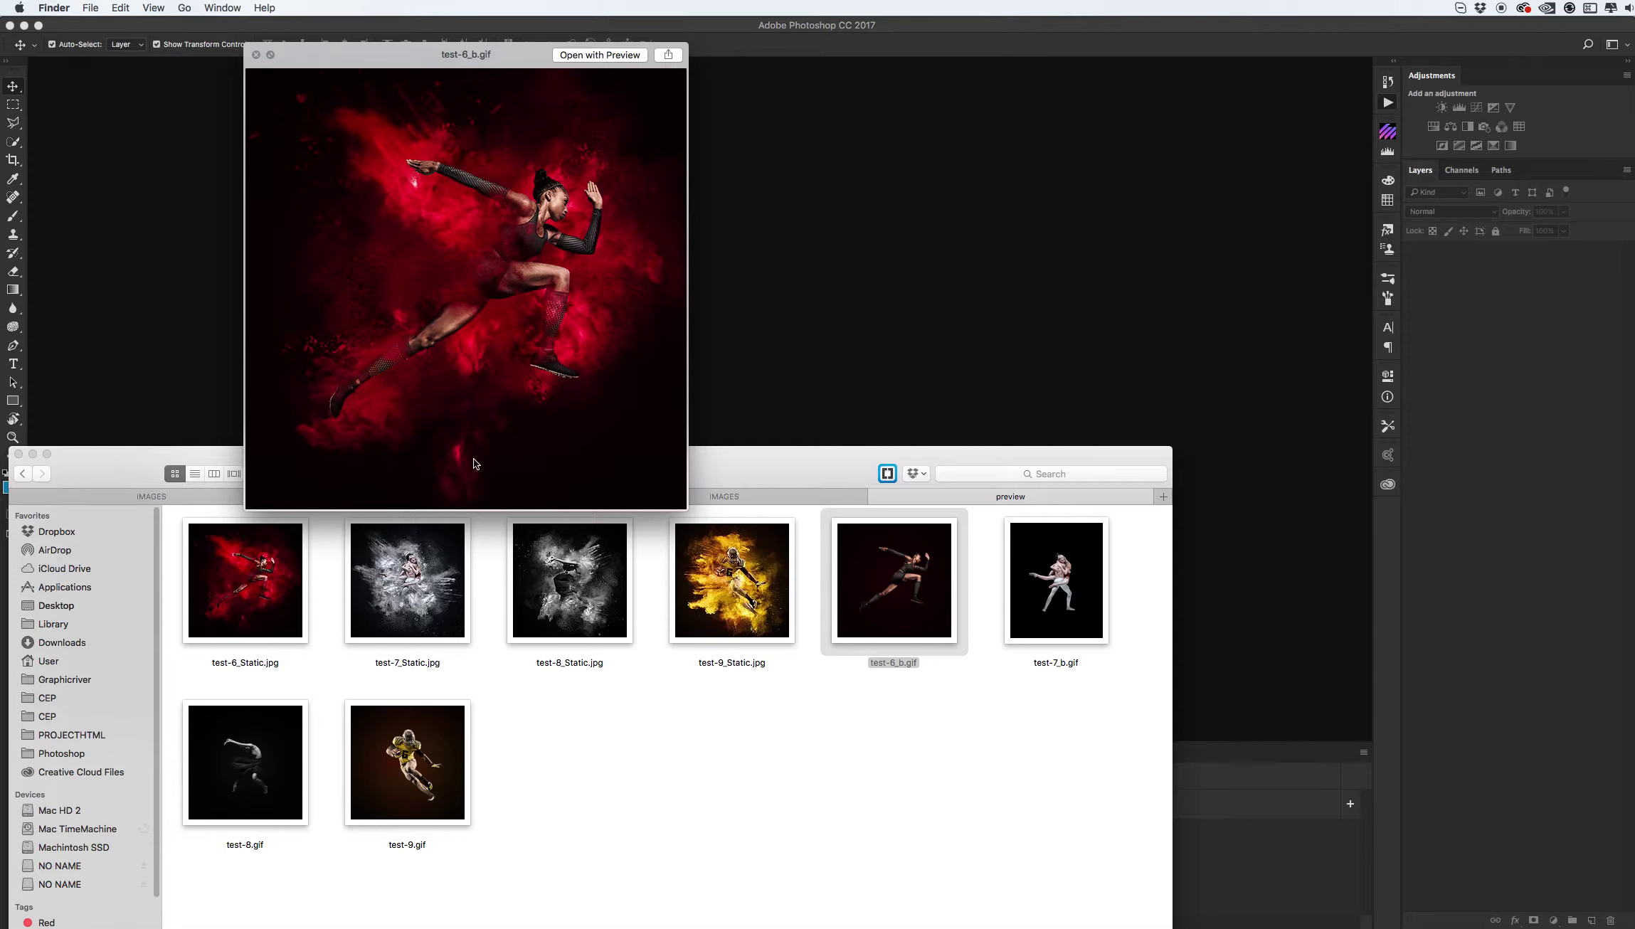
{"action": "key", "text": "Right"}
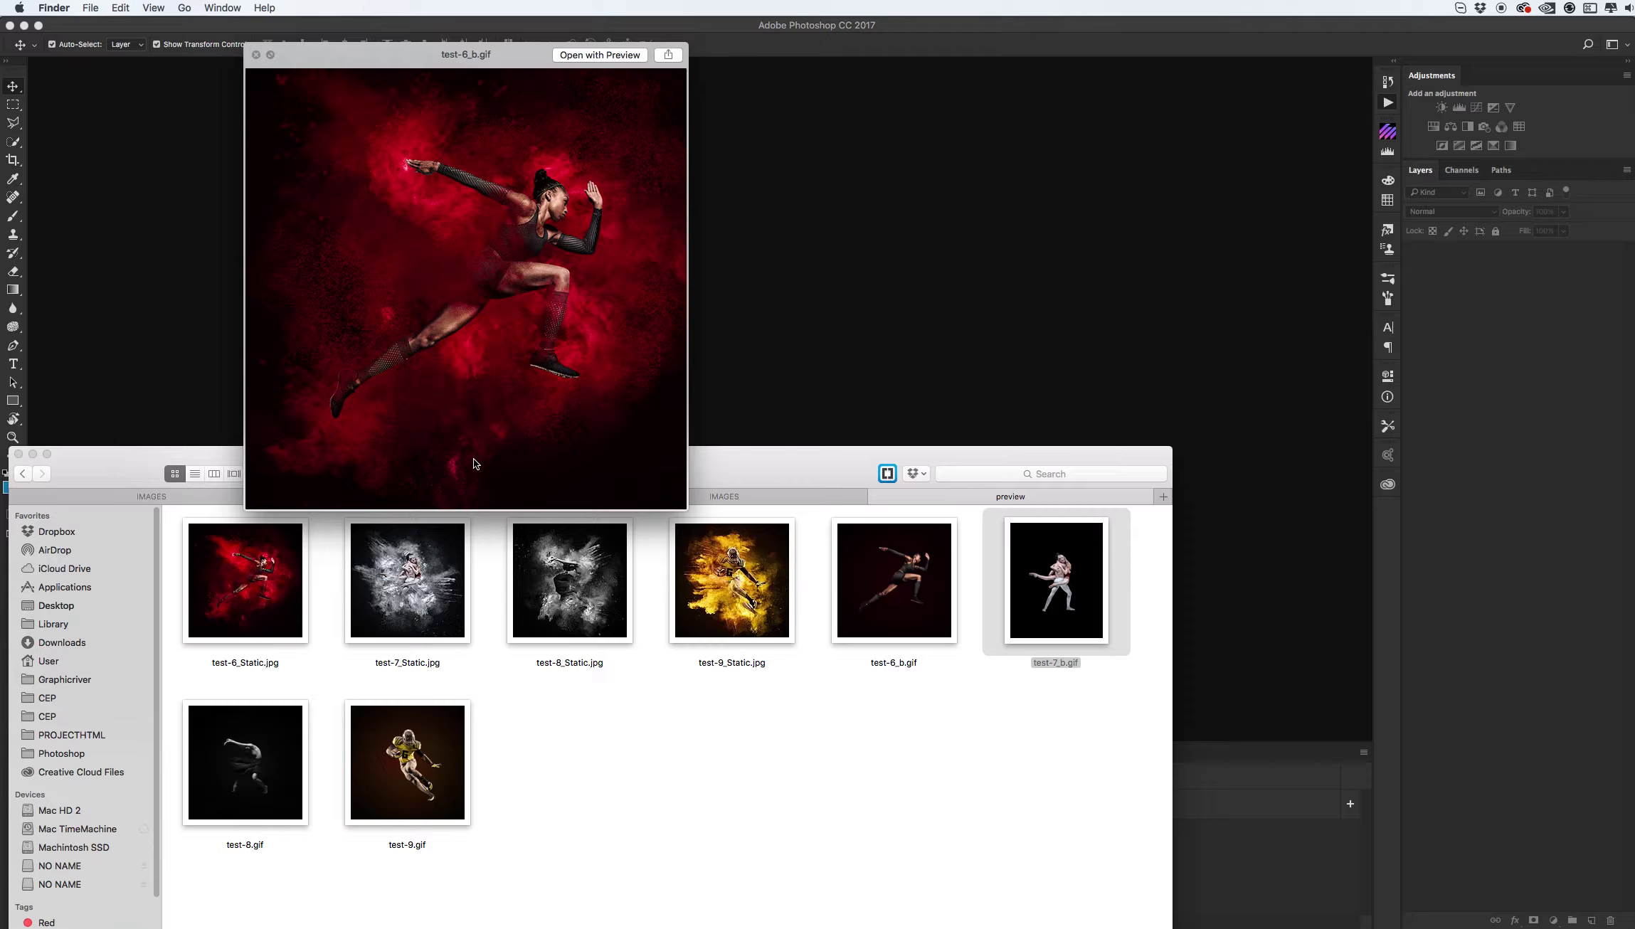
{"action": "left_click", "coordinate": [302, 724]}
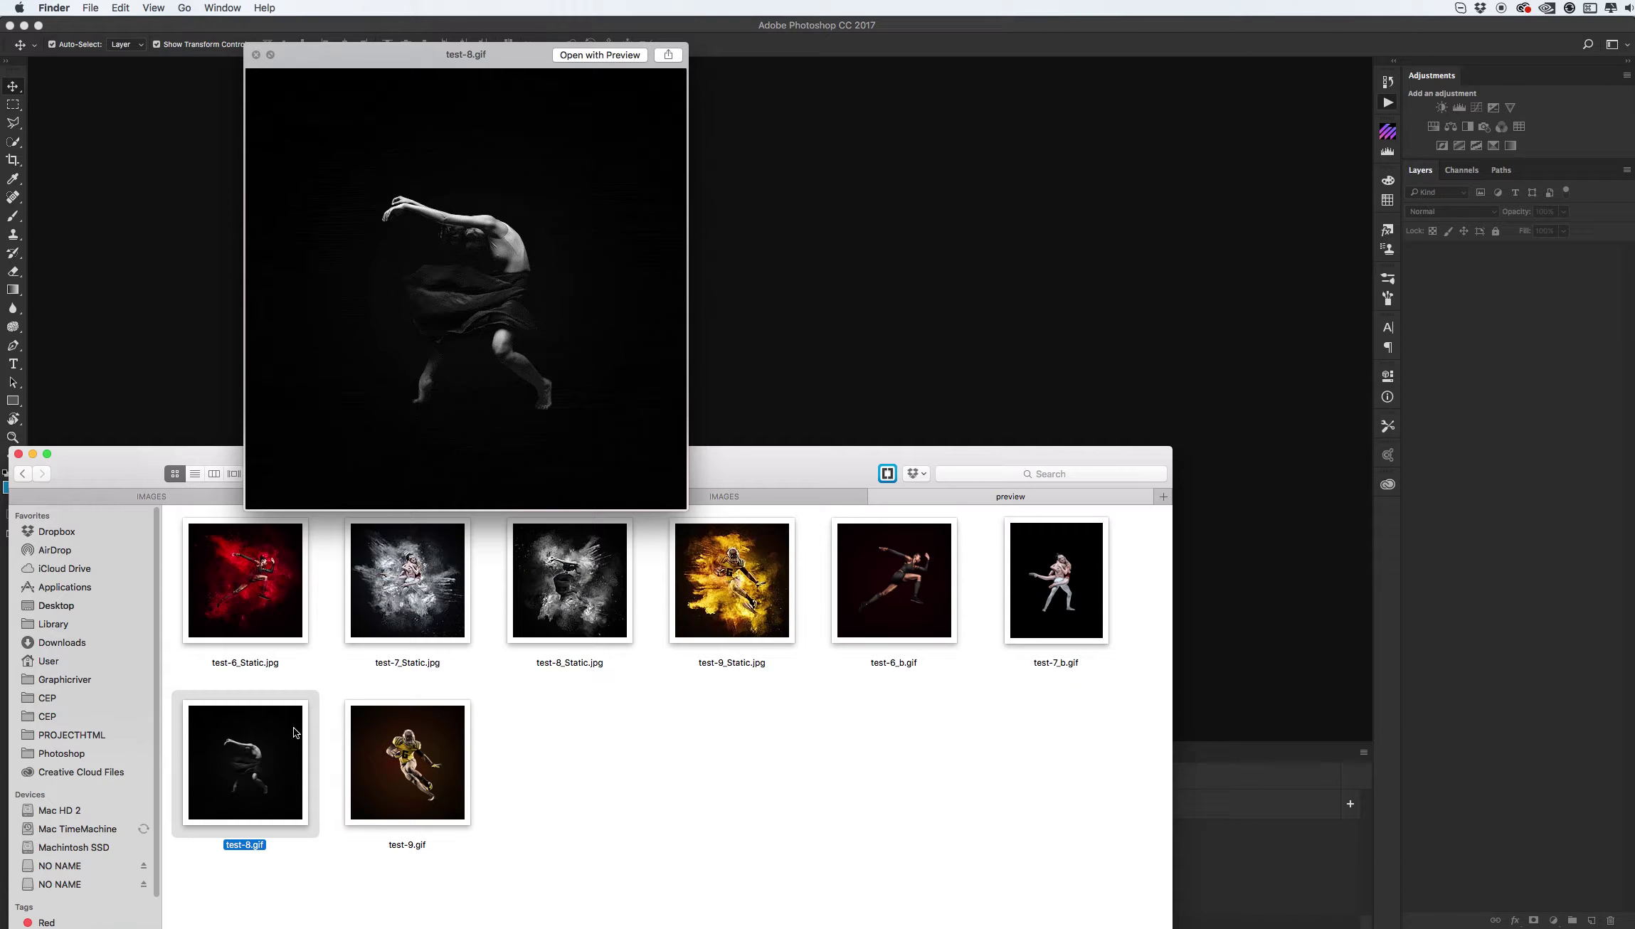
{"action": "left_click", "coordinate": [411, 732]}
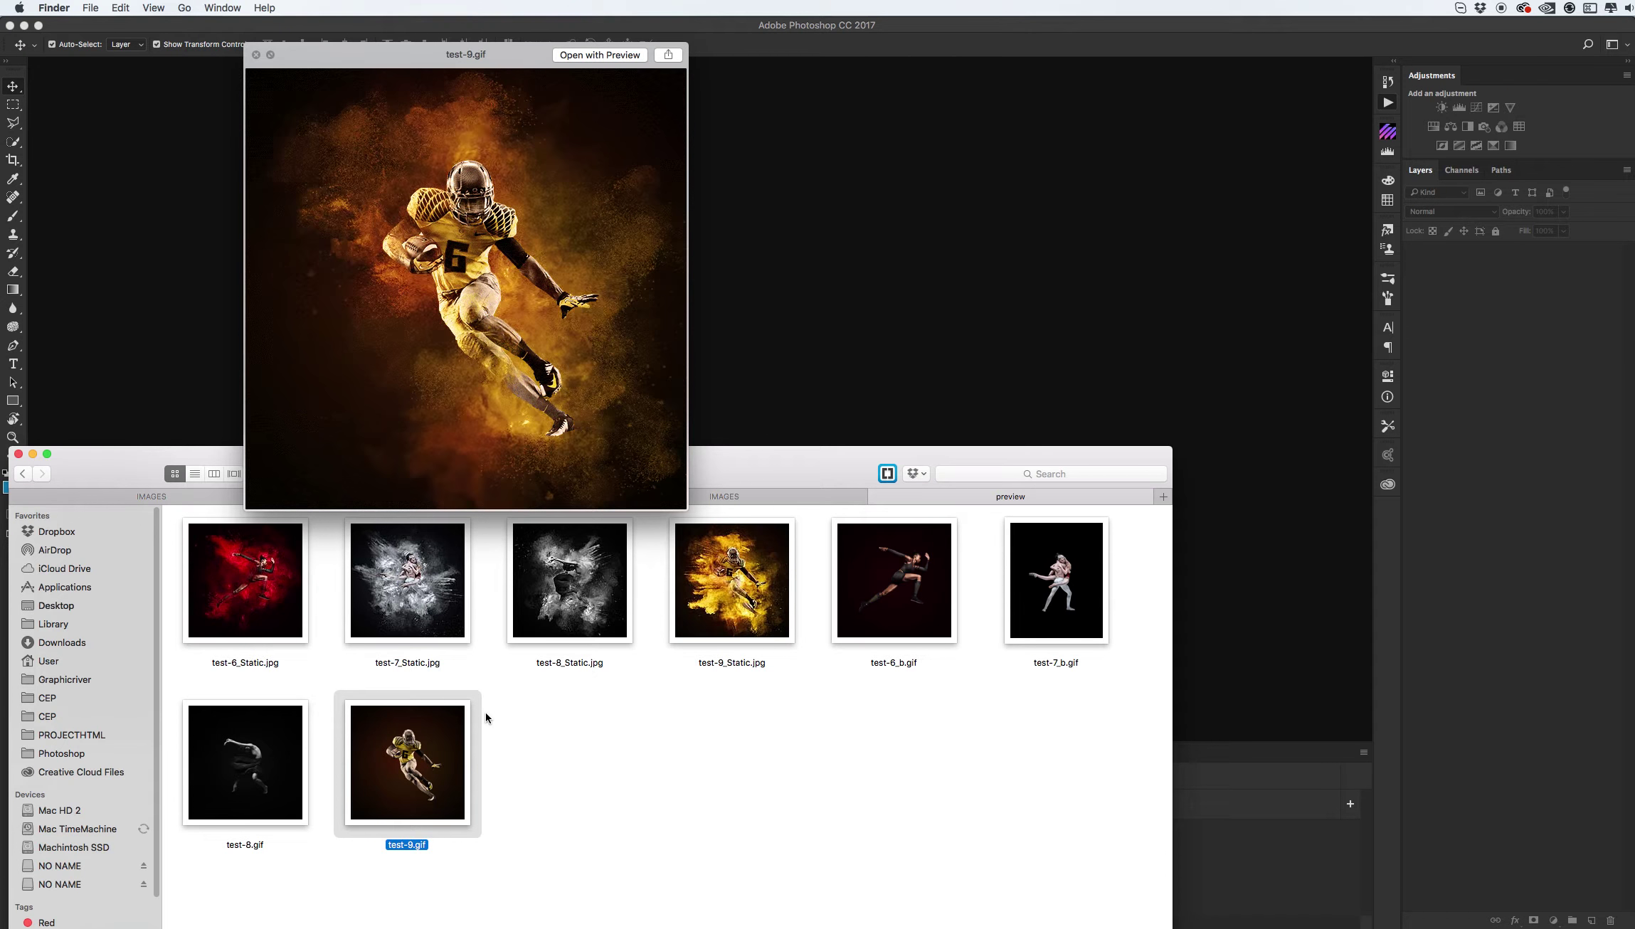
{"action": "key", "text": "space"}
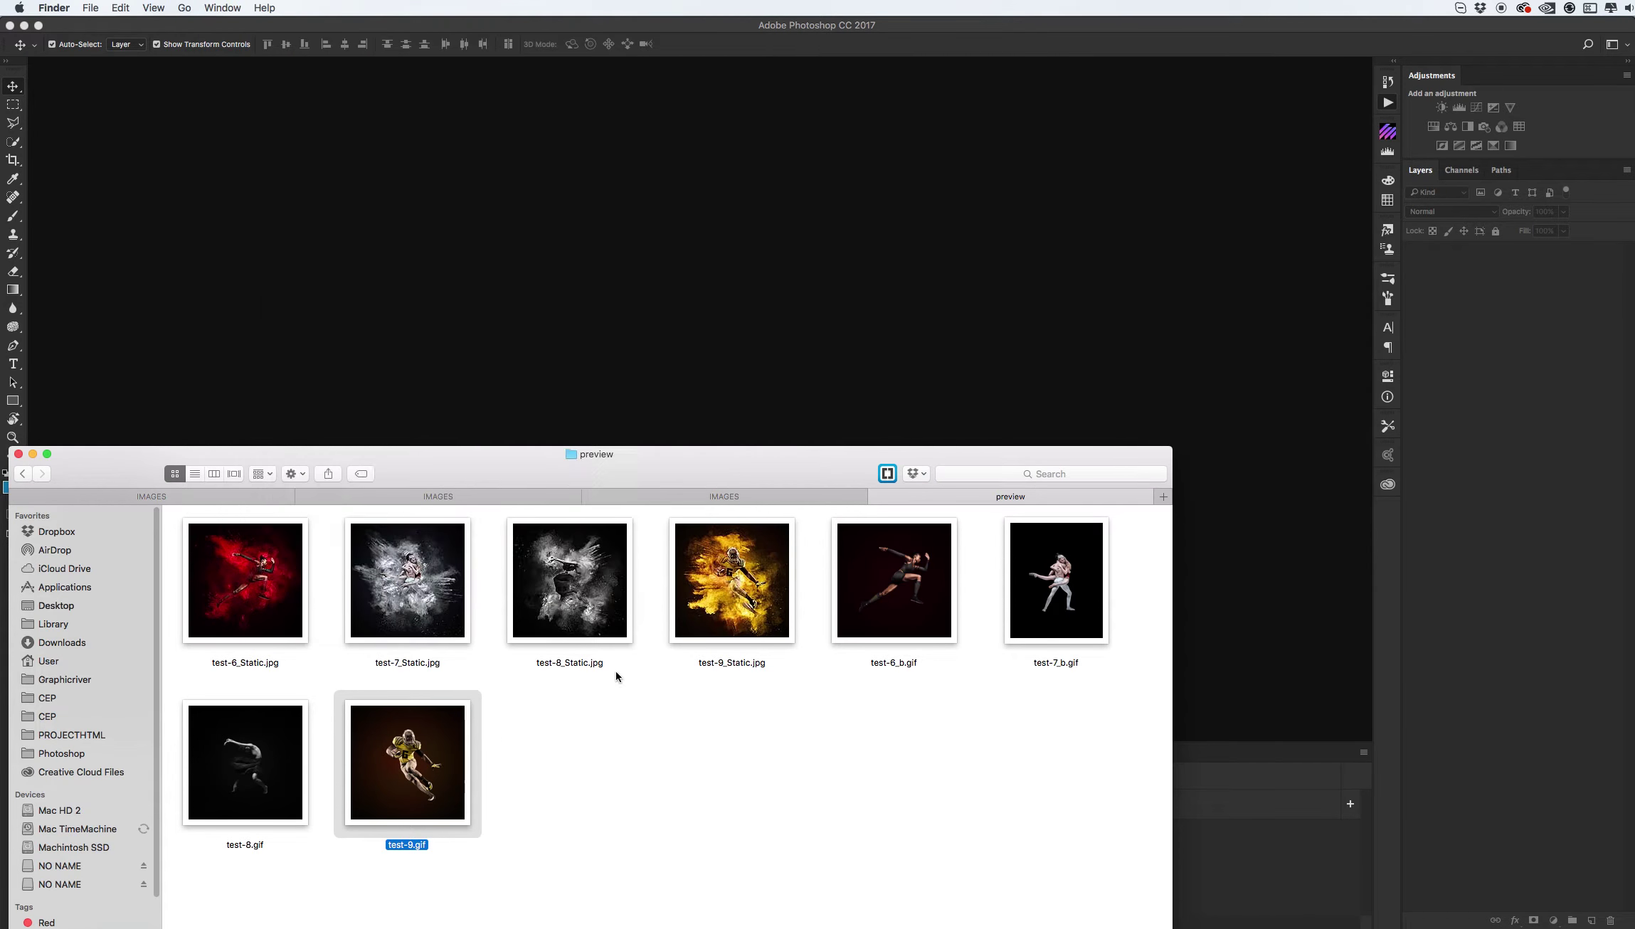
- Switch to Photoshop, load the Animated Sand Dust Exposion.atn action set and select its Add Animation action
{"action": "left_click", "coordinate": [810, 270]}
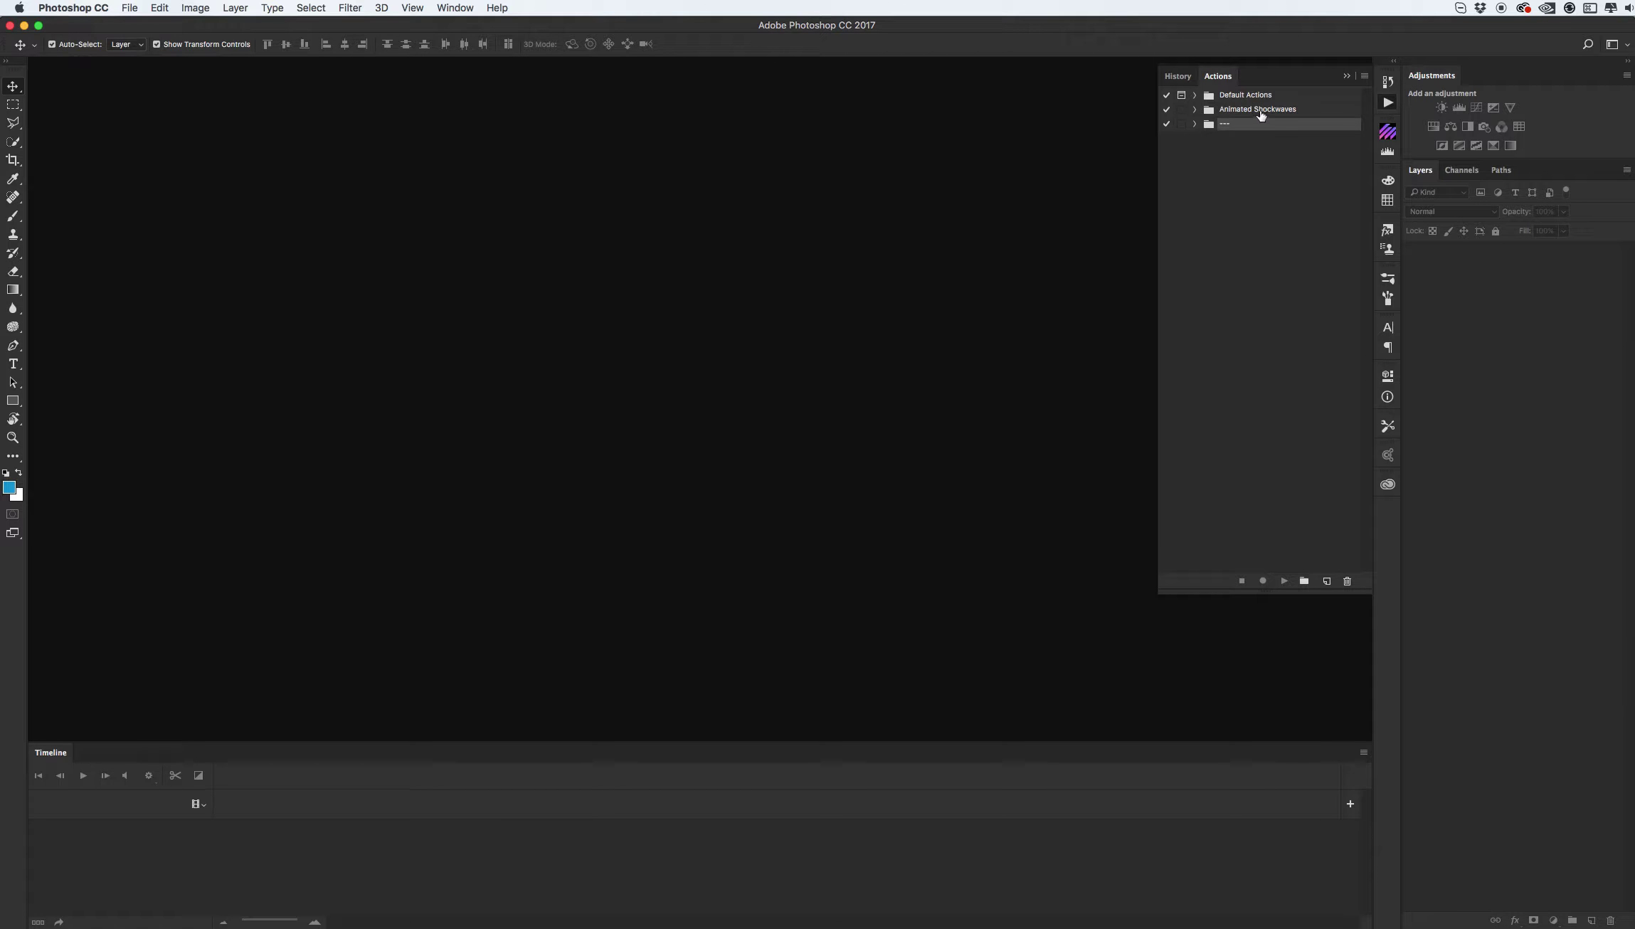
{"action": "left_click", "coordinate": [455, 8]}
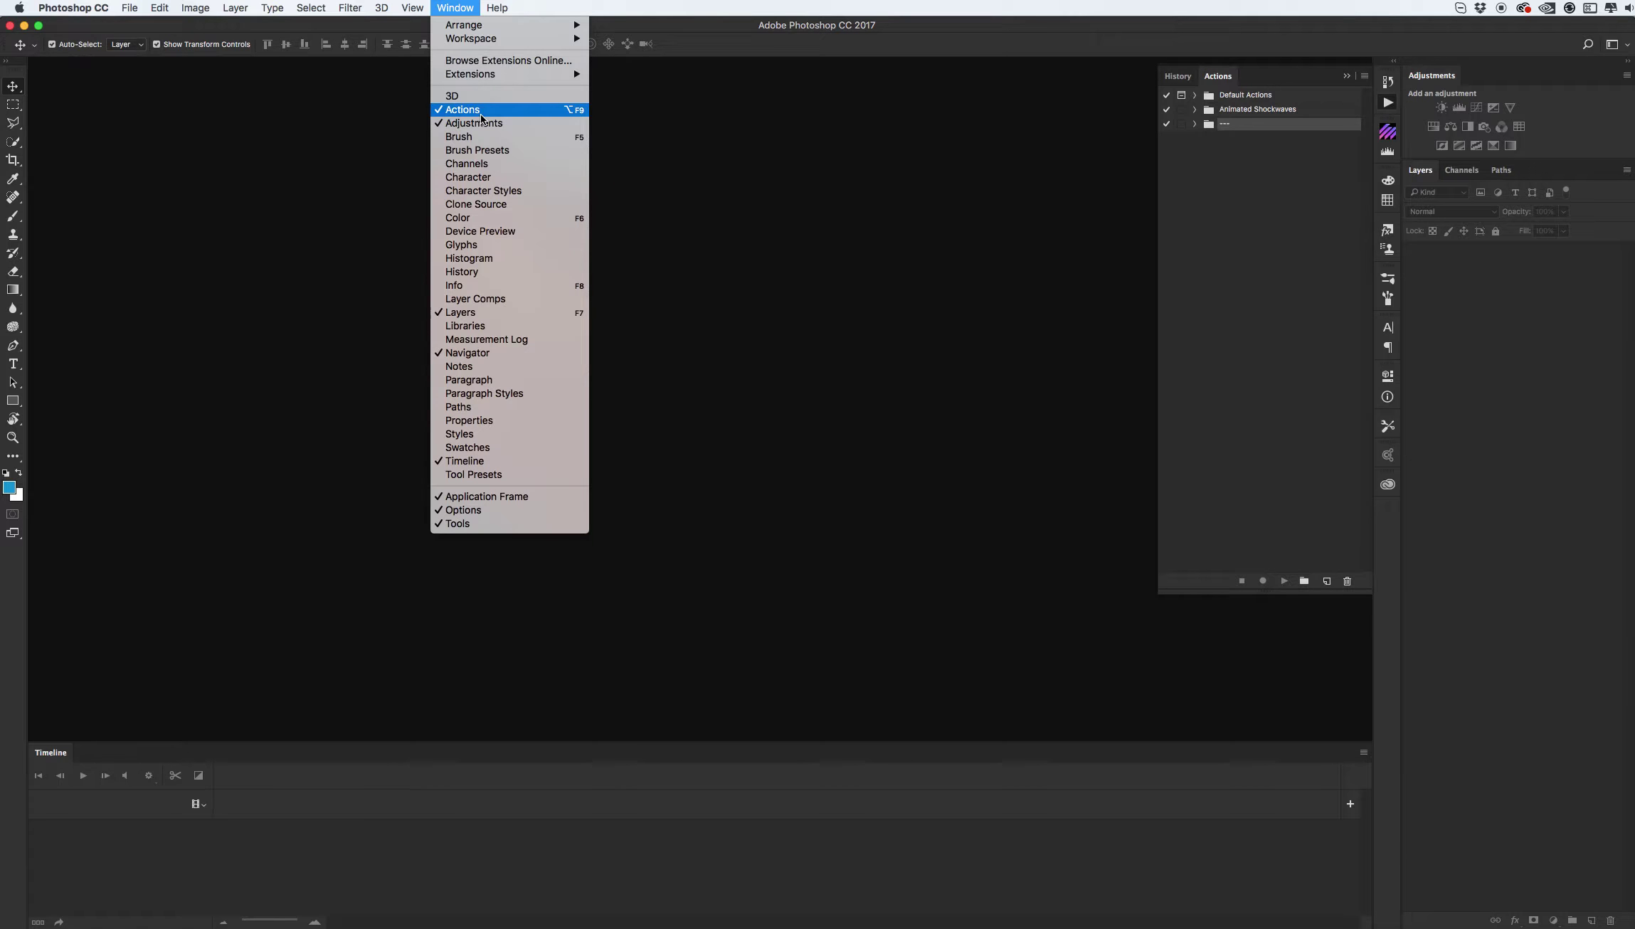
{"action": "left_click", "coordinate": [1387, 89]}
{"action": "left_click", "coordinate": [1368, 81]}
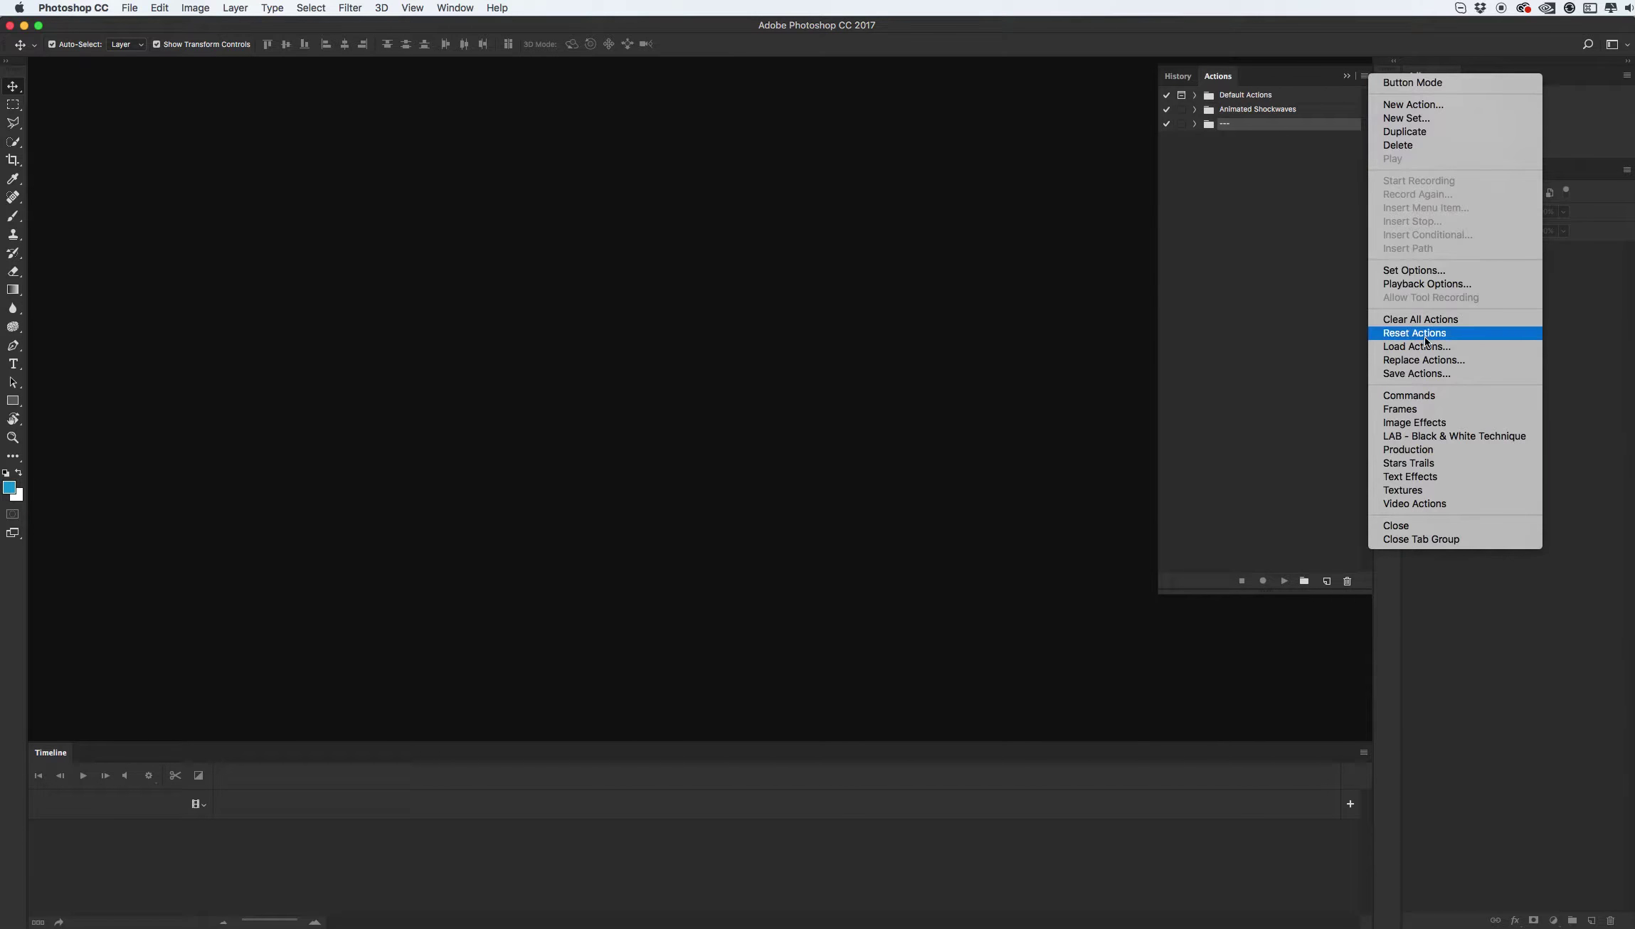
{"action": "left_click", "coordinate": [1416, 347]}
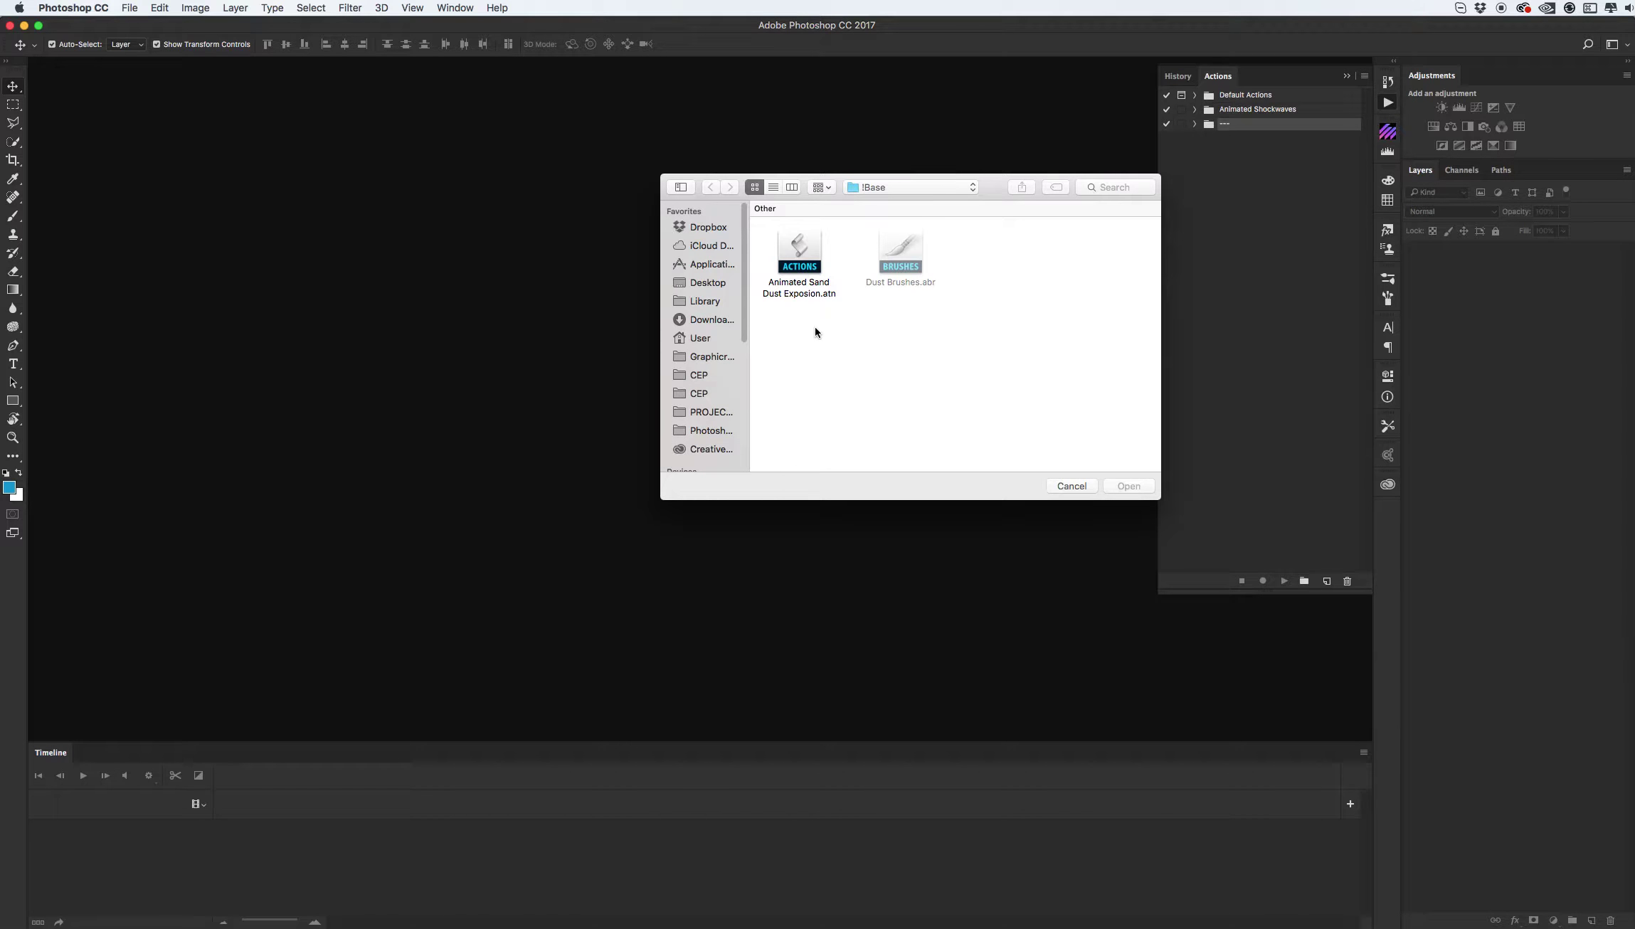
{"action": "left_click", "coordinate": [806, 244]}
{"action": "left_click", "coordinate": [1130, 485]}
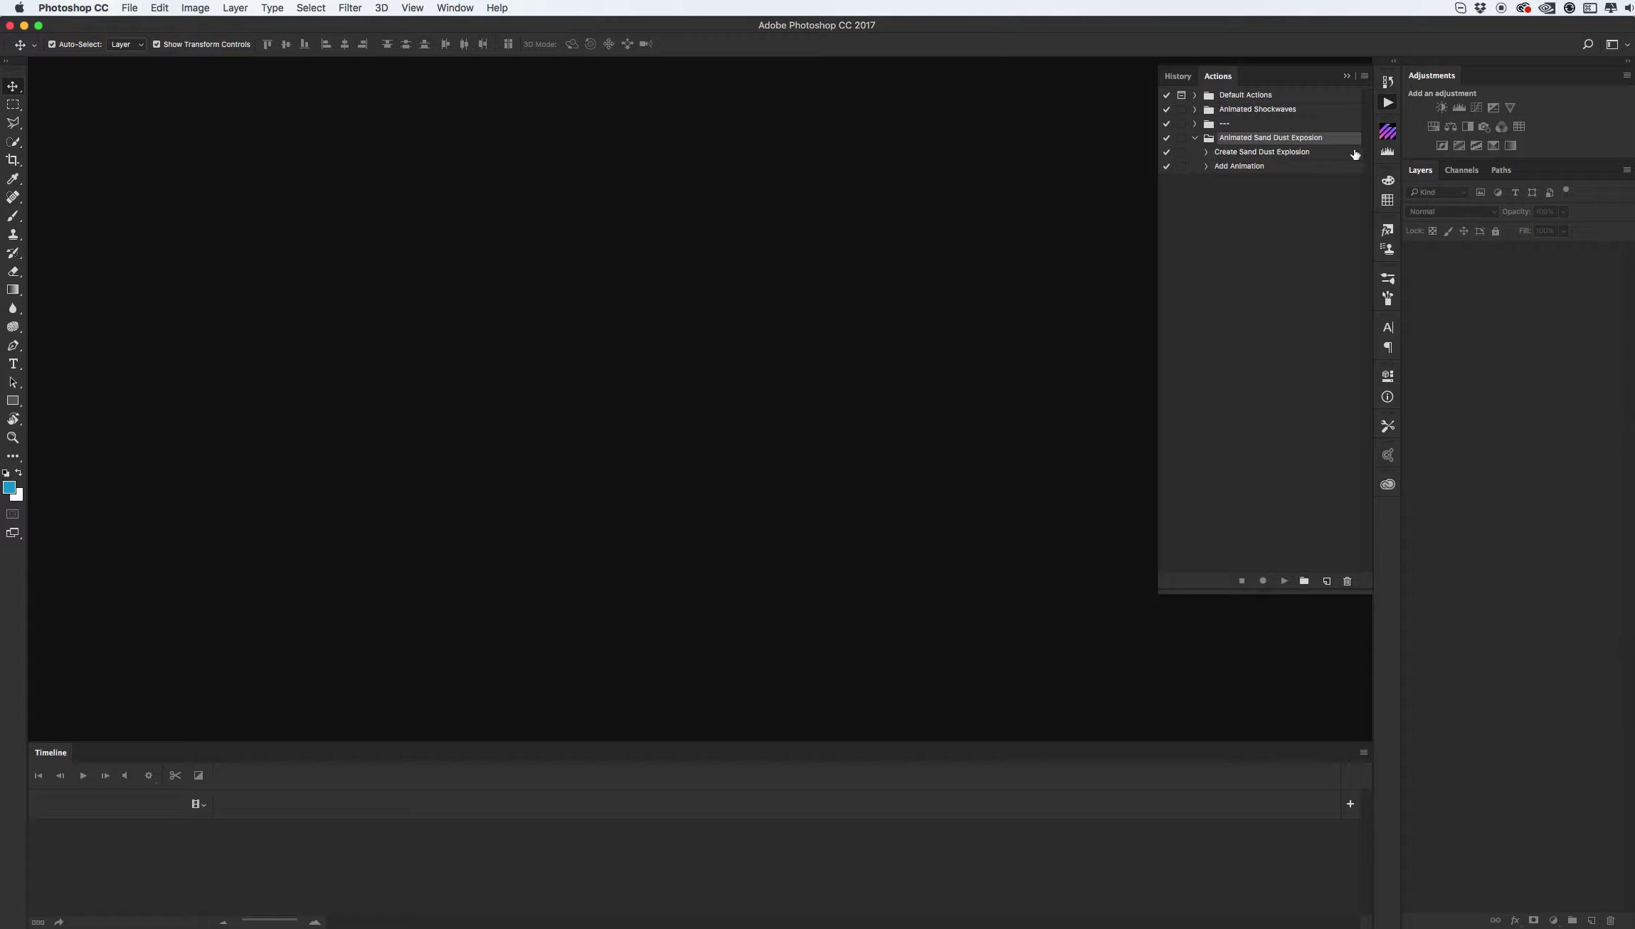
{"action": "left_click", "coordinate": [1242, 169]}
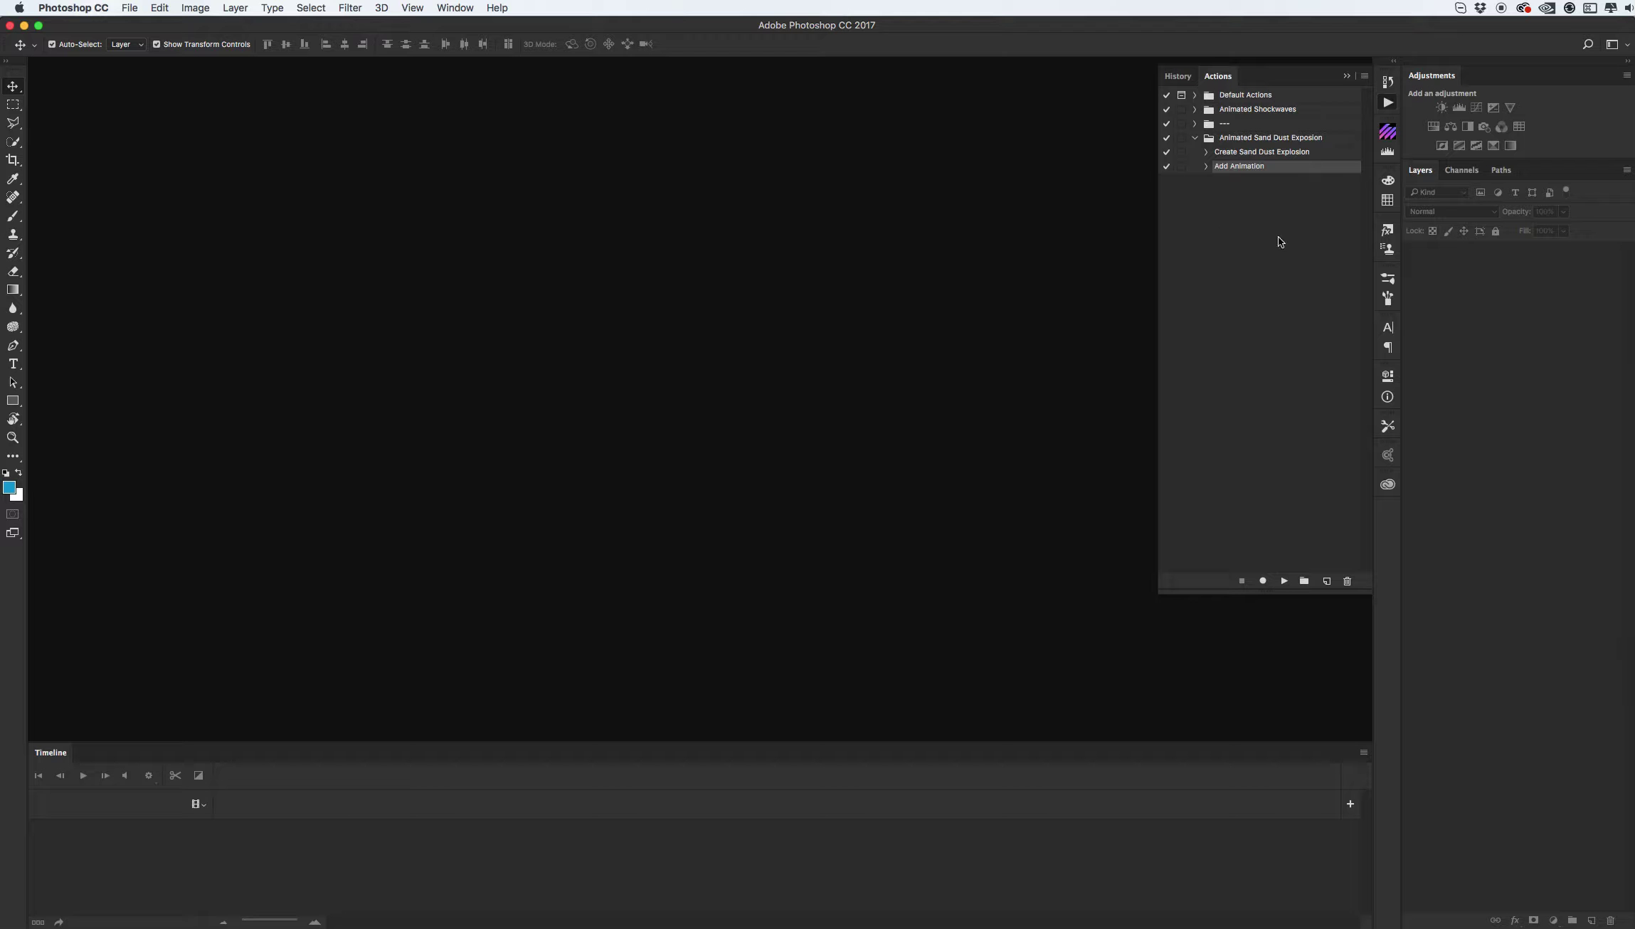
- Load the Dust Brushes.abr file into the brush presets
{"action": "left_click", "coordinate": [1388, 279]}
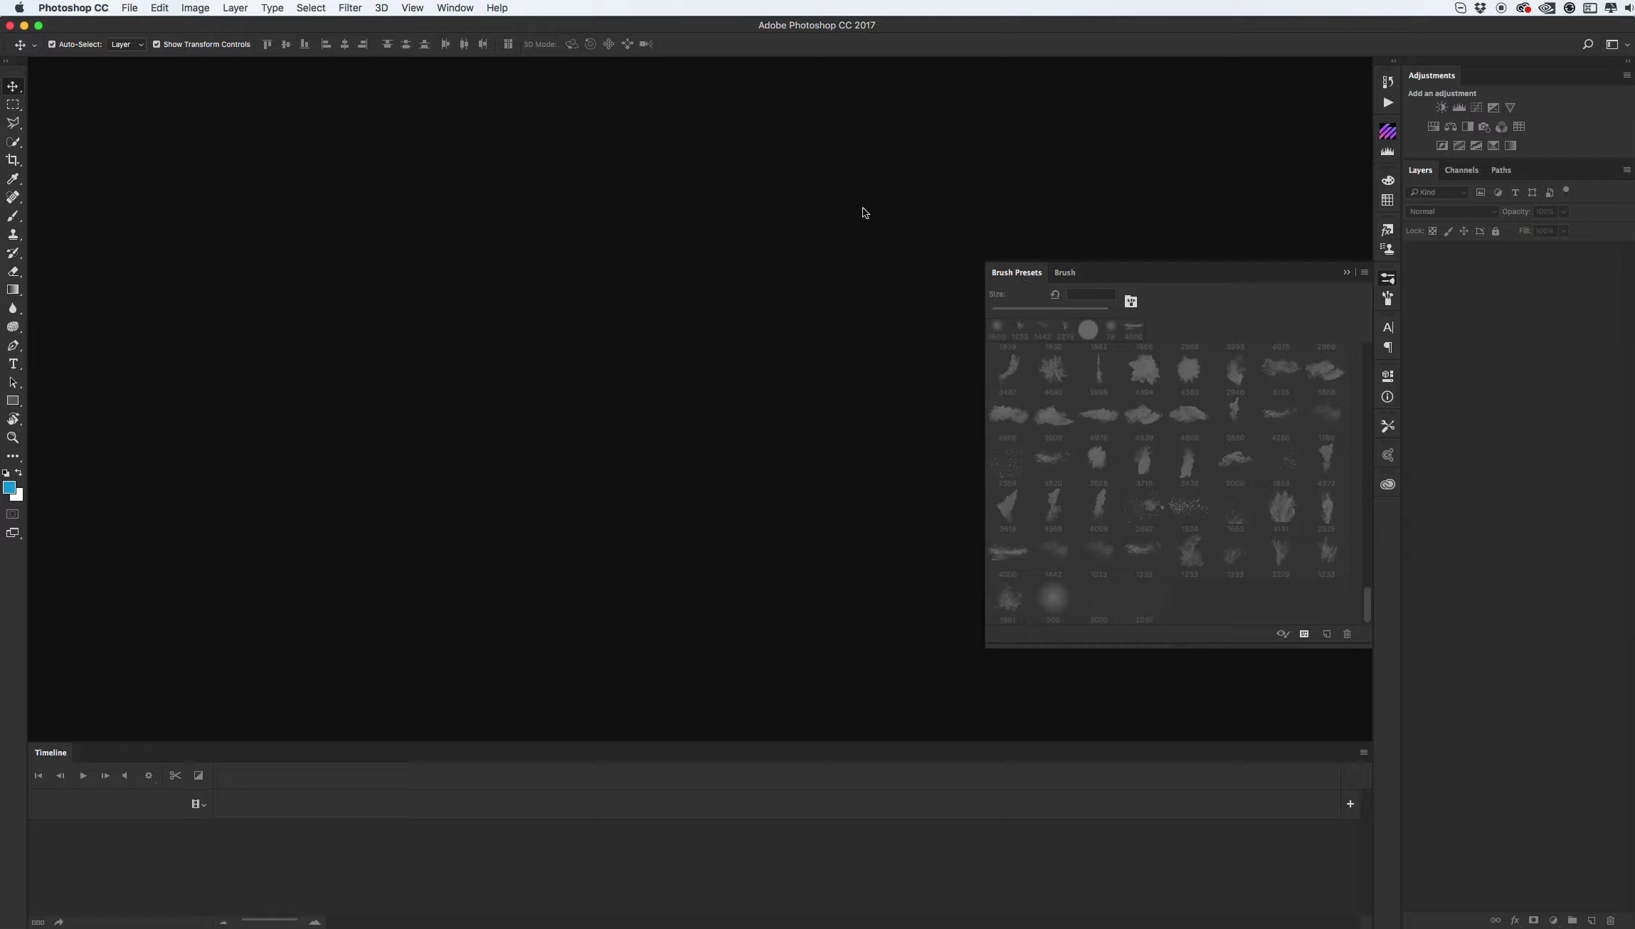
{"action": "left_click", "coordinate": [461, 7]}
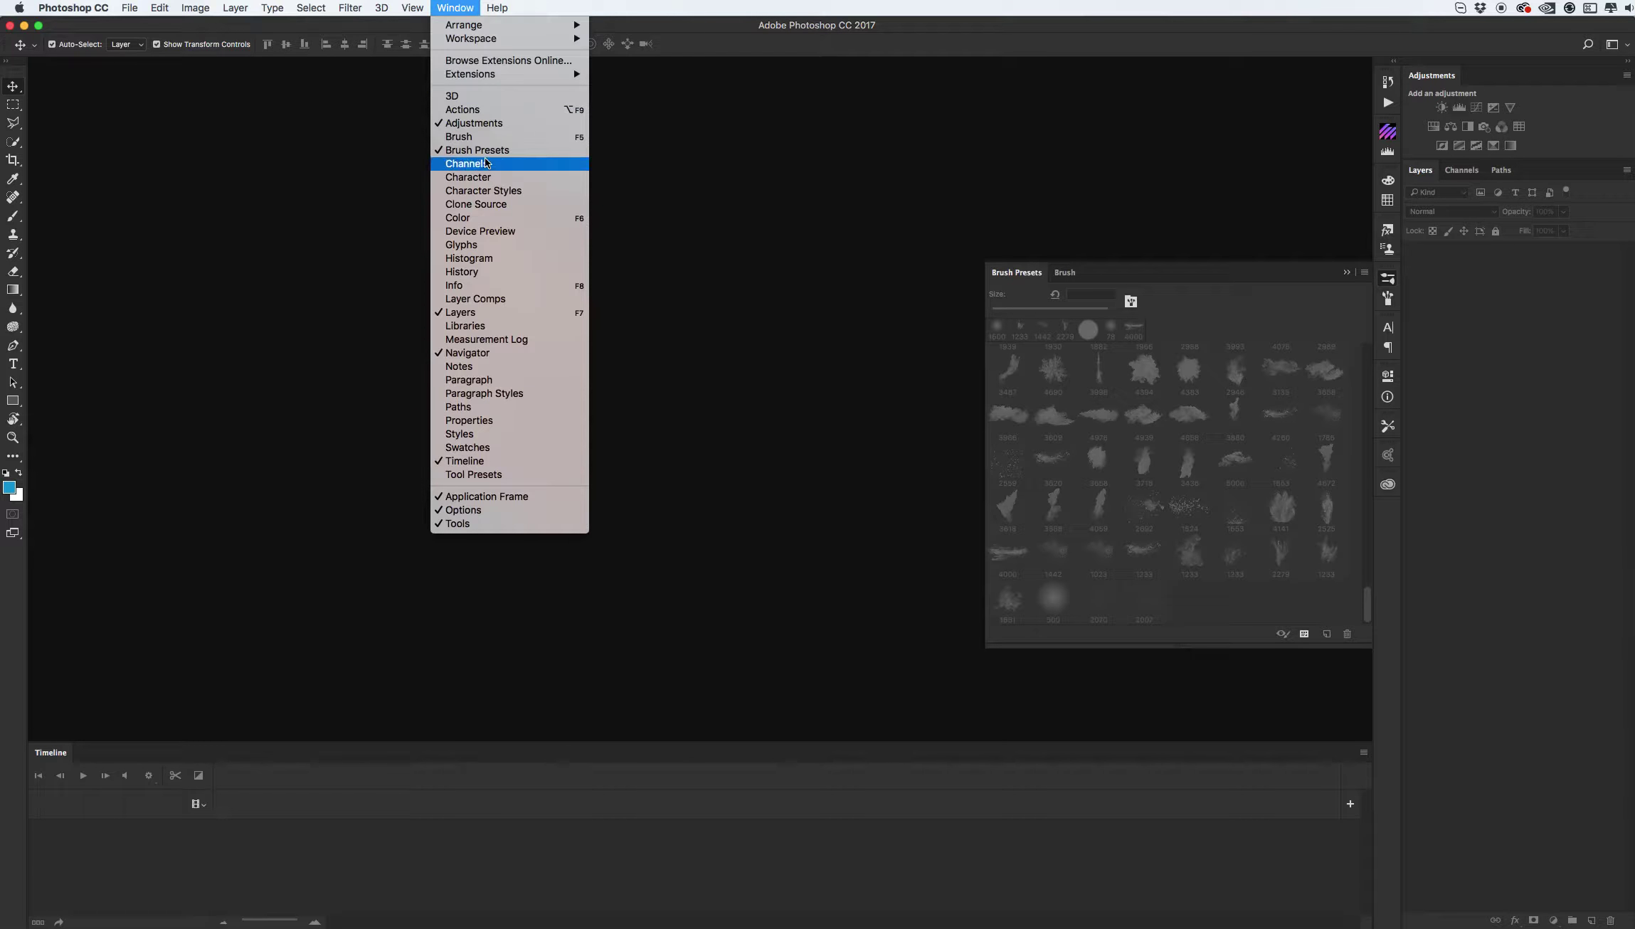
{"action": "left_click", "coordinate": [1308, 278]}
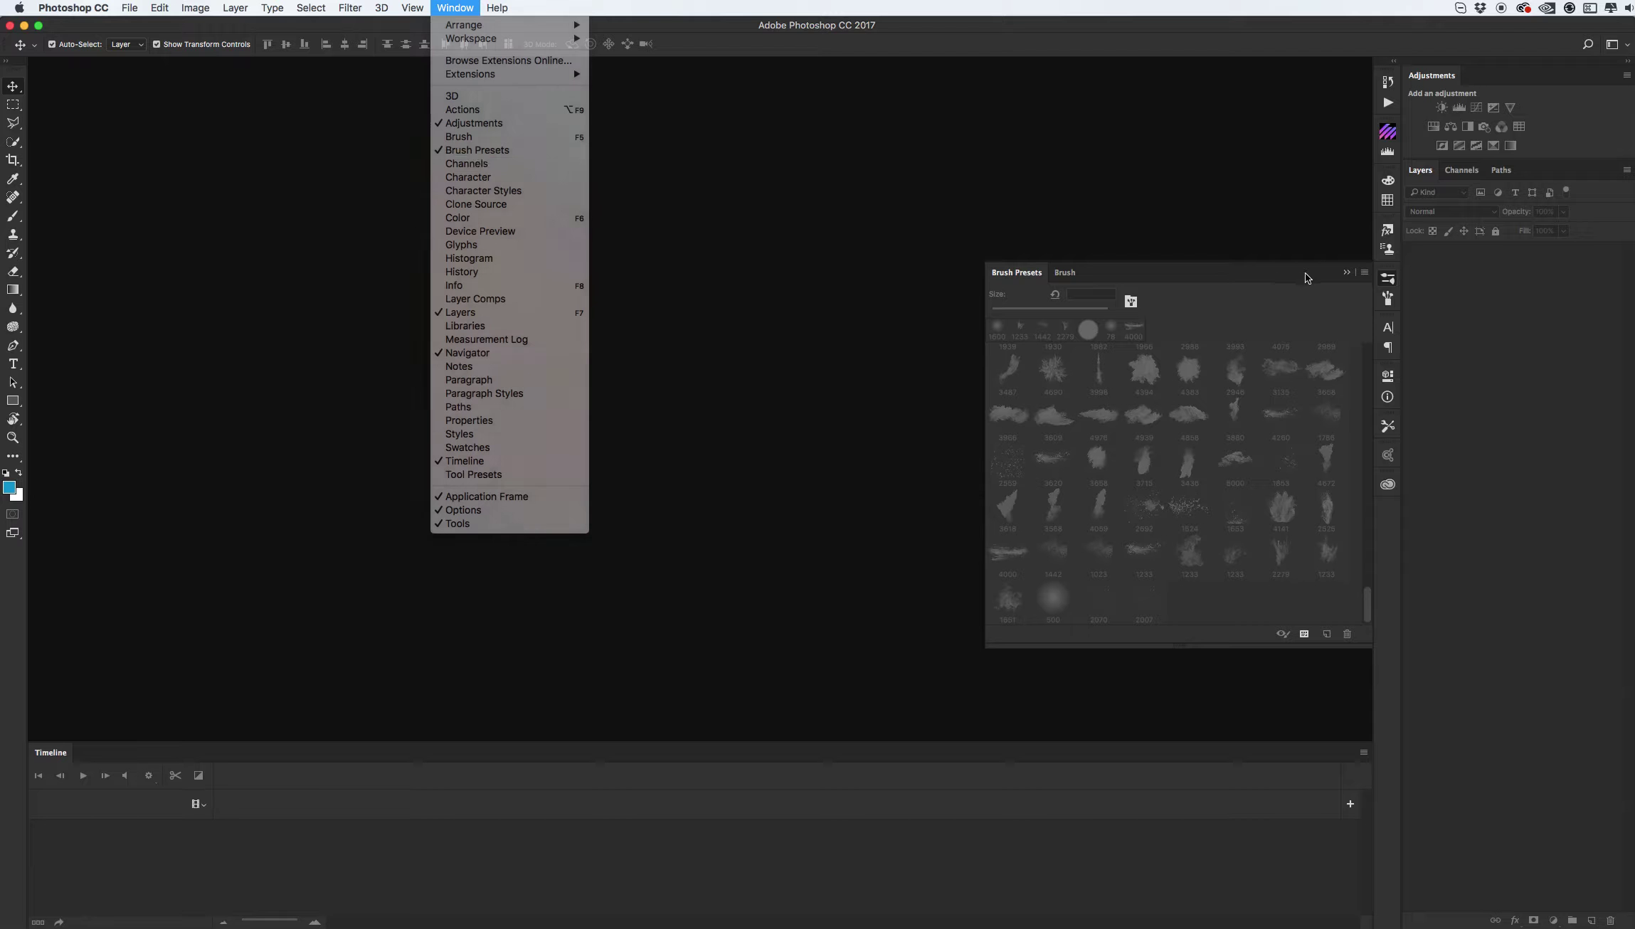
{"action": "left_click", "coordinate": [1364, 272]}
{"action": "left_click", "coordinate": [1413, 483]}
{"action": "left_click", "coordinate": [918, 275]}
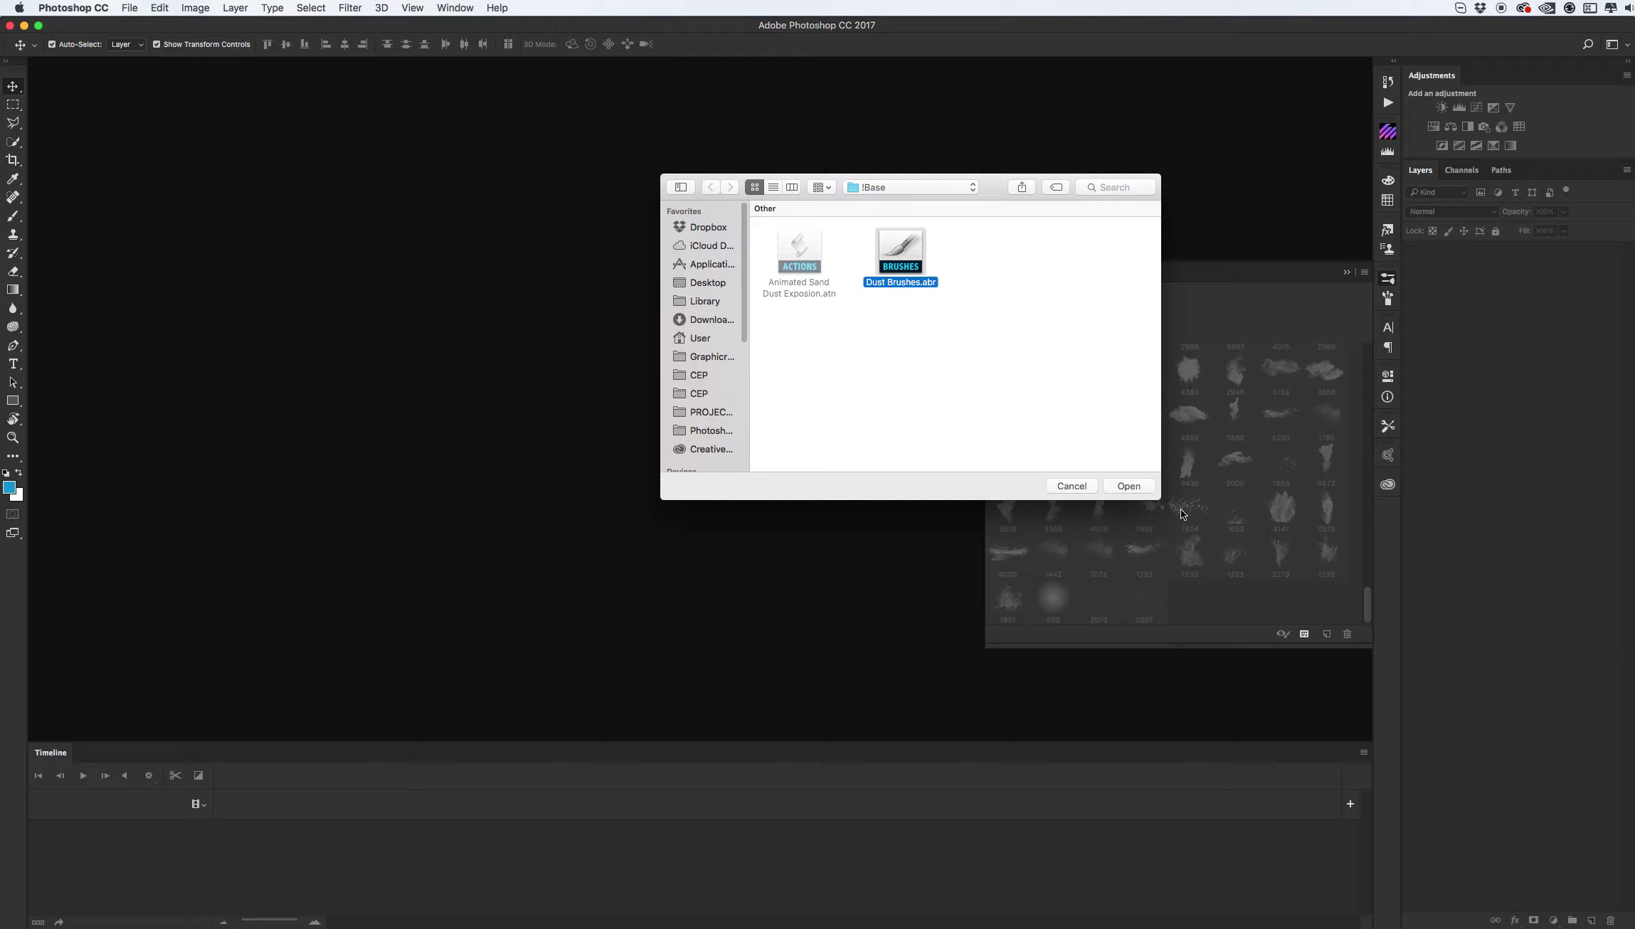
{"action": "left_click", "coordinate": [1134, 485]}
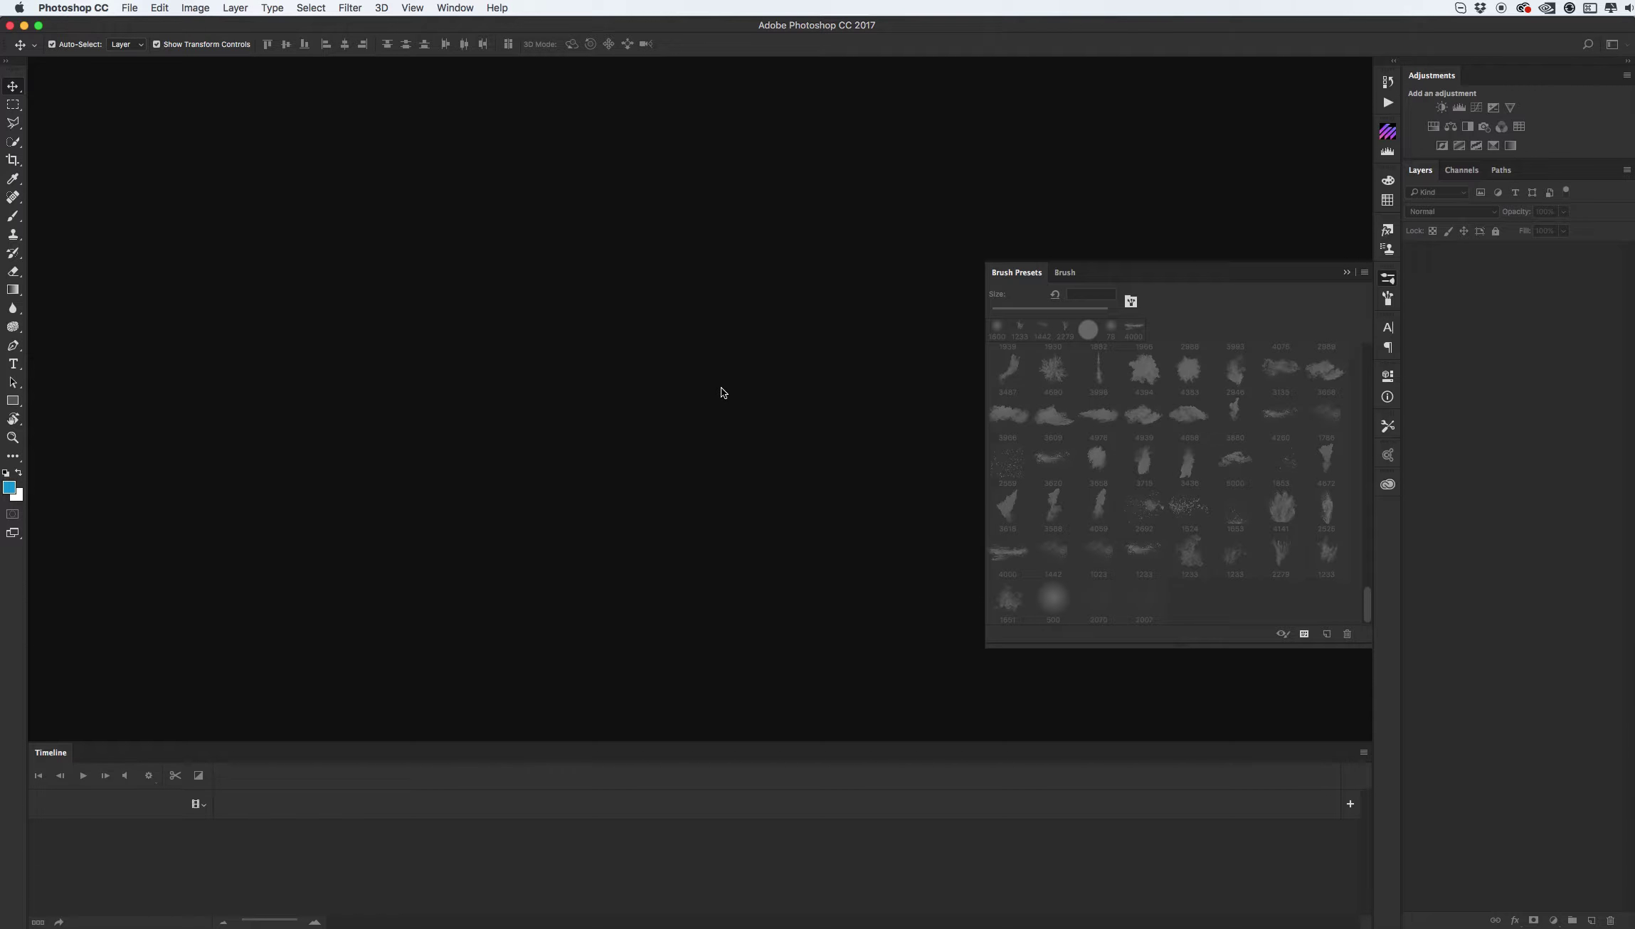
- Create a new 3500 by 3500 pixel document at 72 pixels/inch, RGB Color, 8 bit, with a white background
{"action": "key", "text": "super+n"}
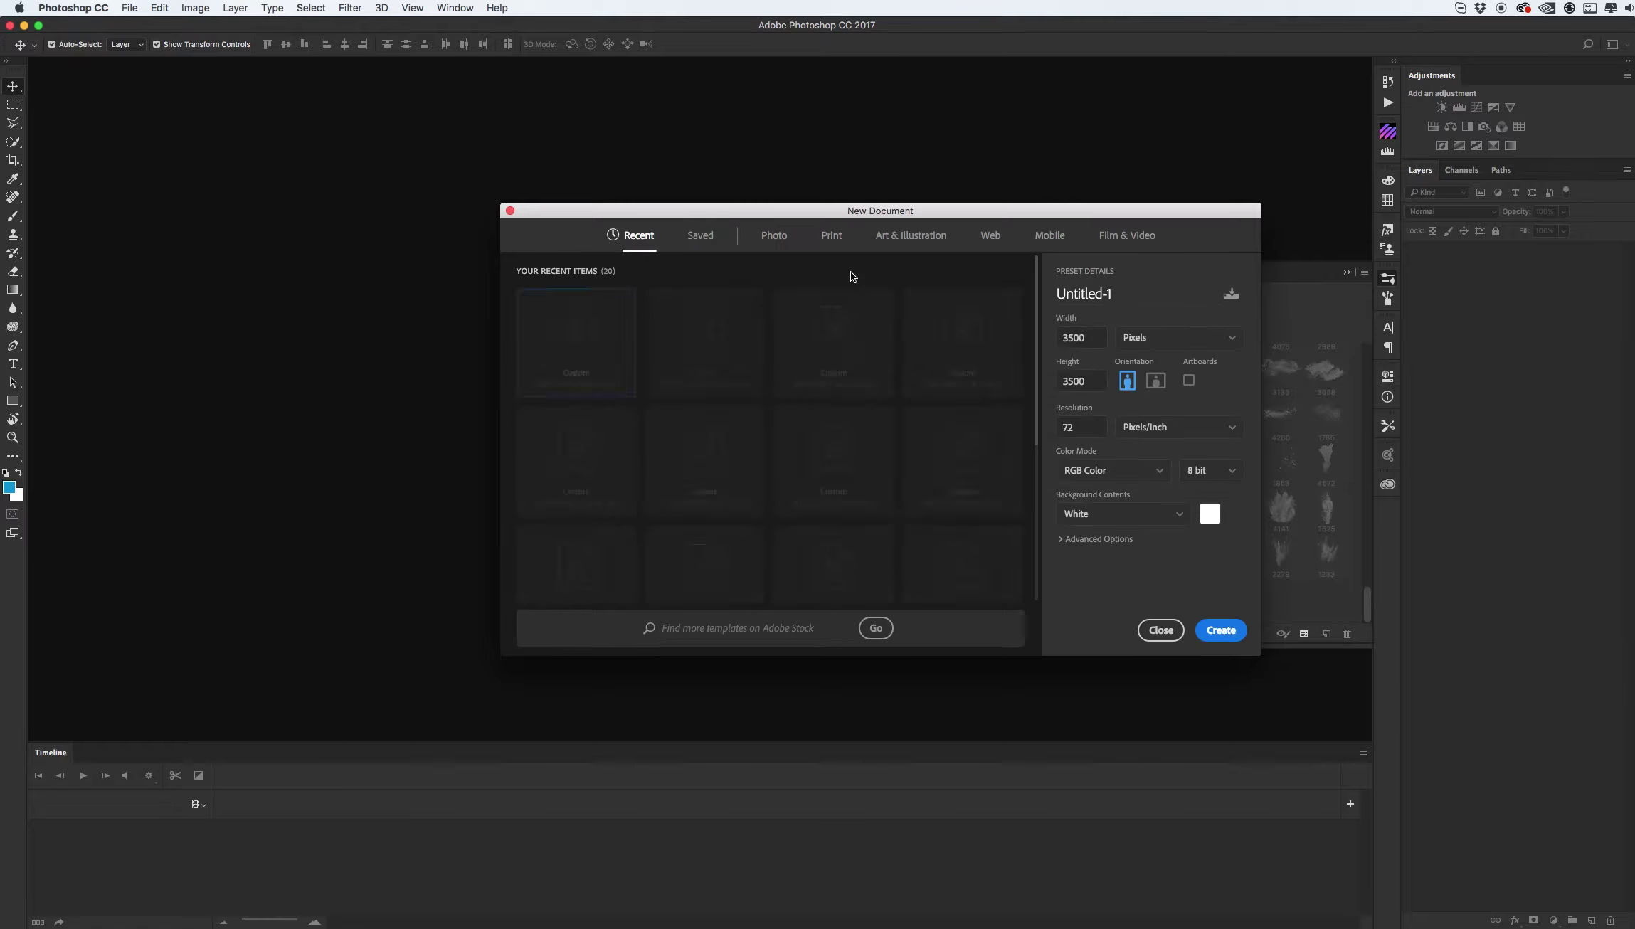
{"action": "double_click", "coordinate": [1080, 347]}
{"action": "left_click", "coordinate": [1070, 339]}
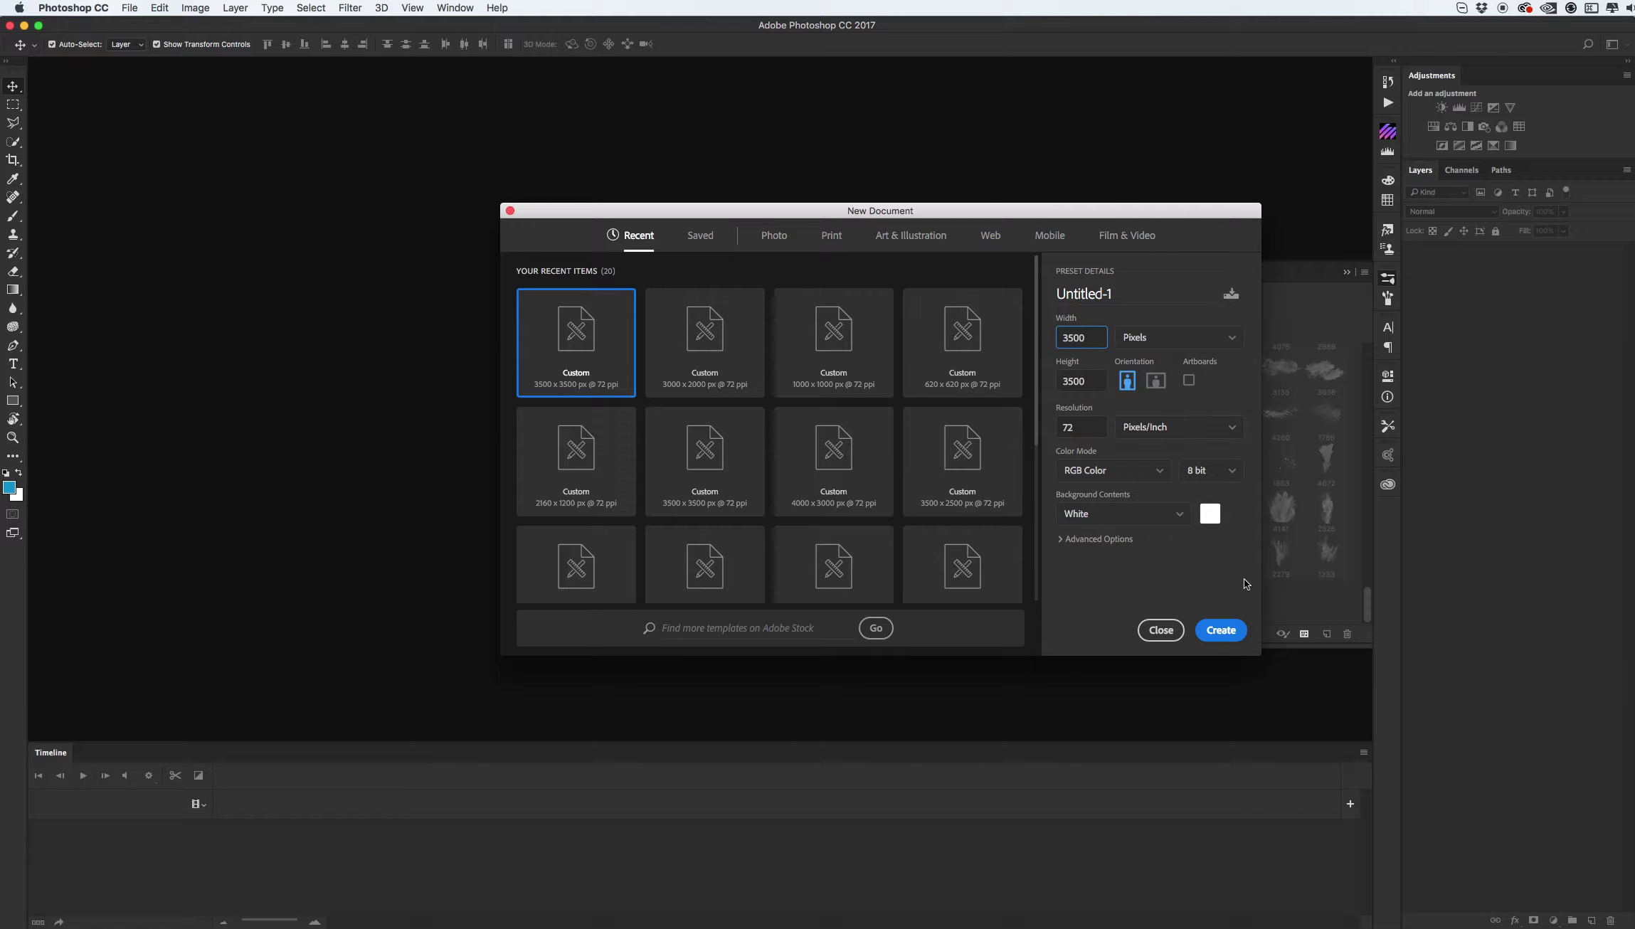
{"action": "left_click", "coordinate": [1226, 632]}
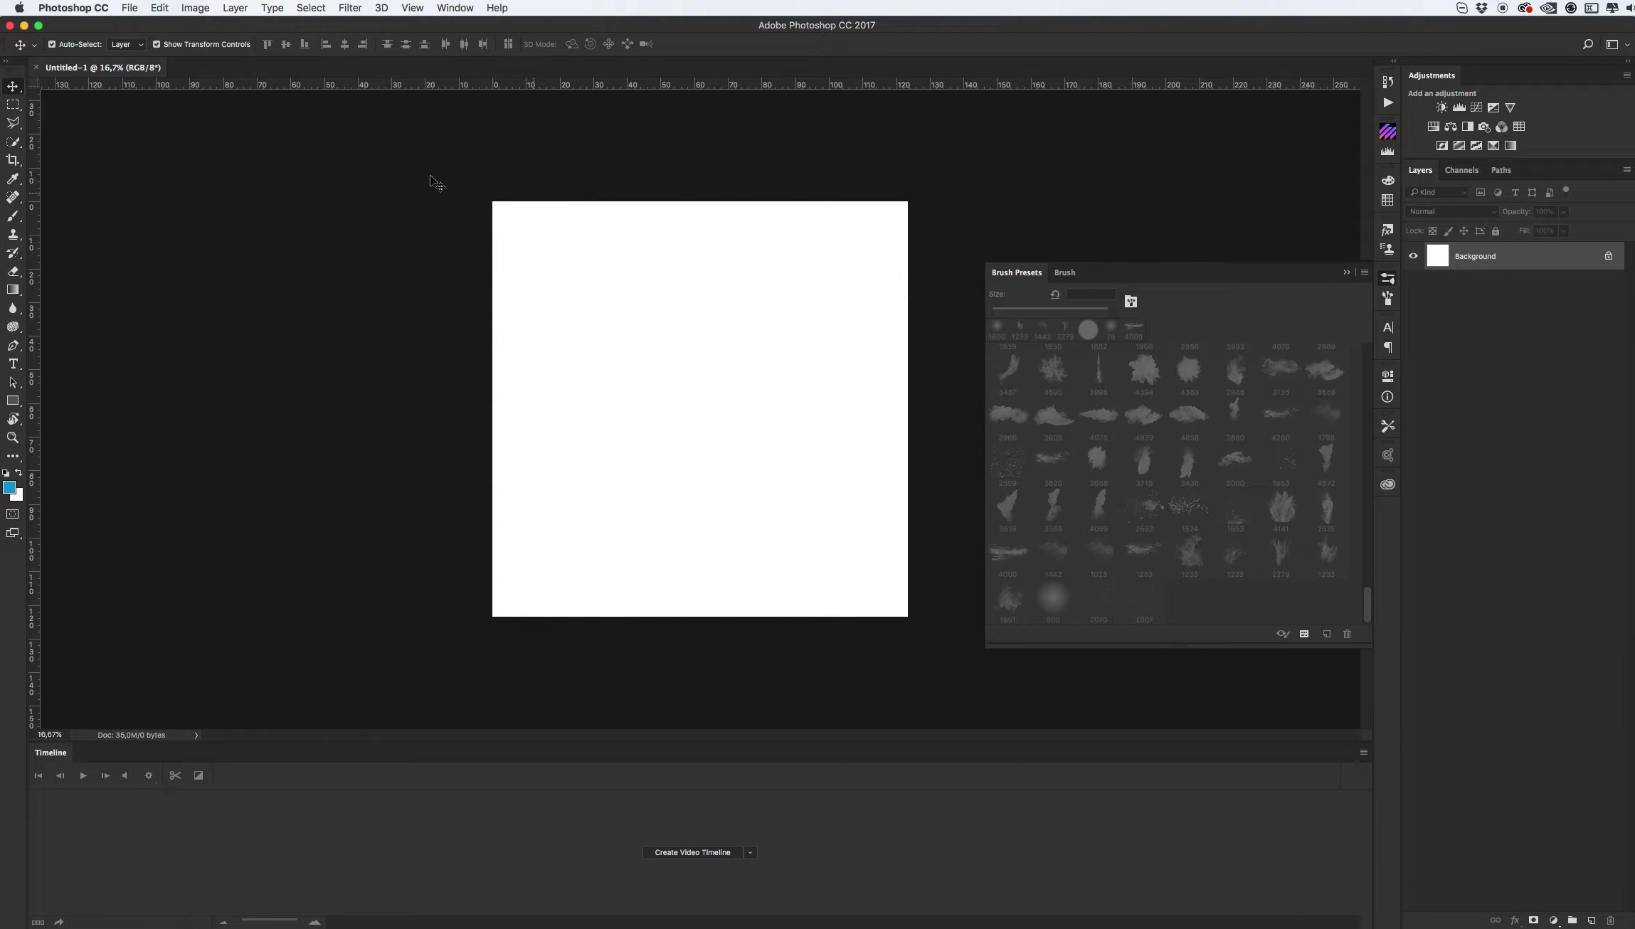
- Check the new document's color mode and bit depth settings
{"action": "left_click", "coordinate": [198, 9]}
{"action": "mouse_move", "coordinate": [203, 25]}
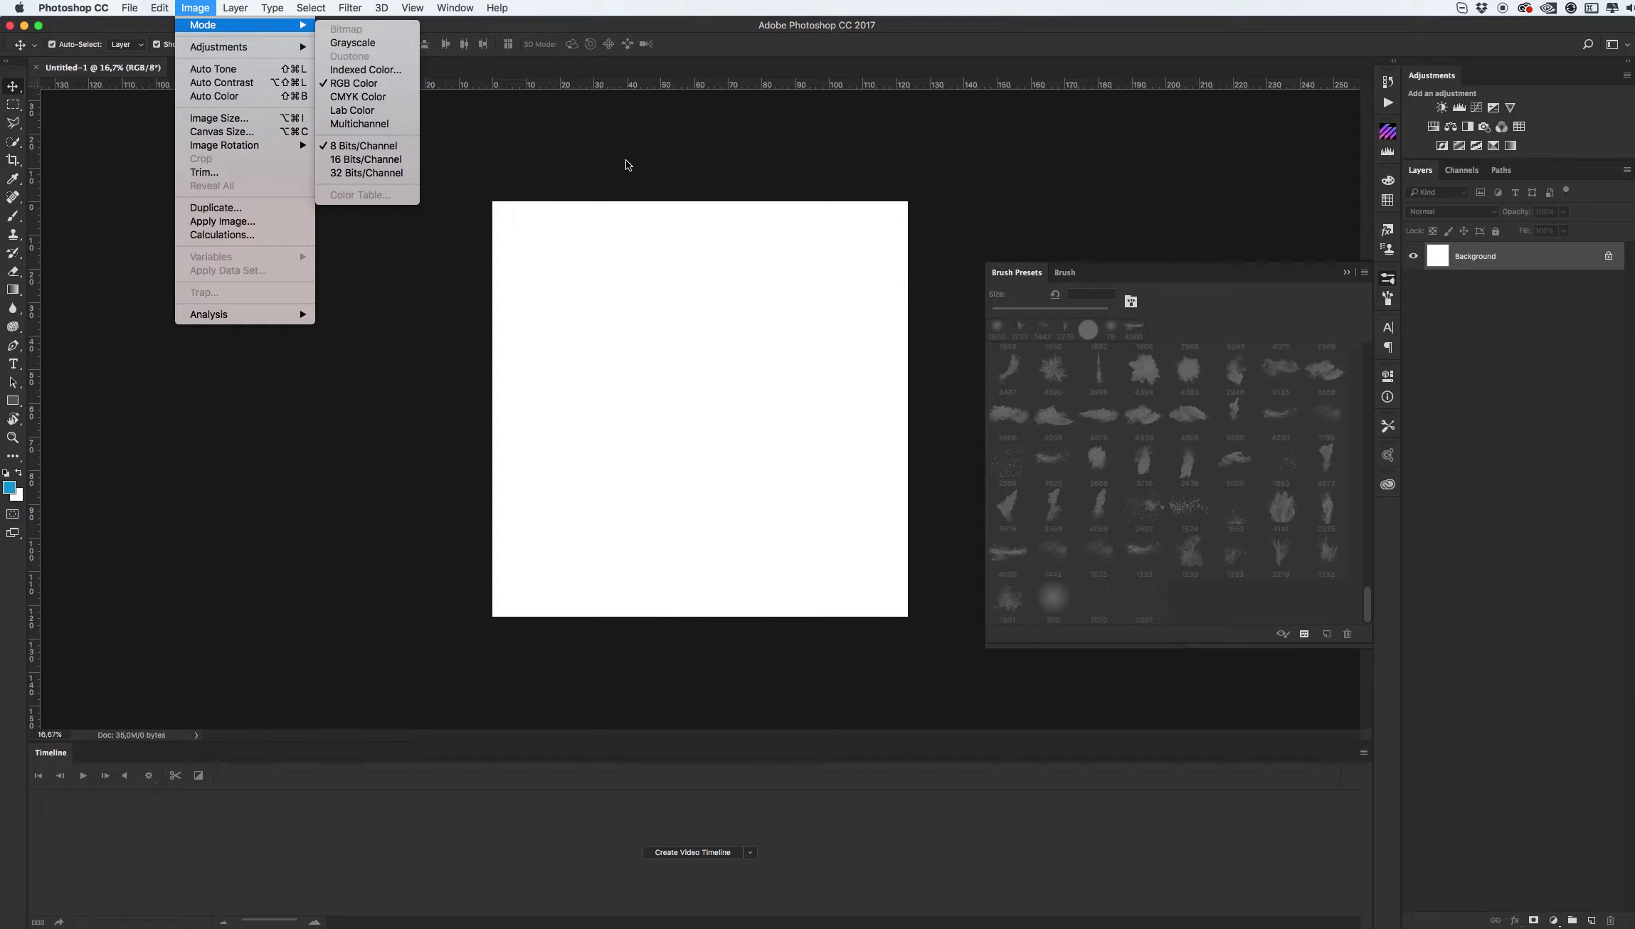
{"action": "left_click", "coordinate": [601, 146]}
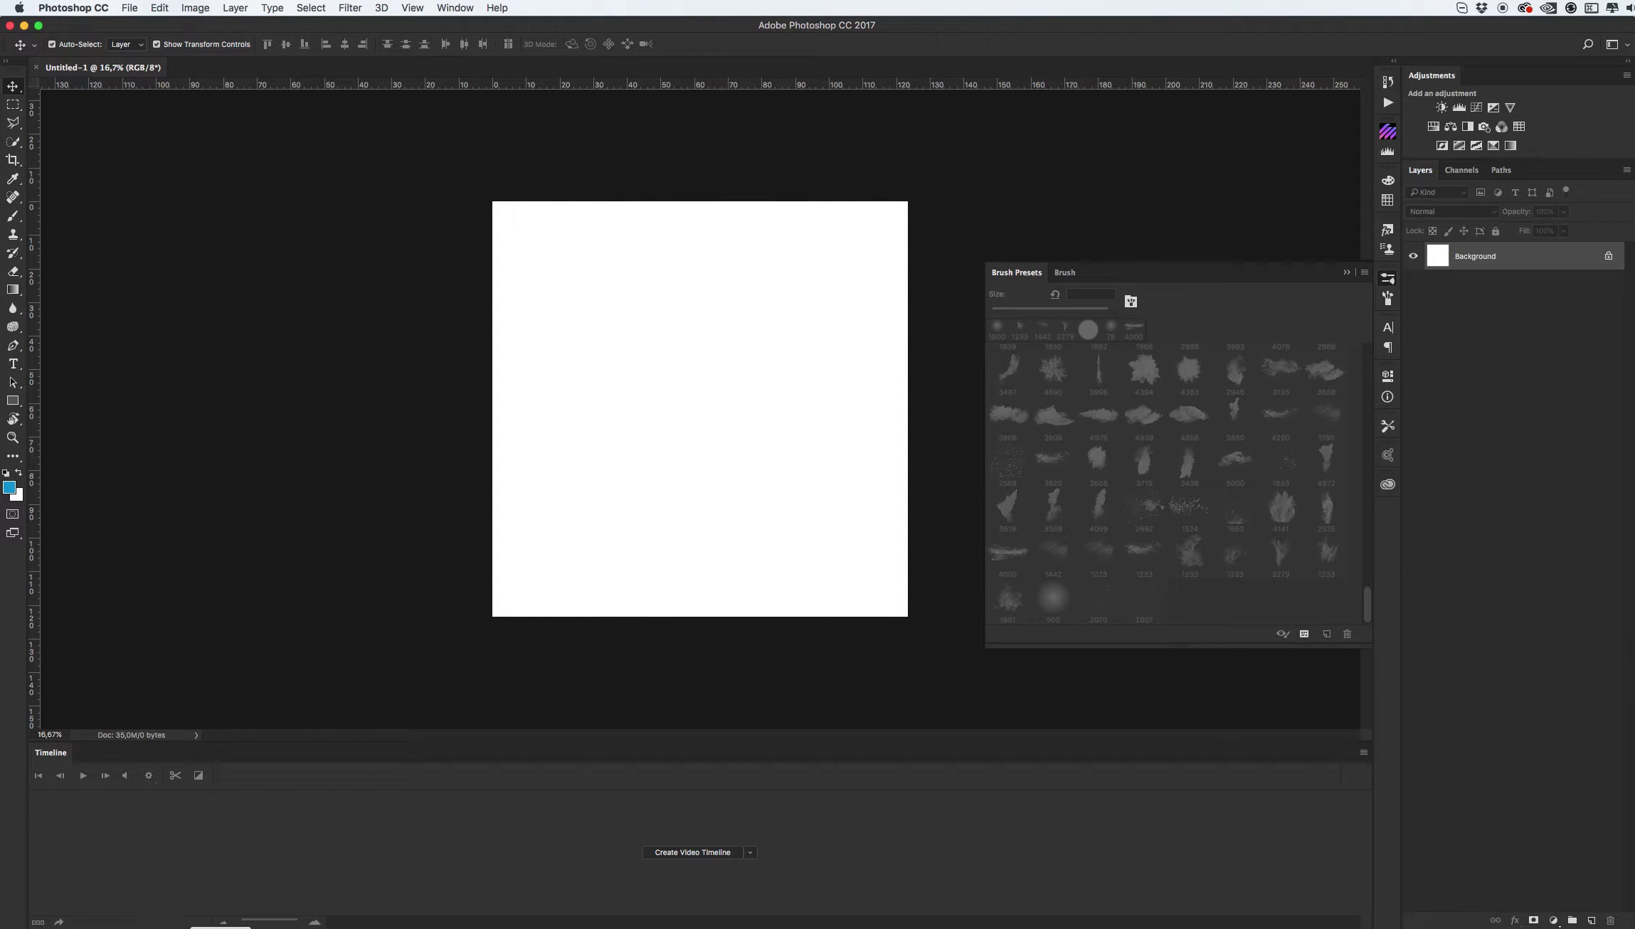
- Place test-11.jpg from the Base folder into the document and scale it down about its centre, leaving a white margin all round
{"action": "left_click", "coordinate": [221, 927]}
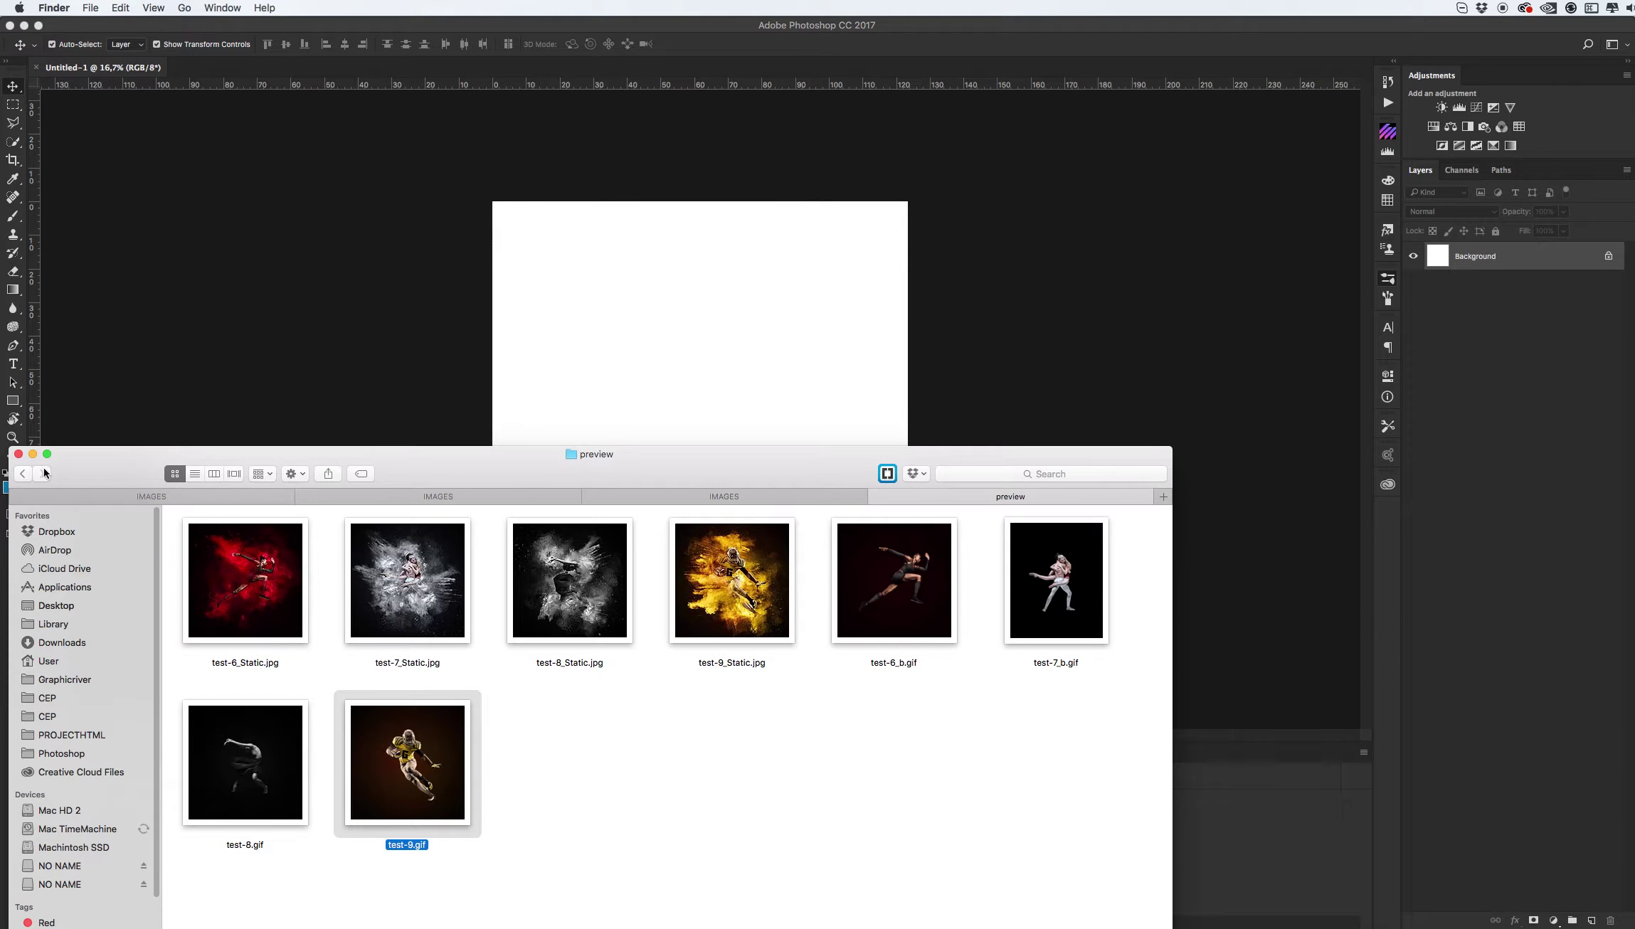
{"action": "left_click", "coordinate": [22, 473]}
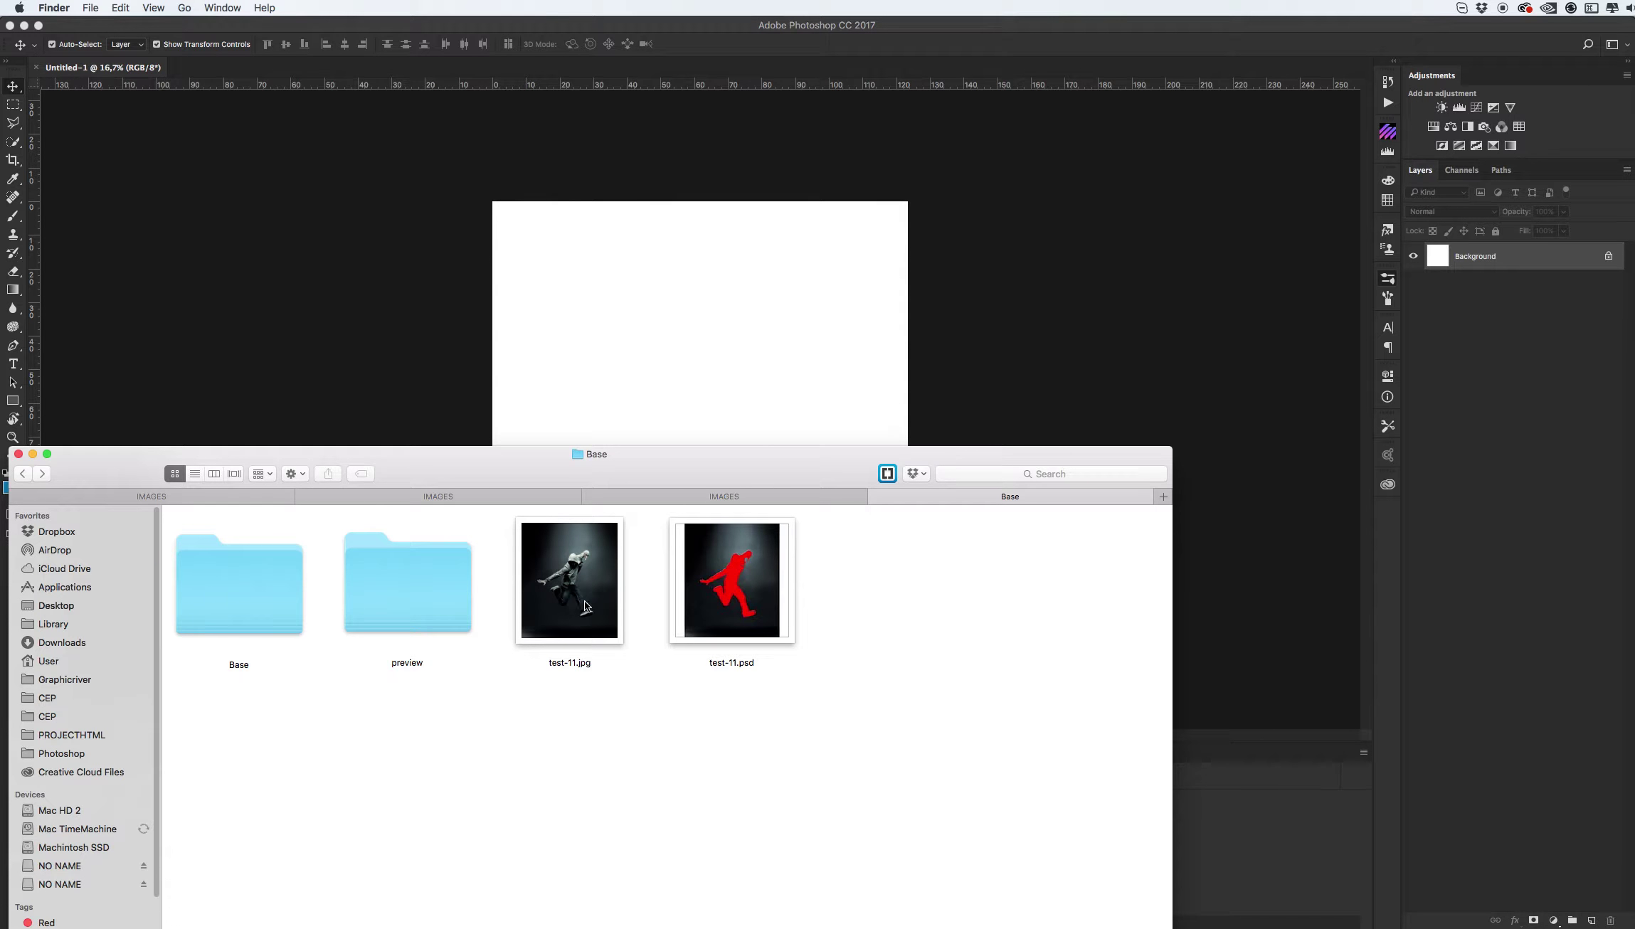
{"action": "left_click_drag", "start_coordinate": [584, 600], "coordinate": [707, 356]}
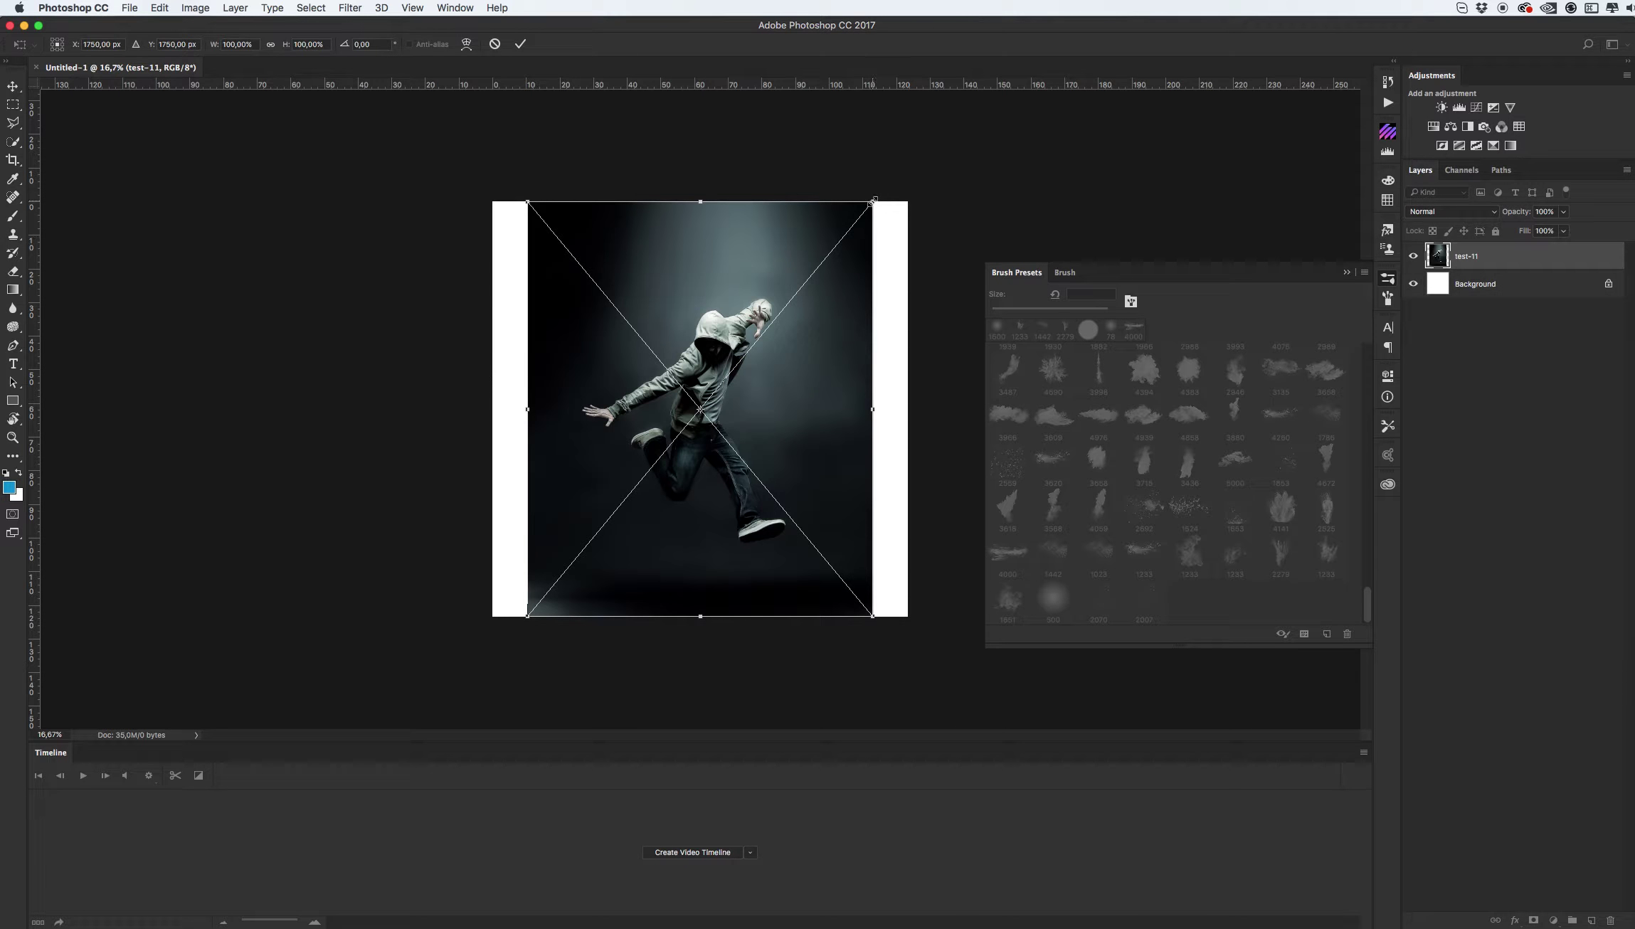
{"action": "left_click_drag", "start_coordinate": [874, 201], "coordinate": [846, 232]}
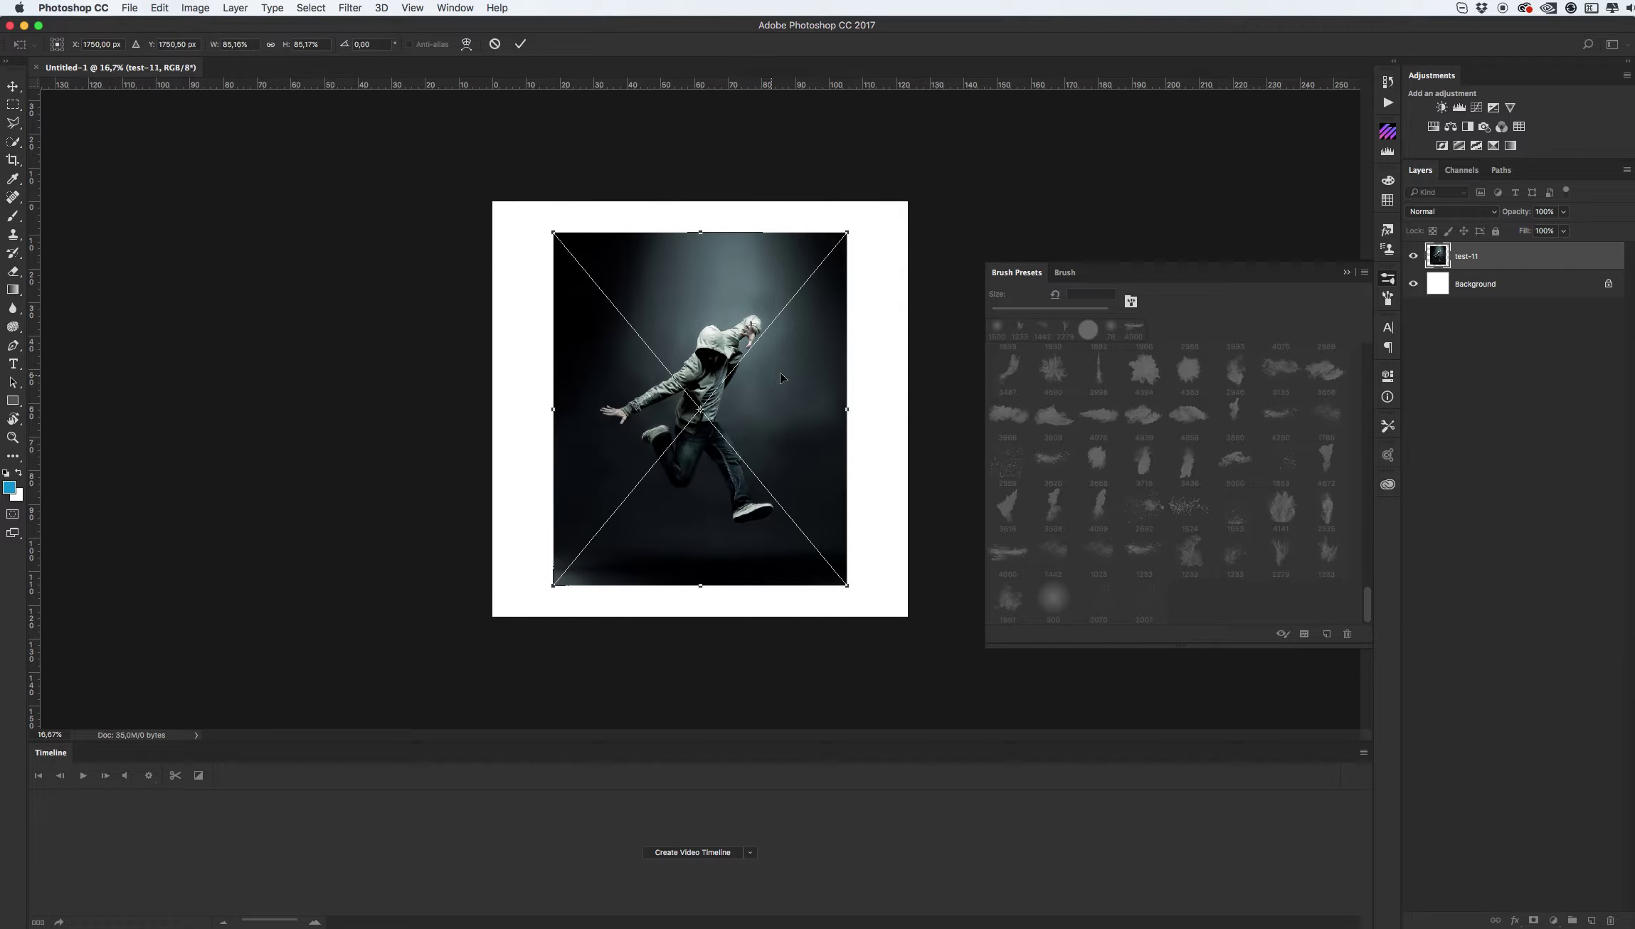
{"action": "left_click_drag", "start_coordinate": [848, 229], "coordinate": [841, 234]}
{"action": "key", "text": "Return"}
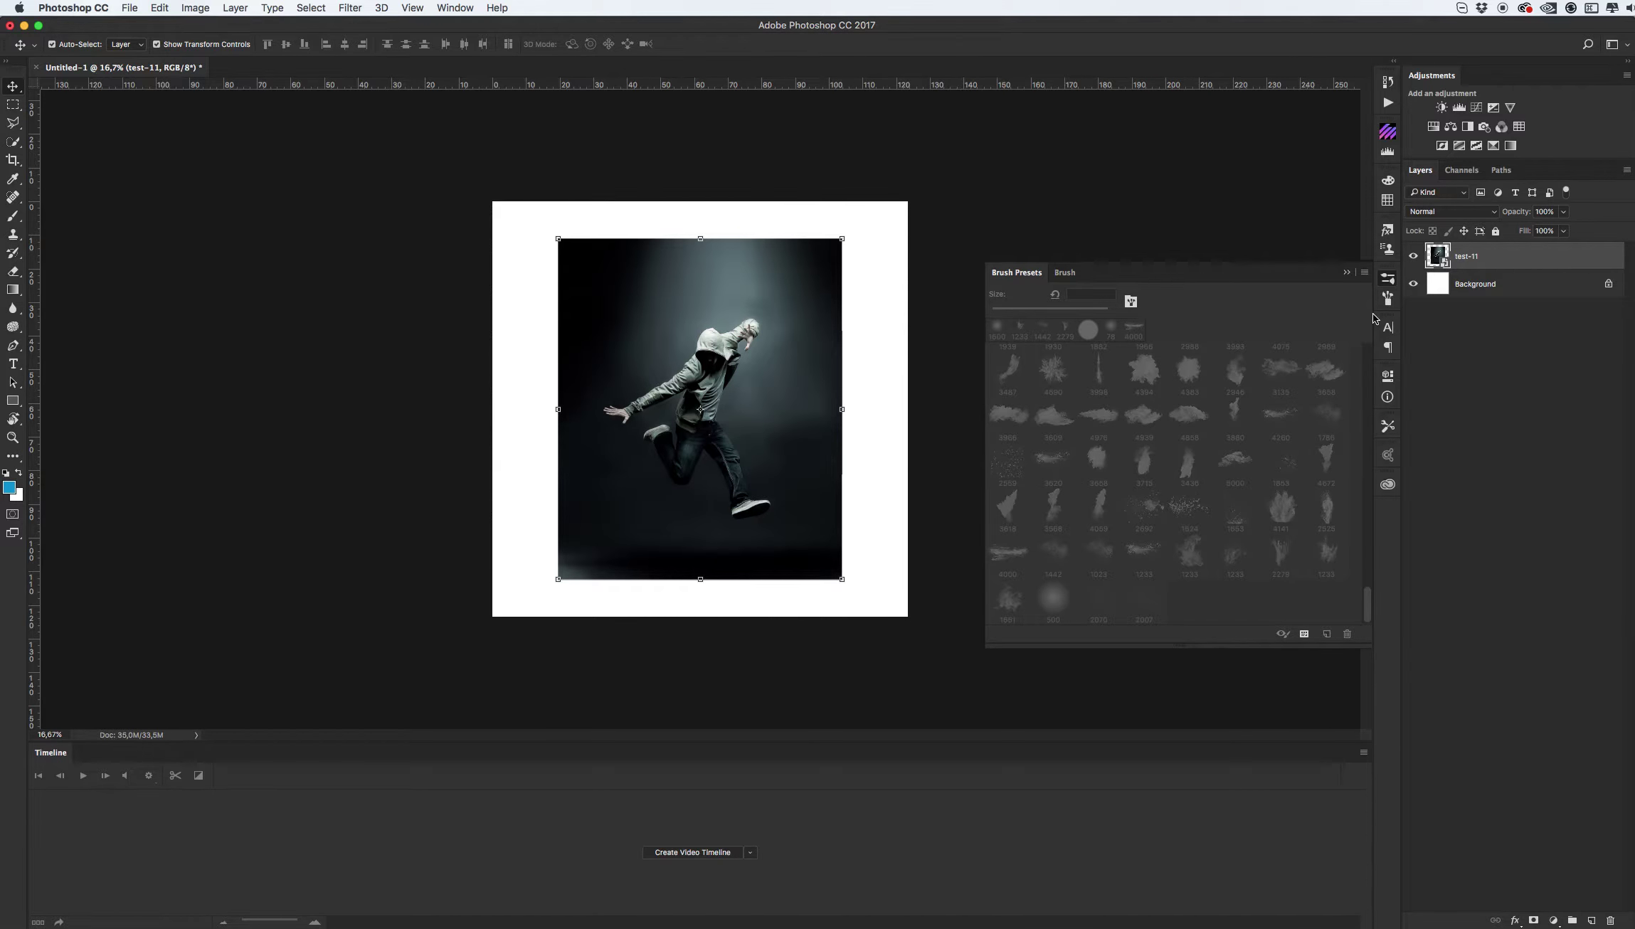
- Try merging the test-11 layer with the Background layer, and undo the merge
{"action": "left_click", "coordinate": [1516, 288], "text": "shift"}
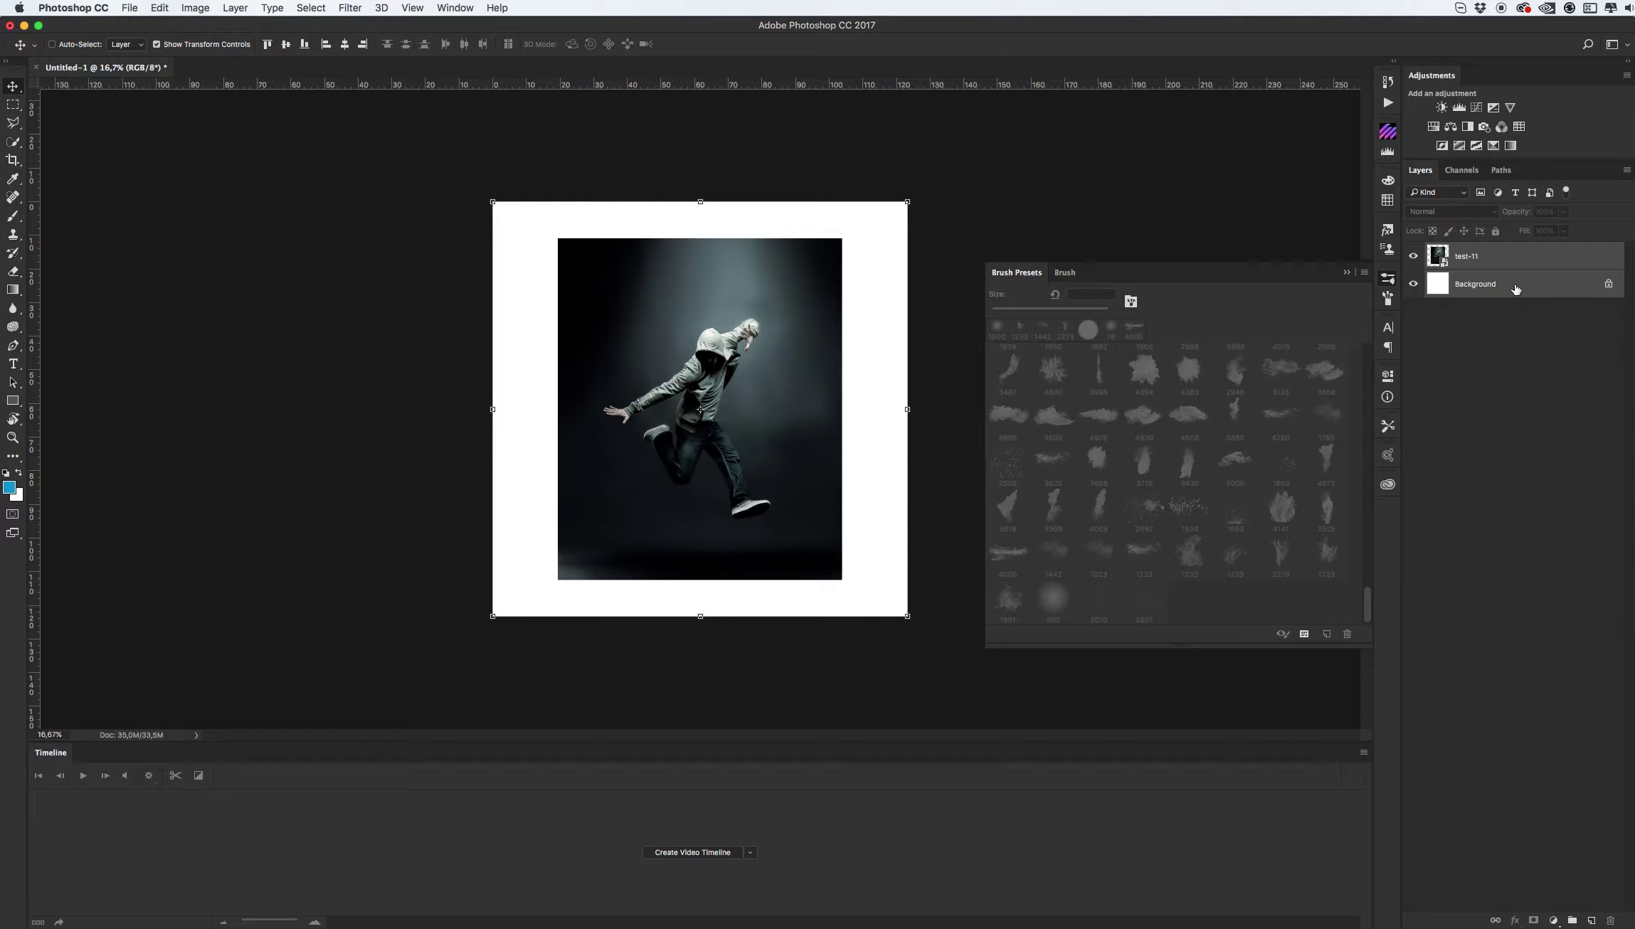
{"action": "key", "text": "super+e"}
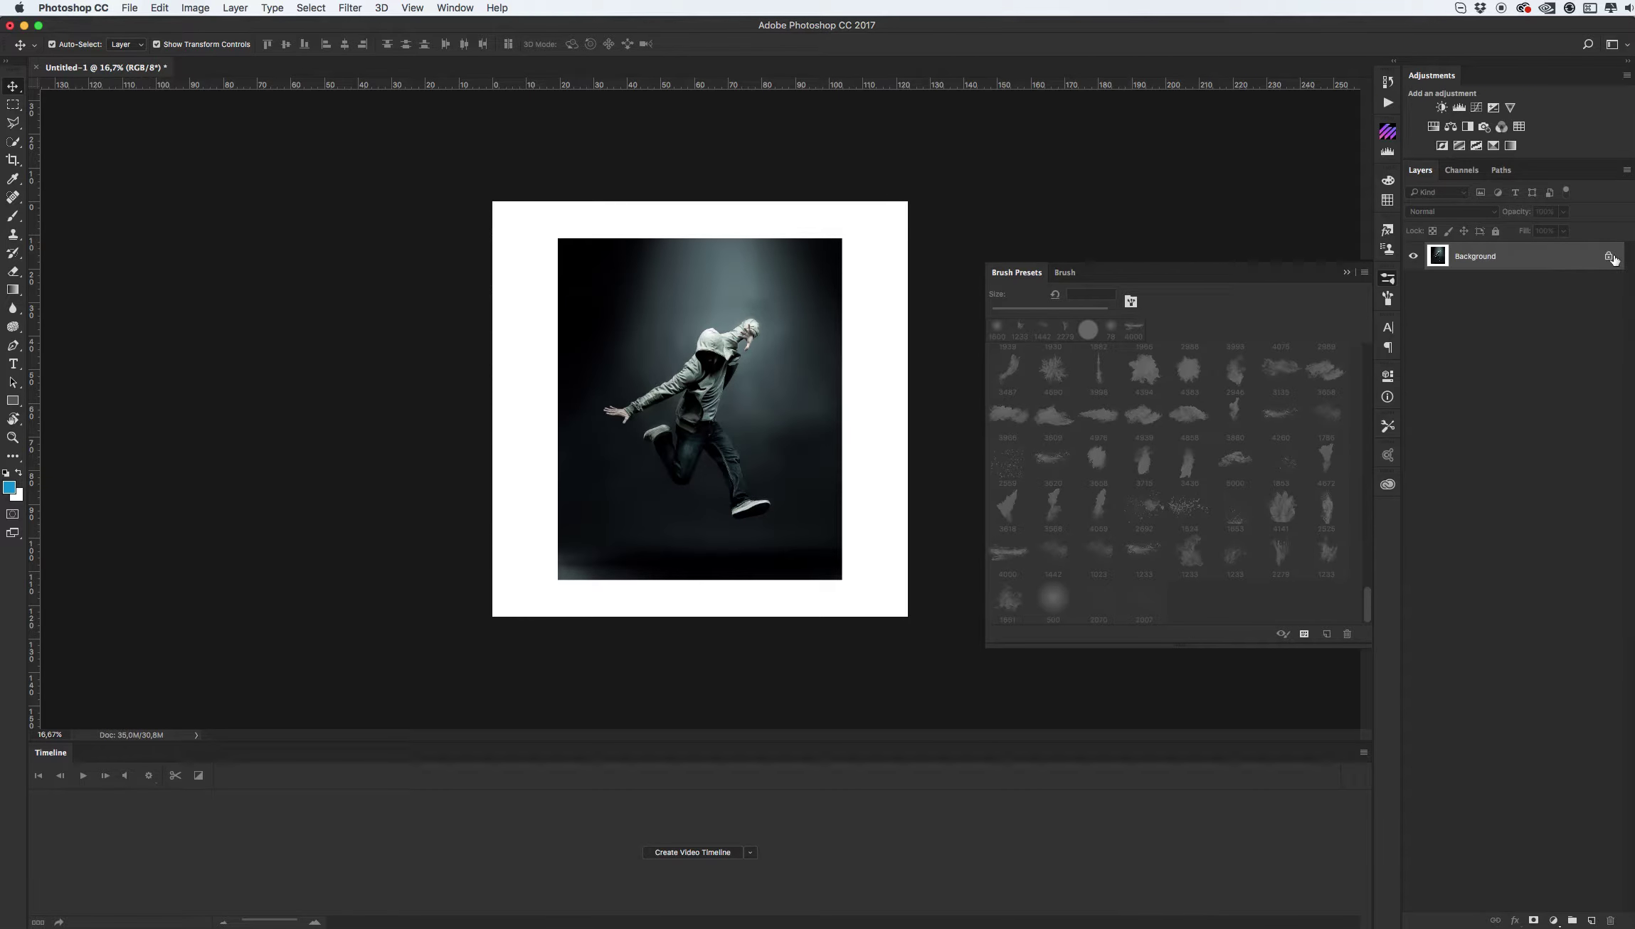
{"action": "key", "text": "super+z"}
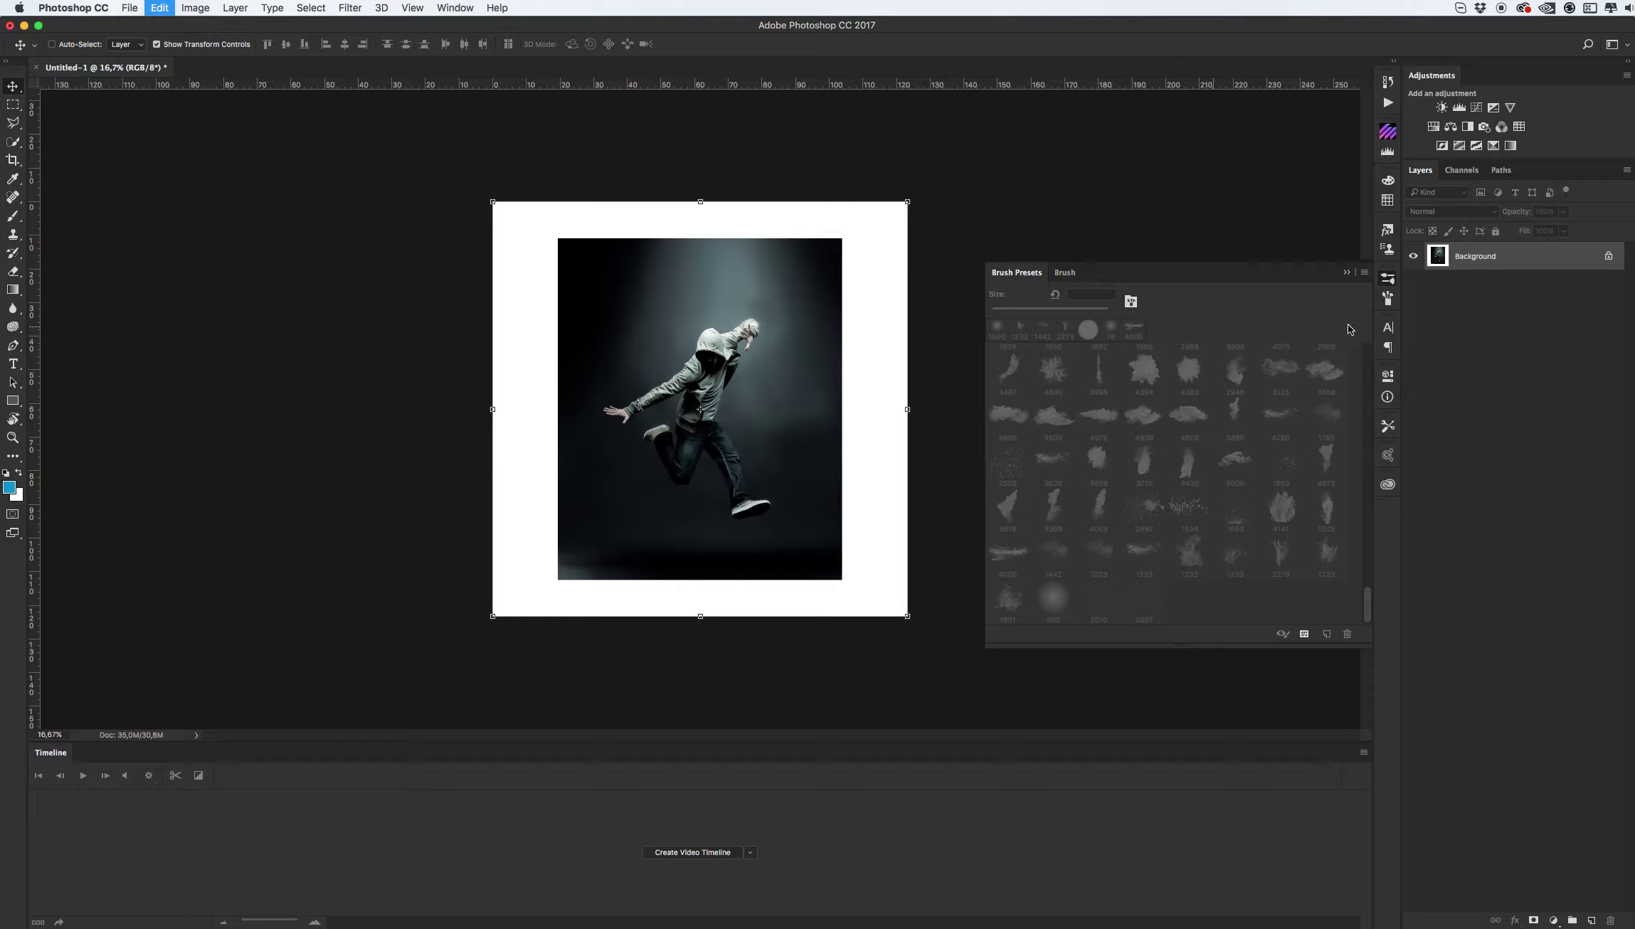
{"action": "left_click", "coordinate": [1462, 327]}
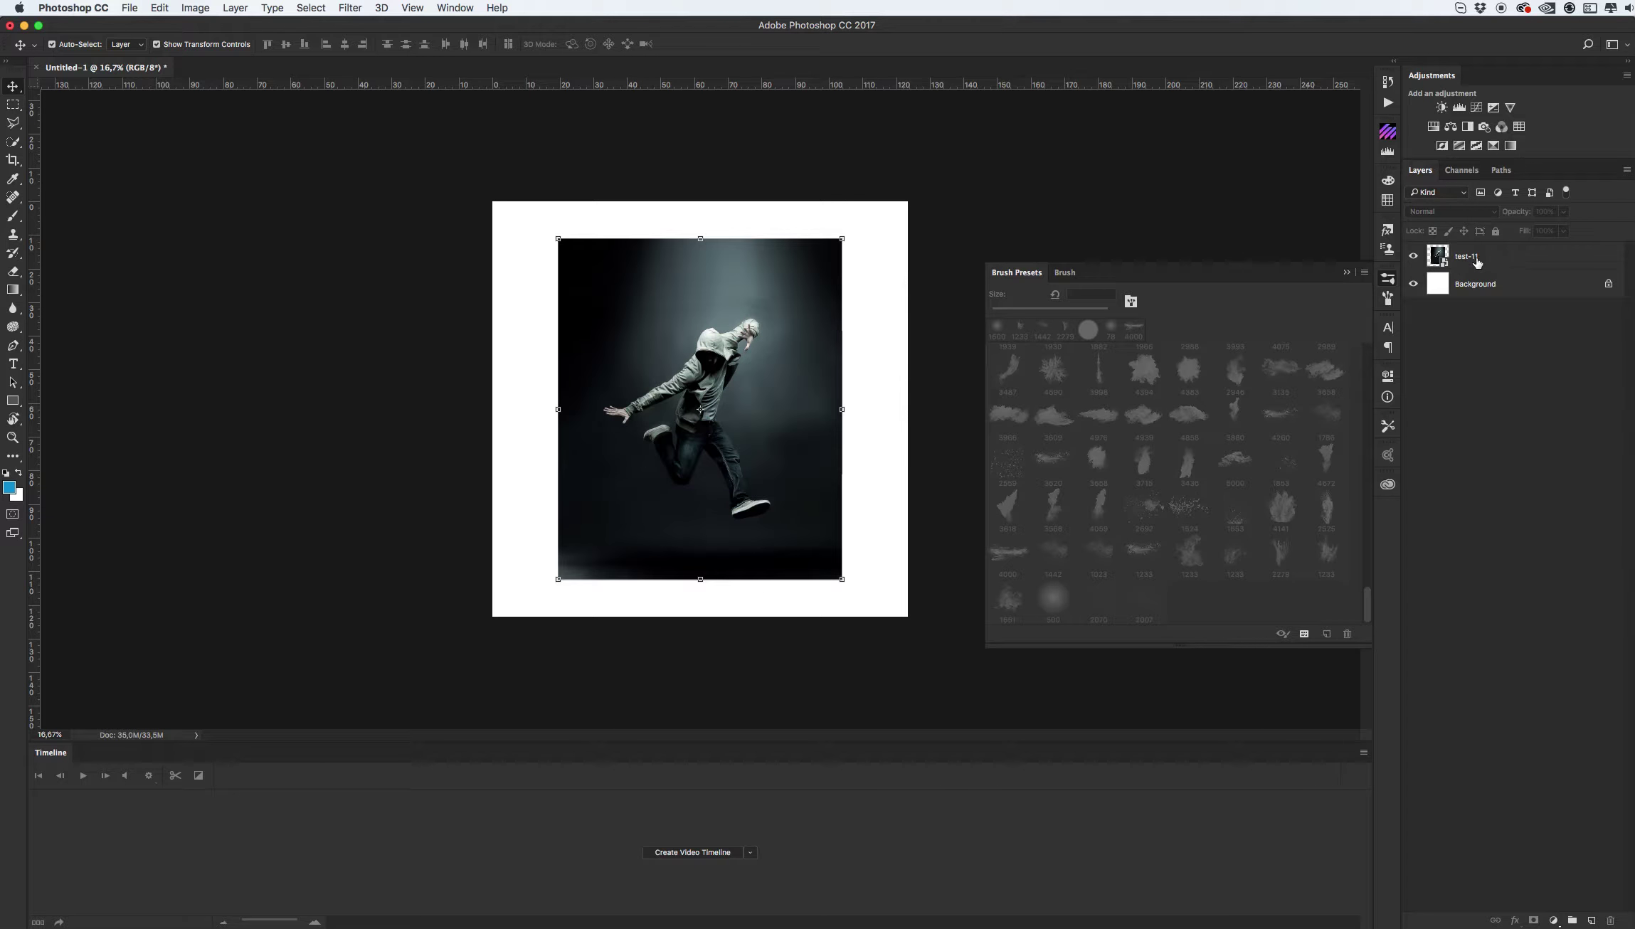
- Convert the locked Background into a regular layer named Layer 0 with Normal mode and 100% opacity, and delete it
{"action": "left_click", "coordinate": [1498, 259]}
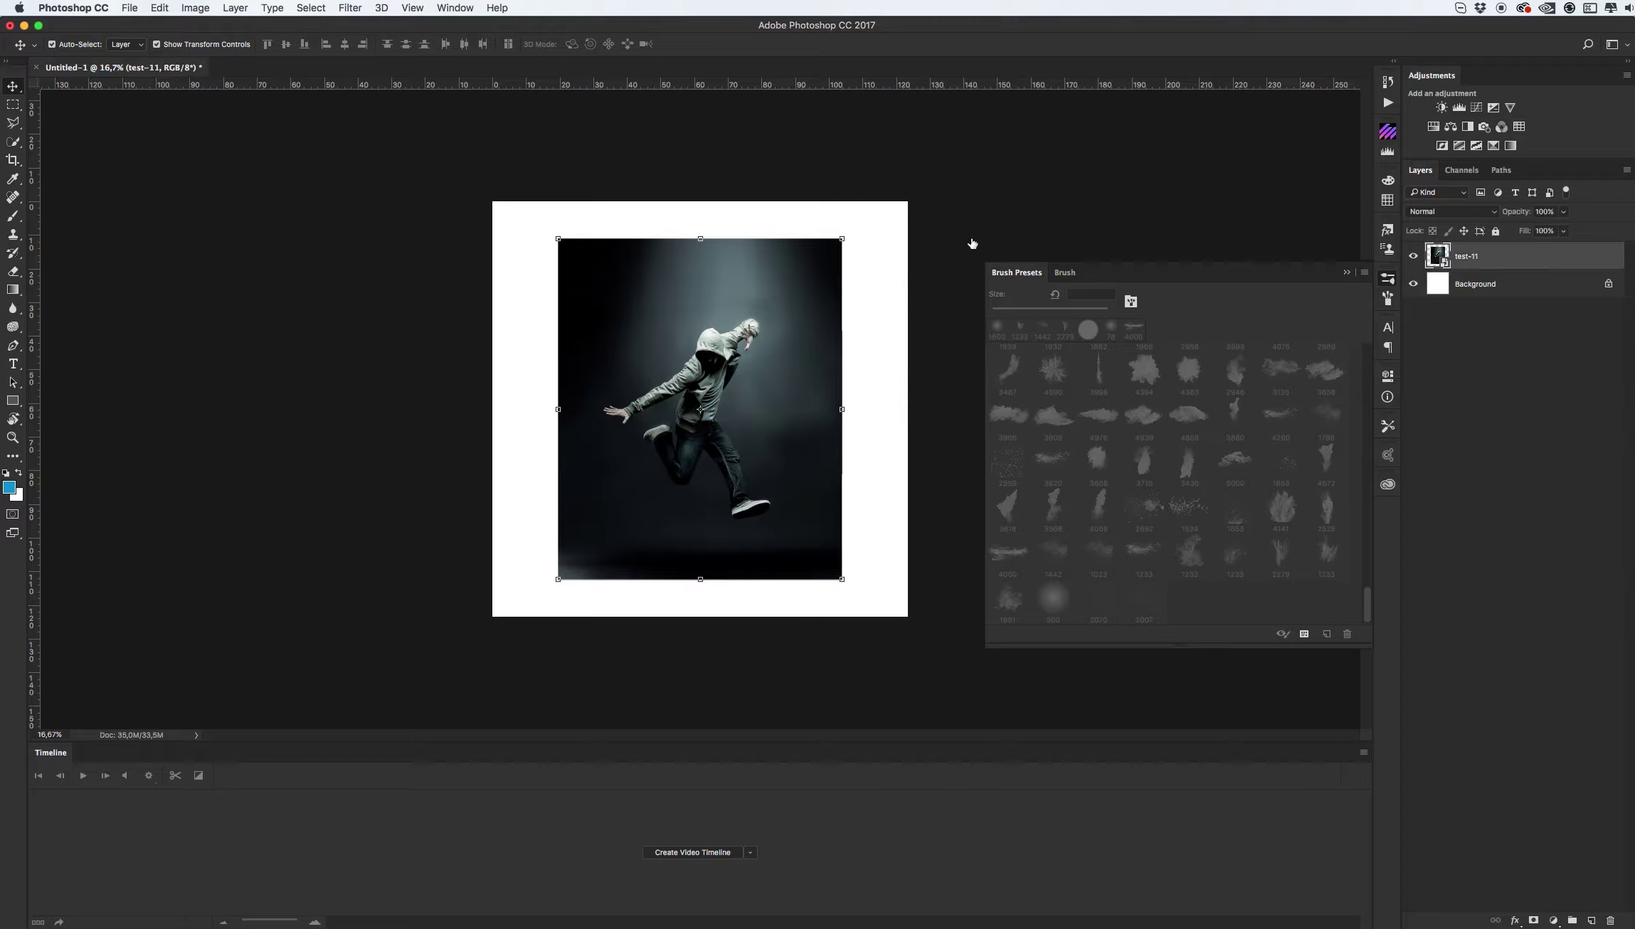
{"action": "left_click", "coordinate": [236, 7]}
{"action": "mouse_move", "coordinate": [245, 28]}
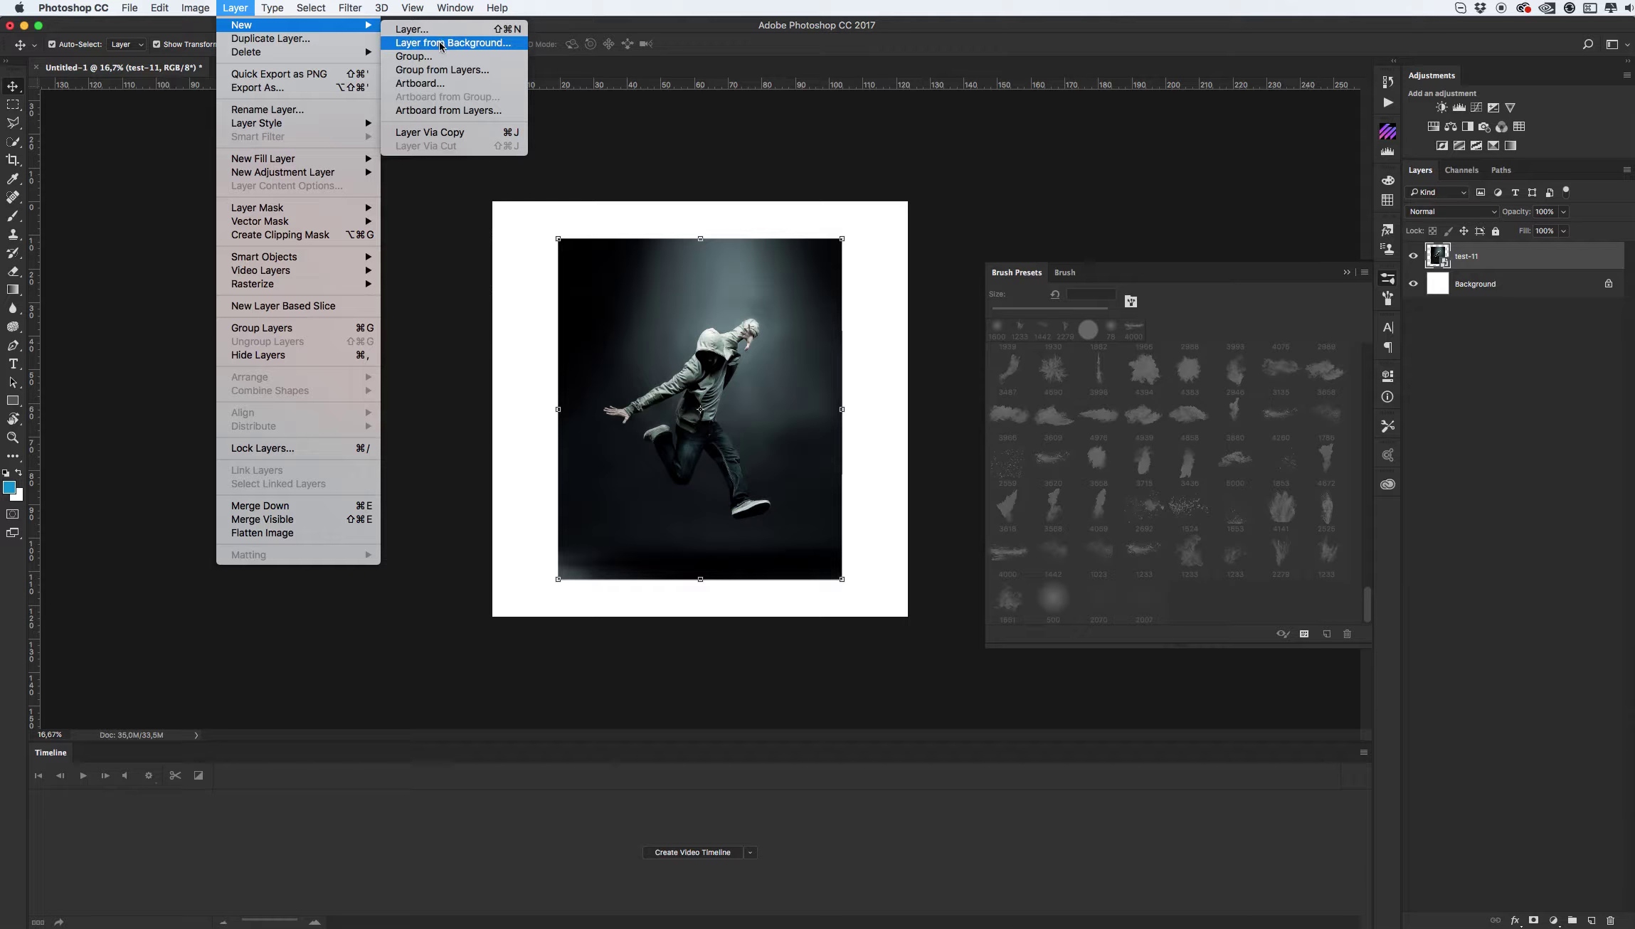
{"action": "left_click", "coordinate": [442, 44]}
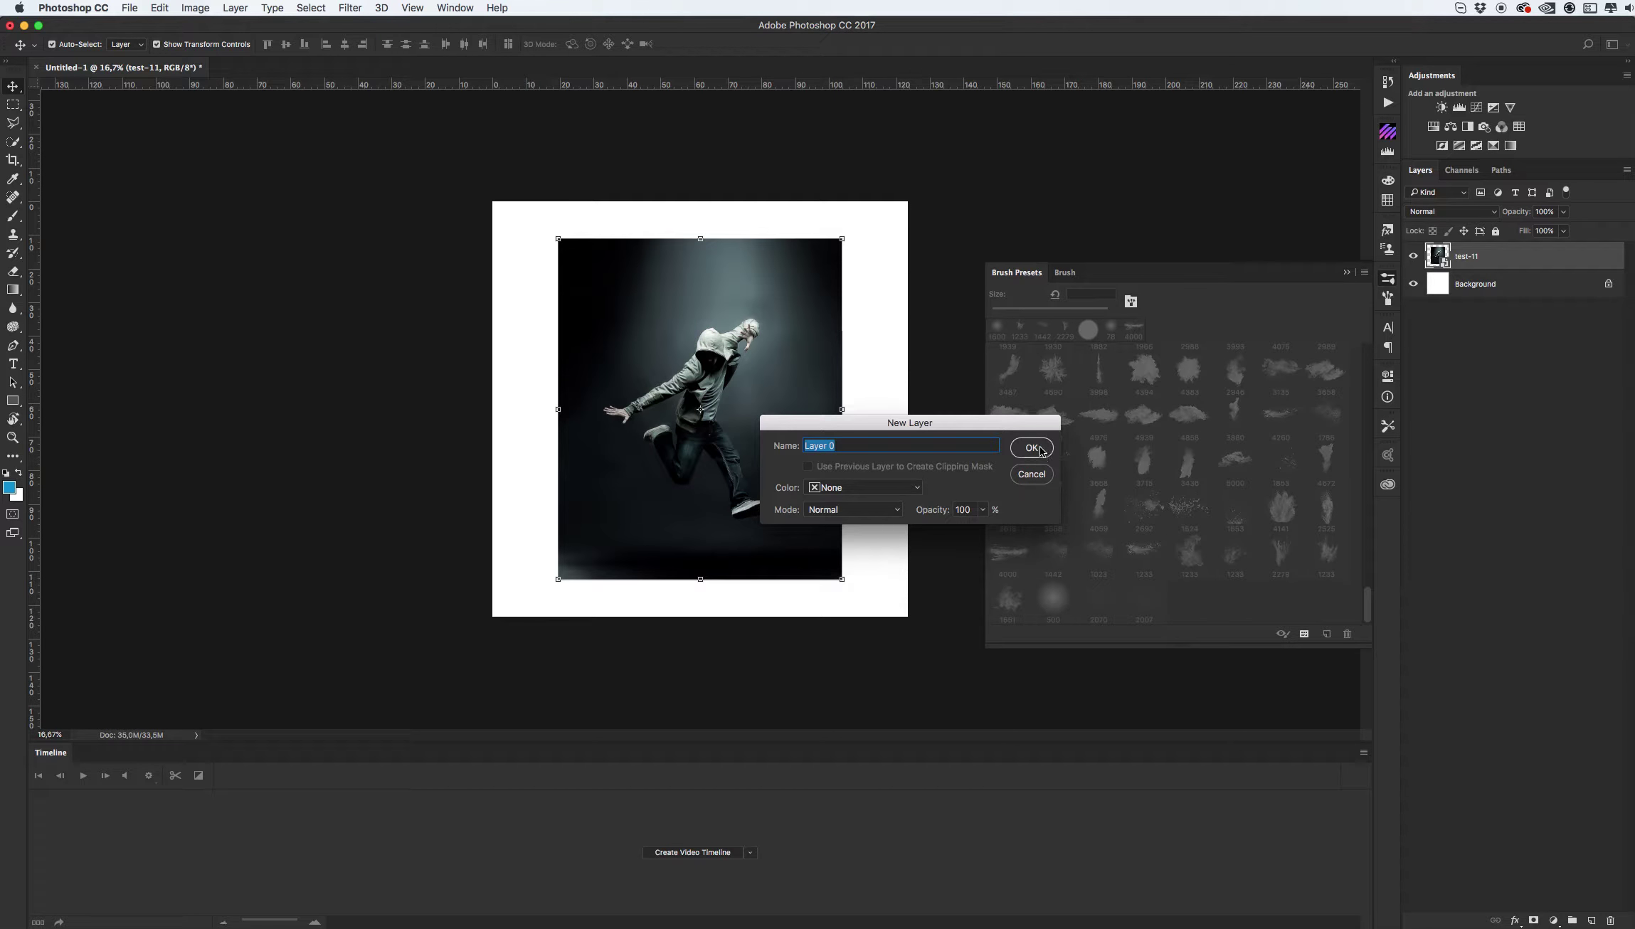
{"action": "left_click", "coordinate": [1040, 450]}
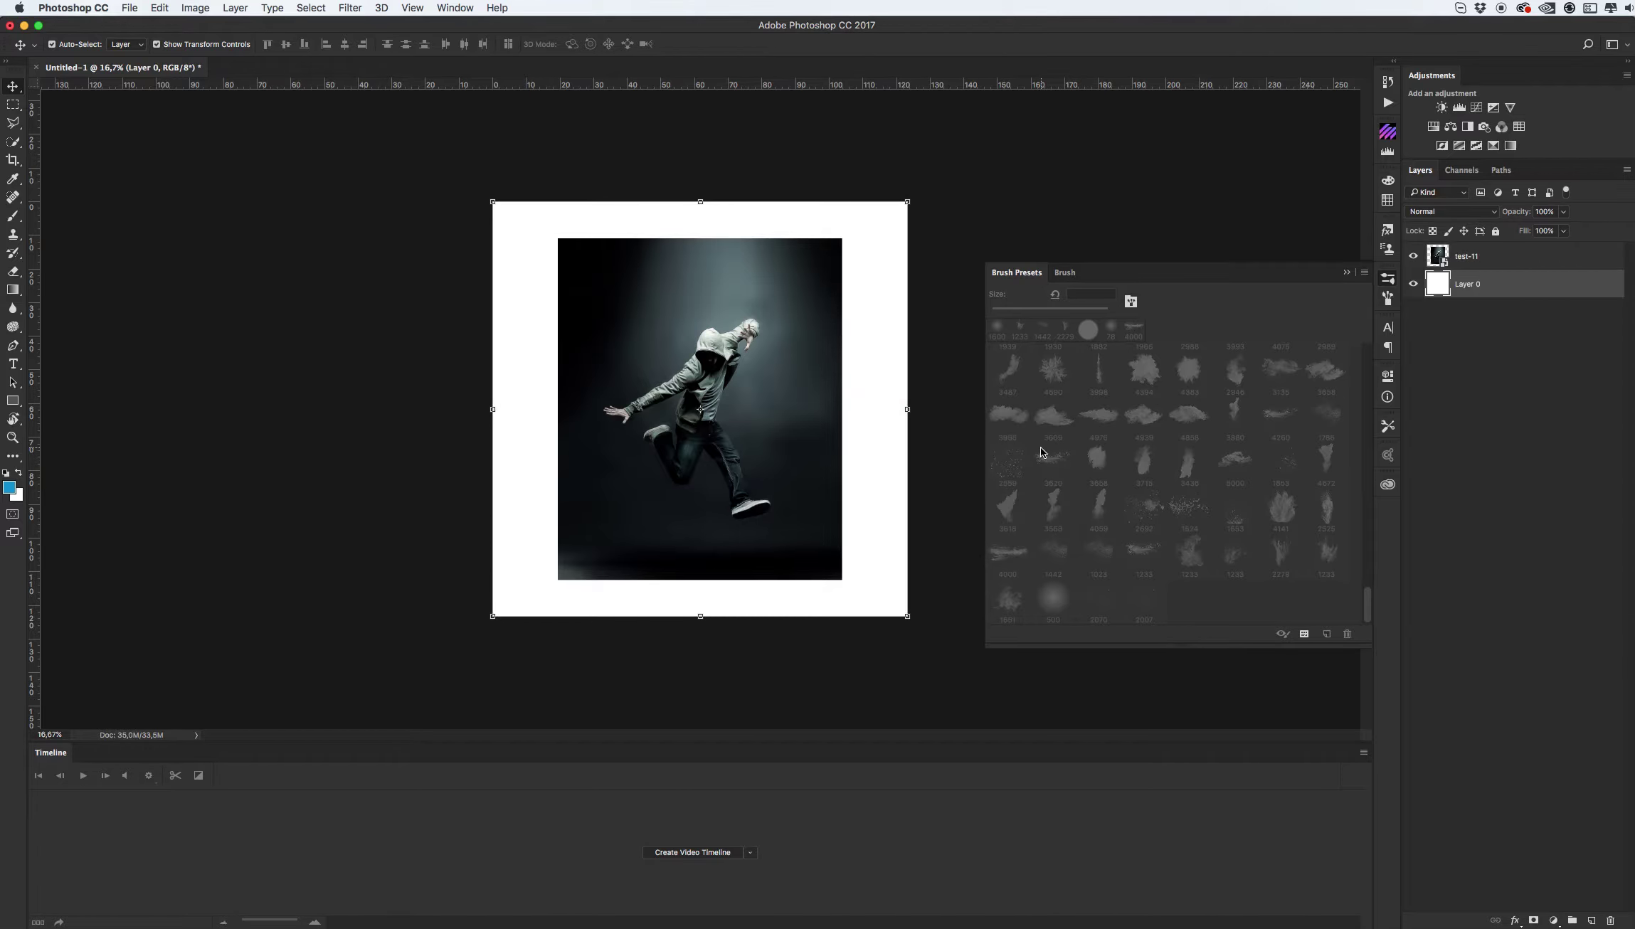
{"action": "key", "text": "Delete"}
- Convert the test-11 photo layer into the document's Background layer
{"action": "right_click", "coordinate": [1504, 267]}
{"action": "left_click", "coordinate": [1462, 289]}
{"action": "left_click", "coordinate": [235, 8]}
{"action": "mouse_move", "coordinate": [242, 25]}
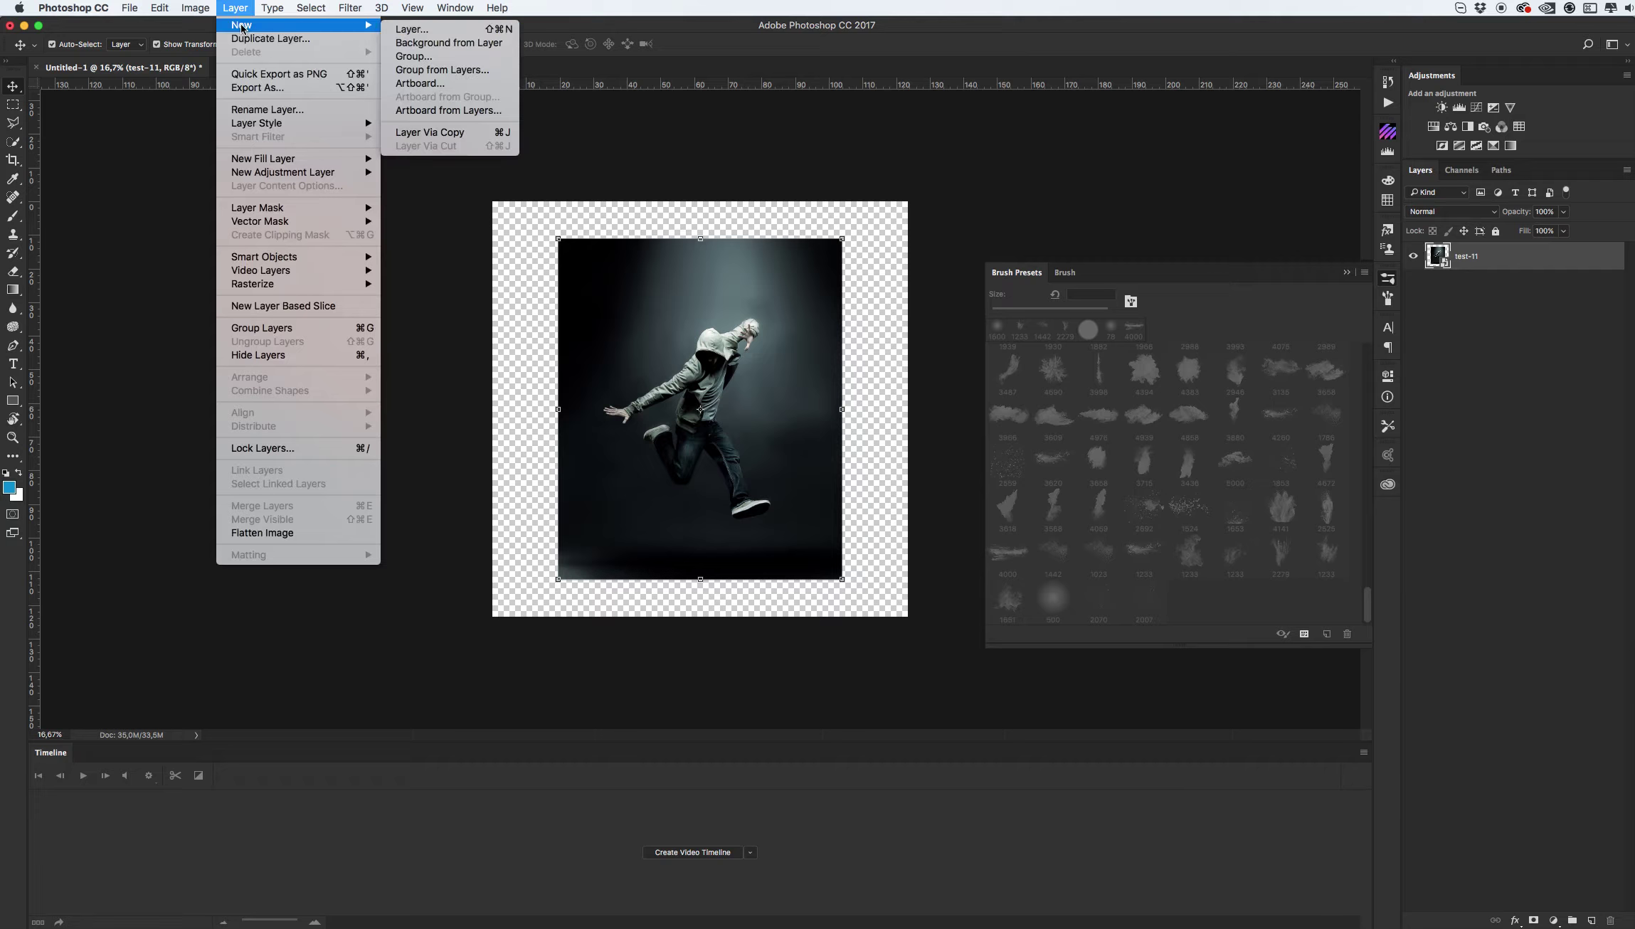
{"action": "left_click", "coordinate": [427, 42]}
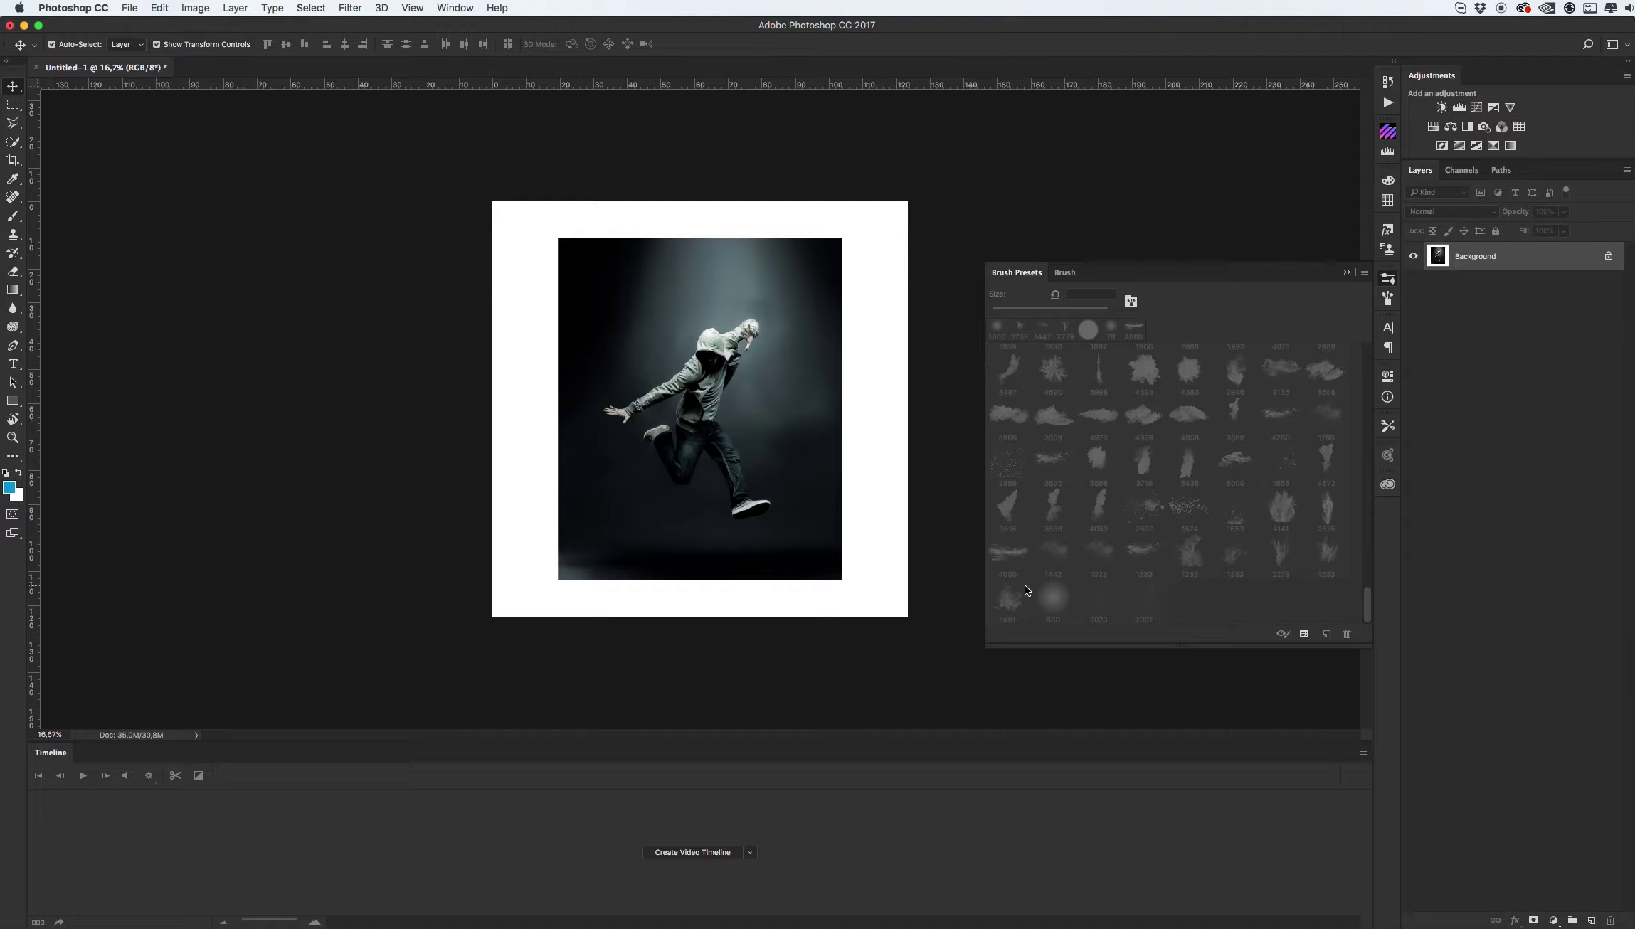
- Add a new empty layer above the Background and name it "brush"
{"action": "left_click", "coordinate": [1591, 920]}
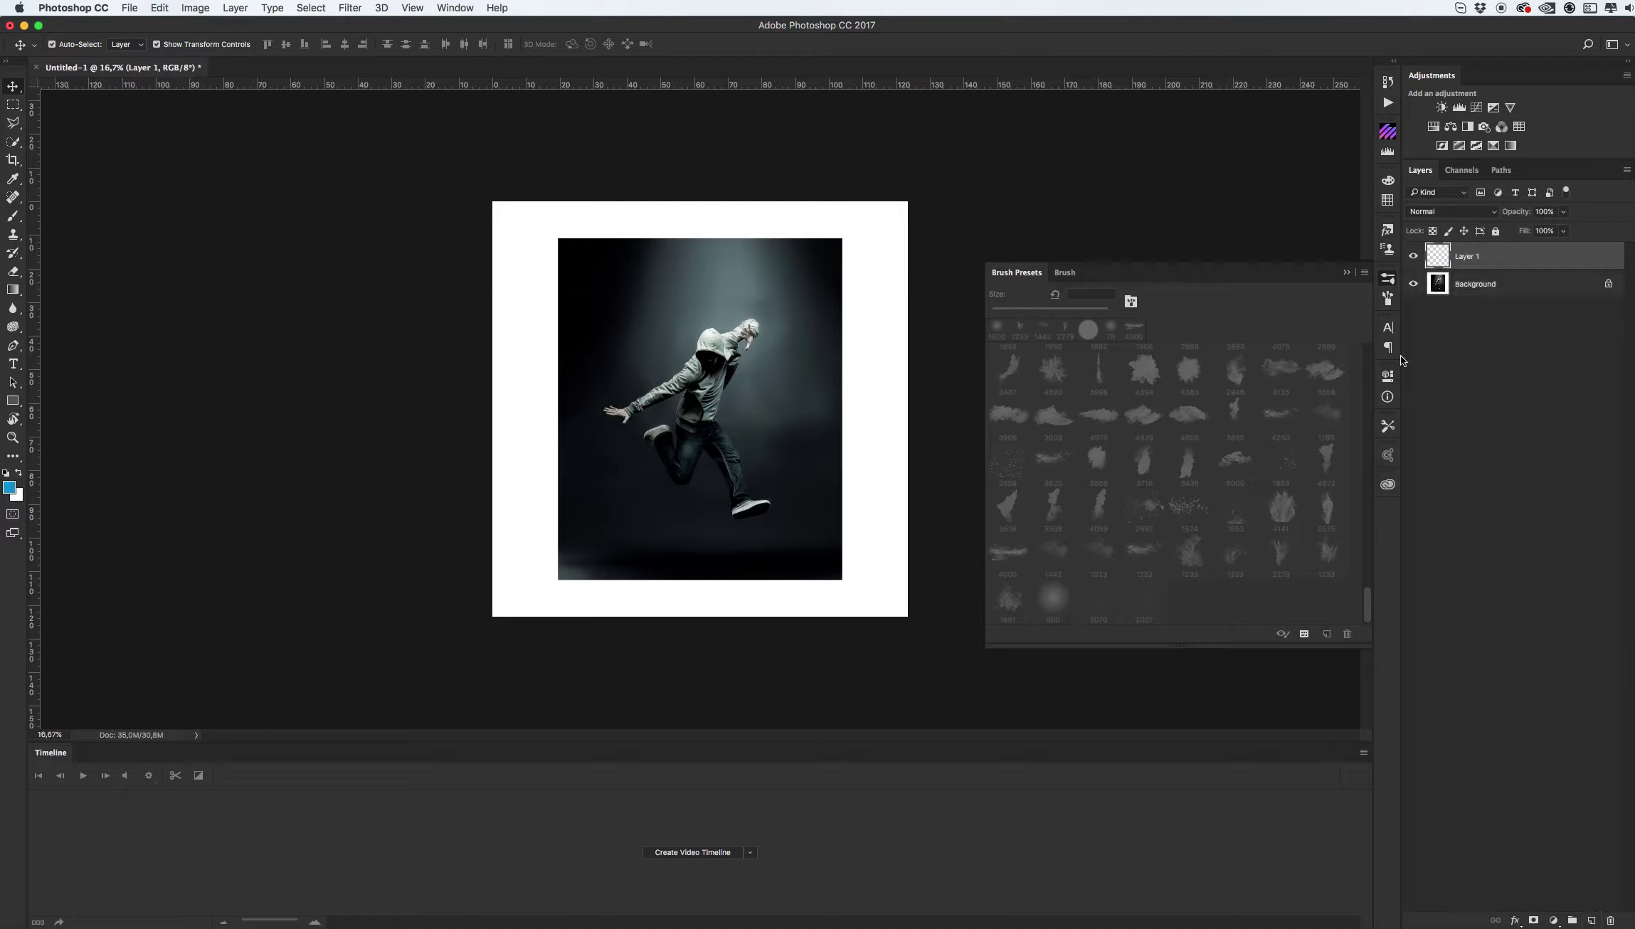
{"action": "double_click", "coordinate": [1468, 256]}
{"action": "type", "text": "brush"}
{"action": "key", "text": "Return"}
- Set the foreground color to pure red, ff0000
{"action": "left_click_drag", "start_coordinate": [1358, 266], "coordinate": [1406, 236]}
{"action": "left_click", "coordinate": [1384, 254]}
{"action": "left_click", "coordinate": [1490, 245]}
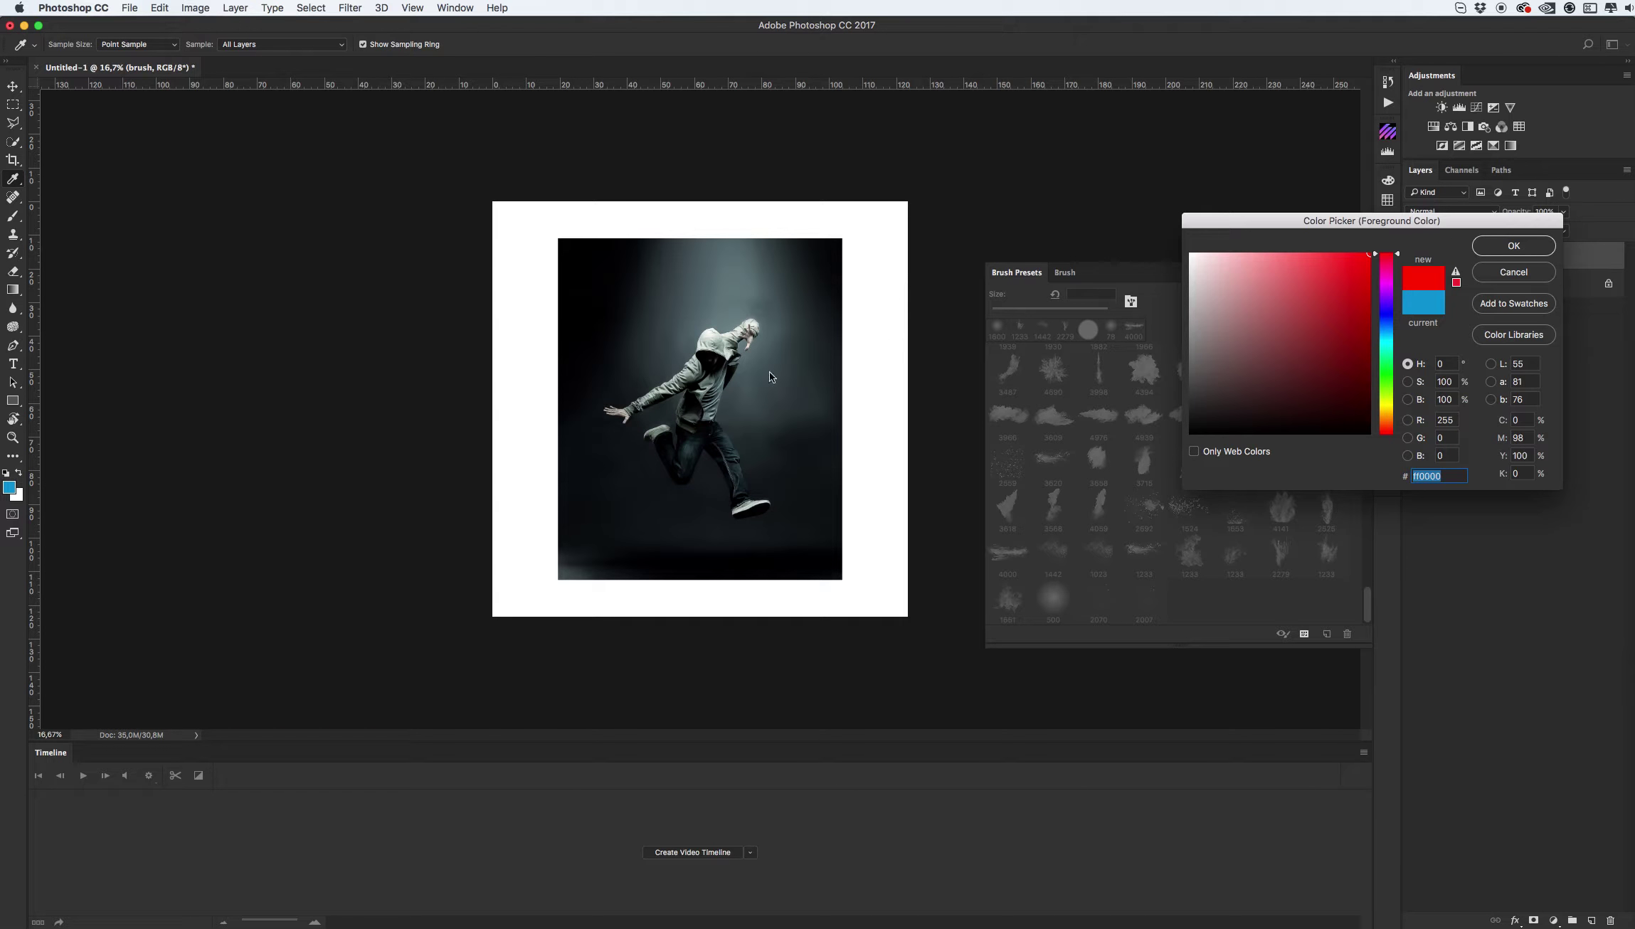
- Choose the Brush tool with a hard round tip at 100% hardness and reduce its size to 71 px
{"action": "key", "text": "v"}
{"action": "key", "text": "b"}
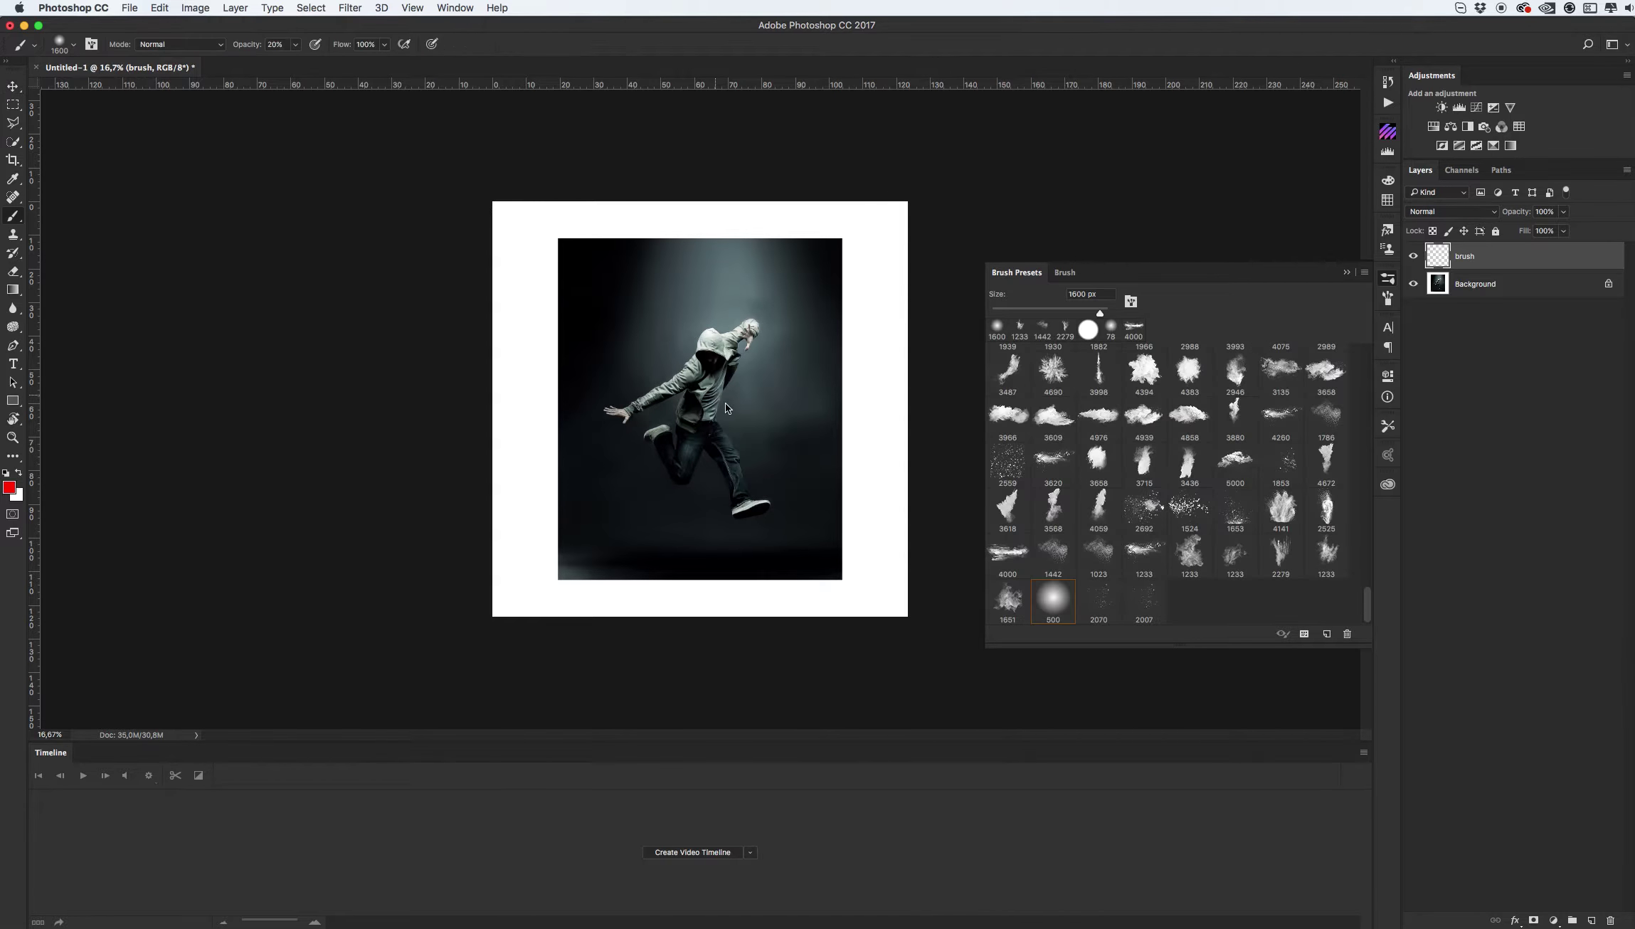
{"action": "right_click", "coordinate": [725, 400]}
{"action": "left_click", "coordinate": [831, 489]}
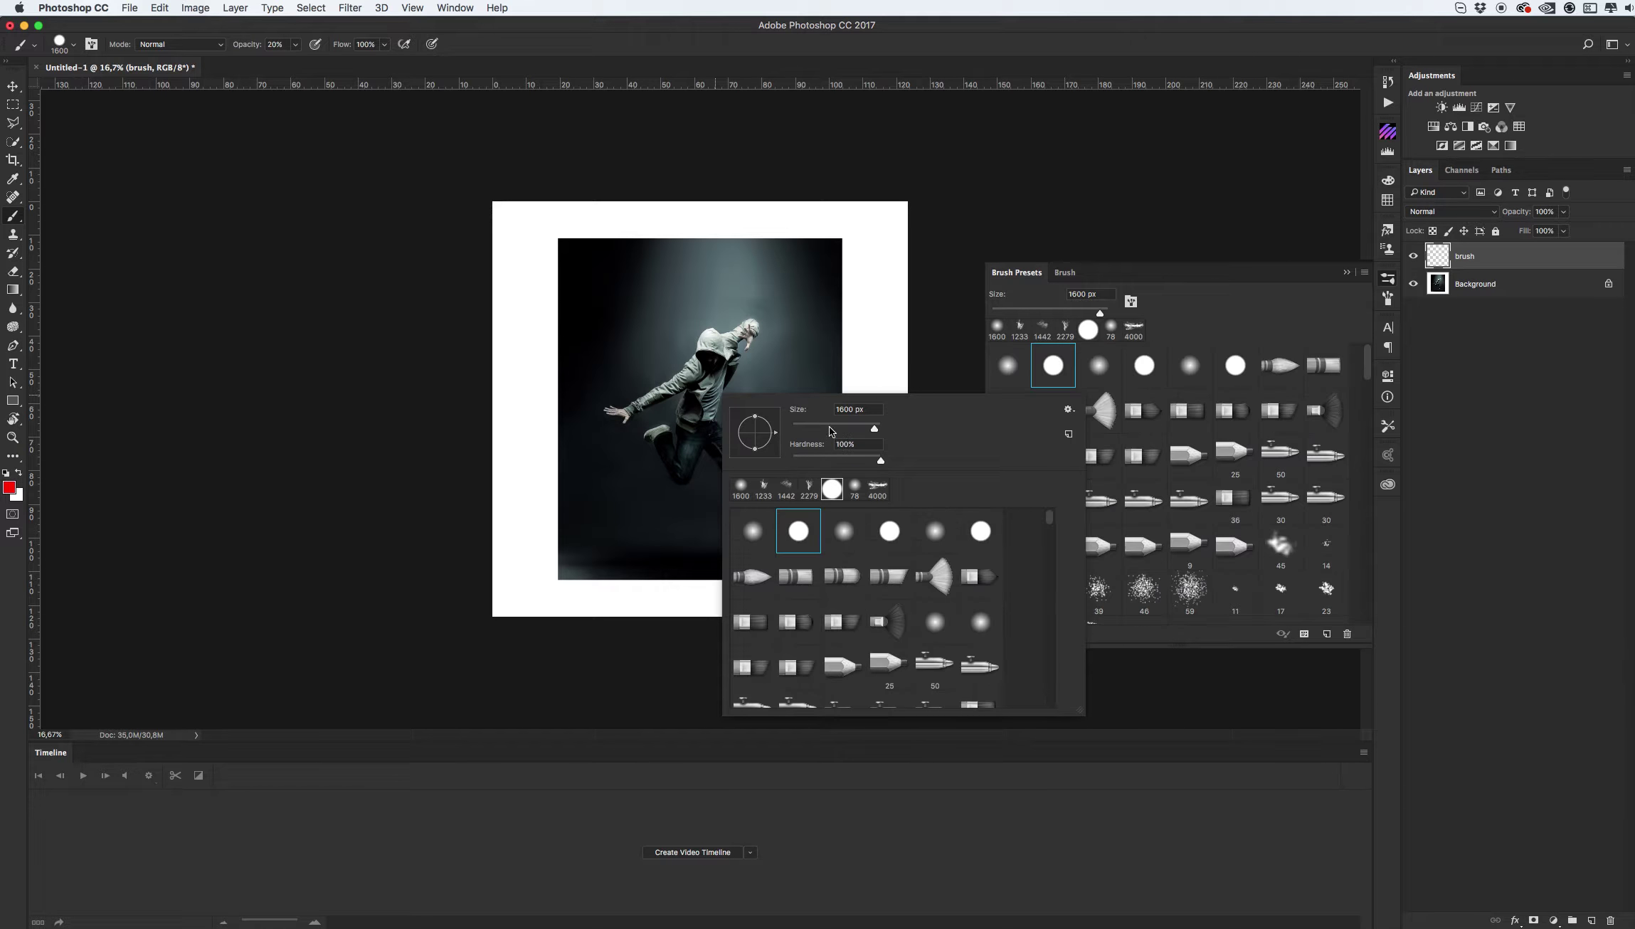
{"action": "left_click_drag", "start_coordinate": [832, 428], "coordinate": [822, 425]}
- Paint red over the jumping man's jacket on the brush layer, raising the brush opacity to 100%
{"action": "left_click", "coordinate": [694, 367]}
{"action": "left_click_drag", "start_coordinate": [703, 360], "coordinate": [705, 381]}
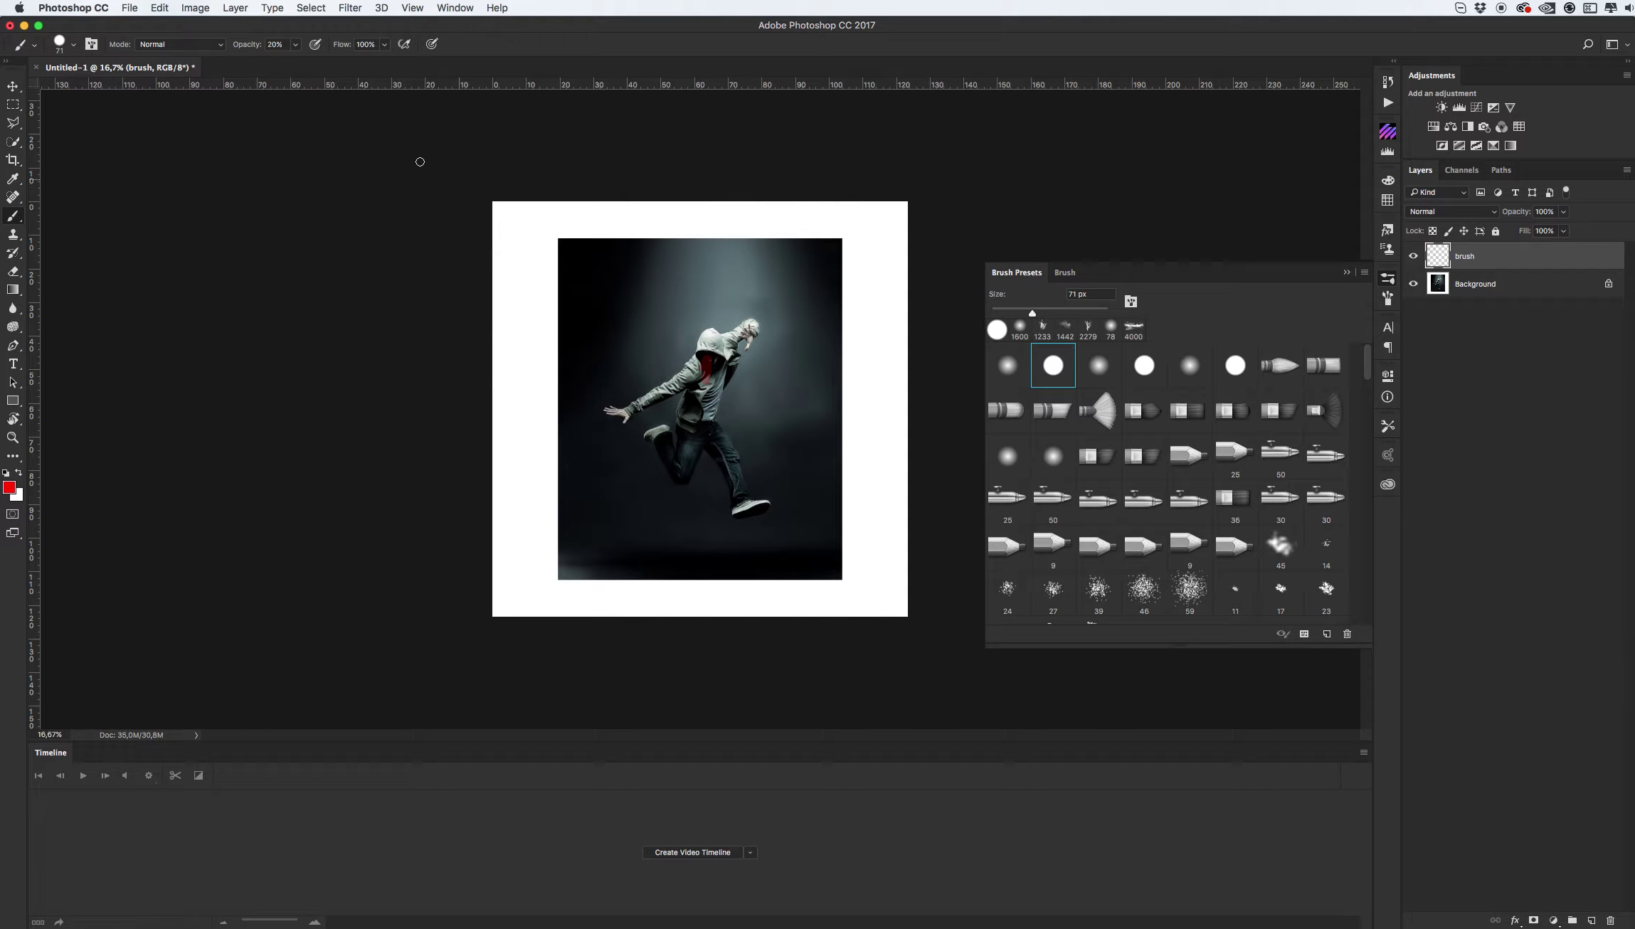
{"action": "left_click", "coordinate": [296, 45]}
{"action": "left_click_drag", "start_coordinate": [296, 64], "coordinate": [350, 64]}
{"action": "mouse_move", "coordinate": [703, 393]}
{"action": "left_mouse_down"}
{"action": "mouse_move", "coordinate": [719, 369]}
{"action": "mouse_move", "coordinate": [682, 418]}
{"action": "left_mouse_up"}
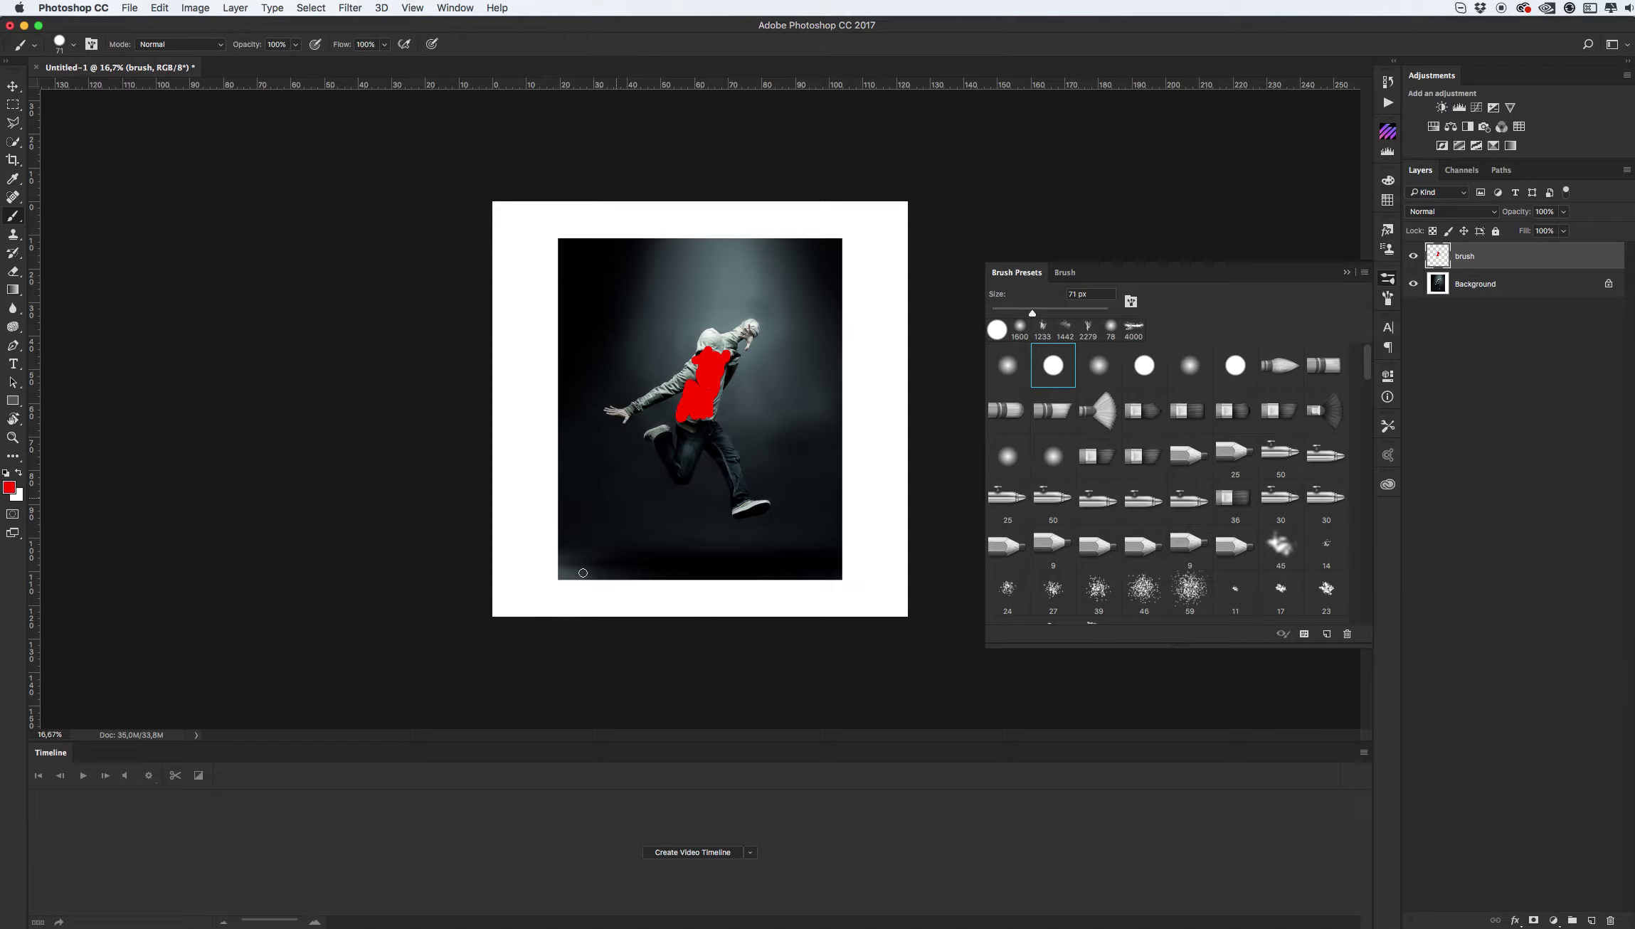
- Open the prepared test-11.psd with the fully painted figure and close the Untitled-1 document without saving
{"action": "key", "text": "super+Tab"}
{"action": "double_click", "coordinate": [734, 592]}
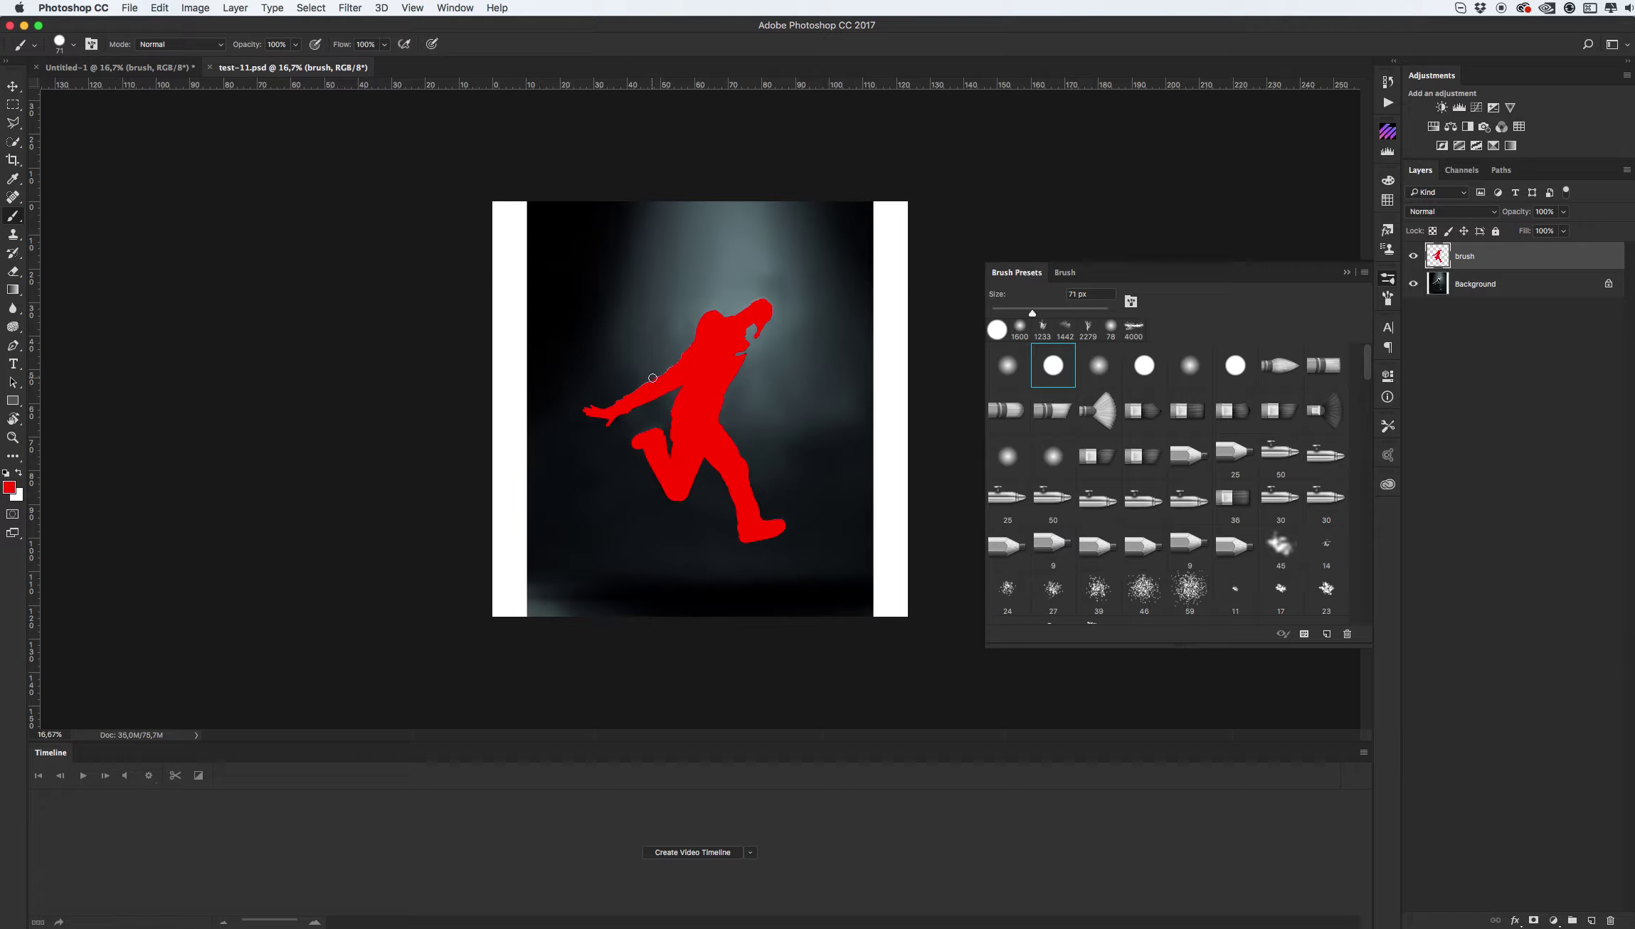
{"action": "left_click", "coordinate": [128, 67]}
{"action": "key", "text": "super+w"}
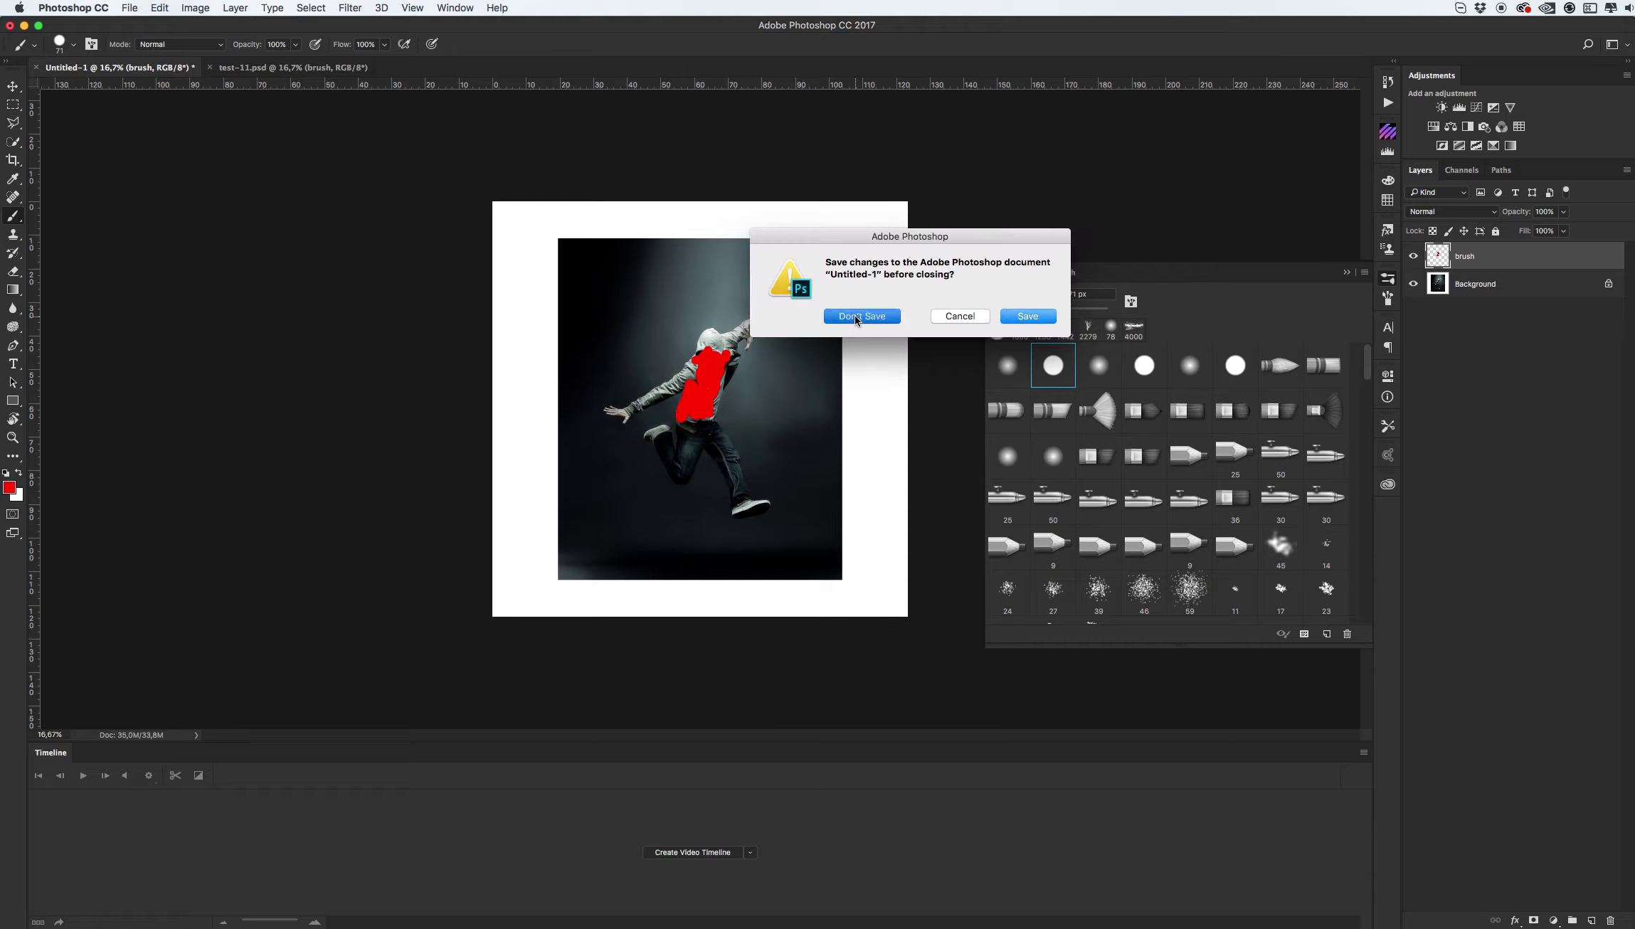
{"action": "left_click", "coordinate": [856, 316]}
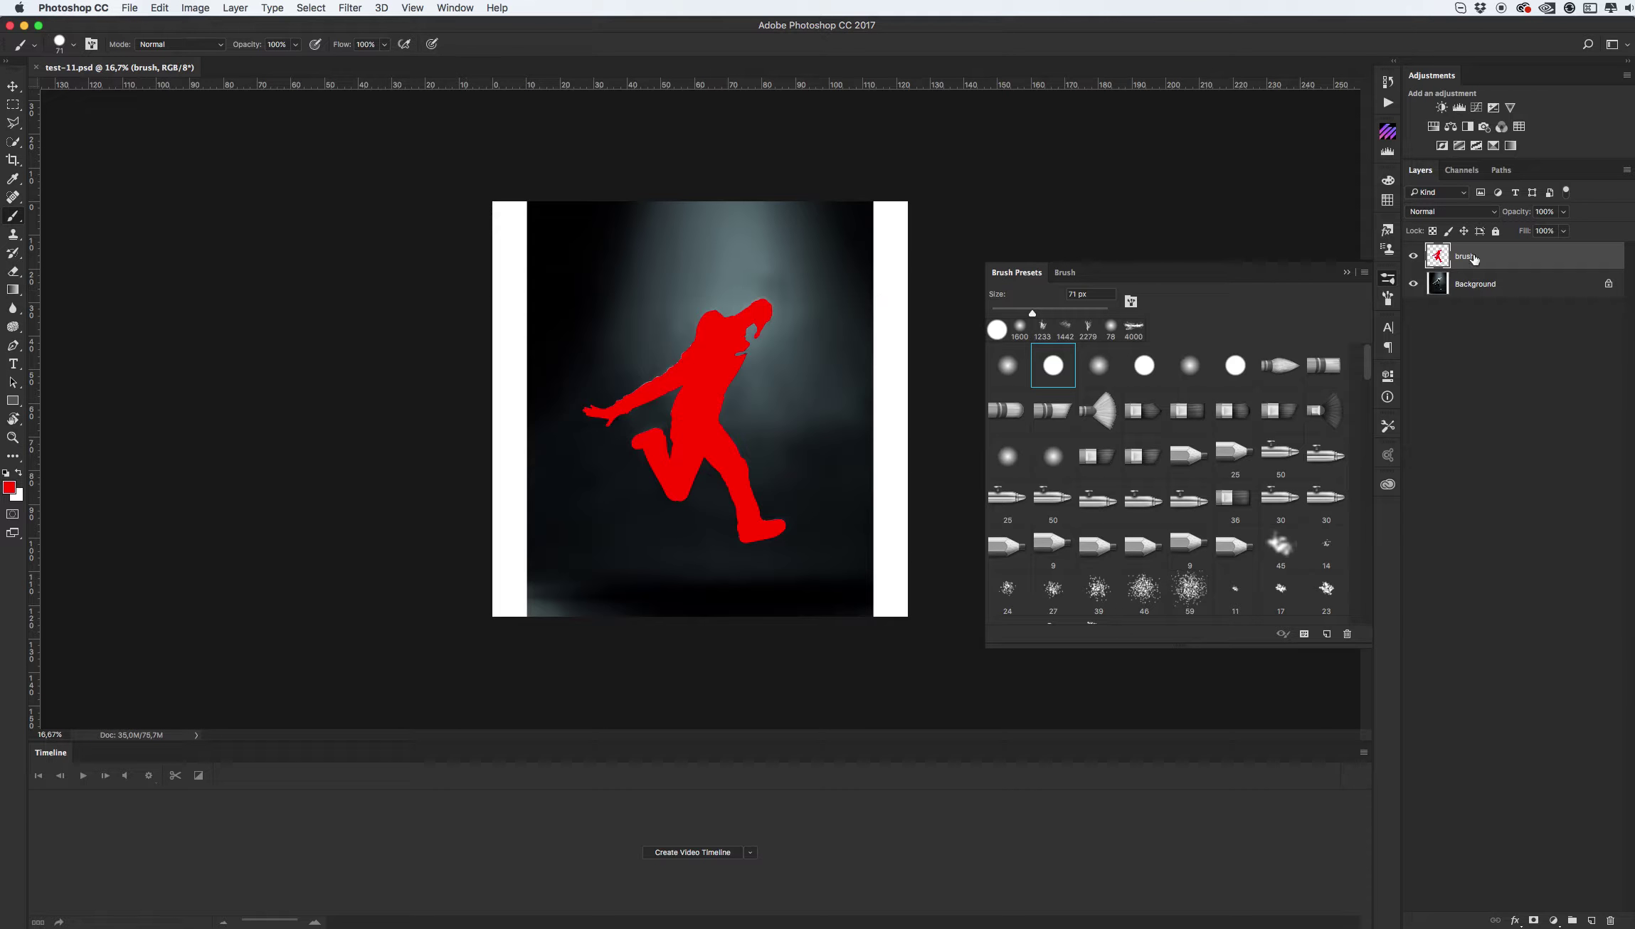
- Run the Create Sand Dust Explosion action from the Animated Sand Dust Explosion set on the test-11.psd document
{"action": "left_click", "coordinate": [1386, 106]}
{"action": "left_click", "coordinate": [1234, 153]}
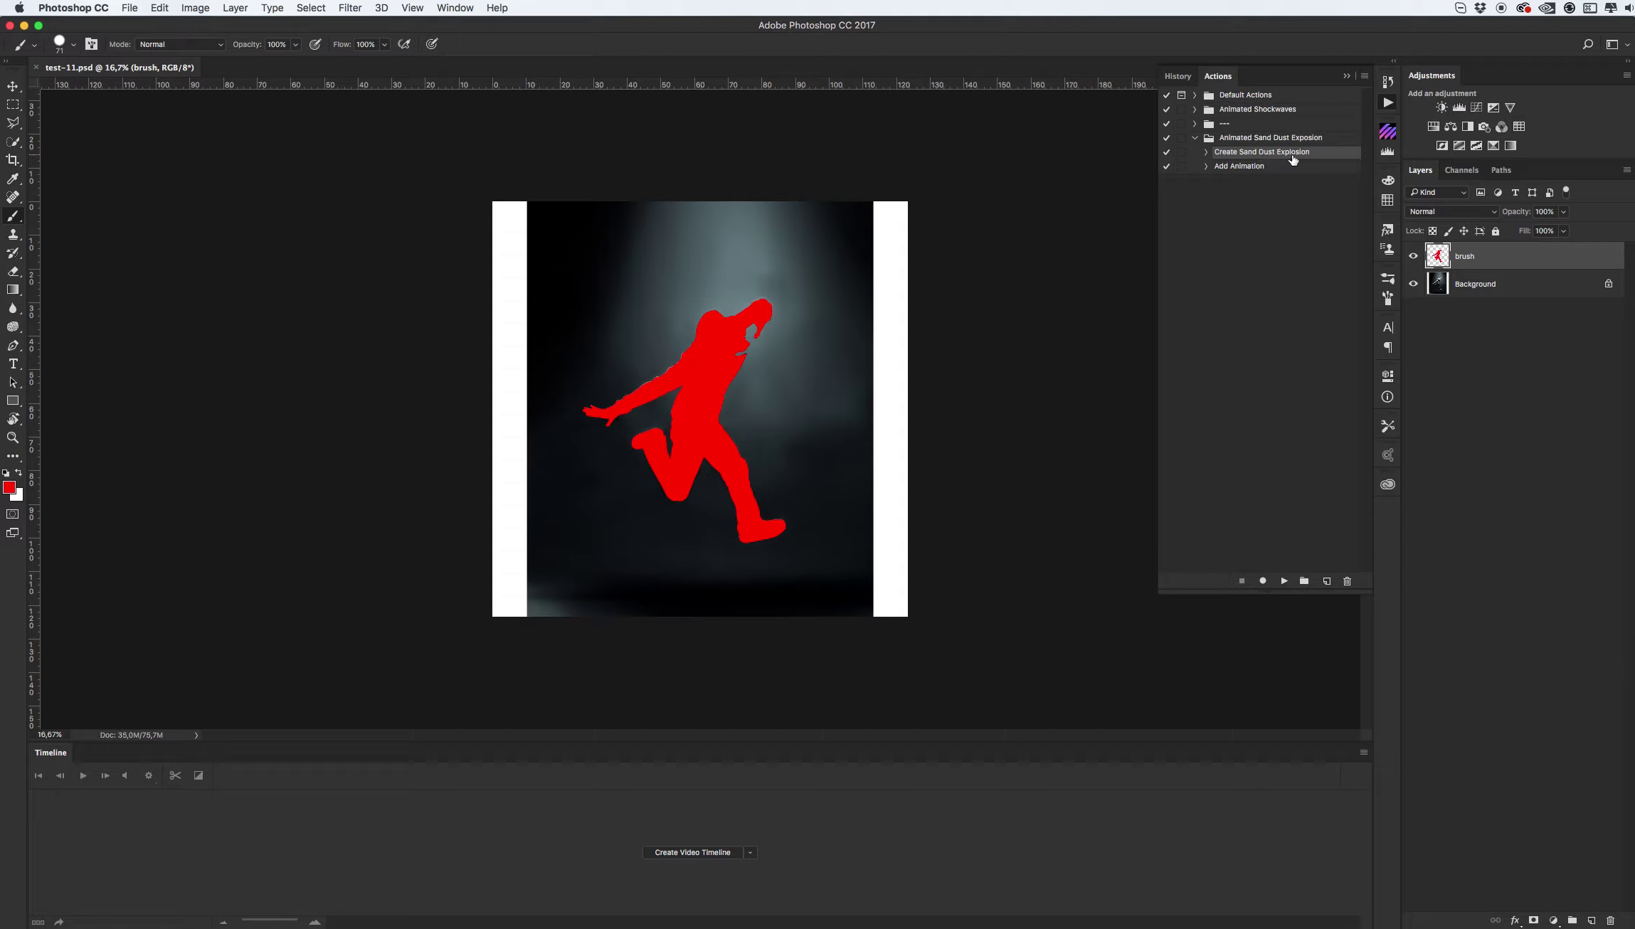
{"action": "left_click", "coordinate": [1285, 582]}
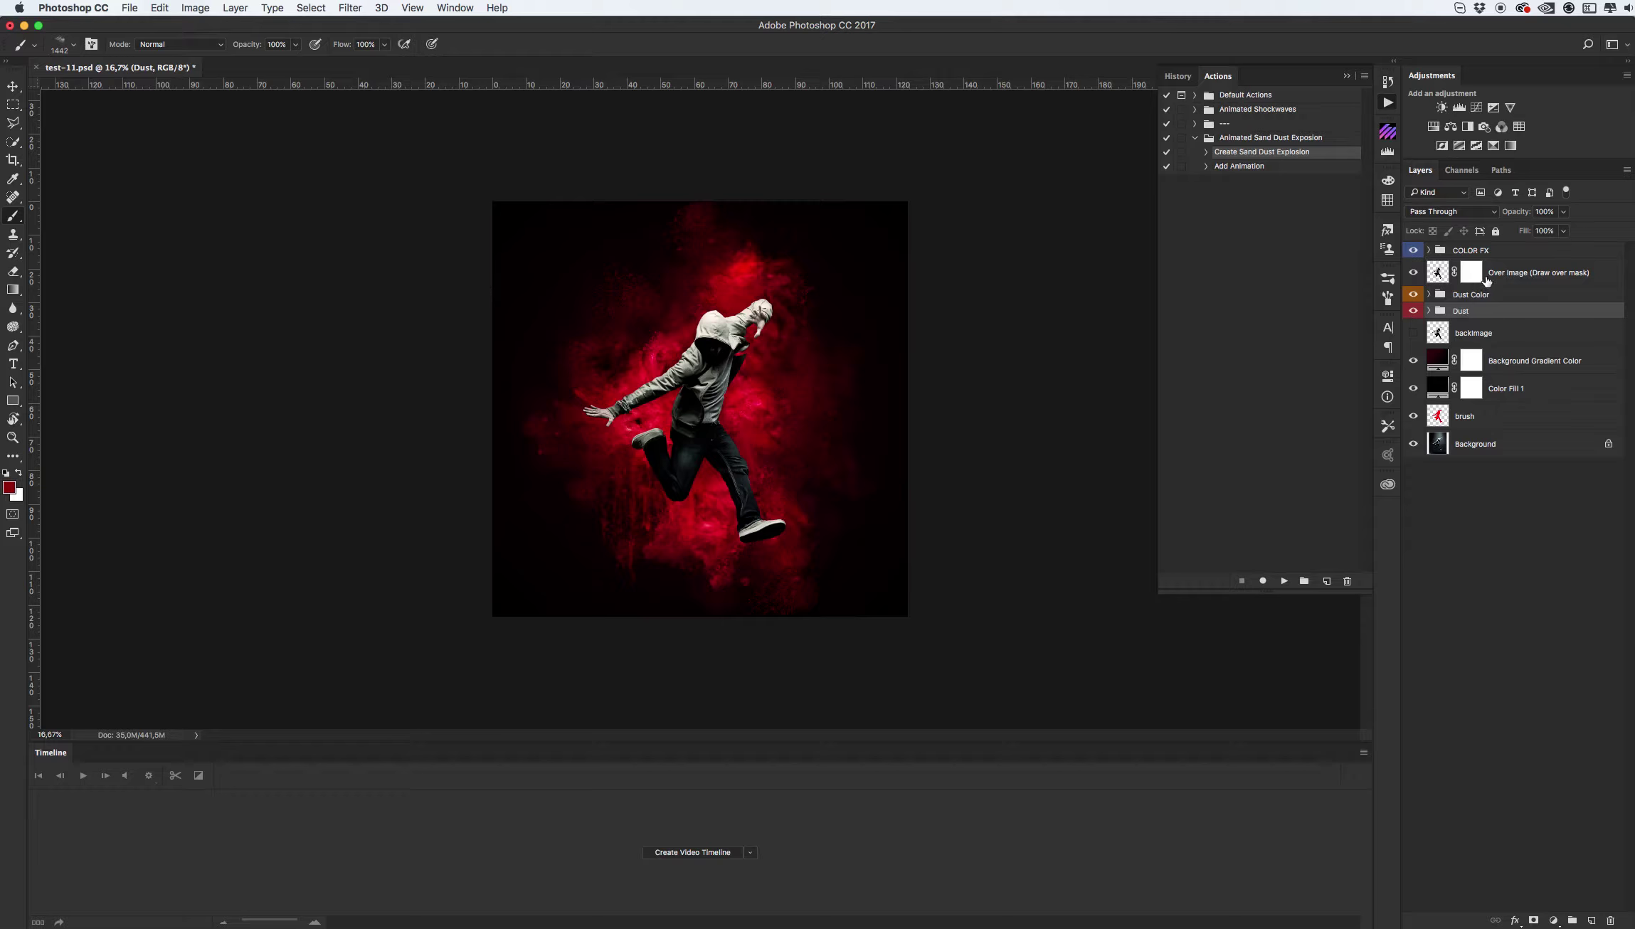
- Target the mask of the "Over image (Draw over mask)" layer and pick the upright splatter dust brush, 1233 px
{"action": "left_click", "coordinate": [1470, 274]}
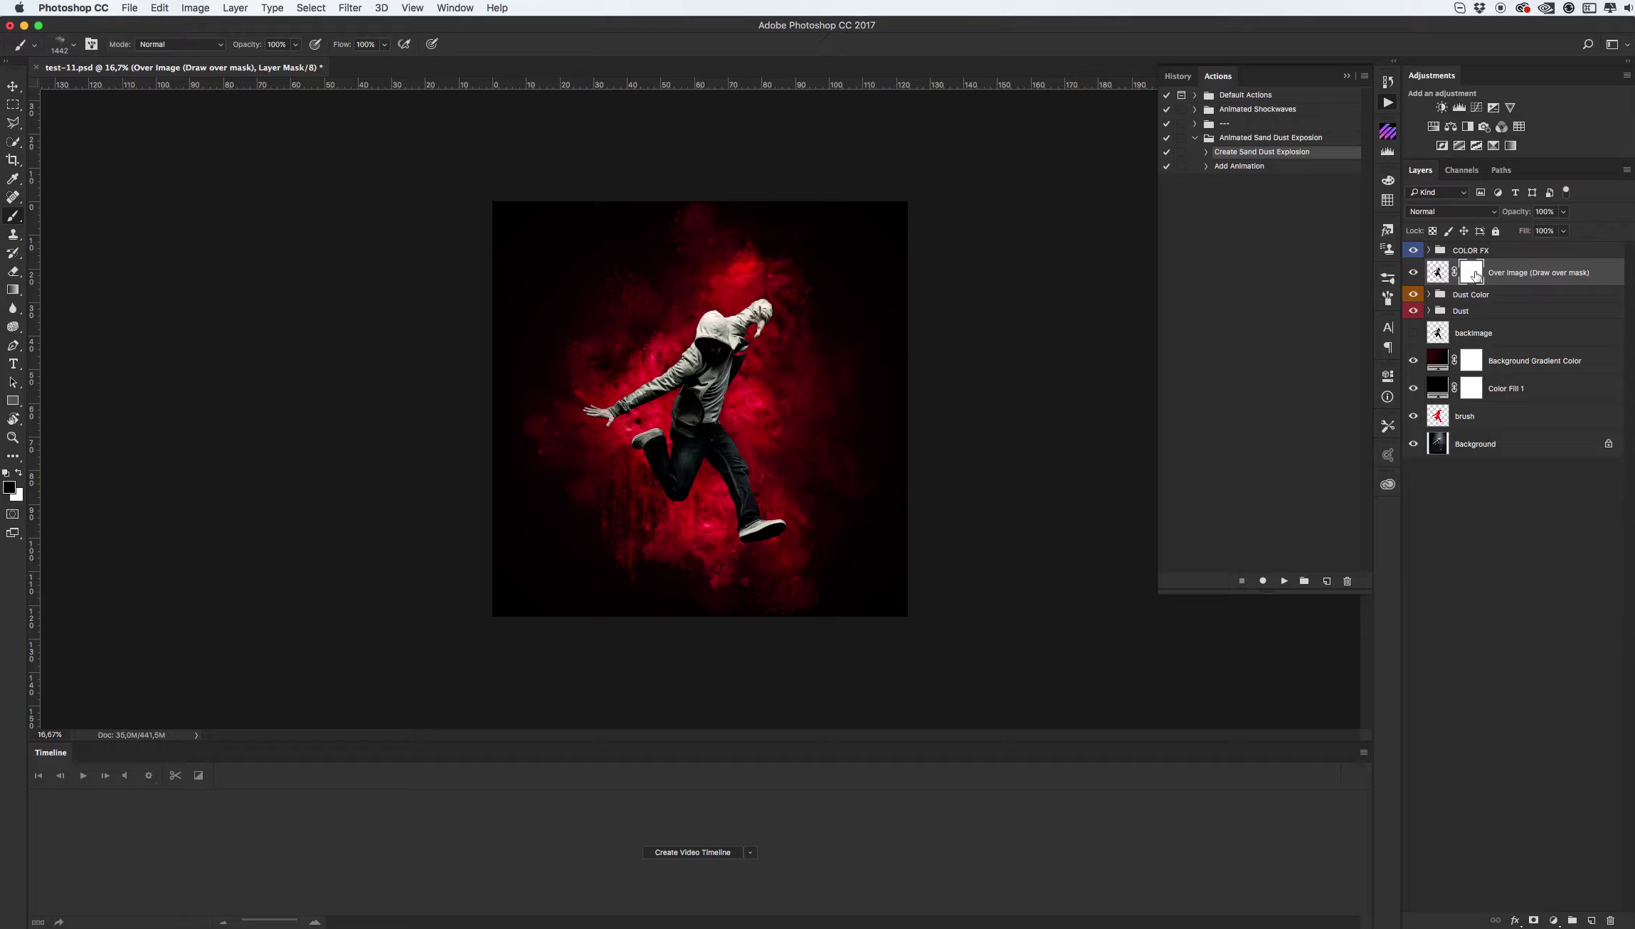
{"action": "right_click", "coordinate": [727, 406]}
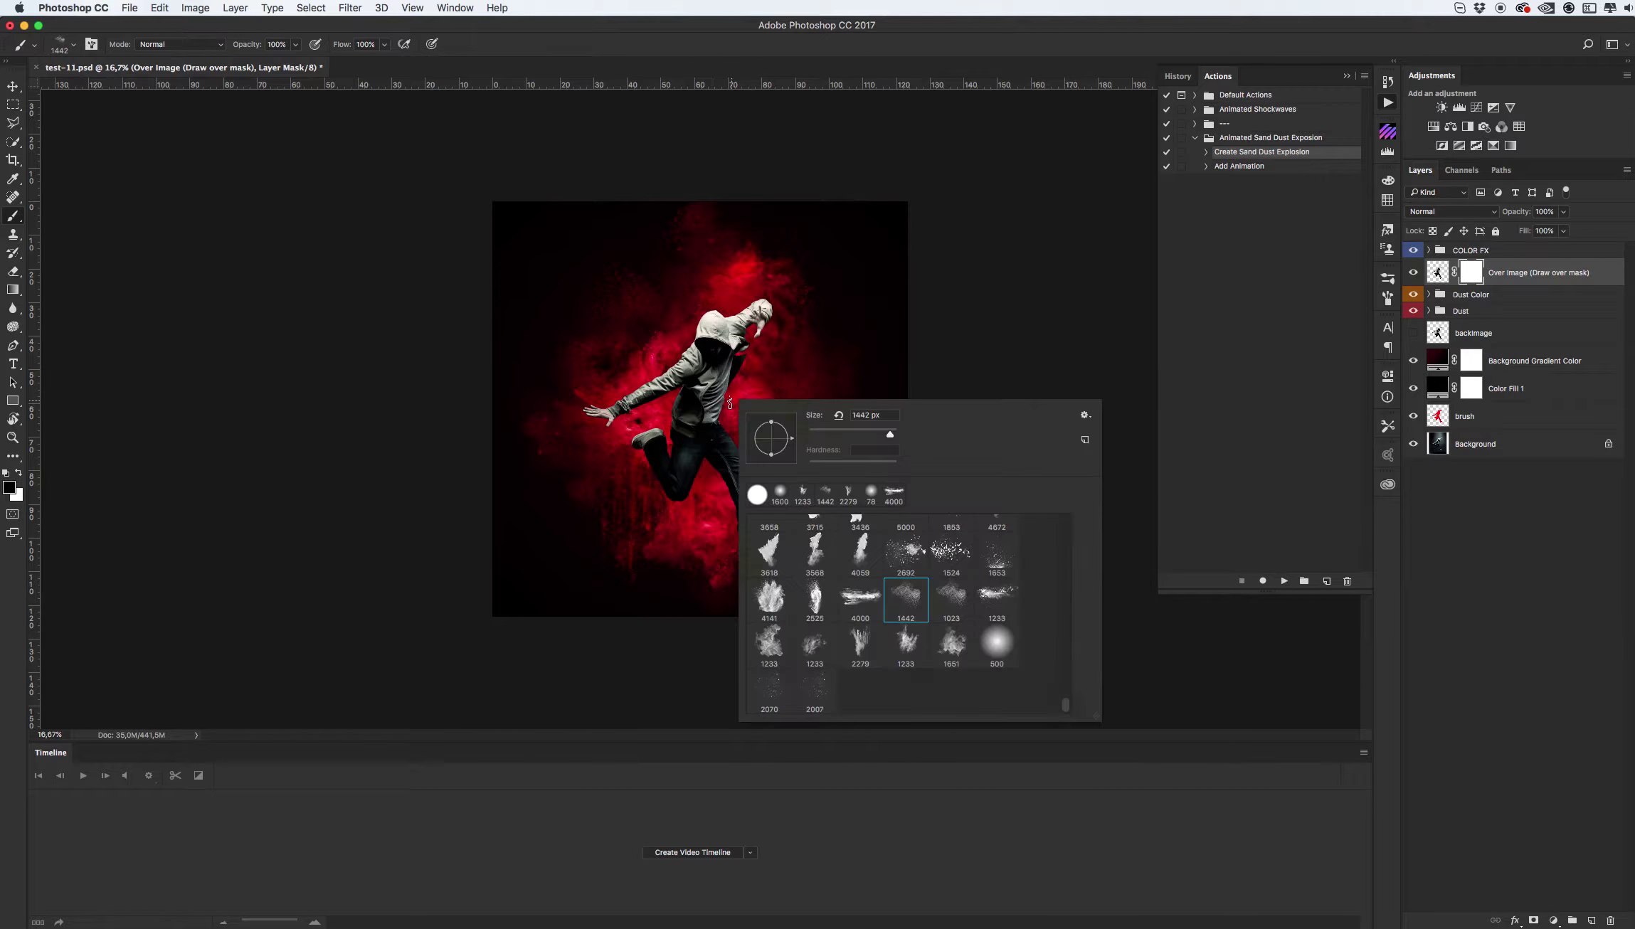
{"action": "left_click", "coordinate": [907, 644]}
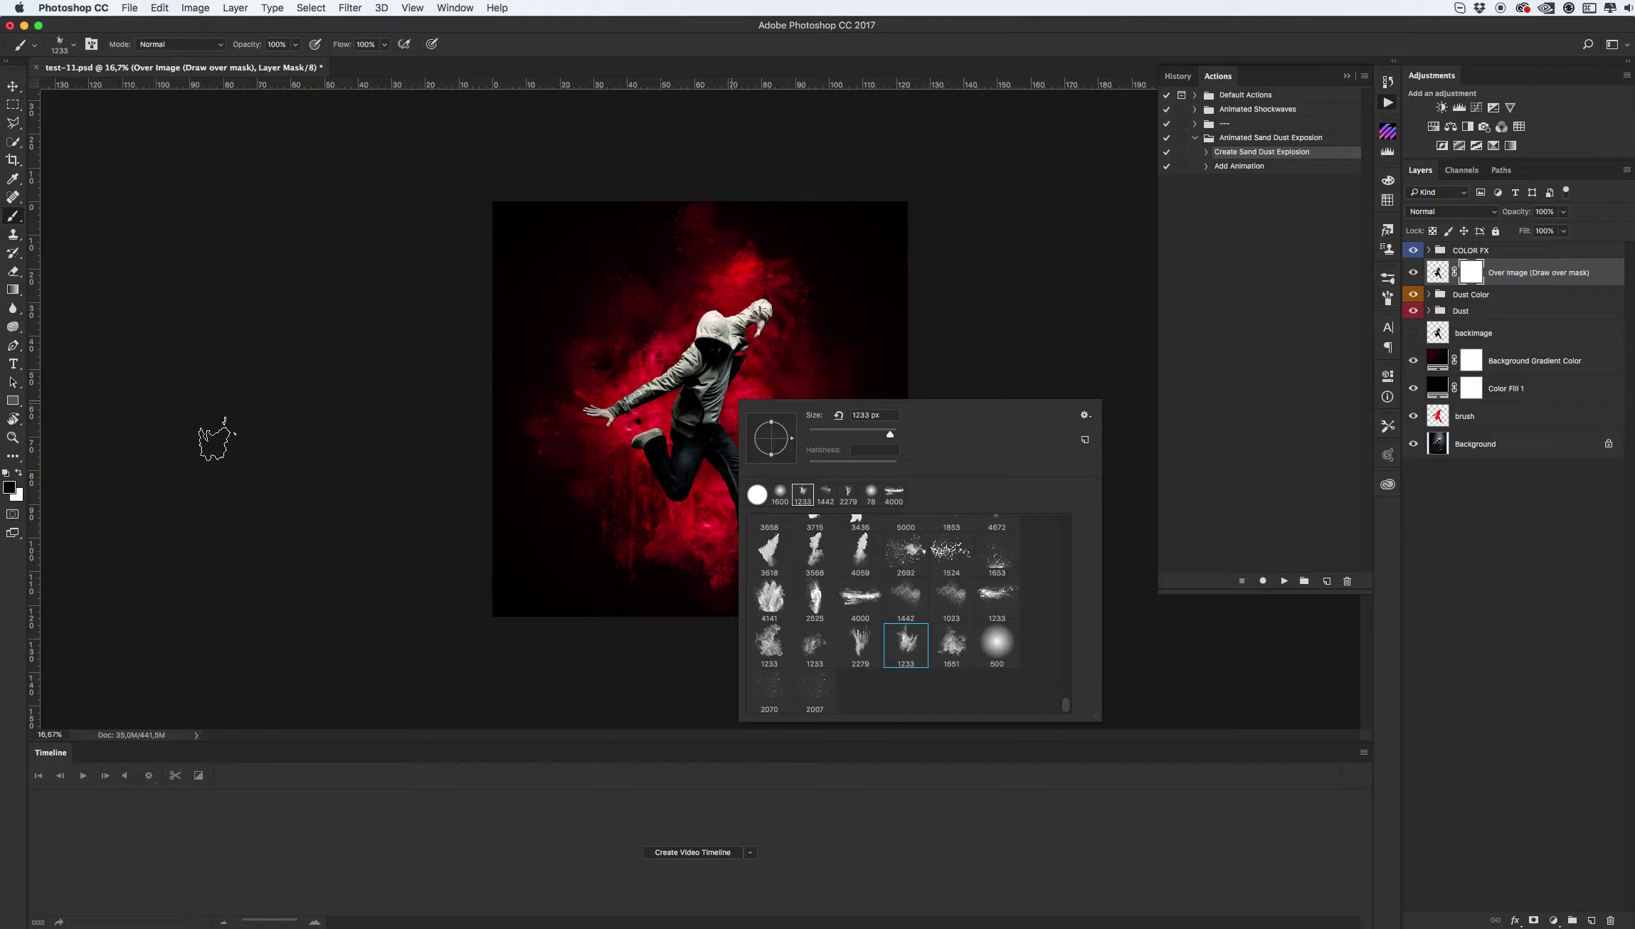
{"action": "left_click", "coordinate": [299, 468]}
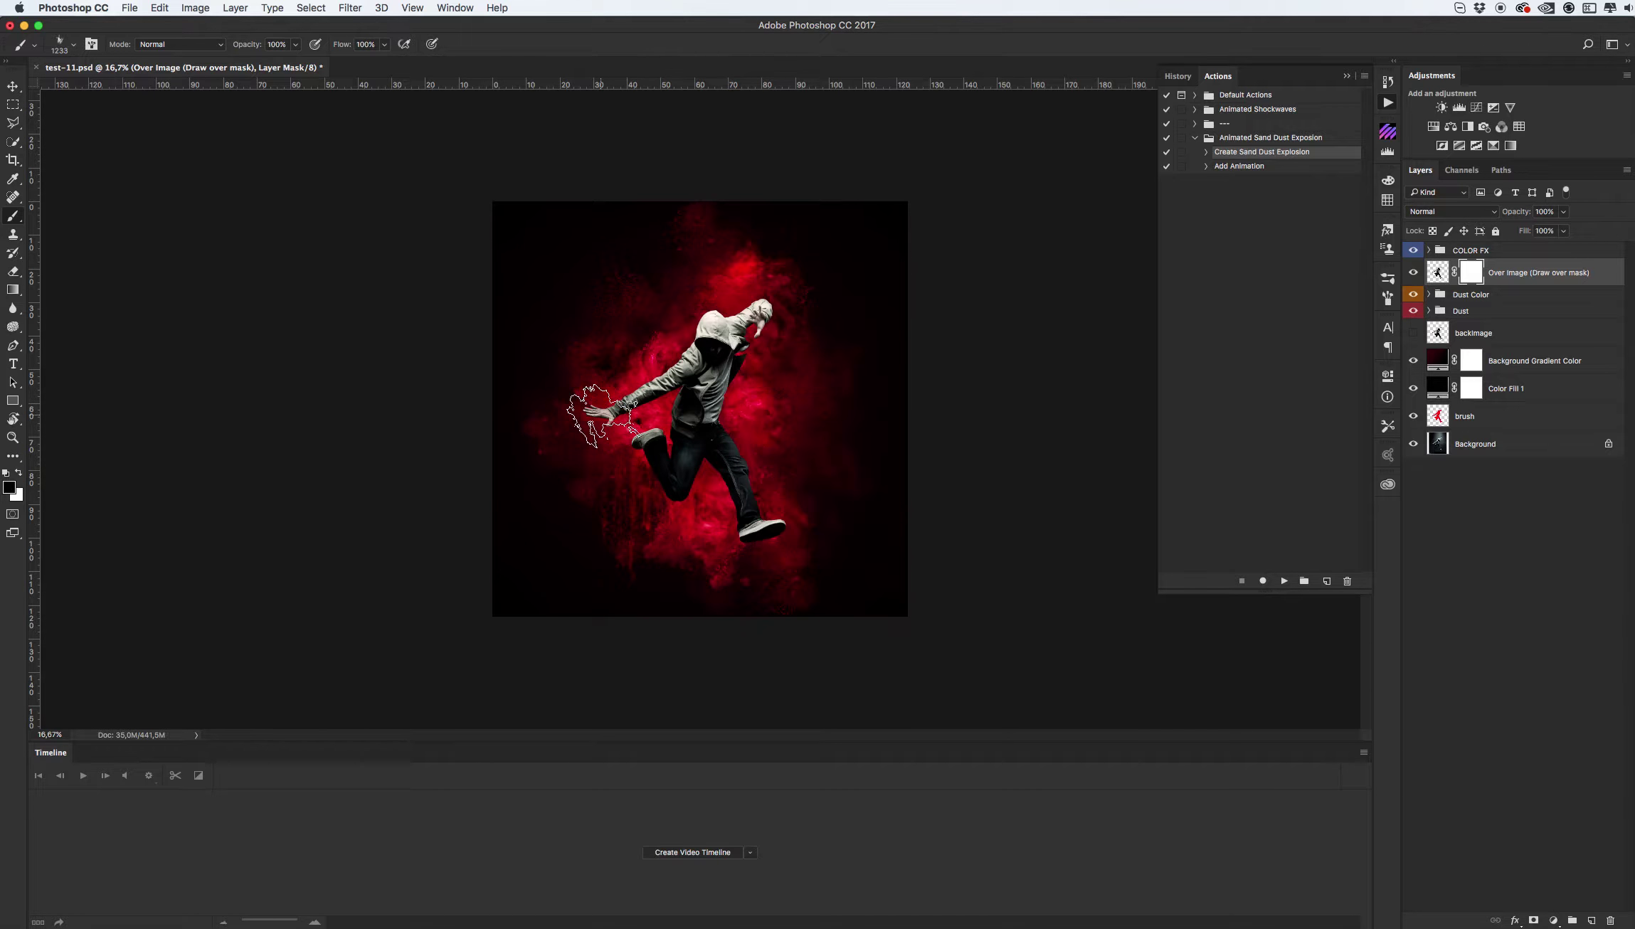
- Stamp black dust shapes on the mask over the man's torso, arm and legs, swapping foreground and background colors between strokes
{"action": "left_click", "coordinate": [686, 409]}
{"action": "left_click", "coordinate": [746, 394]}
{"action": "left_click", "coordinate": [683, 420]}
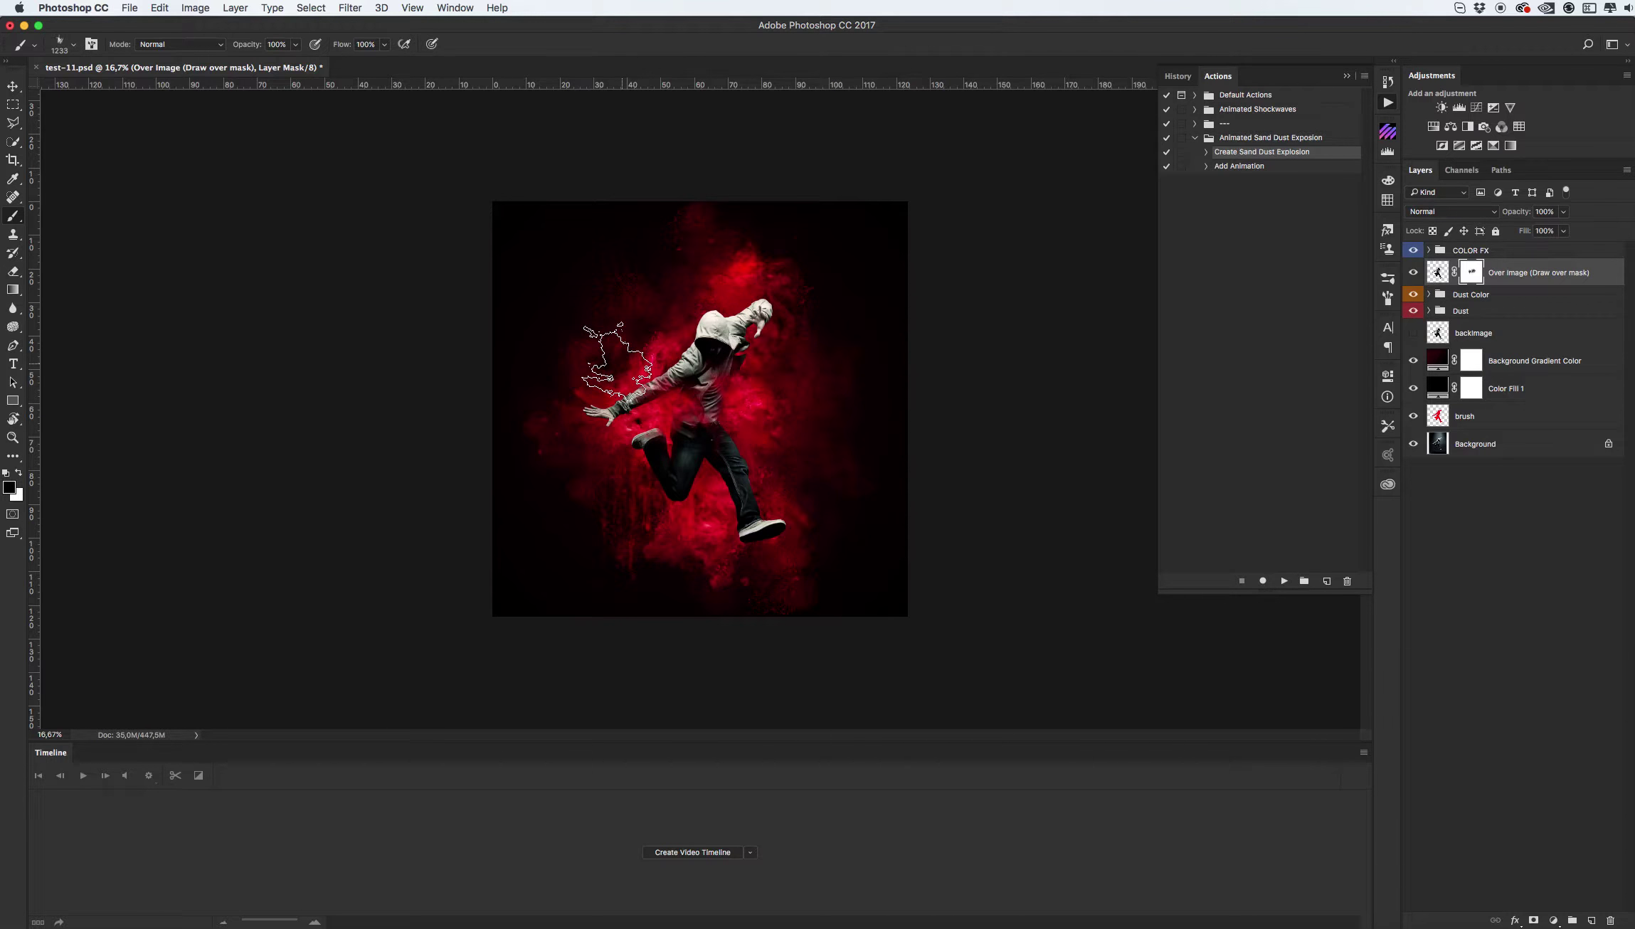
{"action": "left_click", "coordinate": [758, 444]}
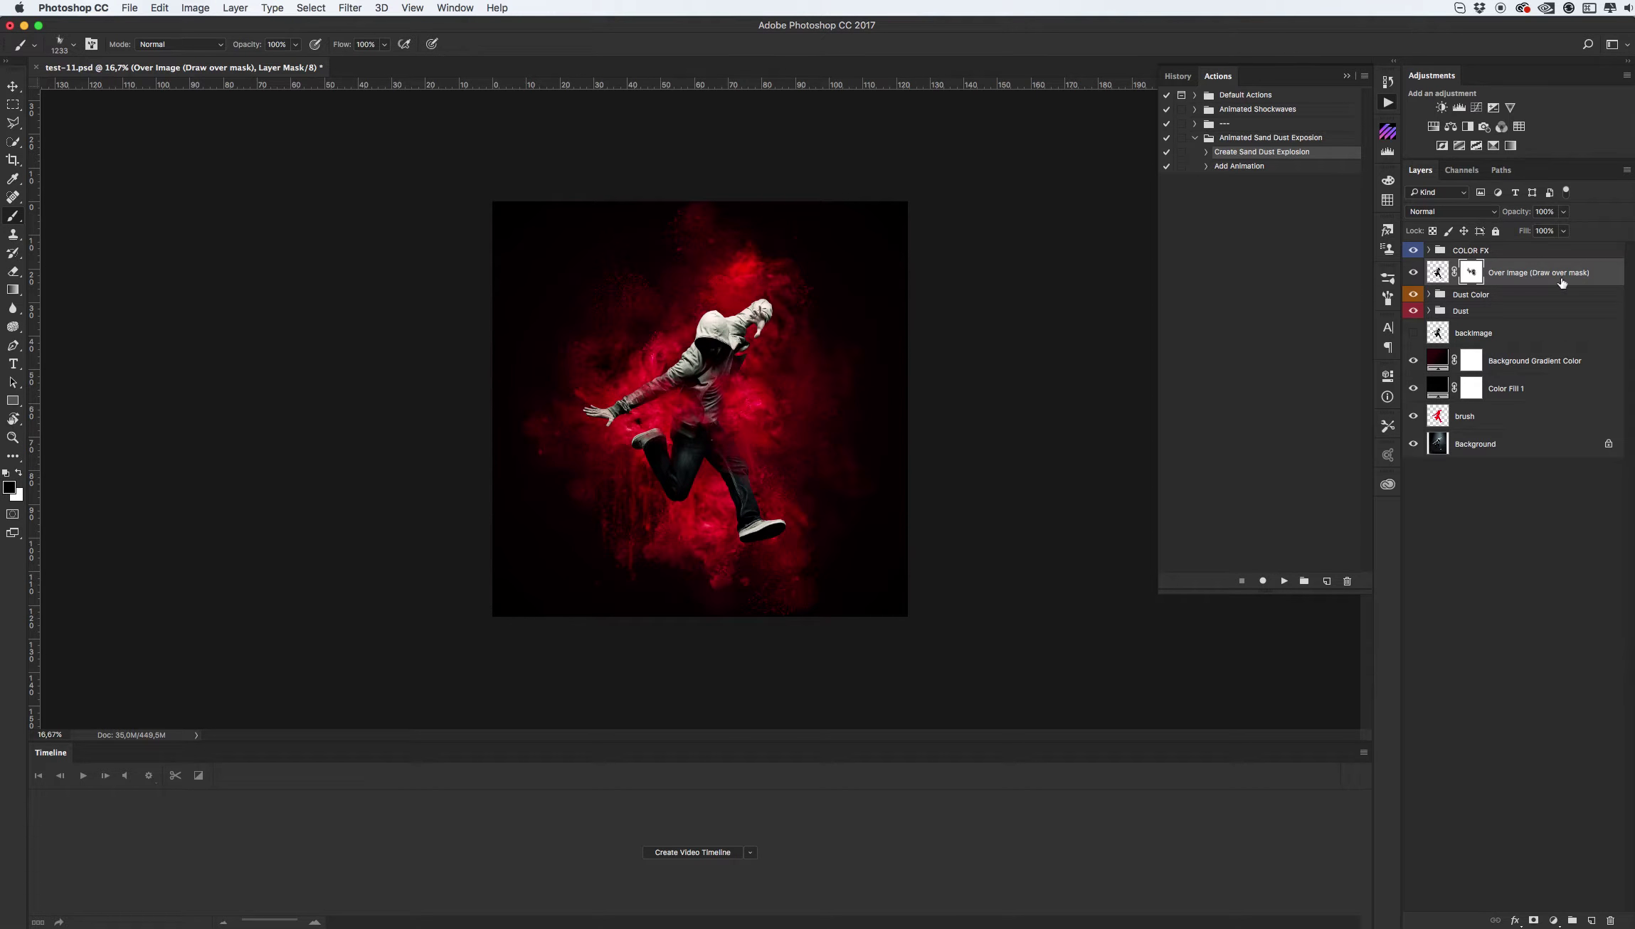
{"action": "left_click", "coordinate": [19, 474]}
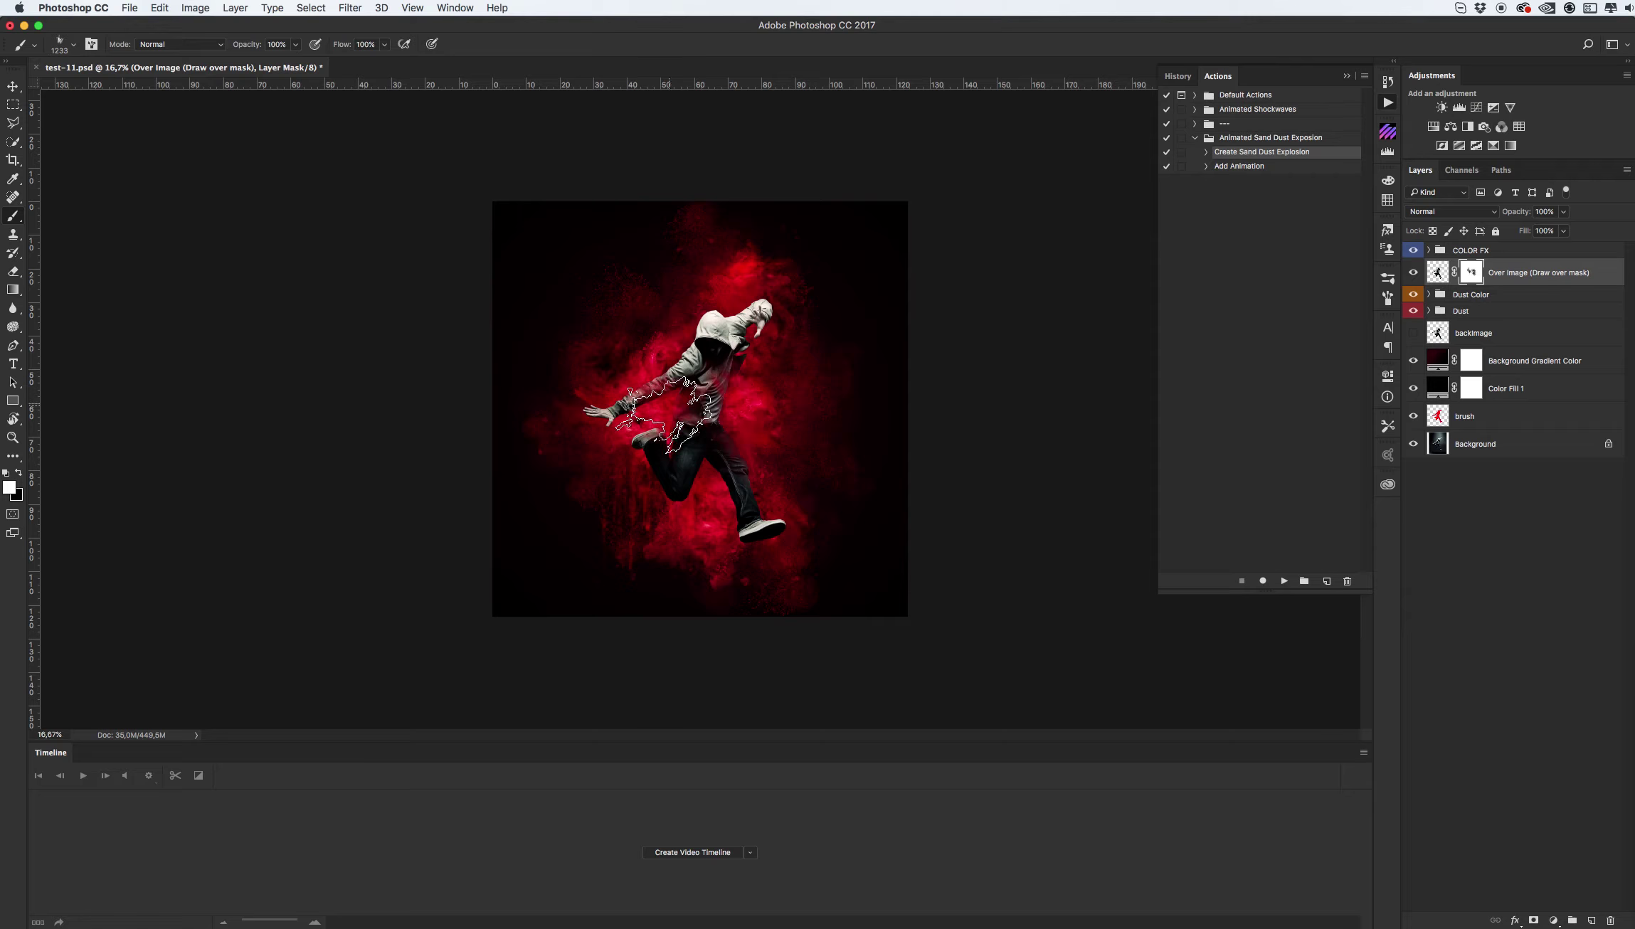
{"action": "key", "text": "x"}
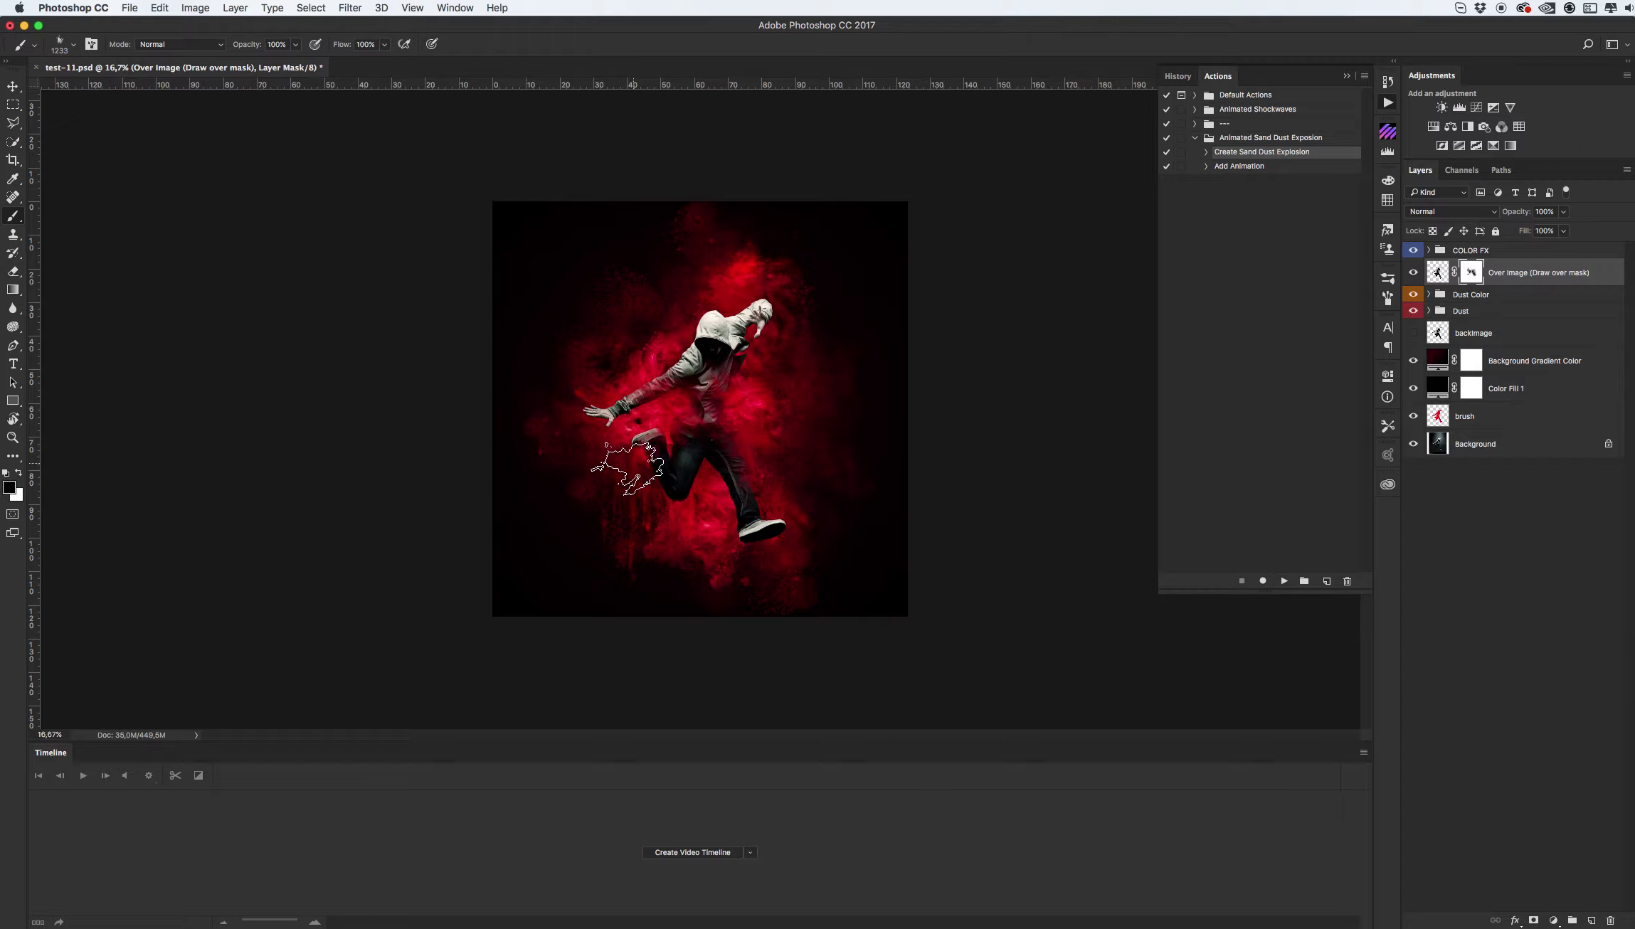
{"action": "key", "text": "x"}
- Change the starting color stop of the Background Gradient Color fill to a very dark blue and apply the gradient
{"action": "double_click", "coordinate": [1438, 365]}
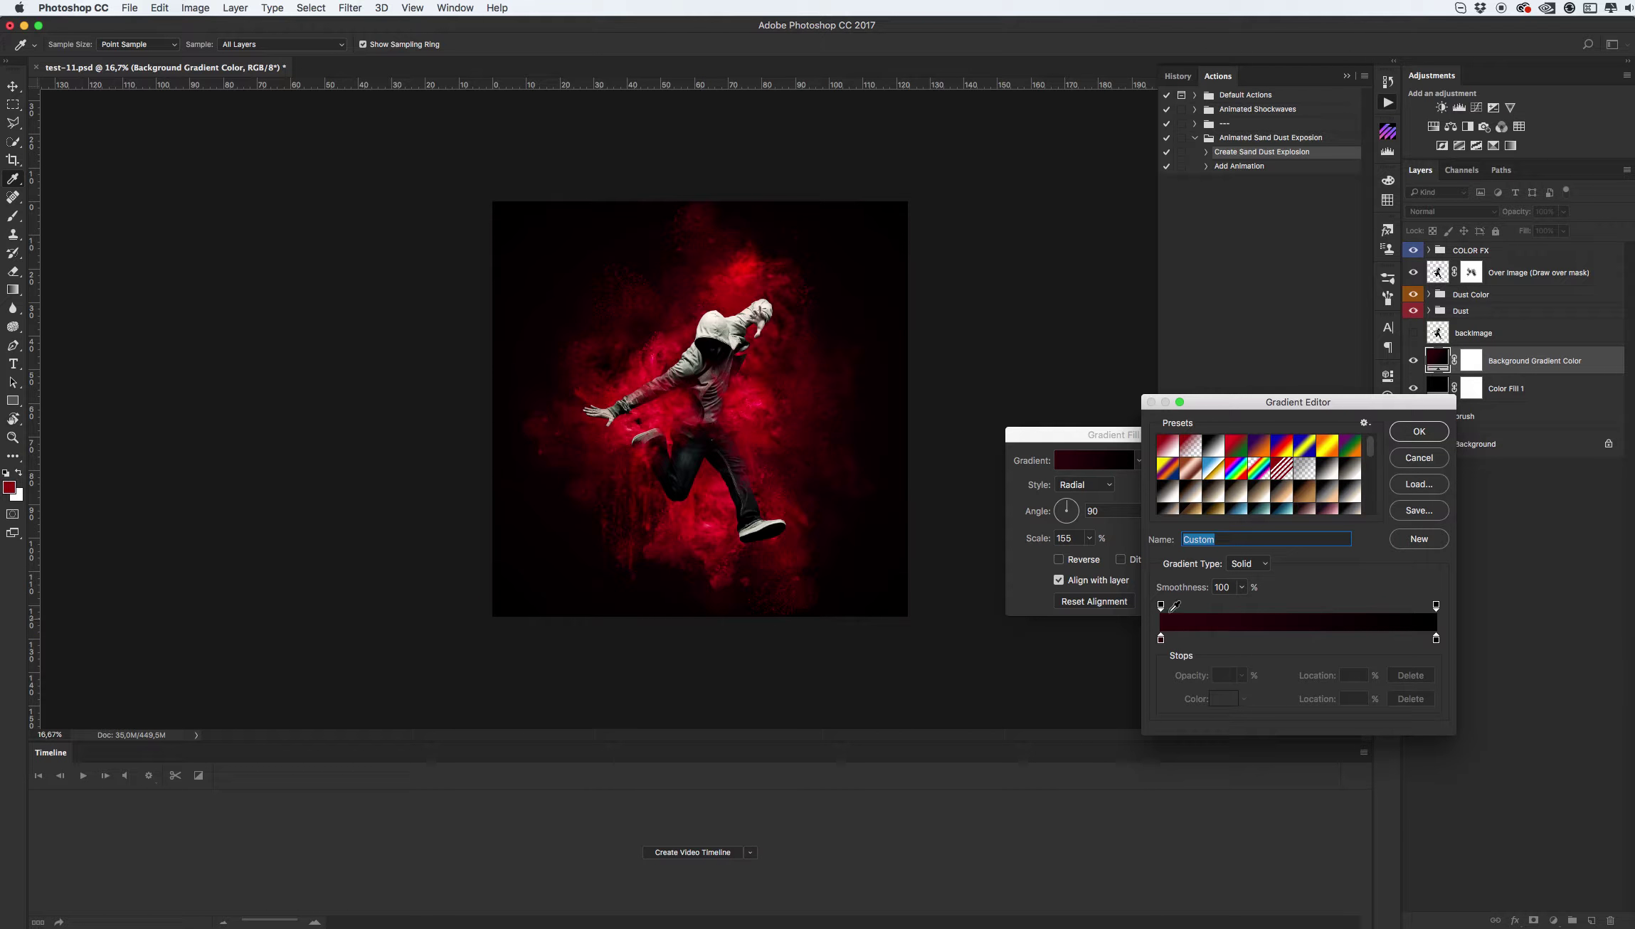
{"action": "double_click", "coordinate": [1161, 639]}
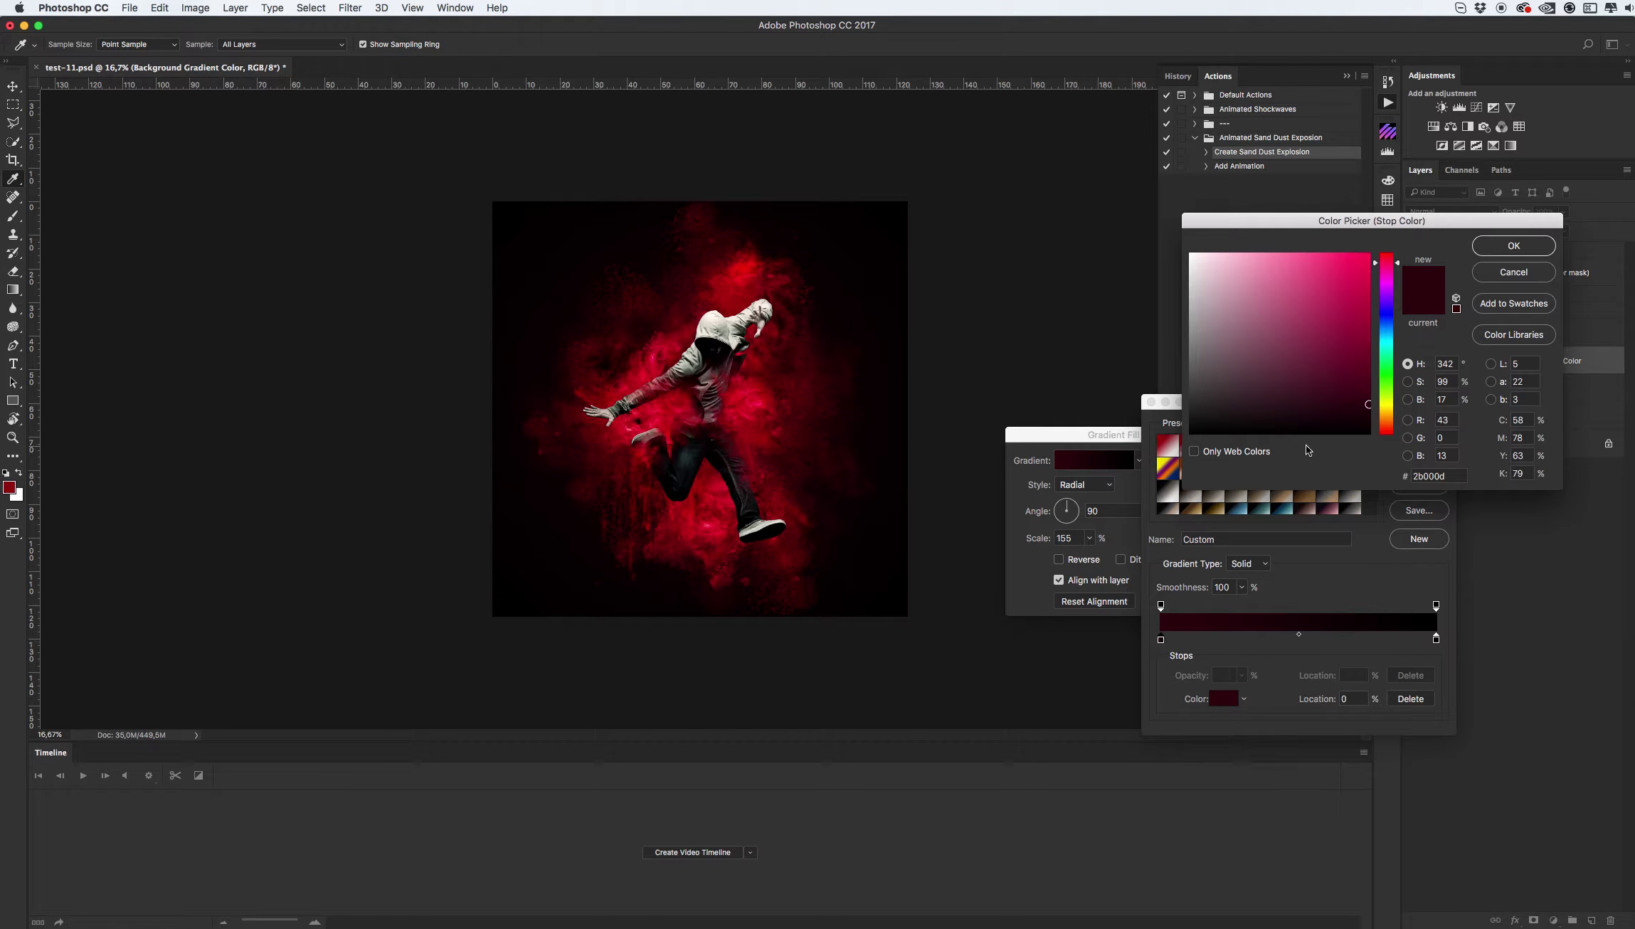
{"action": "left_click_drag", "start_coordinate": [1367, 348], "coordinate": [1344, 407]}
{"action": "left_click", "coordinate": [1389, 325]}
{"action": "left_click", "coordinate": [1346, 406]}
{"action": "left_click", "coordinate": [1480, 255]}
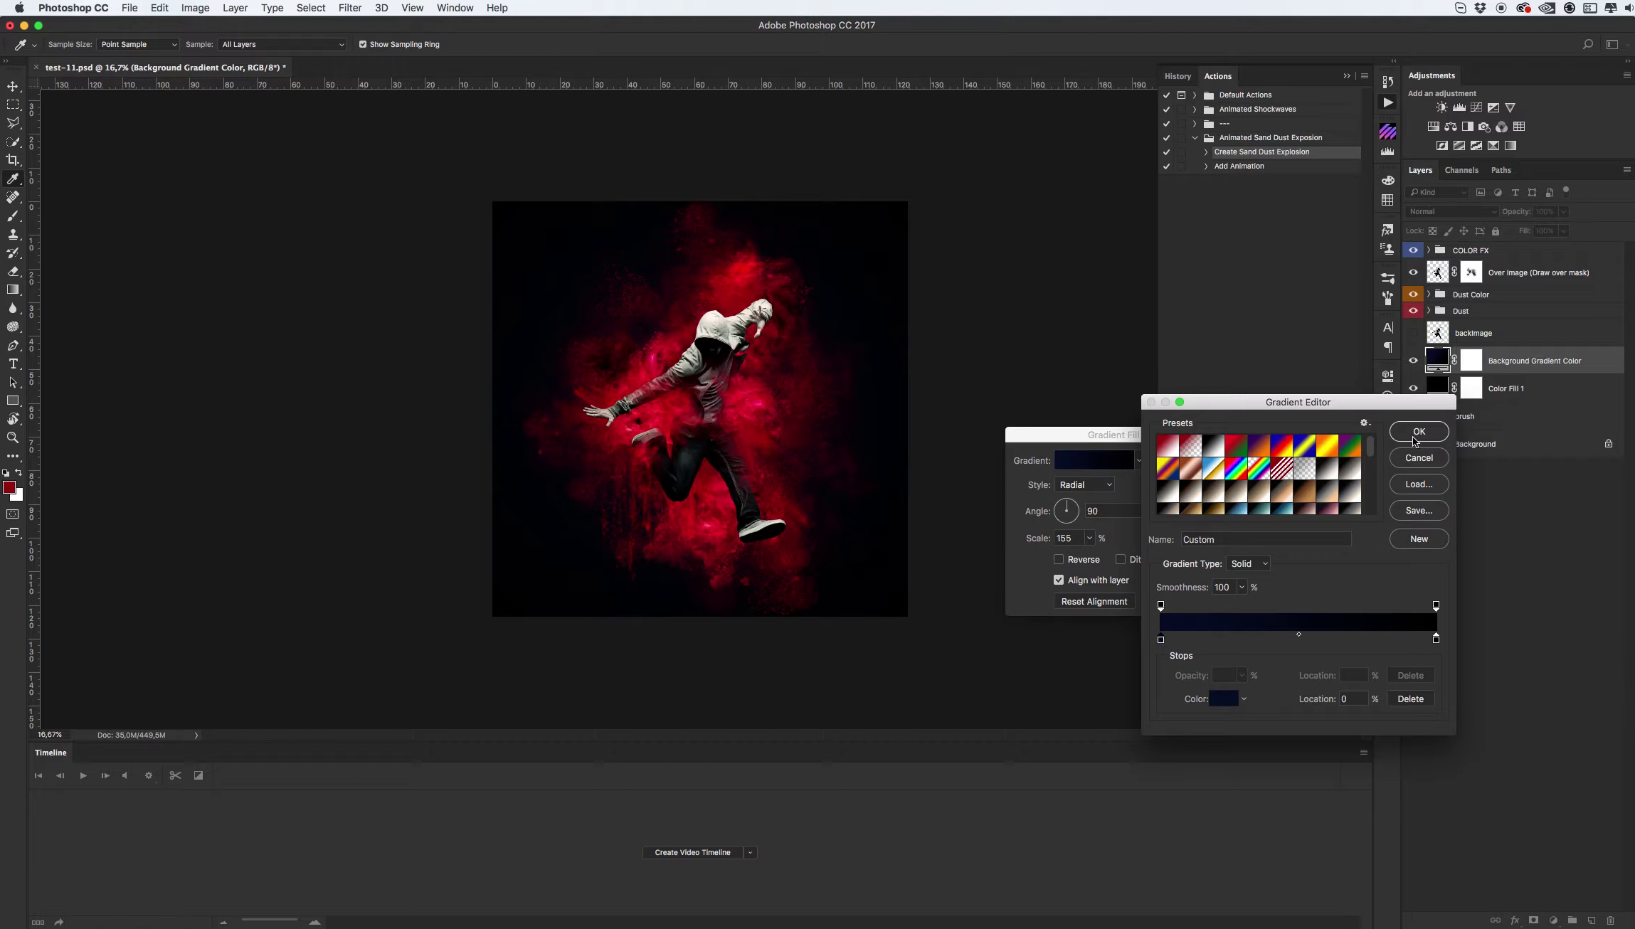
{"action": "left_click", "coordinate": [1416, 433]}
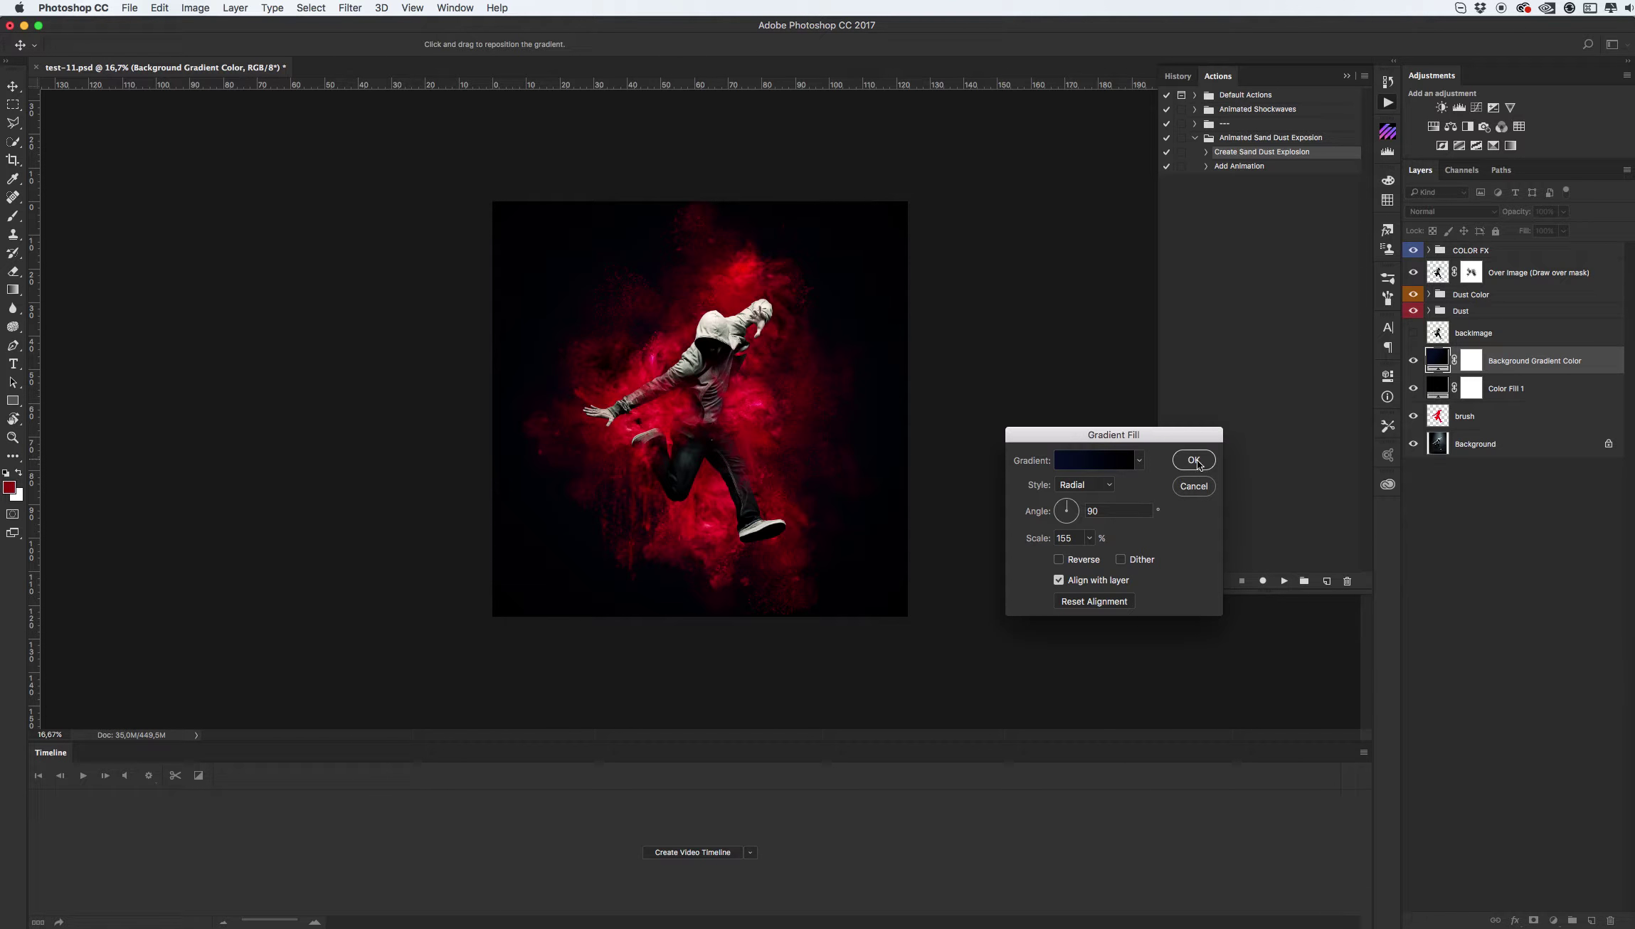
{"action": "left_click", "coordinate": [1195, 461]}
- Examine the contents of the Dust and Dust Color groups and locate the COLOR FX group
{"action": "left_click", "coordinate": [1429, 311]}
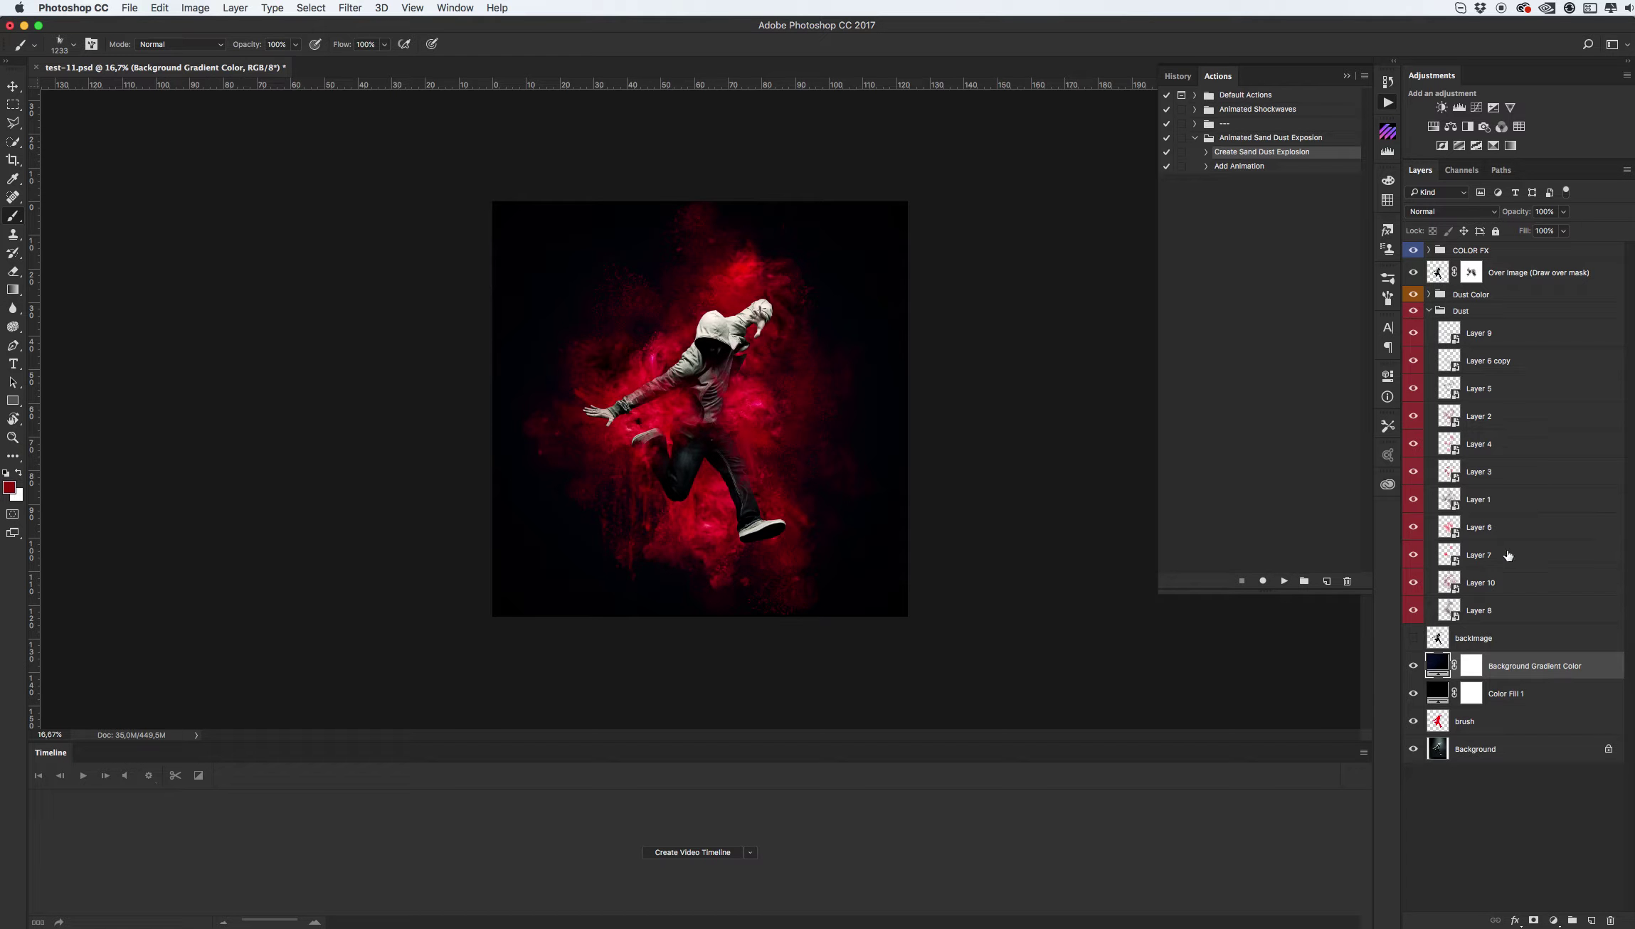
{"action": "left_click", "coordinate": [1428, 311]}
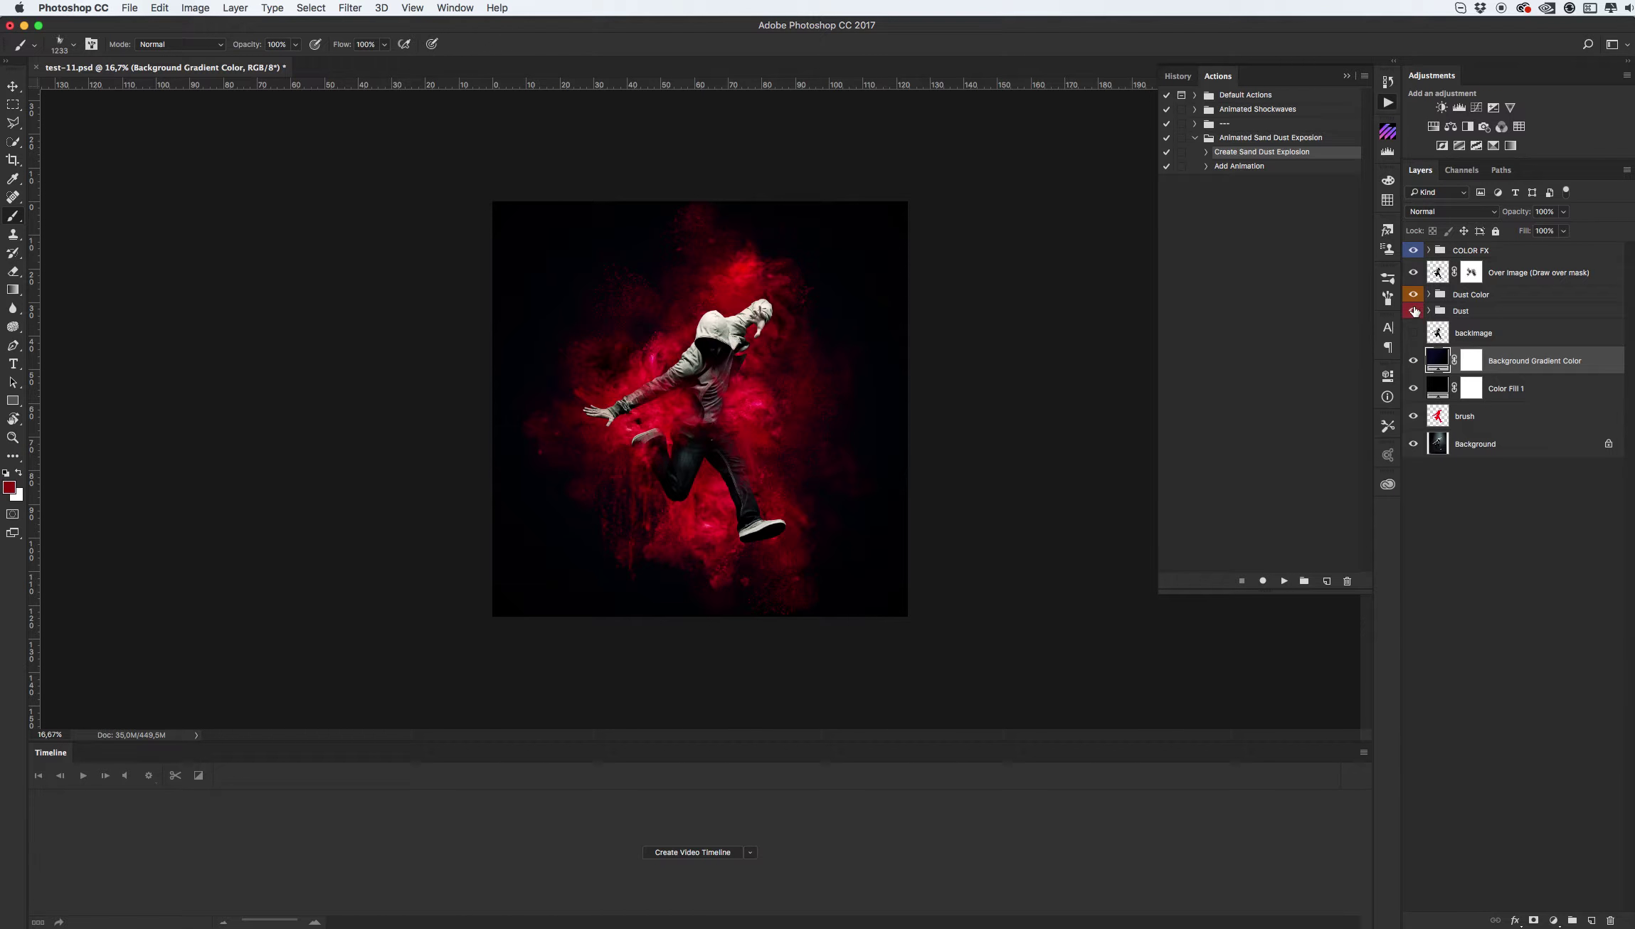
{"action": "left_click", "coordinate": [1473, 313]}
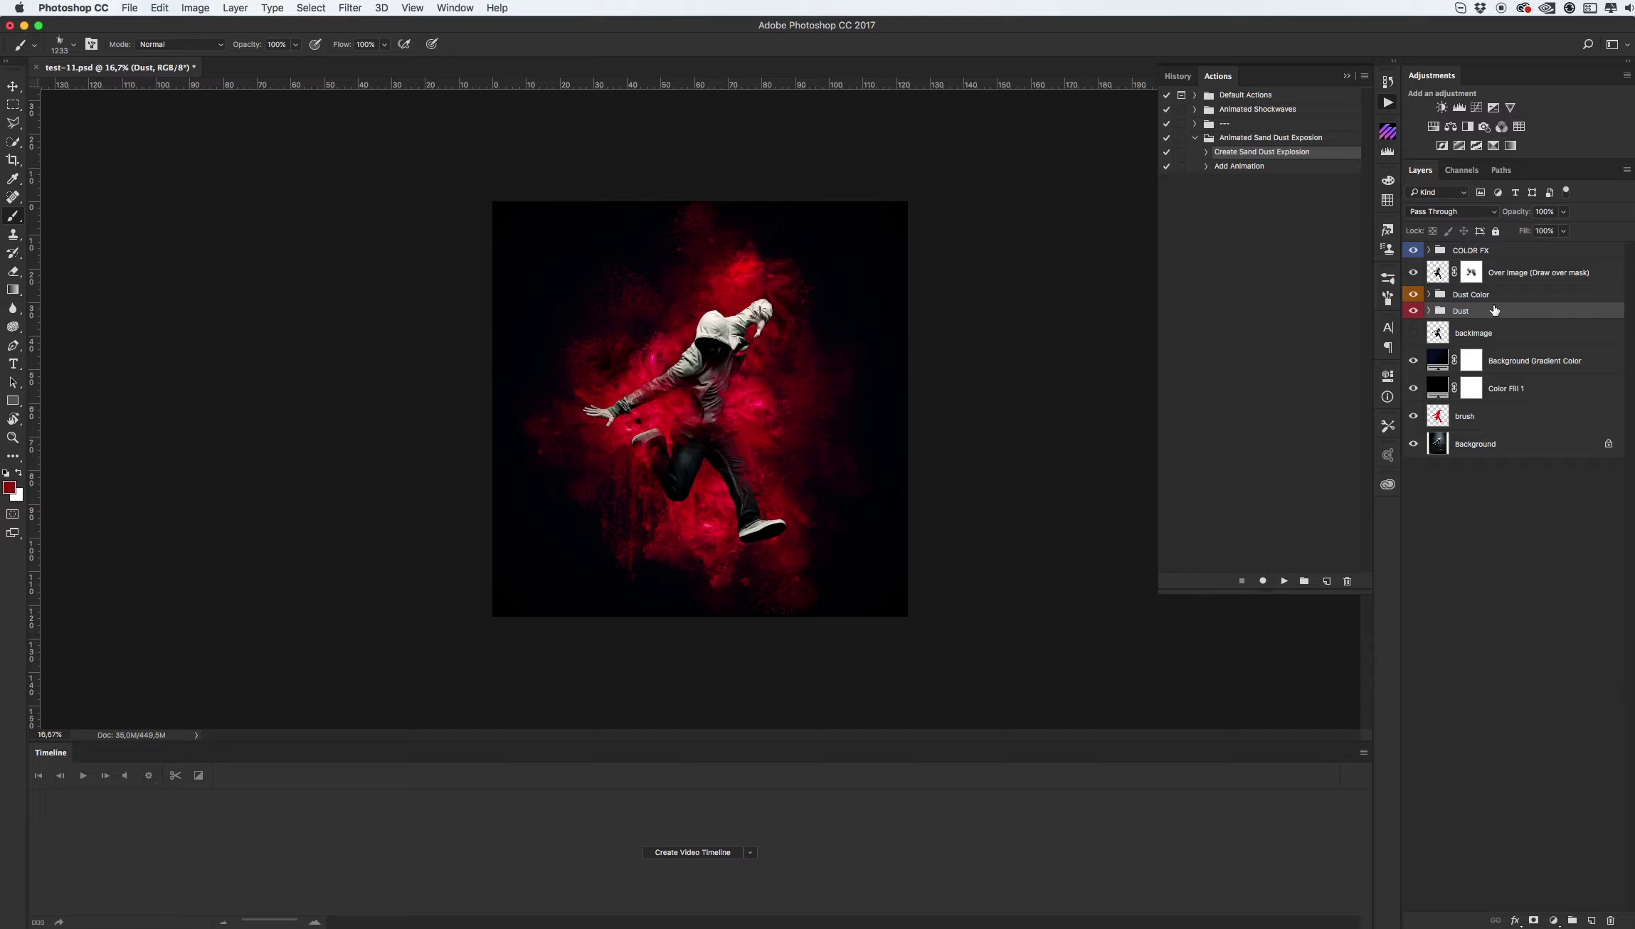
{"action": "left_click", "coordinate": [1492, 295]}
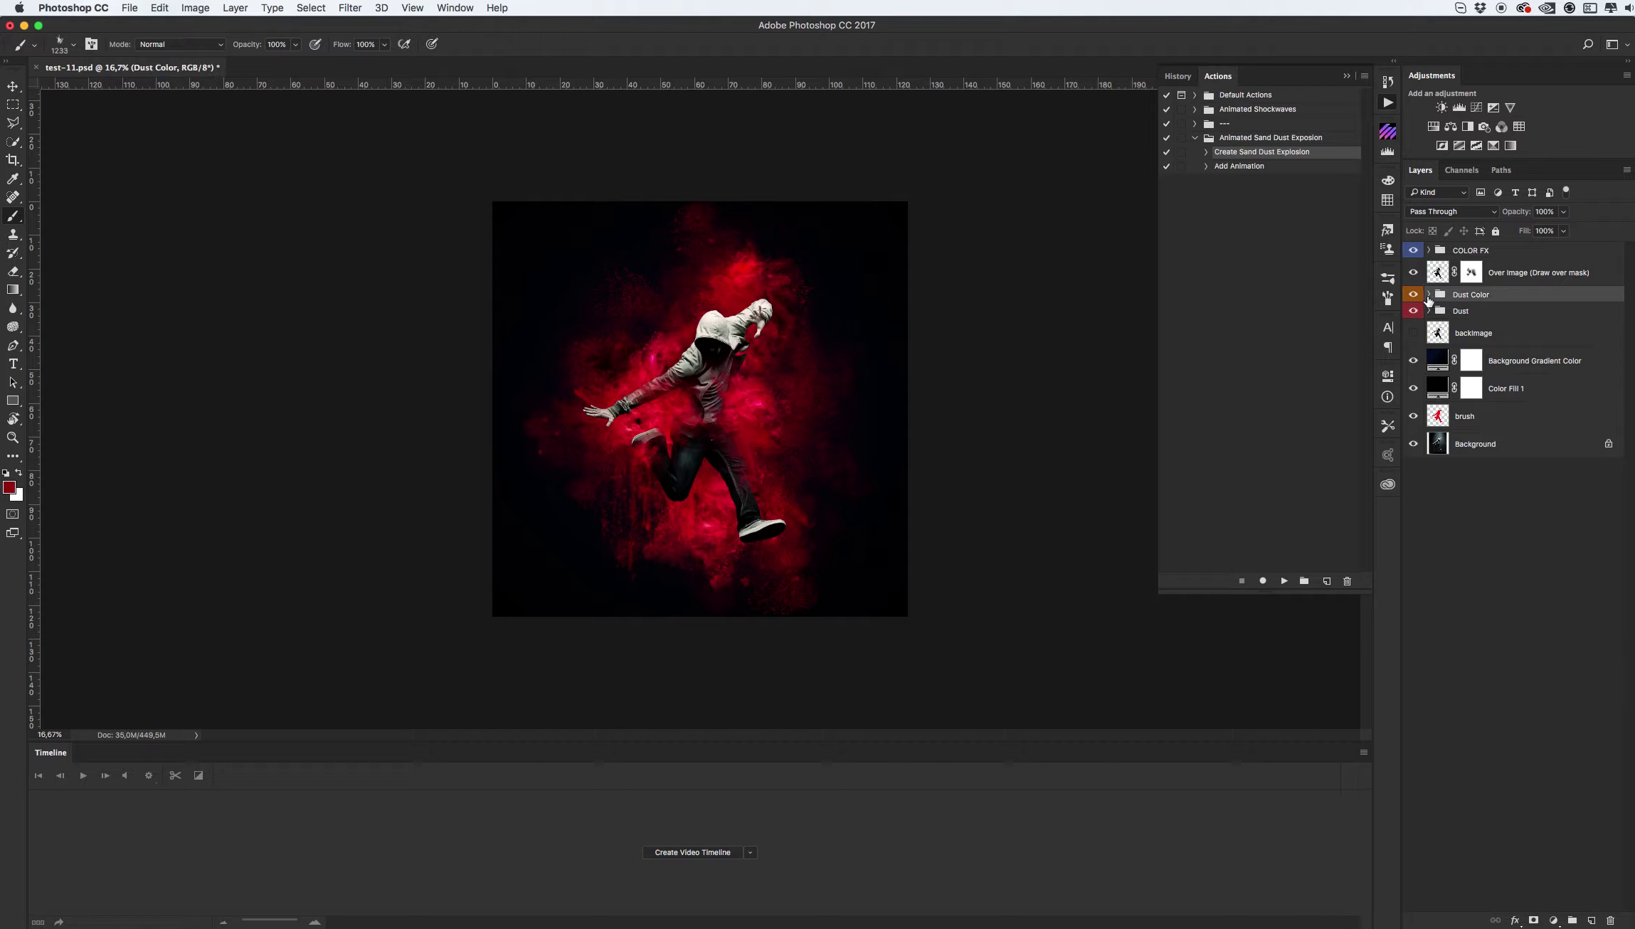
{"action": "left_click", "coordinate": [1498, 255]}
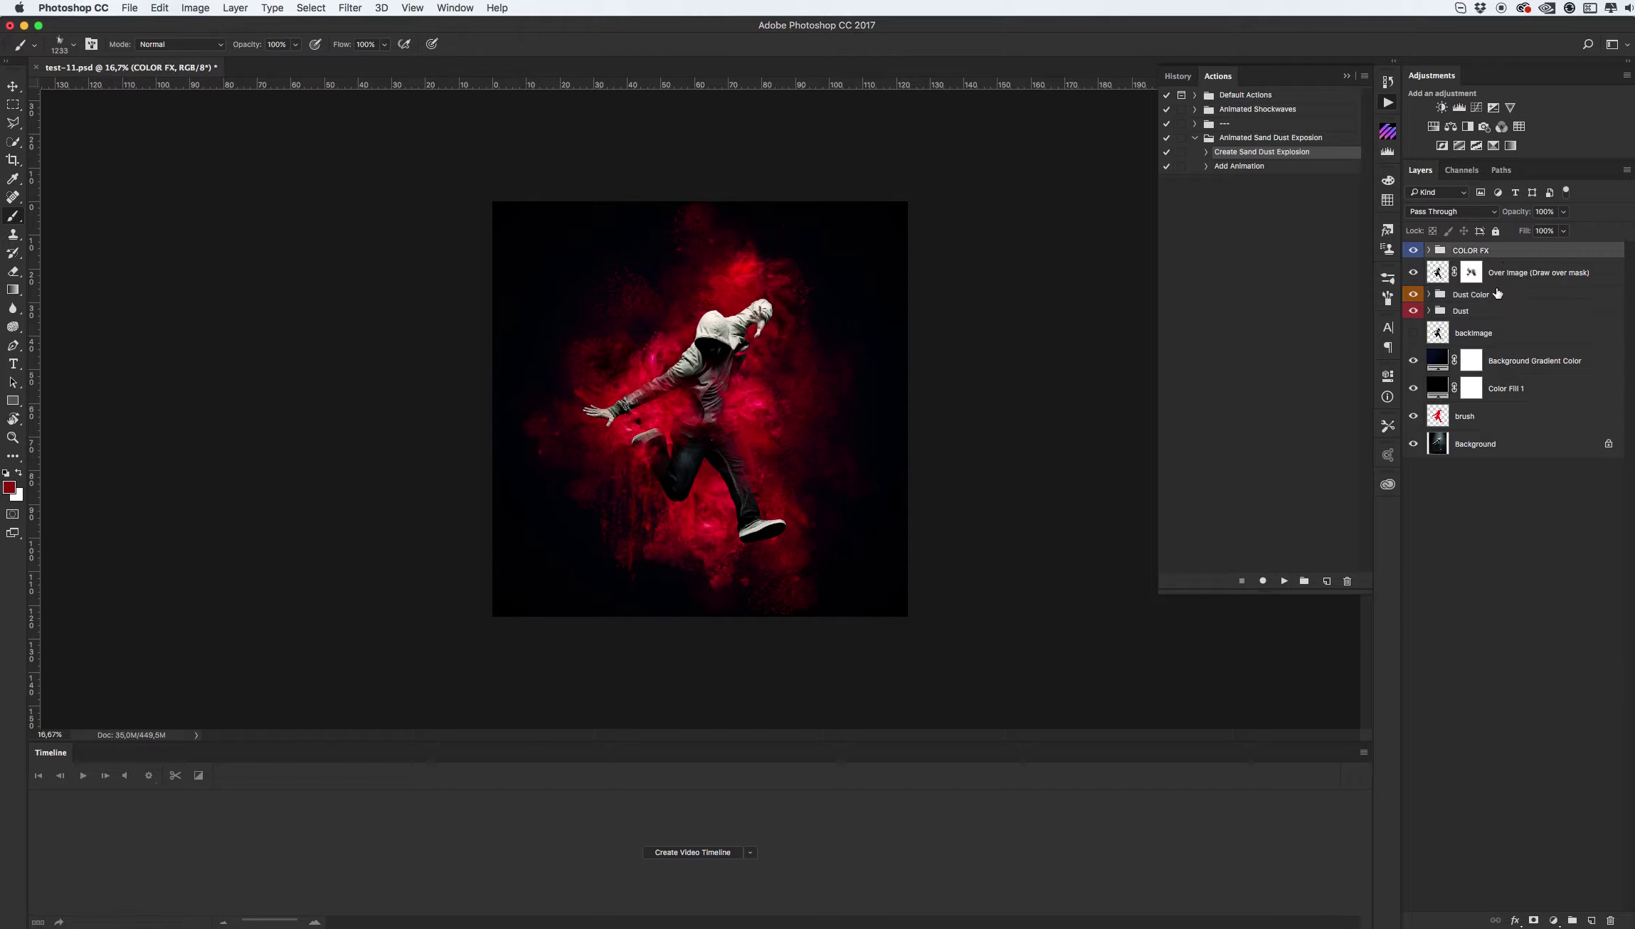
{"action": "left_click", "coordinate": [1429, 294]}
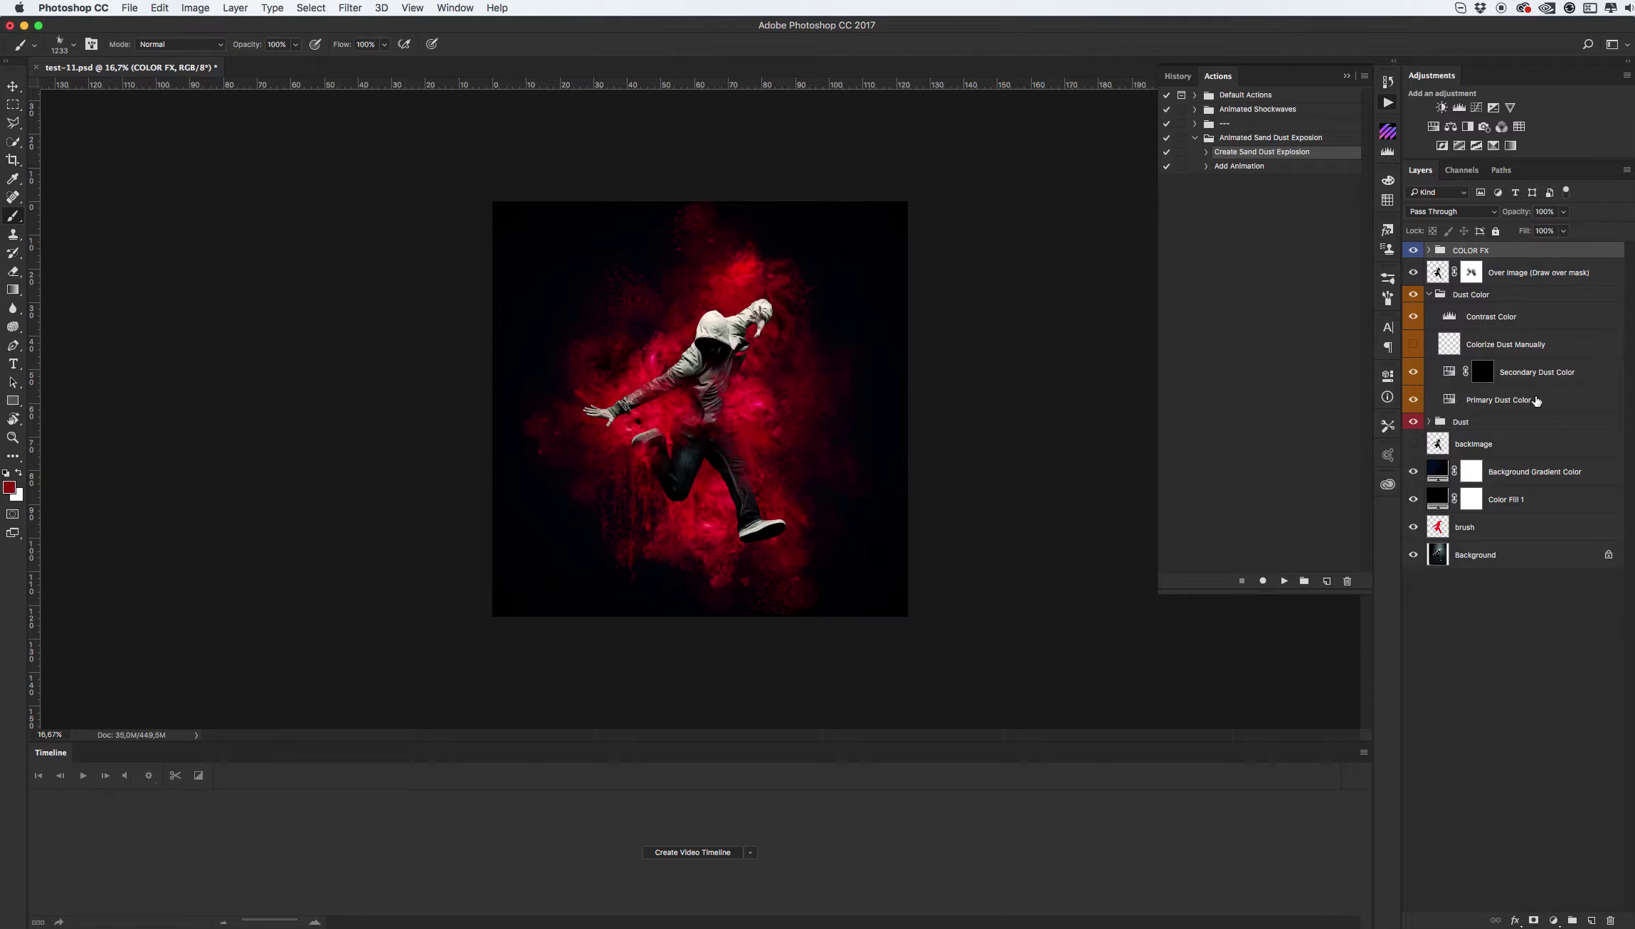
- Try shifting the hue of the Primary Dust Color adjustment
{"action": "double_click", "coordinate": [1449, 400]}
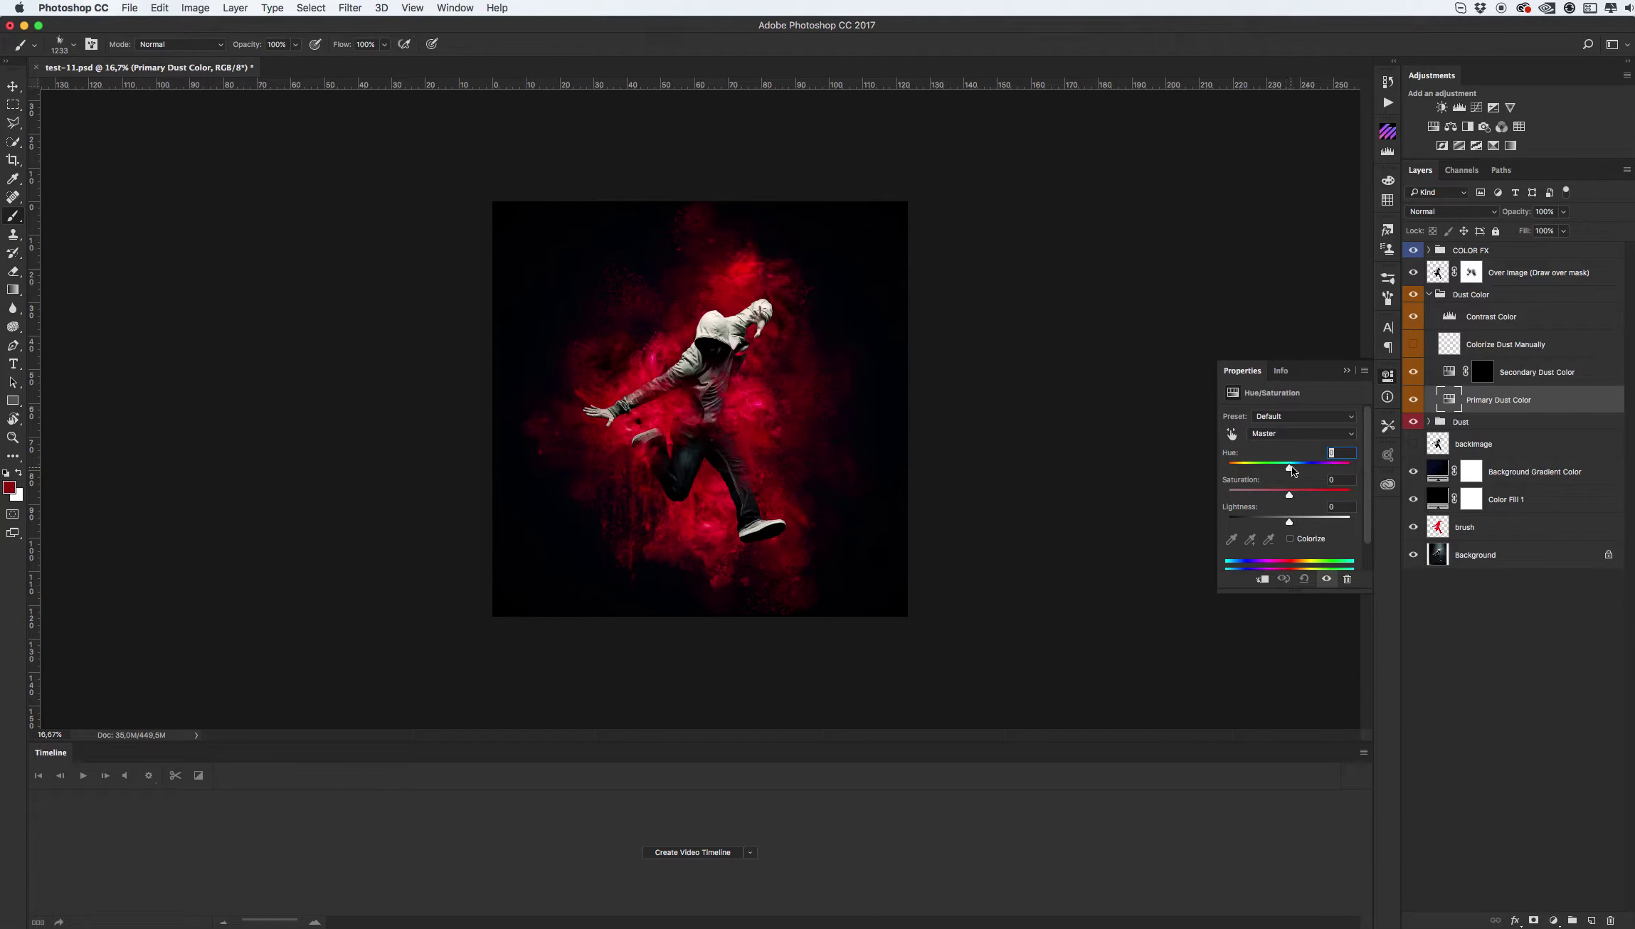
{"action": "mouse_move", "coordinate": [1293, 469]}
{"action": "left_mouse_down"}
{"action": "mouse_move", "coordinate": [1241, 467]}
{"action": "mouse_move", "coordinate": [1319, 468]}
{"action": "mouse_move", "coordinate": [1289, 472]}
{"action": "left_mouse_up"}
- Target the Secondary Dust Color mask, with white as the foreground color and the soft round 500 px brush at 0% hardness
{"action": "left_click", "coordinate": [1484, 372]}
{"action": "key", "text": "d"}
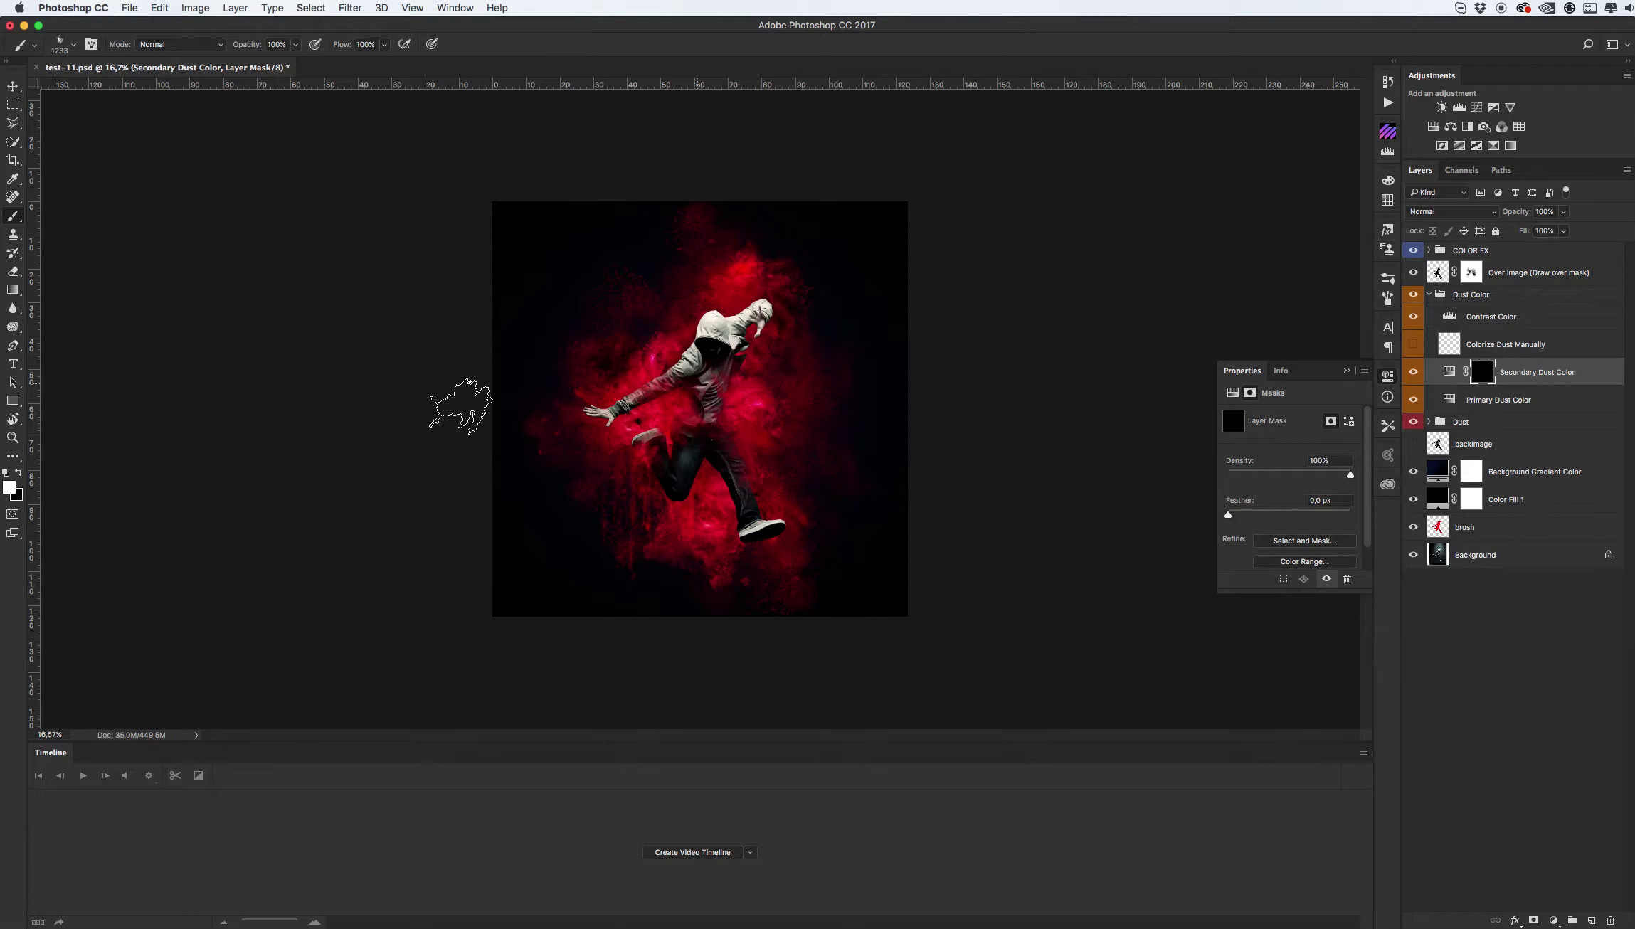
{"action": "left_click", "coordinate": [9, 487]}
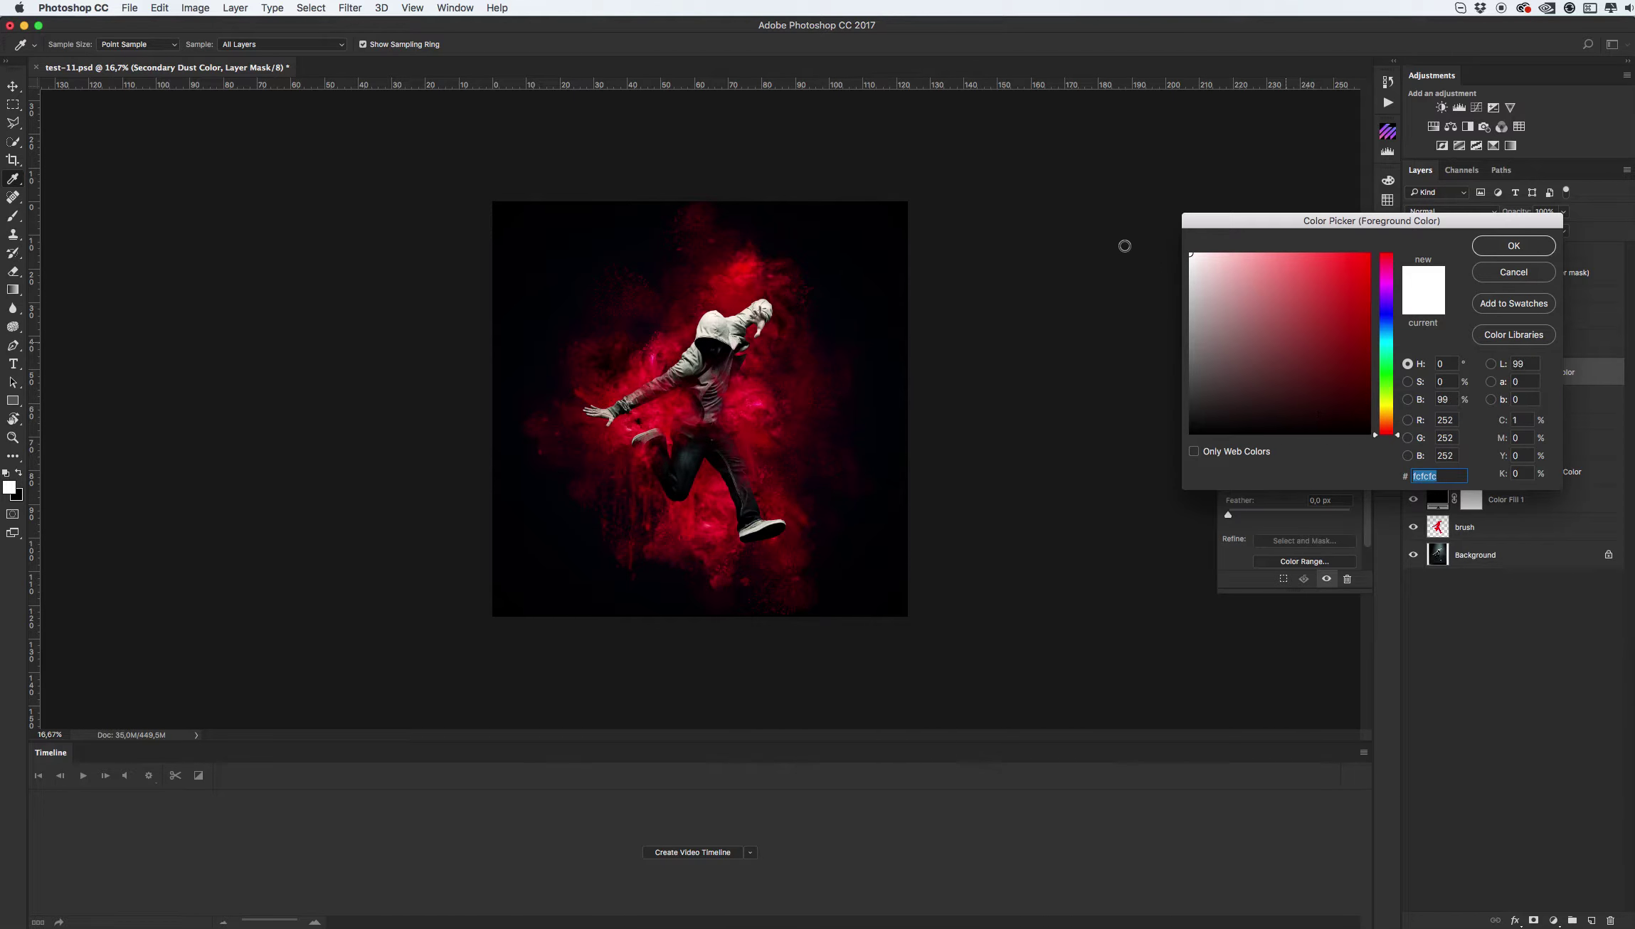
{"action": "left_click", "coordinate": [1513, 245]}
{"action": "key", "text": "b"}
{"action": "right_click", "coordinate": [750, 500]}
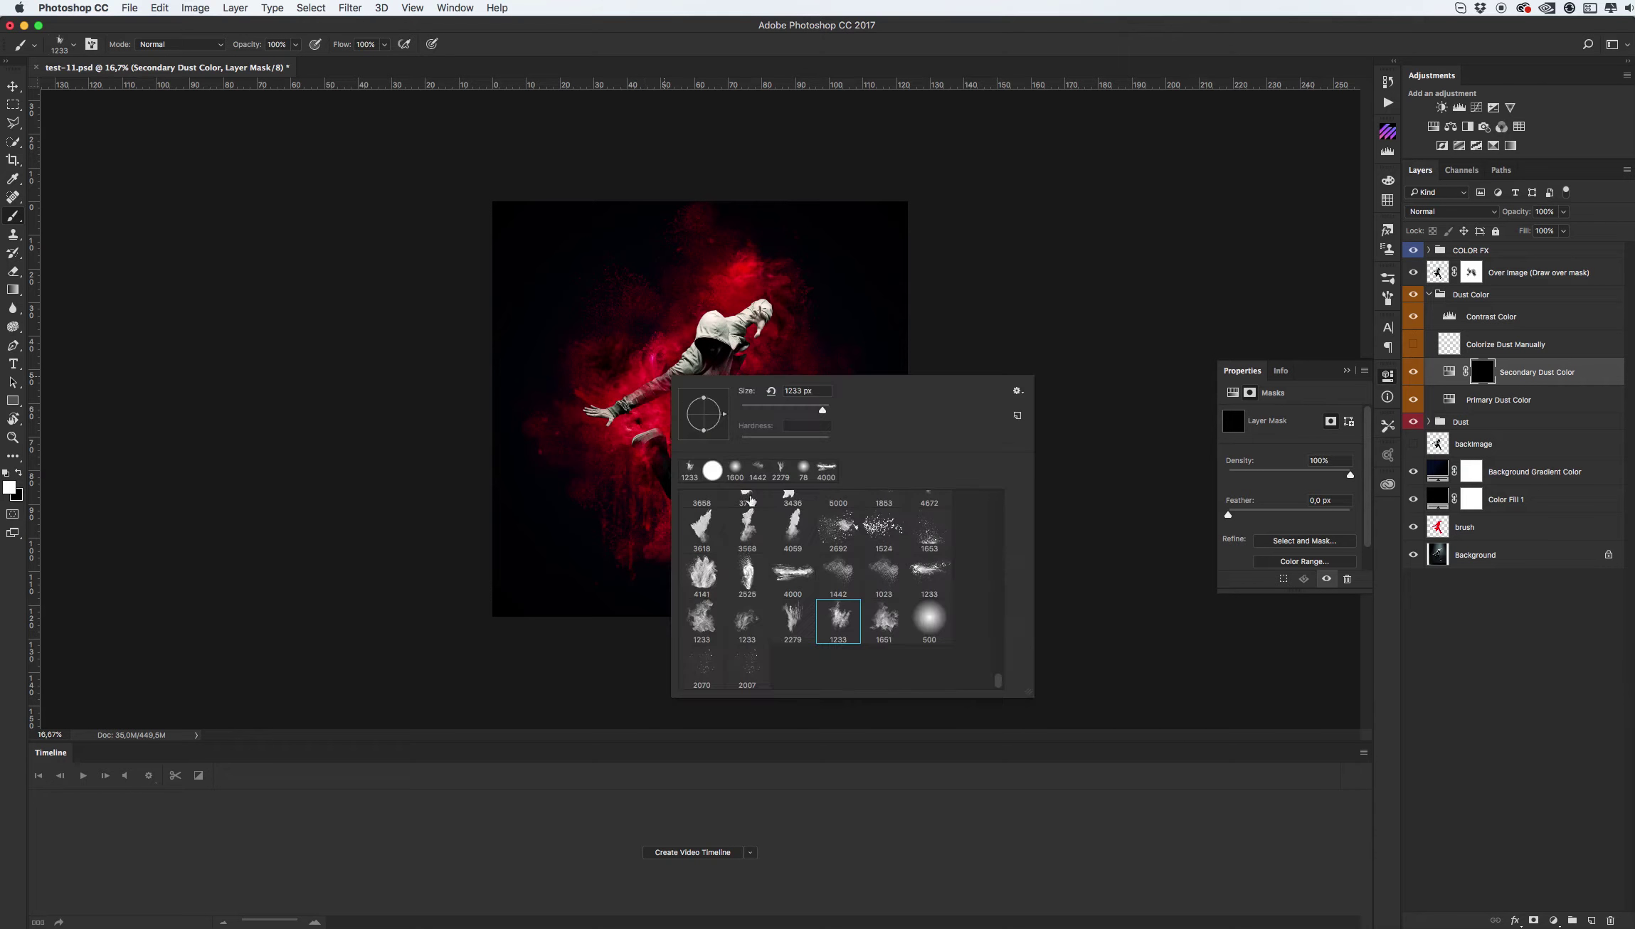
{"action": "left_click", "coordinate": [938, 623]}
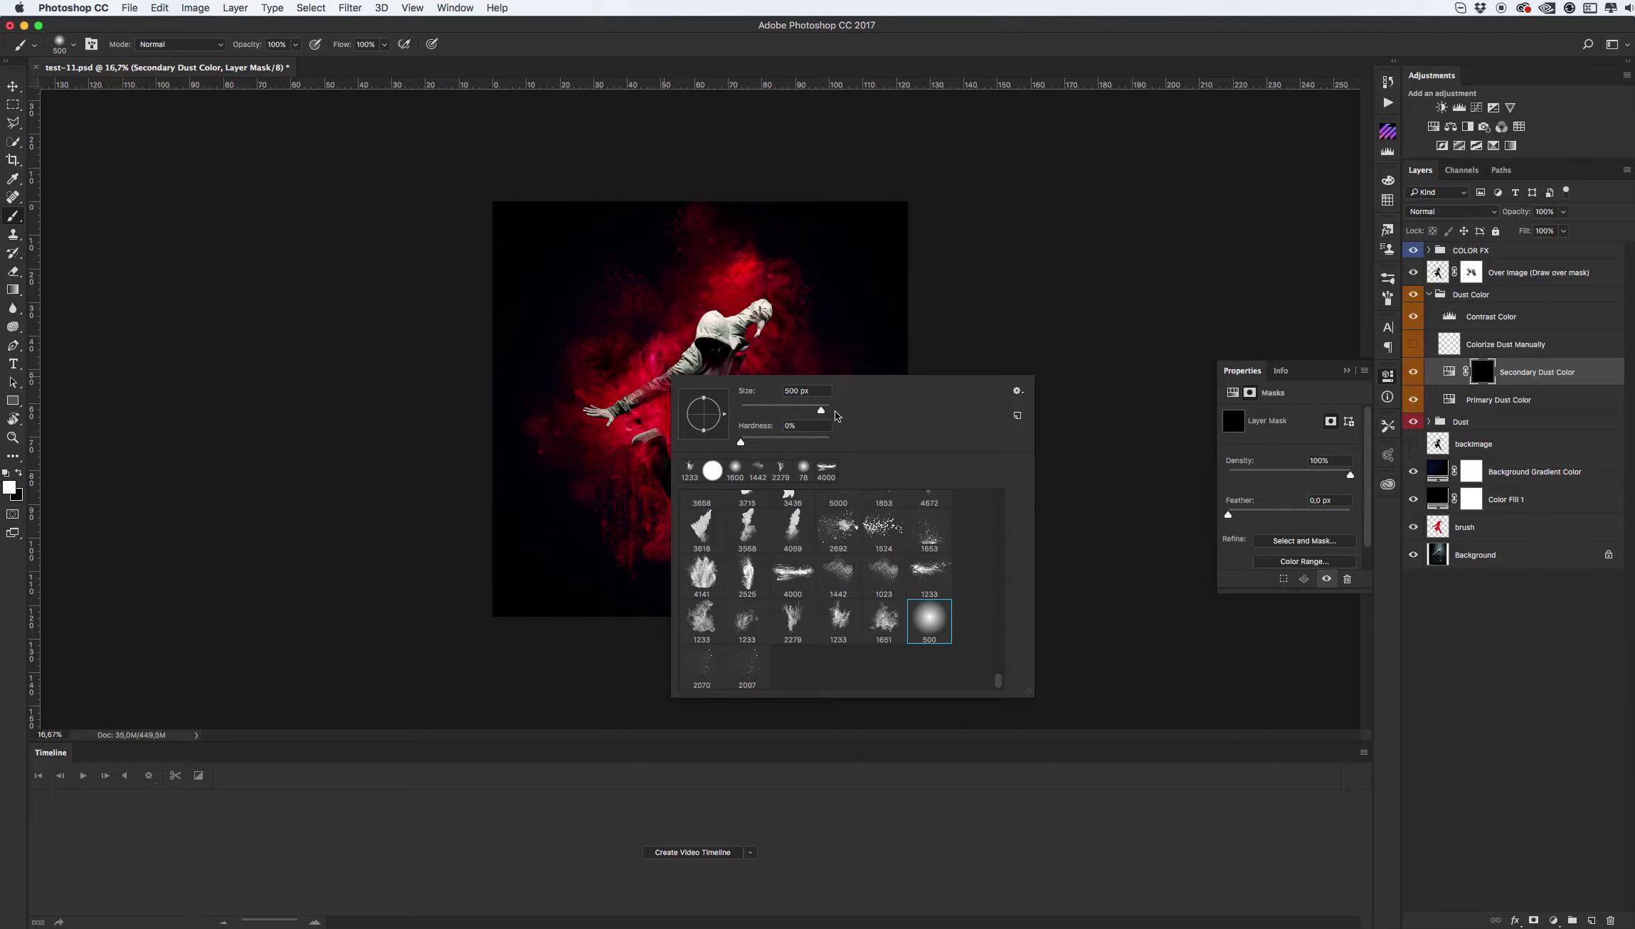
{"action": "left_click", "coordinate": [323, 399]}
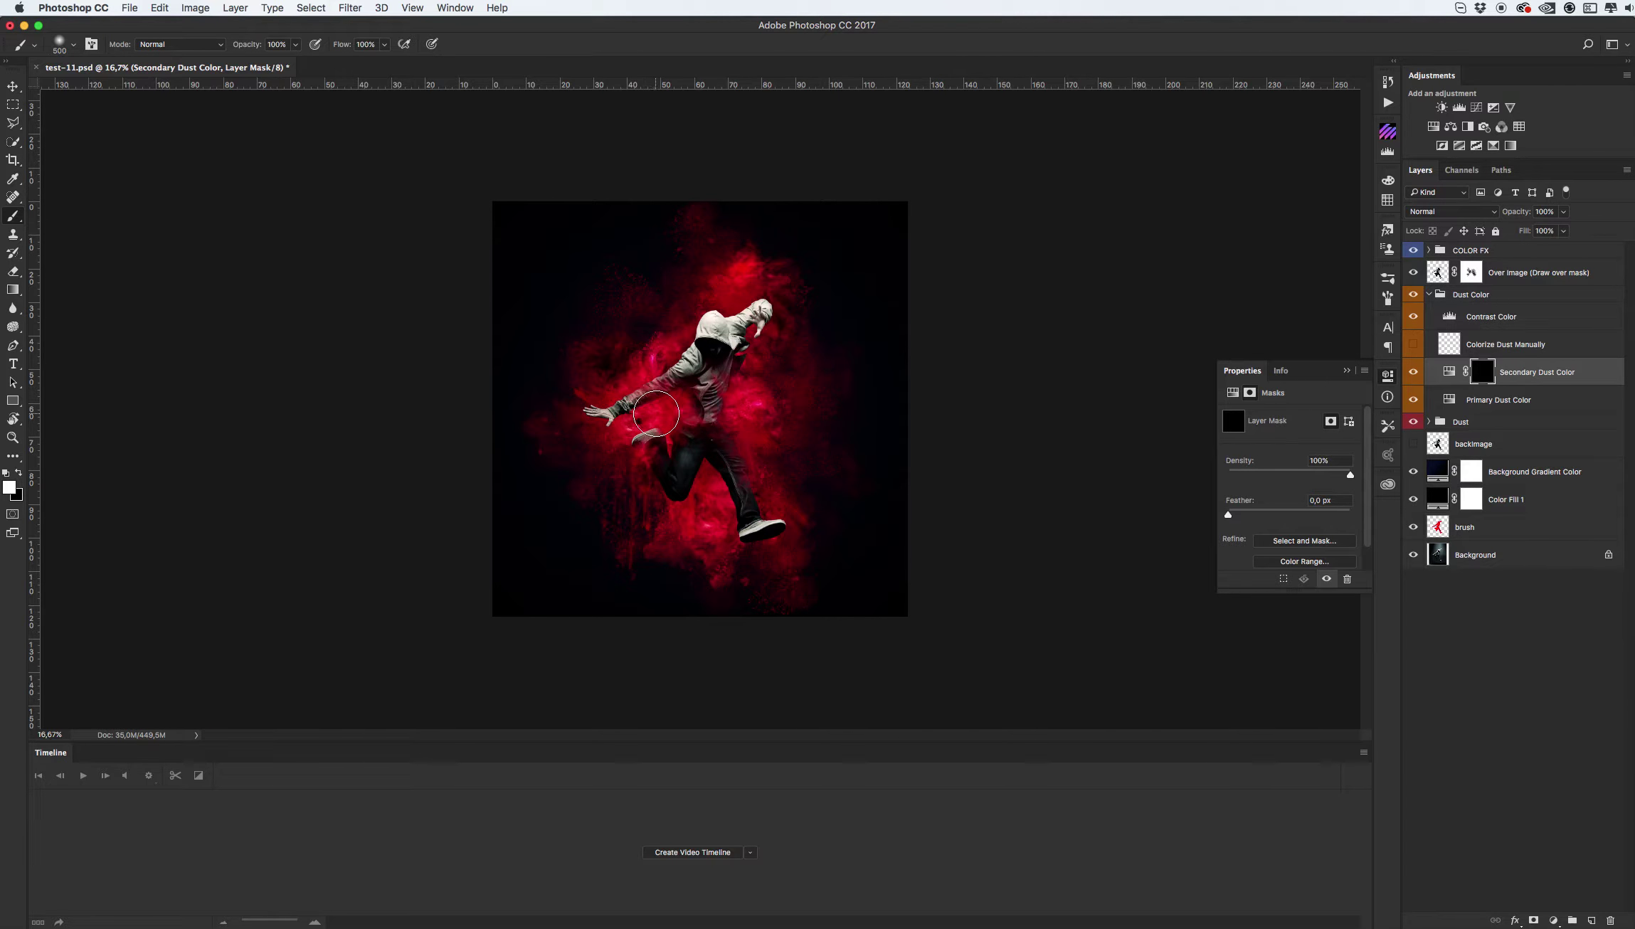
- Enlarge the brush to 1500 px and paint white over the dust around the man on the Secondary Dust Color mask
{"action": "key", "text": "bracketright"}
{"action": "key", "text": "bracketright"}
{"action": "key", "text": "bracketright"}
{"action": "key", "text": "bracketright"}
{"action": "key", "text": "bracketright"}
{"action": "key", "text": "bracketright"}
{"action": "key", "text": "bracketright"}
{"action": "key", "text": "bracketright"}
{"action": "key", "text": "bracketright"}
{"action": "key", "text": "bracketright"}
{"action": "left_click", "coordinate": [690, 417]}
{"action": "mouse_move", "coordinate": [687, 373]}
{"action": "left_mouse_down"}
{"action": "mouse_move", "coordinate": [714, 439]}
{"action": "mouse_move", "coordinate": [651, 497]}
{"action": "mouse_move", "coordinate": [719, 451]}
{"action": "mouse_move", "coordinate": [758, 462]}
{"action": "mouse_move", "coordinate": [732, 328]}
{"action": "mouse_move", "coordinate": [658, 481]}
{"action": "mouse_move", "coordinate": [574, 540]}
{"action": "mouse_move", "coordinate": [744, 483]}
{"action": "mouse_move", "coordinate": [739, 399]}
{"action": "mouse_move", "coordinate": [759, 381]}
{"action": "mouse_move", "coordinate": [639, 392]}
{"action": "mouse_move", "coordinate": [605, 422]}
{"action": "mouse_move", "coordinate": [753, 369]}
{"action": "mouse_move", "coordinate": [712, 342]}
{"action": "mouse_move", "coordinate": [749, 309]}
{"action": "mouse_move", "coordinate": [790, 387]}
{"action": "left_mouse_up"}
{"action": "key", "text": "v"}
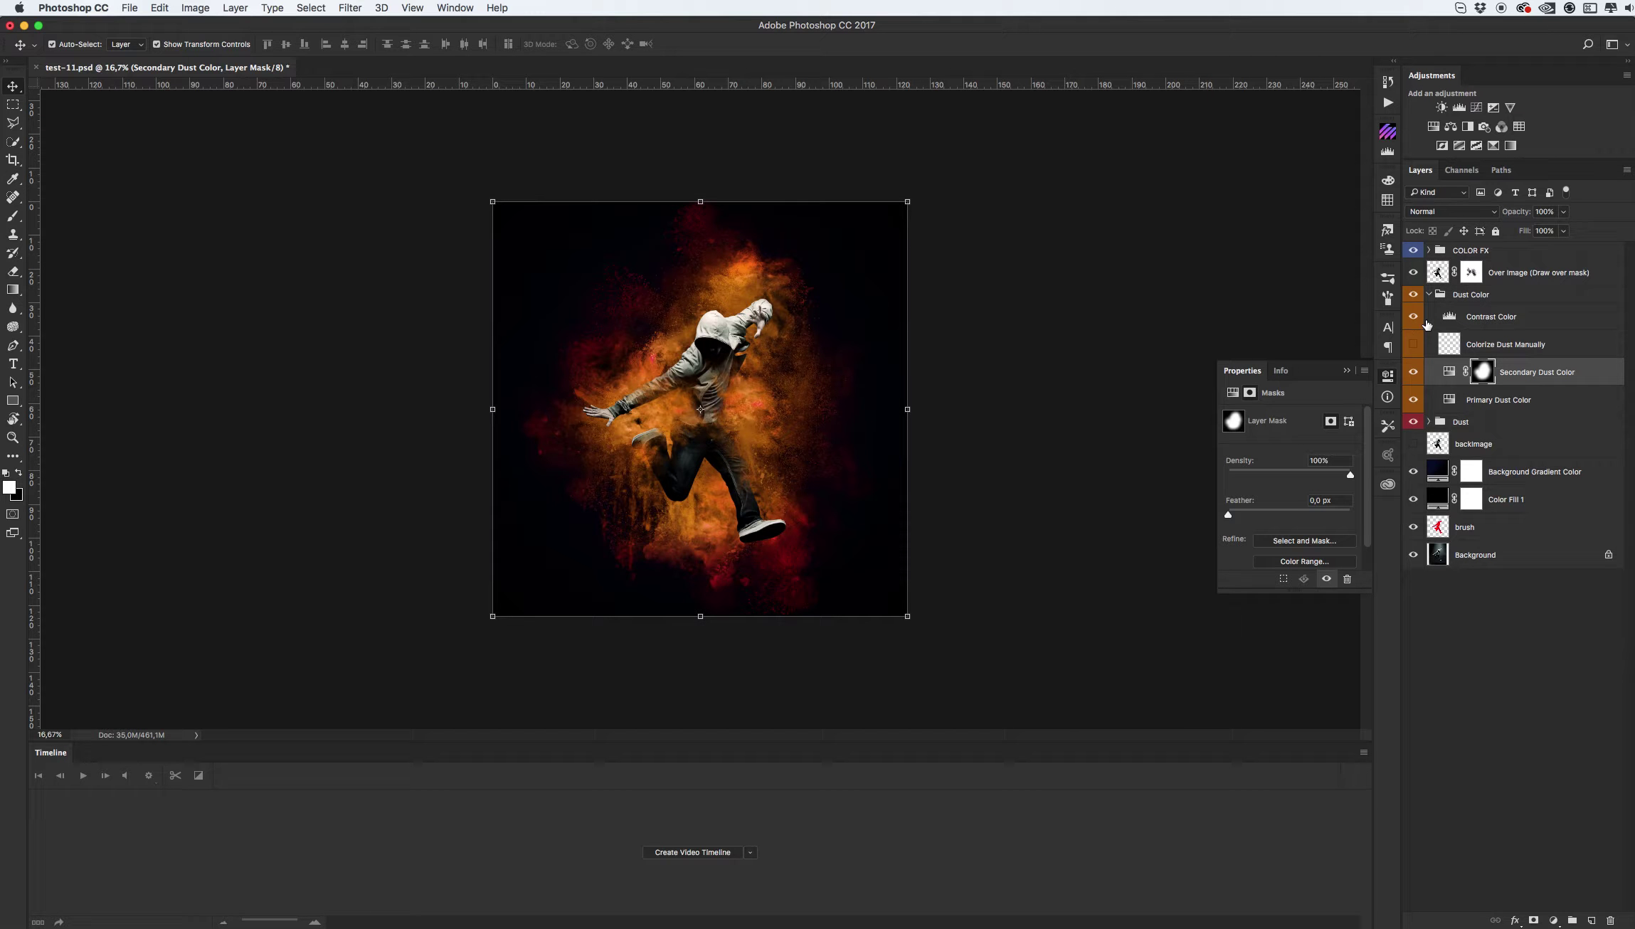
- Set the Contrast Color levels to a black input of 7 and a white input of 210
{"action": "left_click", "coordinate": [1450, 322]}
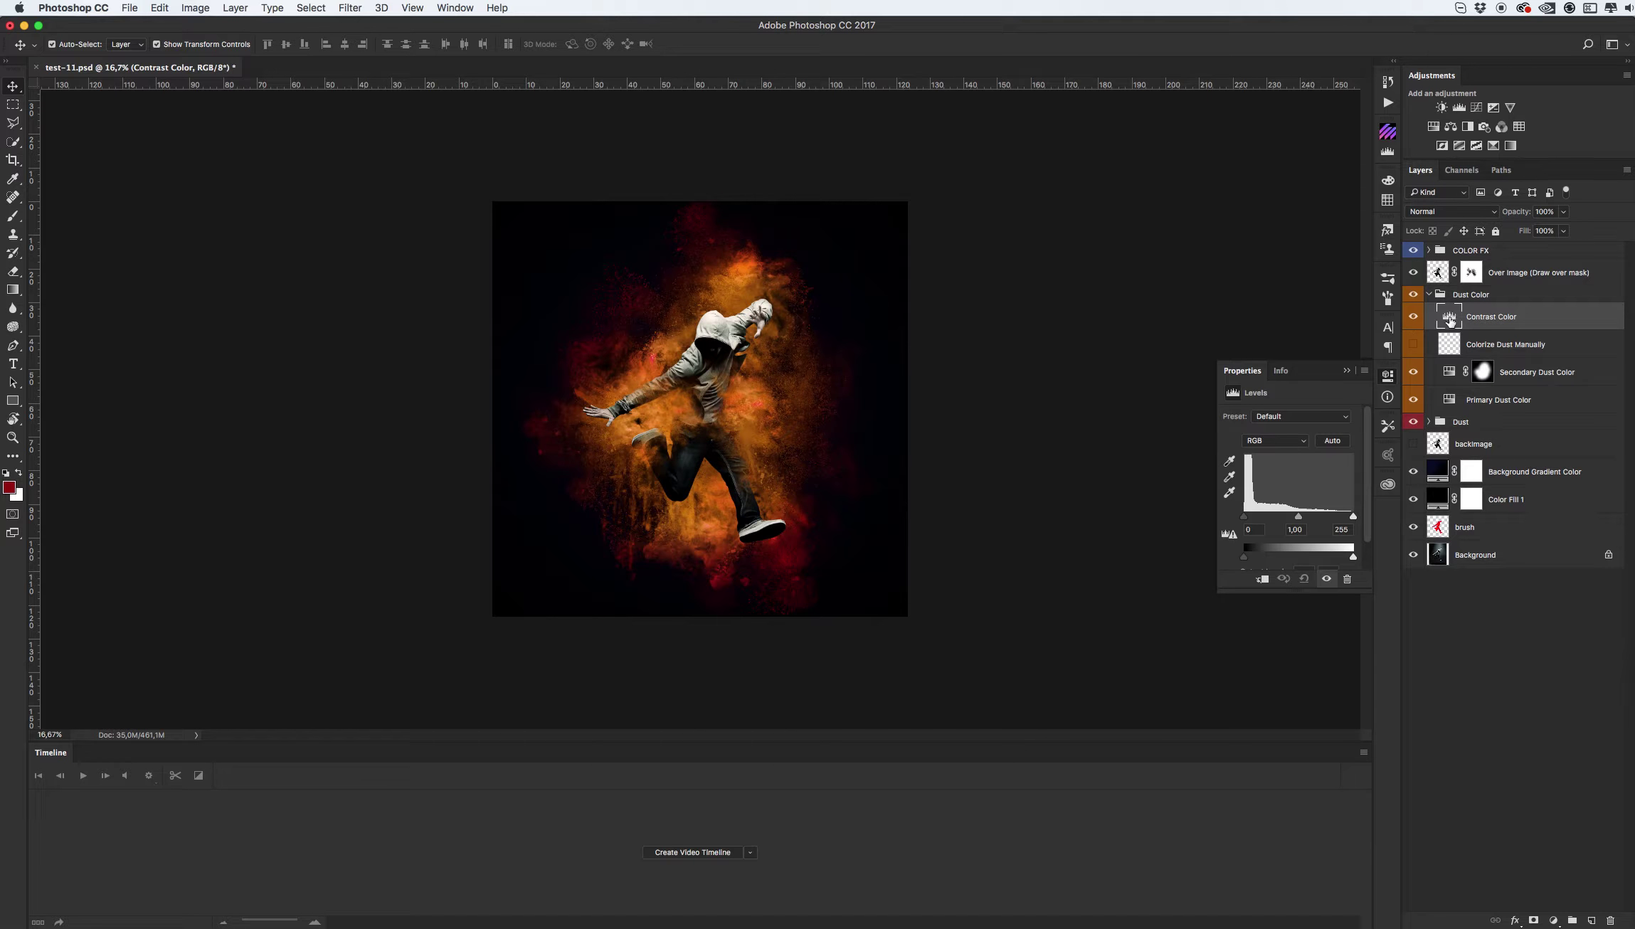
{"action": "mouse_move", "coordinate": [1353, 517]}
{"action": "left_mouse_down"}
{"action": "mouse_move", "coordinate": [1249, 518]}
{"action": "mouse_move", "coordinate": [1335, 521]}
{"action": "left_mouse_up"}
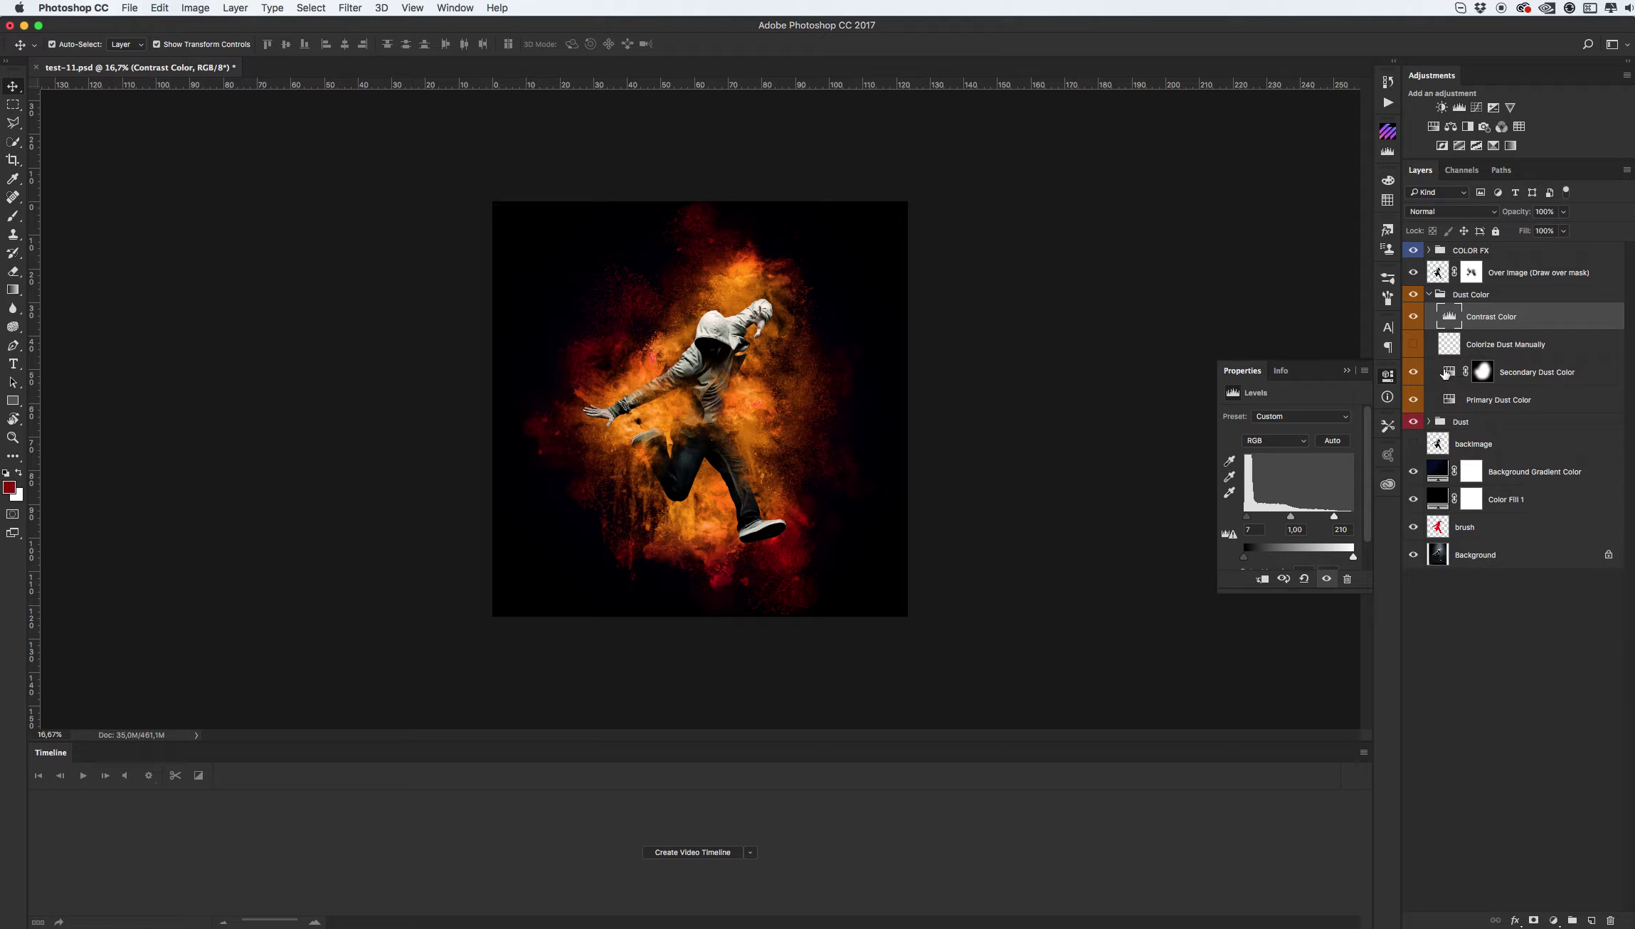
- Hide the Secondary and Primary Dust Color layers and show the Colorize Dust Manually layer
{"action": "left_click_drag", "start_coordinate": [1414, 383], "coordinate": [1414, 400]}
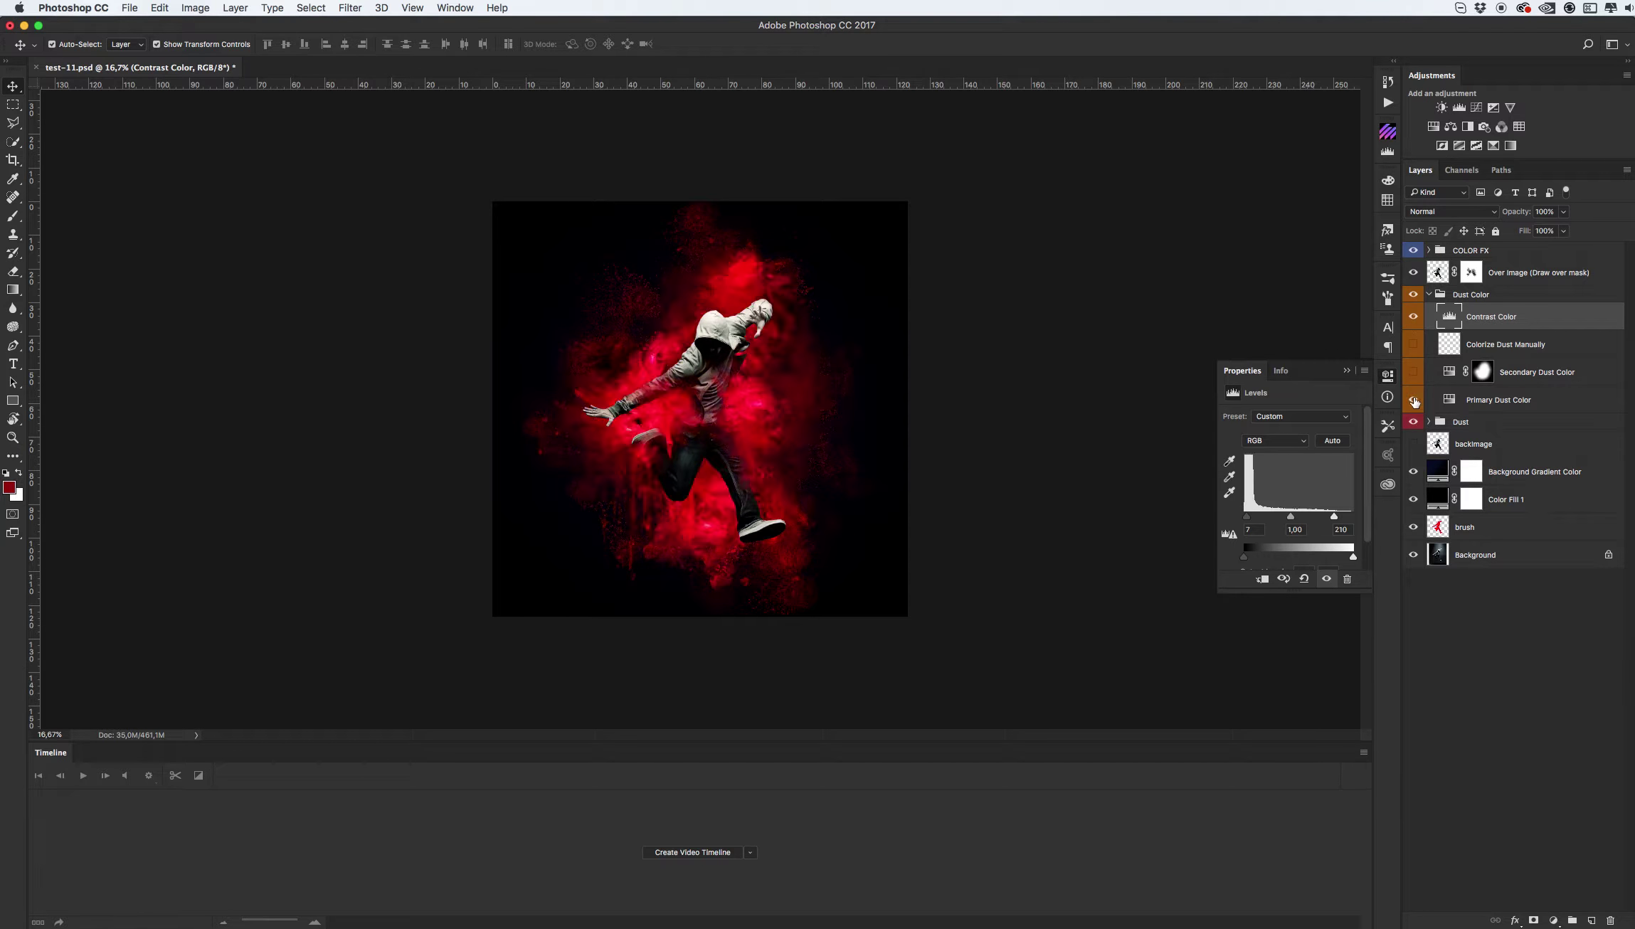
{"action": "left_click", "coordinate": [1473, 346]}
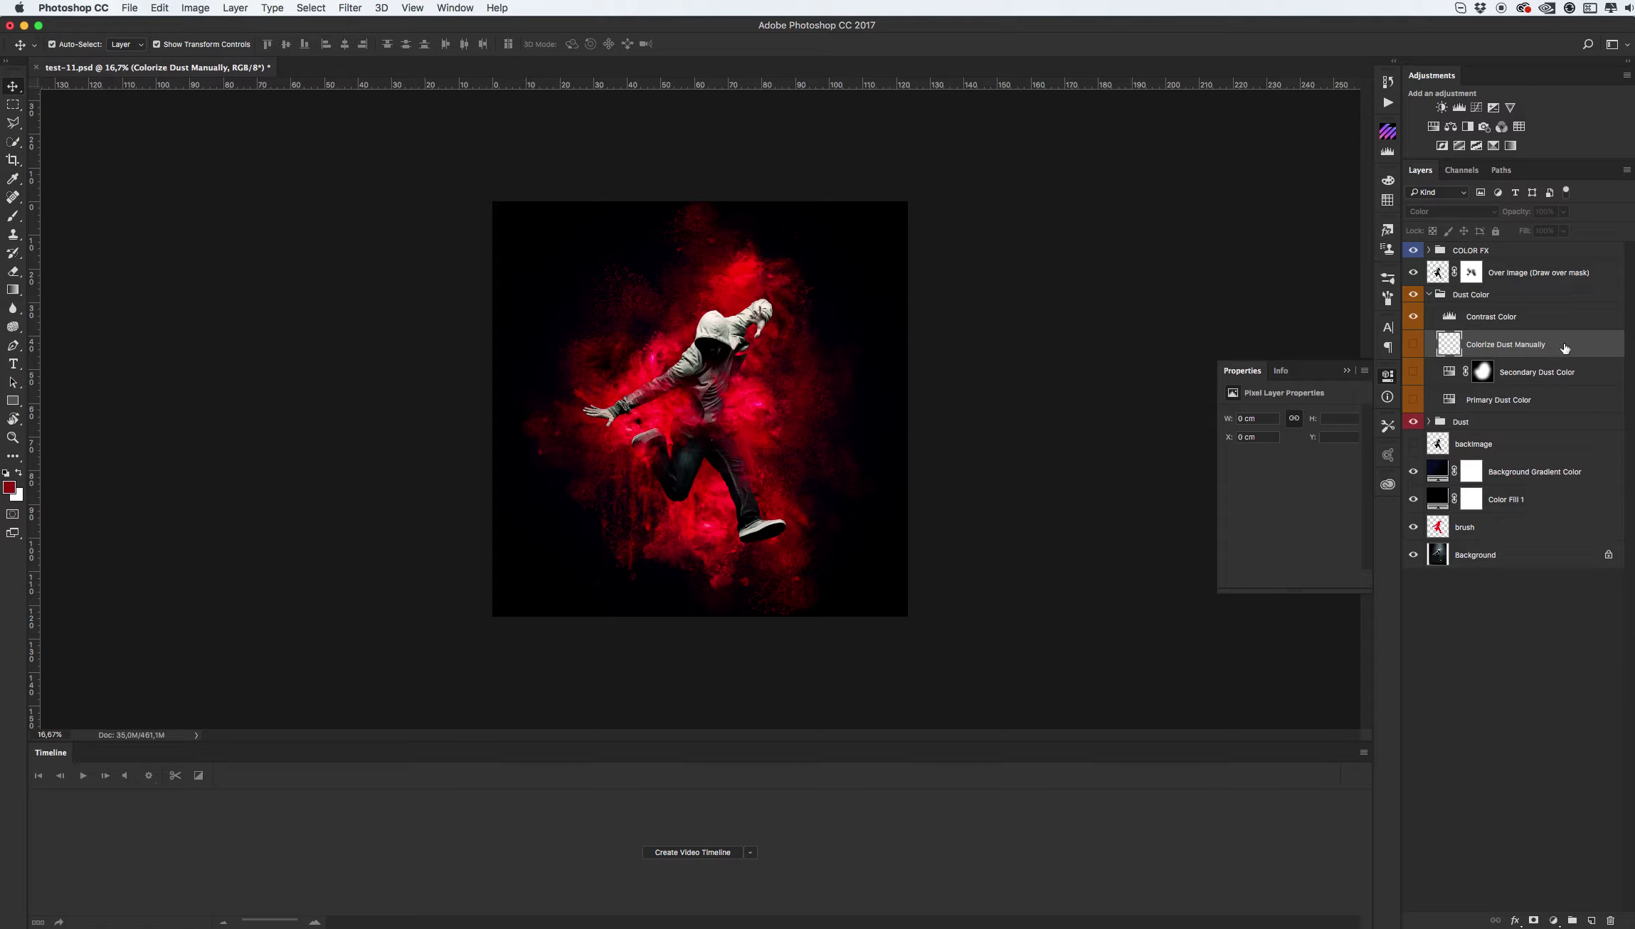
{"action": "left_click", "coordinate": [1413, 344]}
- Choose a bright turquoise foreground color and paint over all the dust on the Colorize Dust Manually layer
{"action": "left_click", "coordinate": [9, 488]}
{"action": "left_click_drag", "start_coordinate": [1328, 315], "coordinate": [1369, 274]}
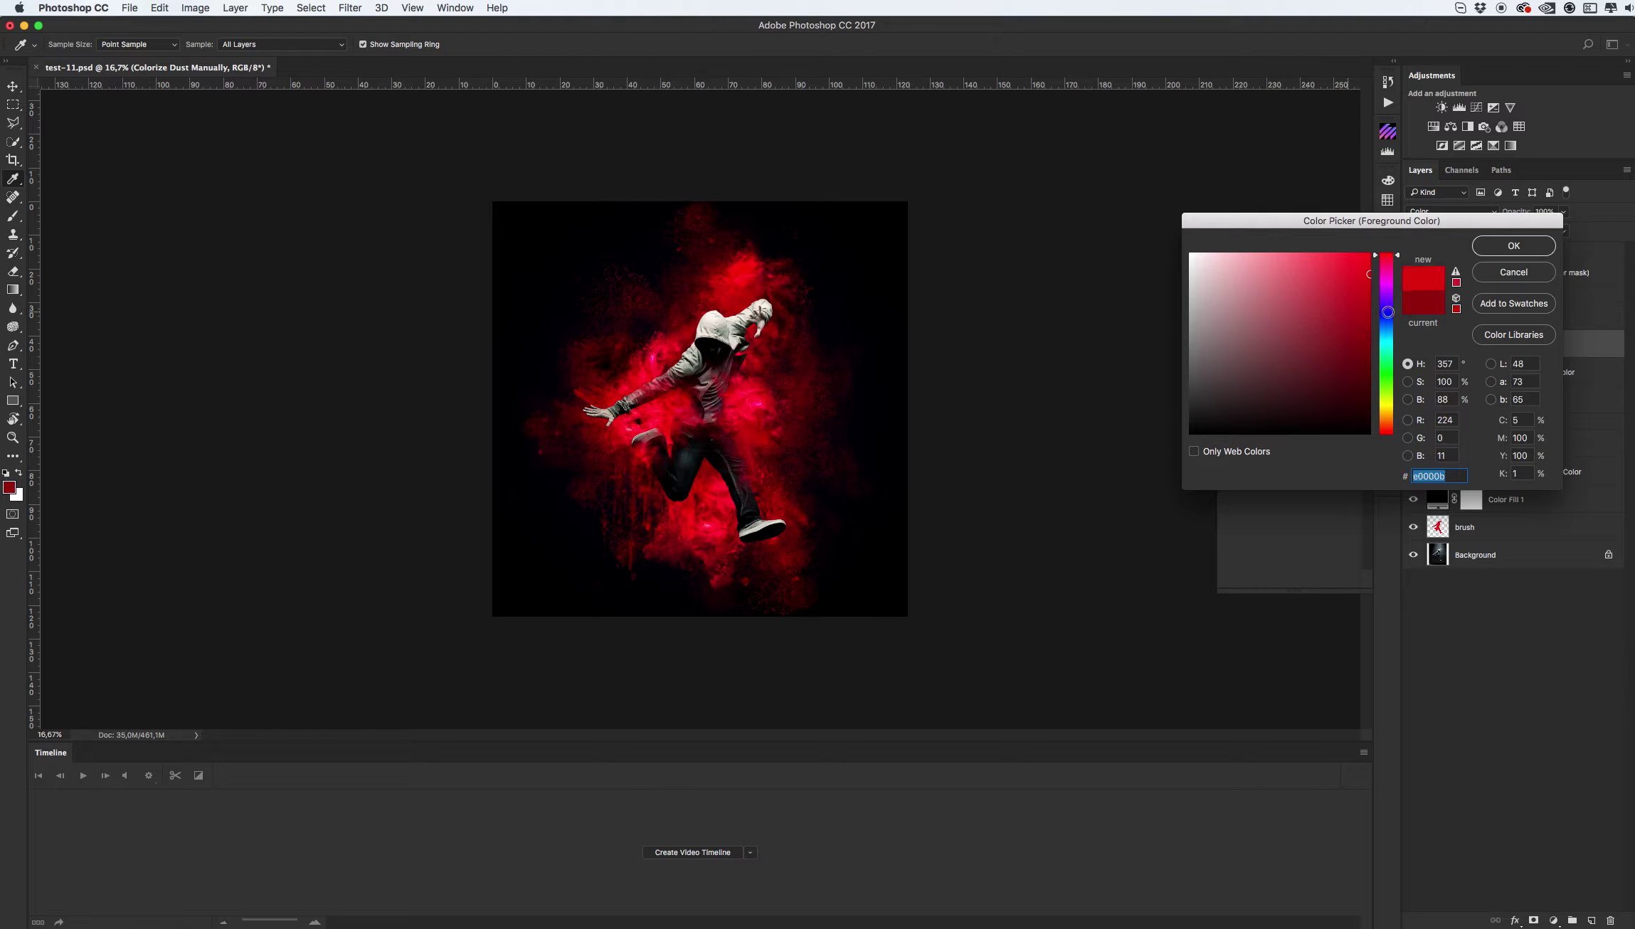
{"action": "left_click", "coordinate": [1391, 347]}
{"action": "left_click", "coordinate": [1512, 246]}
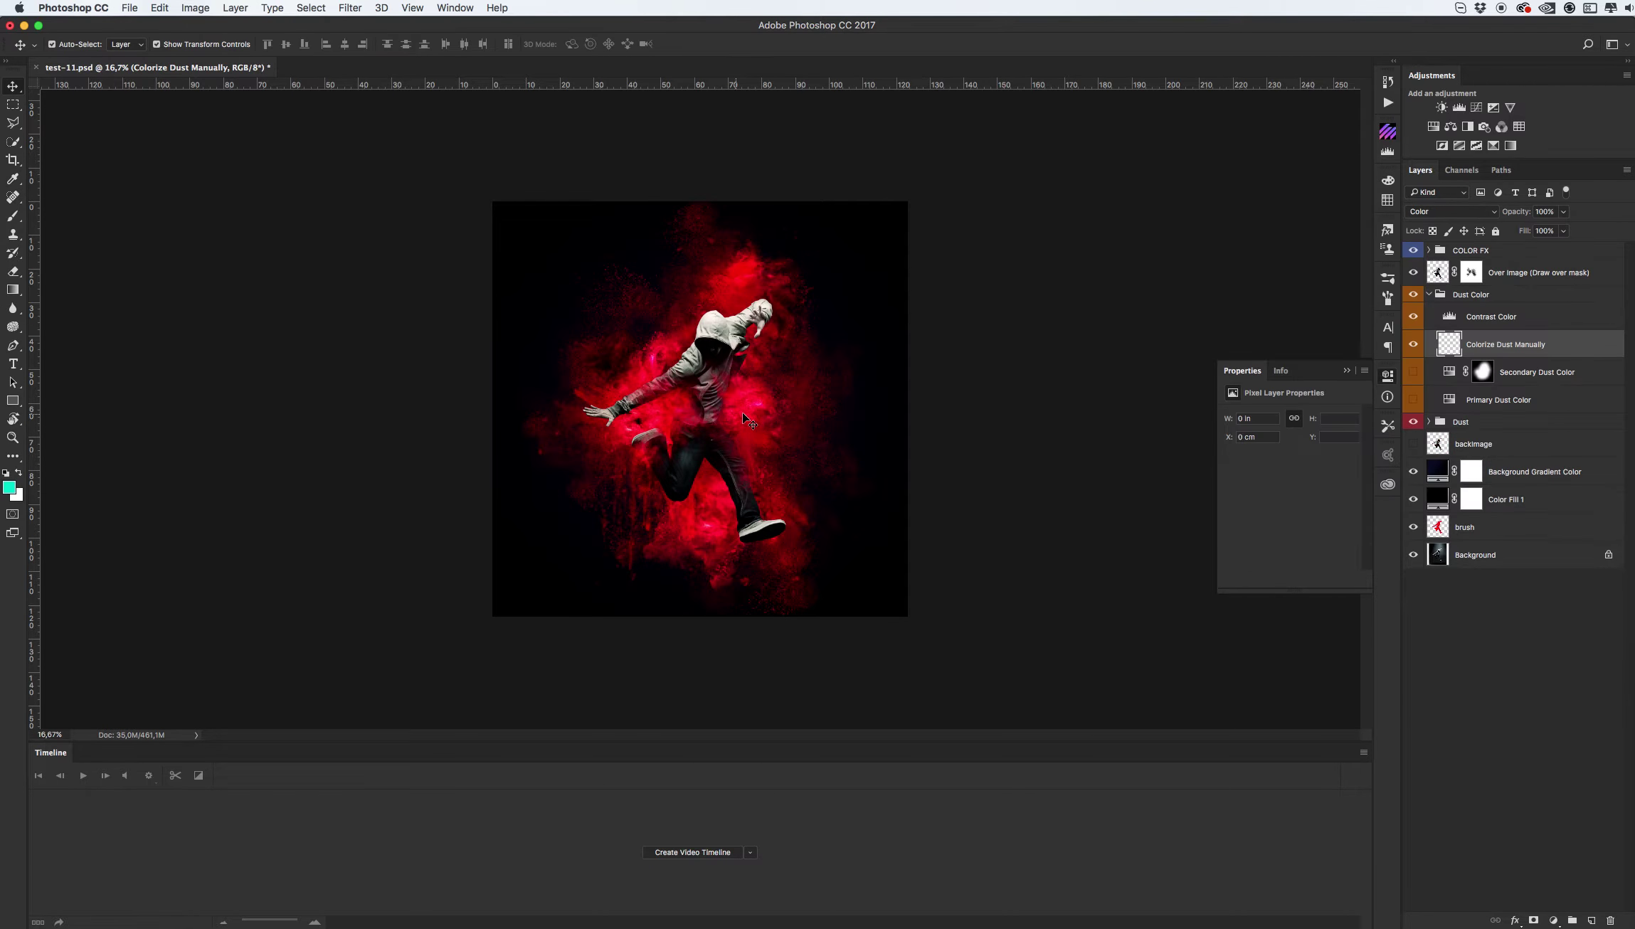
{"action": "key", "text": "b"}
{"action": "mouse_move", "coordinate": [777, 409]}
{"action": "left_mouse_down"}
{"action": "mouse_move", "coordinate": [531, 498]}
{"action": "mouse_move", "coordinate": [731, 292]}
{"action": "mouse_move", "coordinate": [595, 406]}
{"action": "mouse_move", "coordinate": [579, 347]}
{"action": "mouse_move", "coordinate": [681, 295]}
{"action": "mouse_move", "coordinate": [534, 581]}
{"action": "mouse_move", "coordinate": [792, 437]}
{"action": "mouse_move", "coordinate": [679, 534]}
{"action": "mouse_move", "coordinate": [771, 565]}
{"action": "mouse_move", "coordinate": [794, 609]}
{"action": "mouse_move", "coordinate": [818, 593]}
{"action": "mouse_move", "coordinate": [819, 411]}
{"action": "mouse_move", "coordinate": [854, 309]}
{"action": "left_mouse_up"}
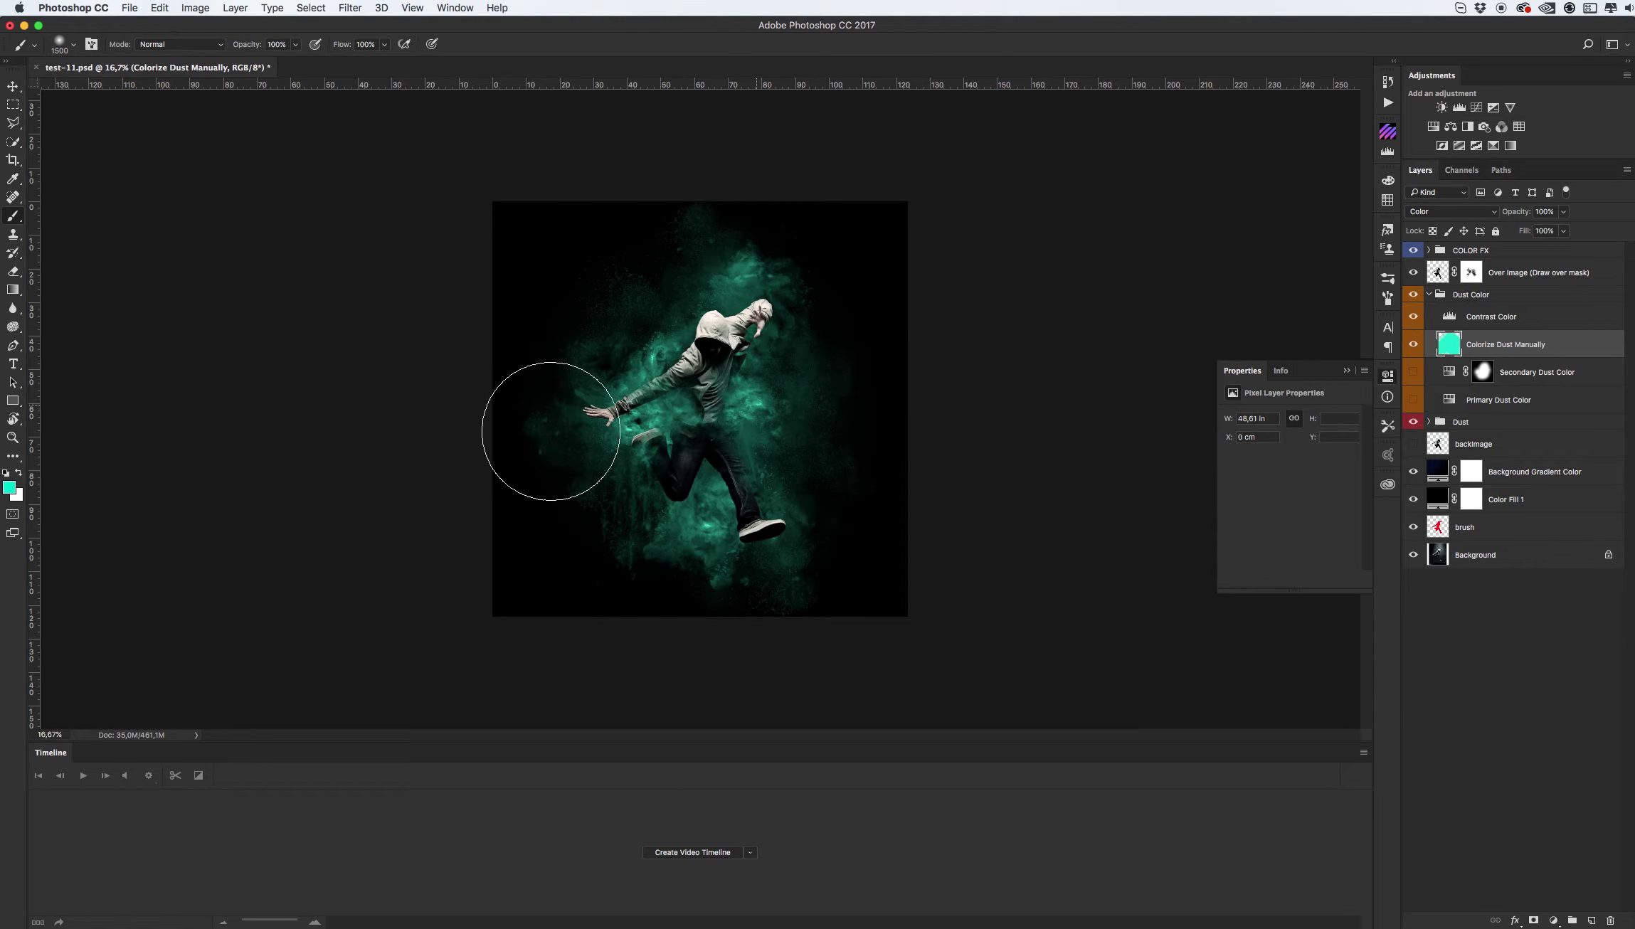
- Swap the colors, choose a medium blue foreground and paint it over the middle and lower dust on the Colorize Dust Manually layer
{"action": "left_click", "coordinate": [18, 473]}
{"action": "left_click", "coordinate": [10, 487]}
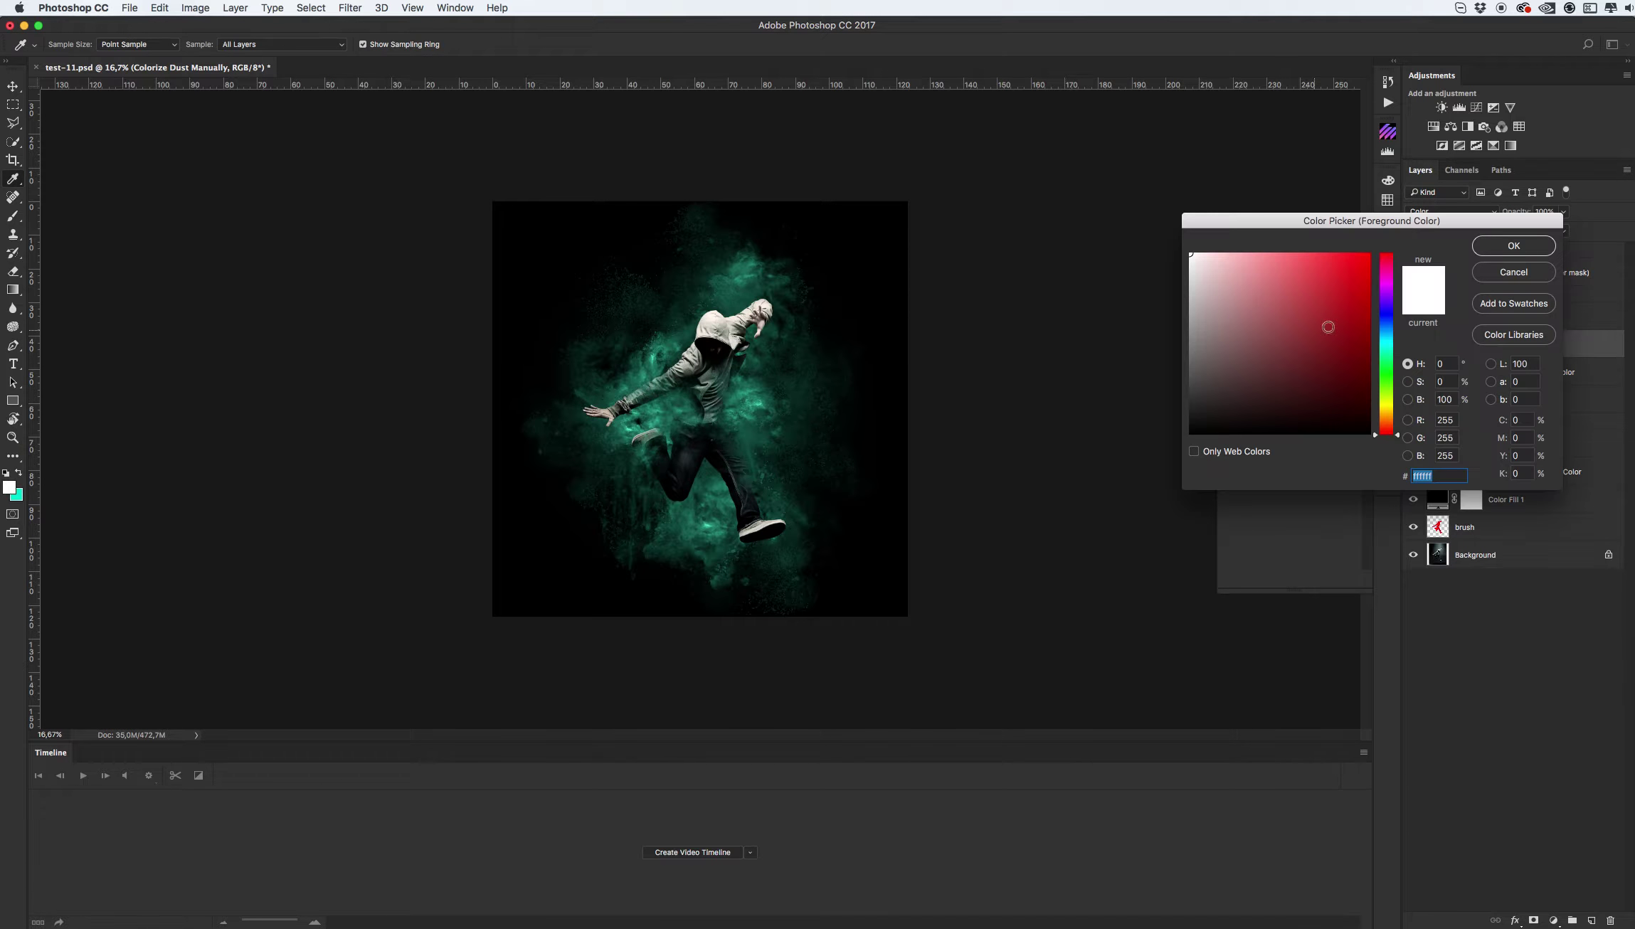
{"action": "left_click", "coordinate": [1391, 357]}
{"action": "mouse_move", "coordinate": [1356, 348]}
{"action": "left_mouse_down"}
{"action": "mouse_move", "coordinate": [1364, 321]}
{"action": "mouse_move", "coordinate": [1389, 341]}
{"action": "mouse_move", "coordinate": [1391, 250]}
{"action": "left_mouse_up"}
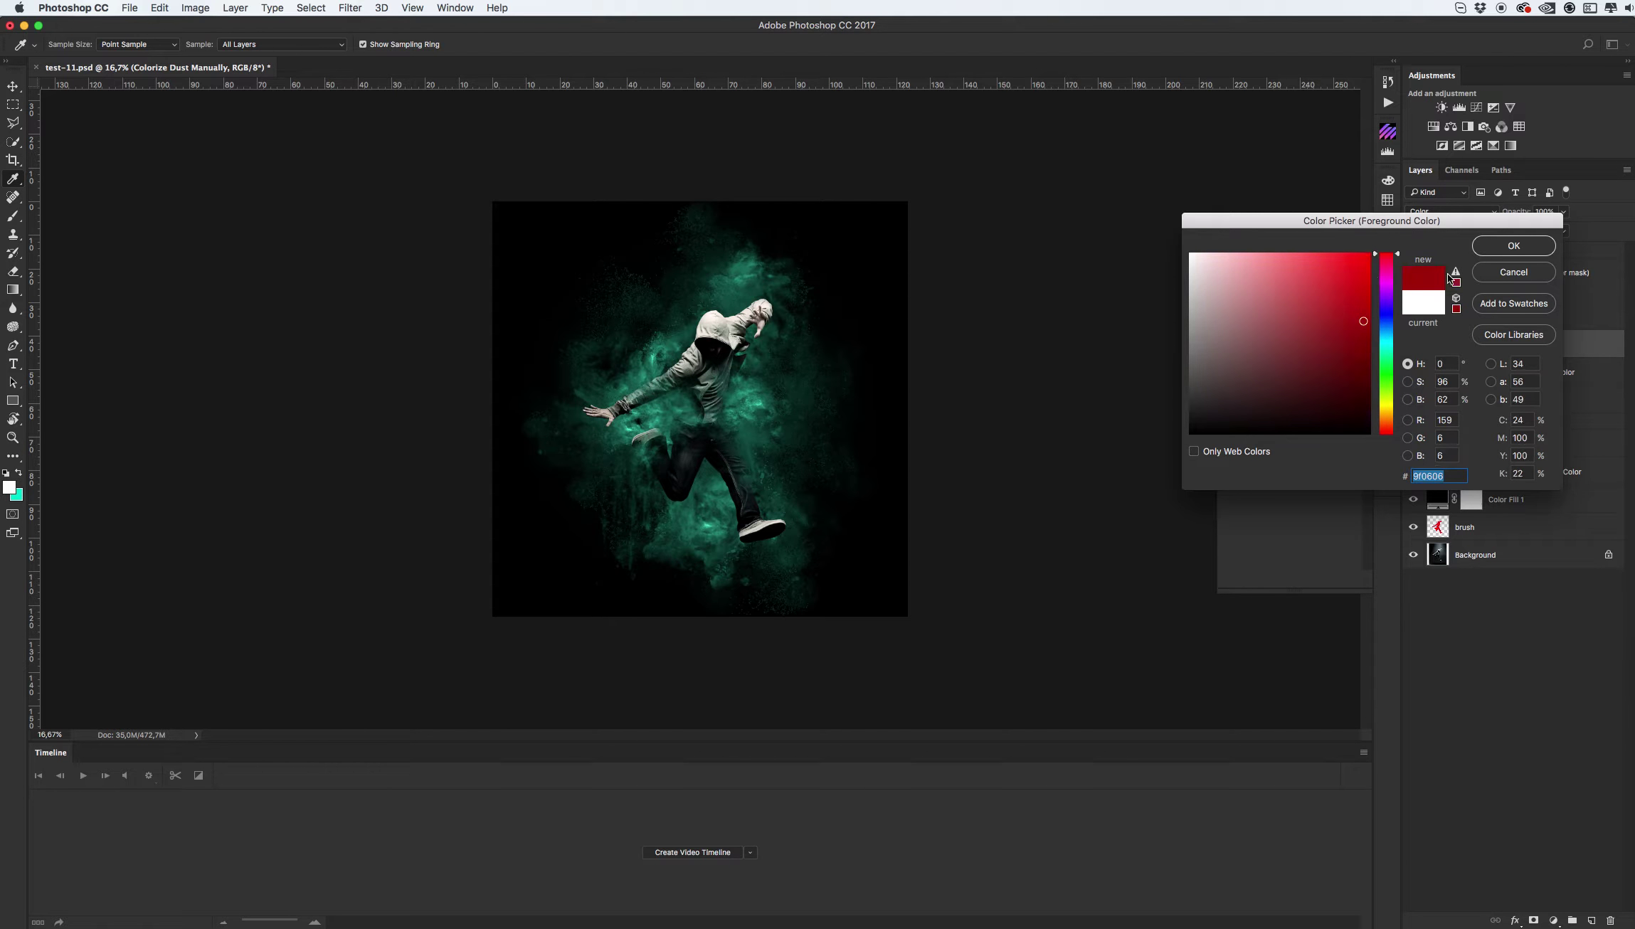
{"action": "left_click", "coordinate": [1381, 338]}
{"action": "mouse_move", "coordinate": [1367, 333]}
{"action": "left_mouse_down"}
{"action": "mouse_move", "coordinate": [1389, 342]}
{"action": "mouse_move", "coordinate": [1385, 249]}
{"action": "left_mouse_up"}
{"action": "left_click", "coordinate": [1362, 282]}
{"action": "left_click", "coordinate": [1506, 248]}
{"action": "left_click", "coordinate": [687, 411]}
{"action": "mouse_move", "coordinate": [740, 421]}
{"action": "left_mouse_down"}
{"action": "mouse_move", "coordinate": [764, 498]}
{"action": "mouse_move", "coordinate": [740, 519]}
{"action": "mouse_move", "coordinate": [753, 464]}
{"action": "mouse_move", "coordinate": [488, 586]}
{"action": "mouse_move", "coordinate": [871, 542]}
{"action": "mouse_move", "coordinate": [725, 604]}
{"action": "mouse_move", "coordinate": [737, 613]}
{"action": "mouse_move", "coordinate": [889, 350]}
{"action": "mouse_move", "coordinate": [505, 550]}
{"action": "mouse_move", "coordinate": [640, 456]}
{"action": "left_mouse_up"}
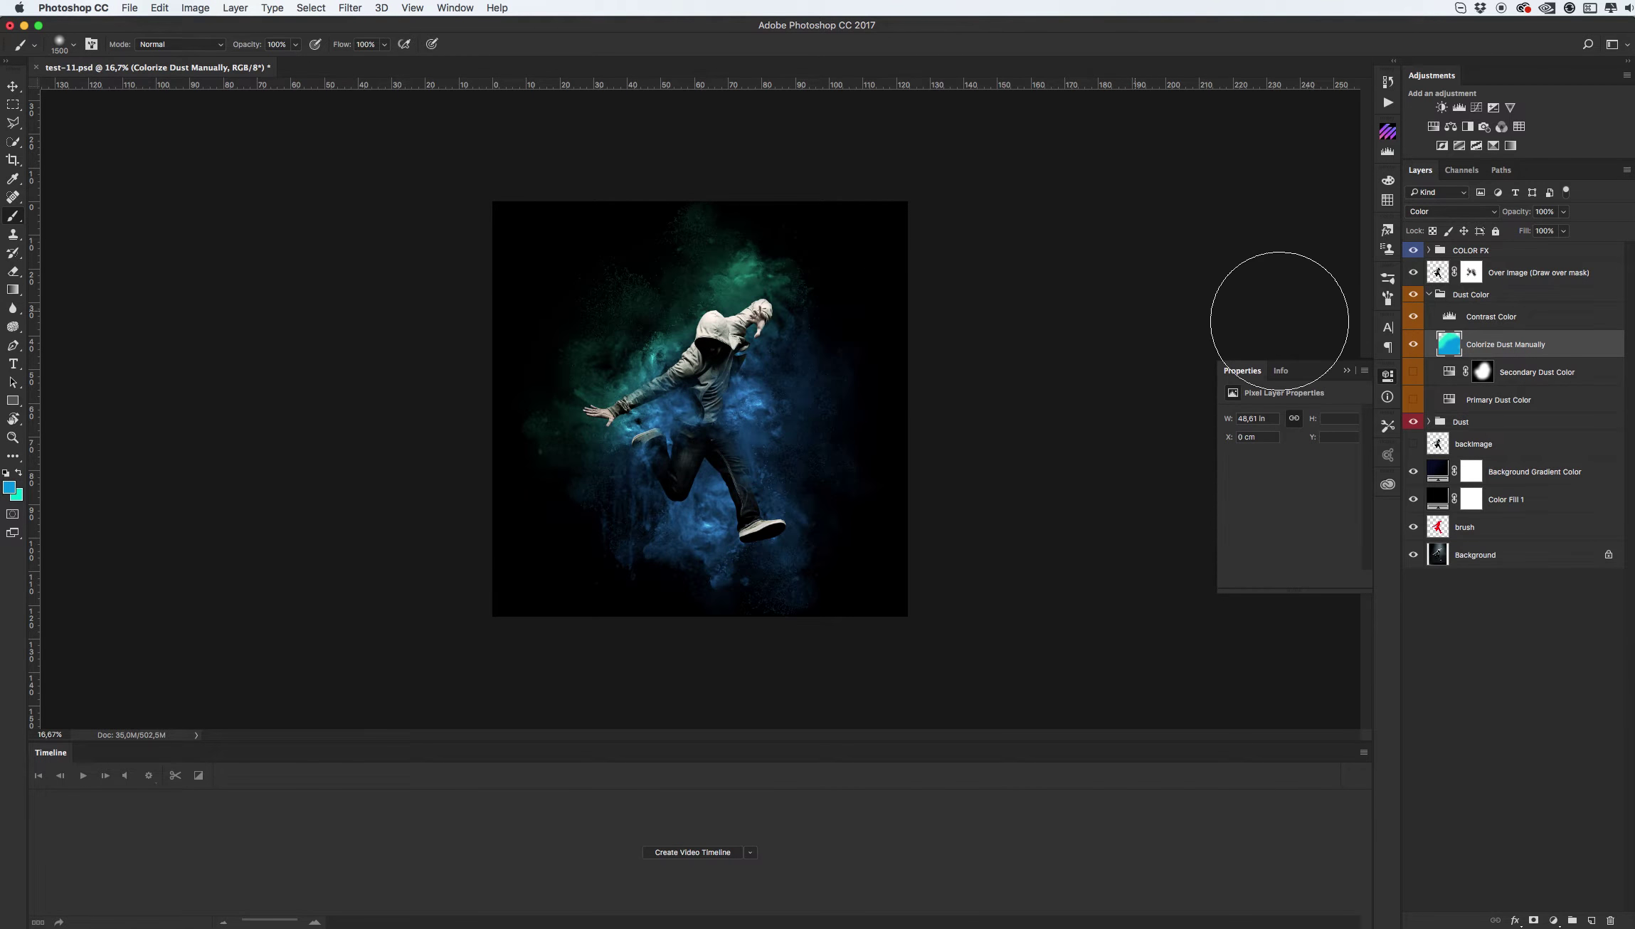
- Hide the Contrast Color and Colorize Dust Manually layers, and show Primary Dust Color with hue -160 and saturation -73
{"action": "left_click", "coordinate": [1413, 316]}
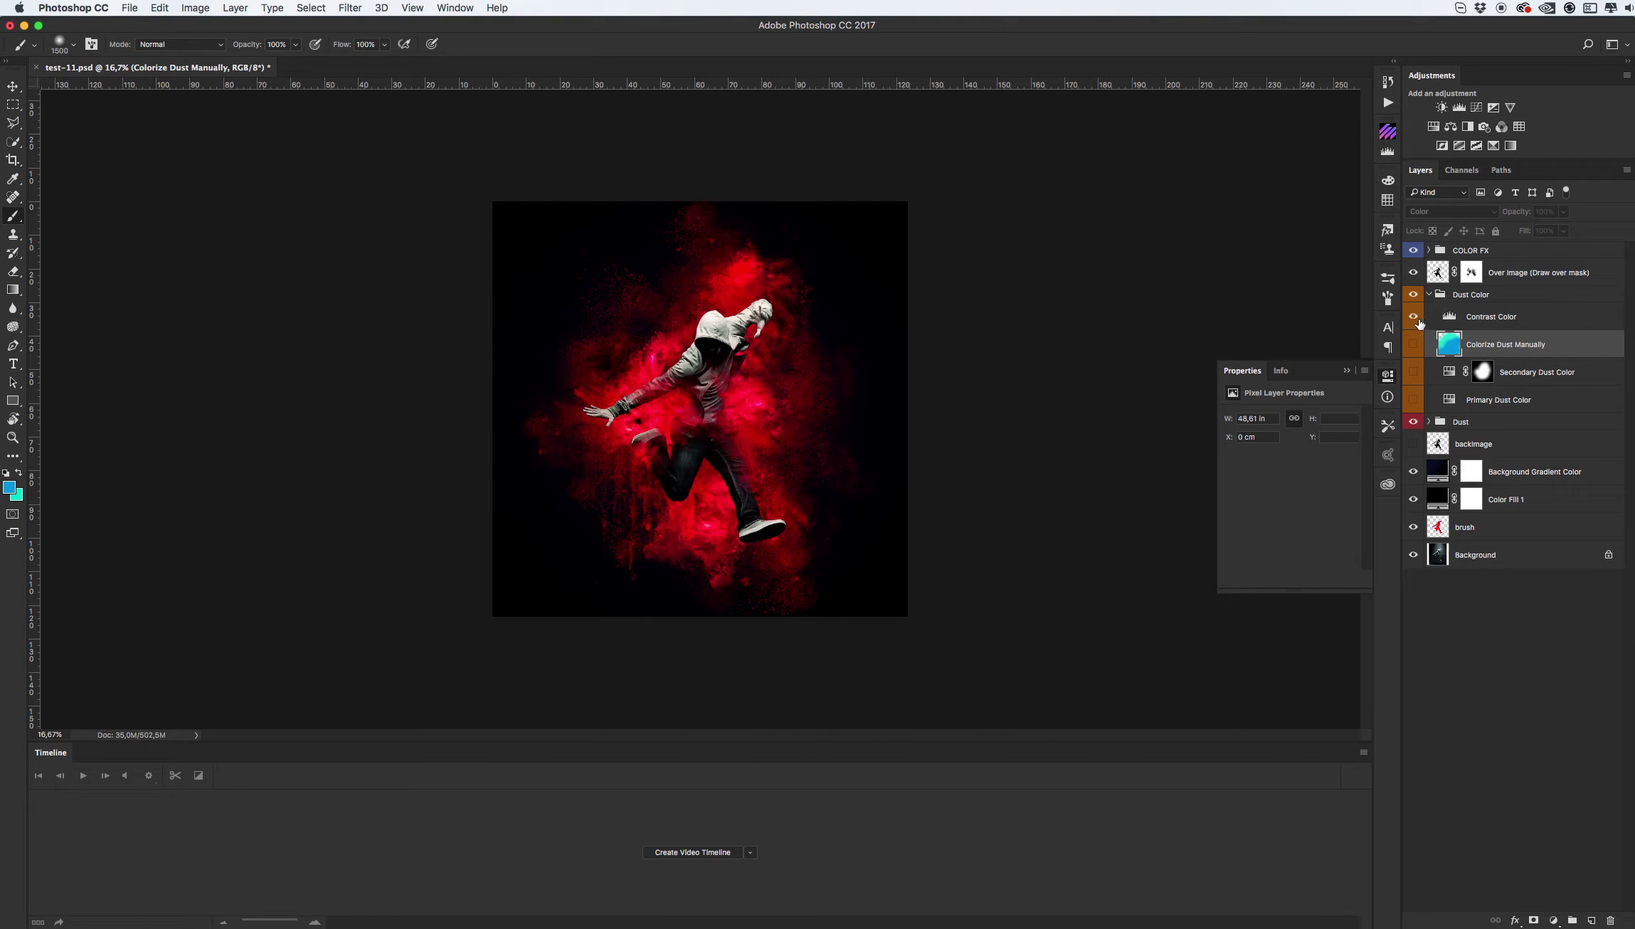
{"action": "left_click", "coordinate": [1413, 399]}
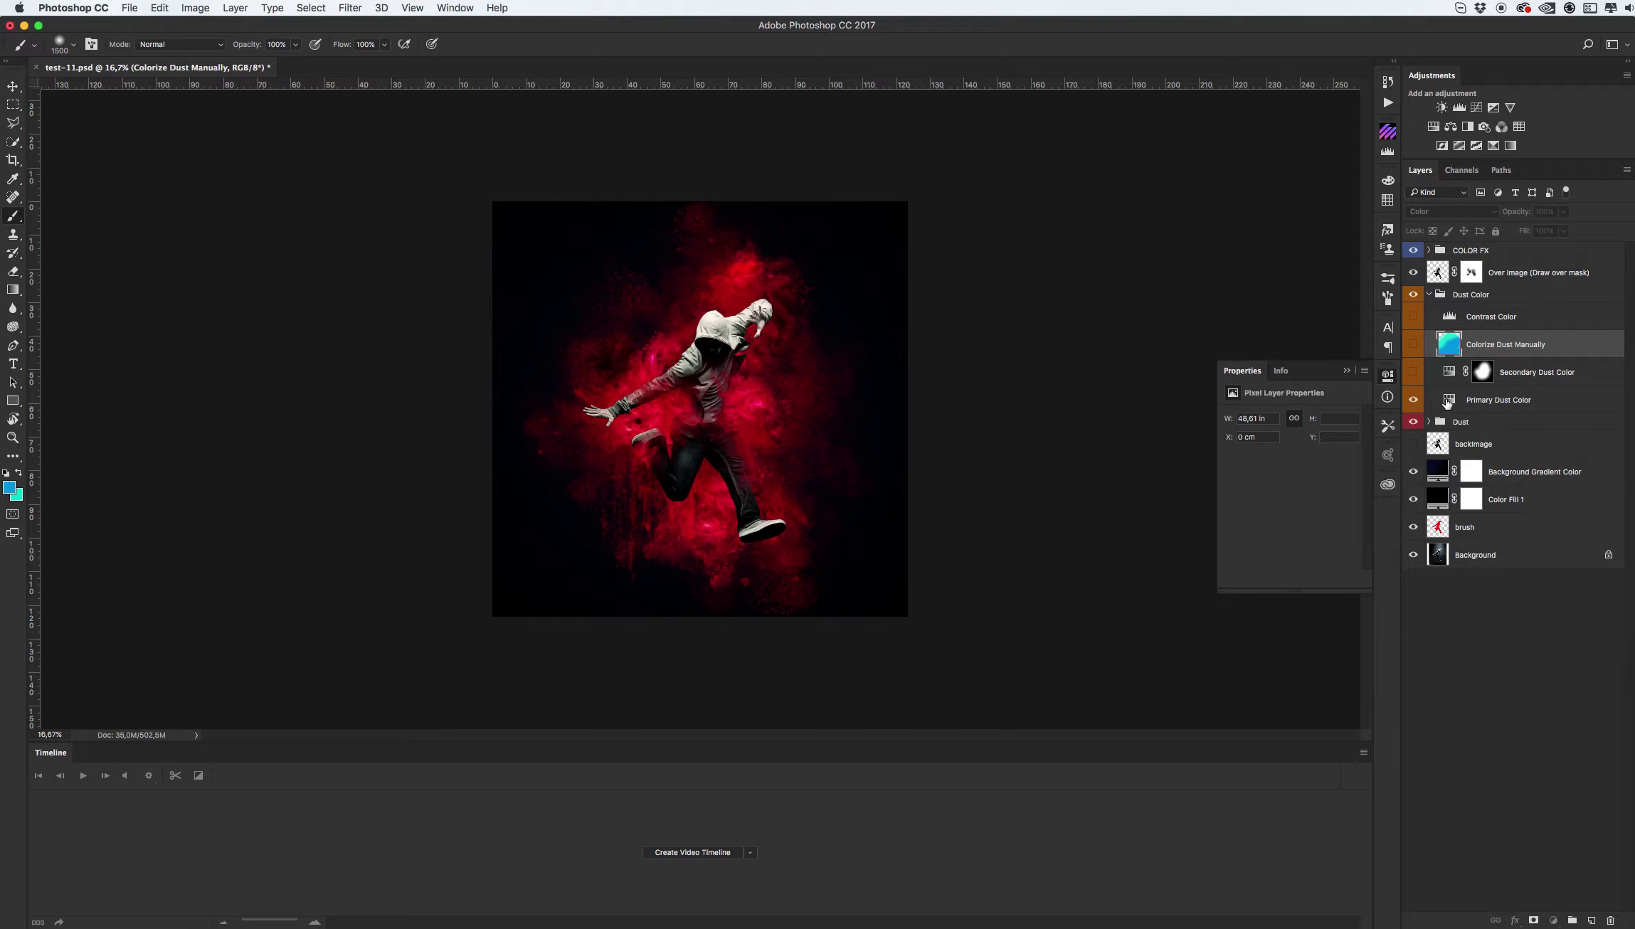
{"action": "left_click", "coordinate": [1446, 403]}
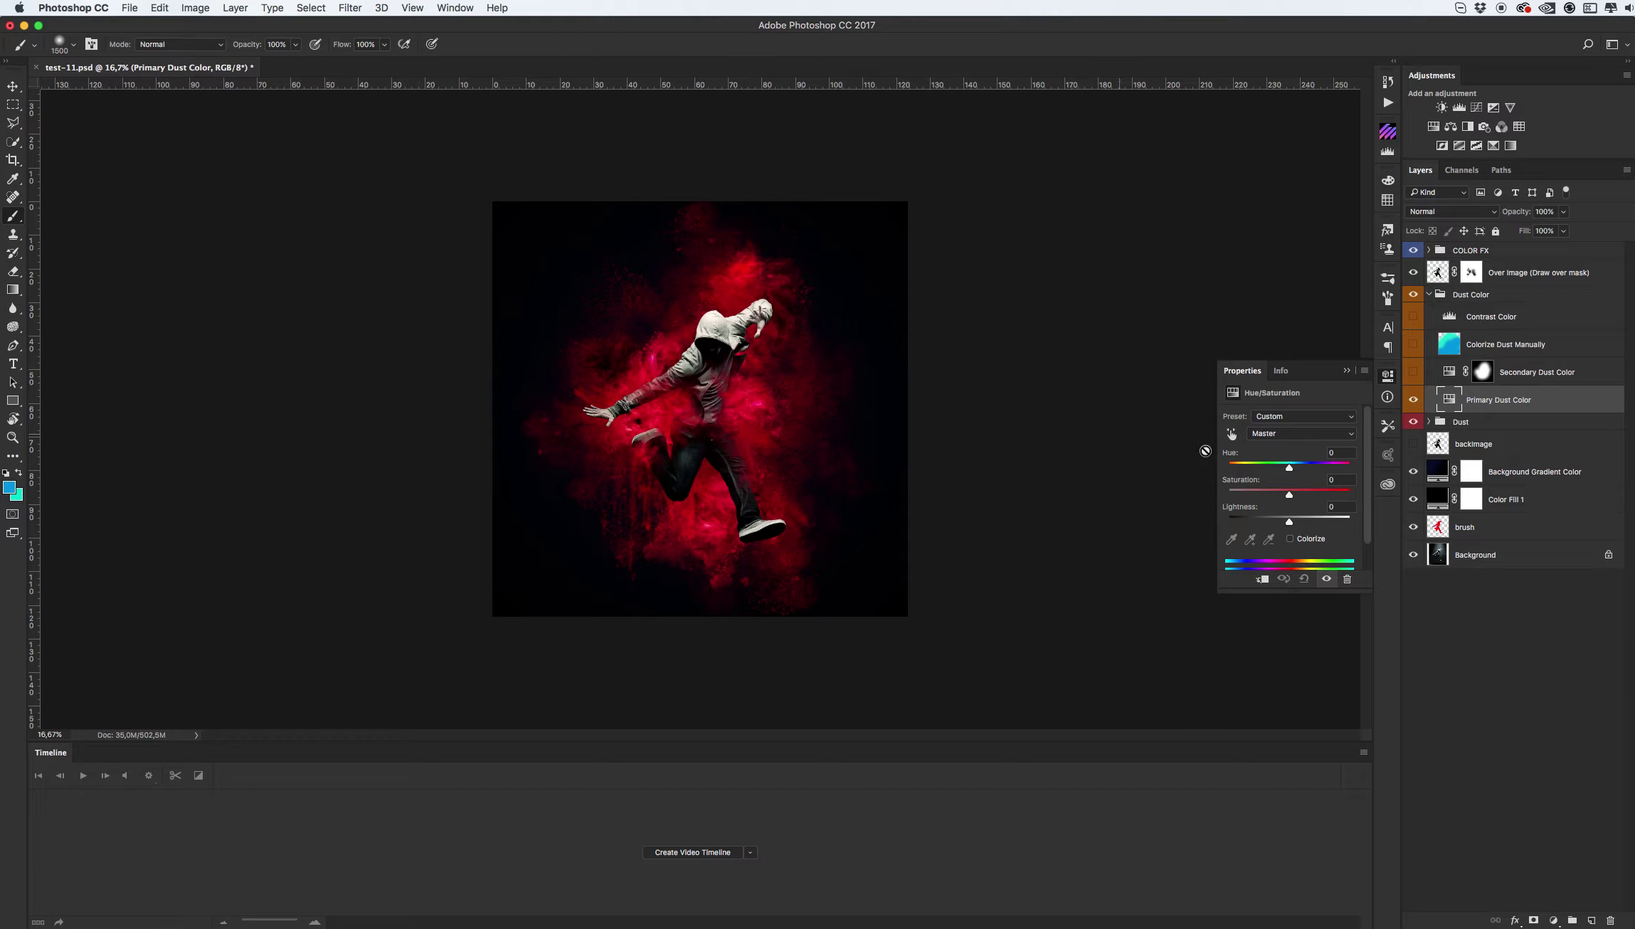
{"action": "left_click_drag", "start_coordinate": [1286, 468], "coordinate": [1251, 498]}
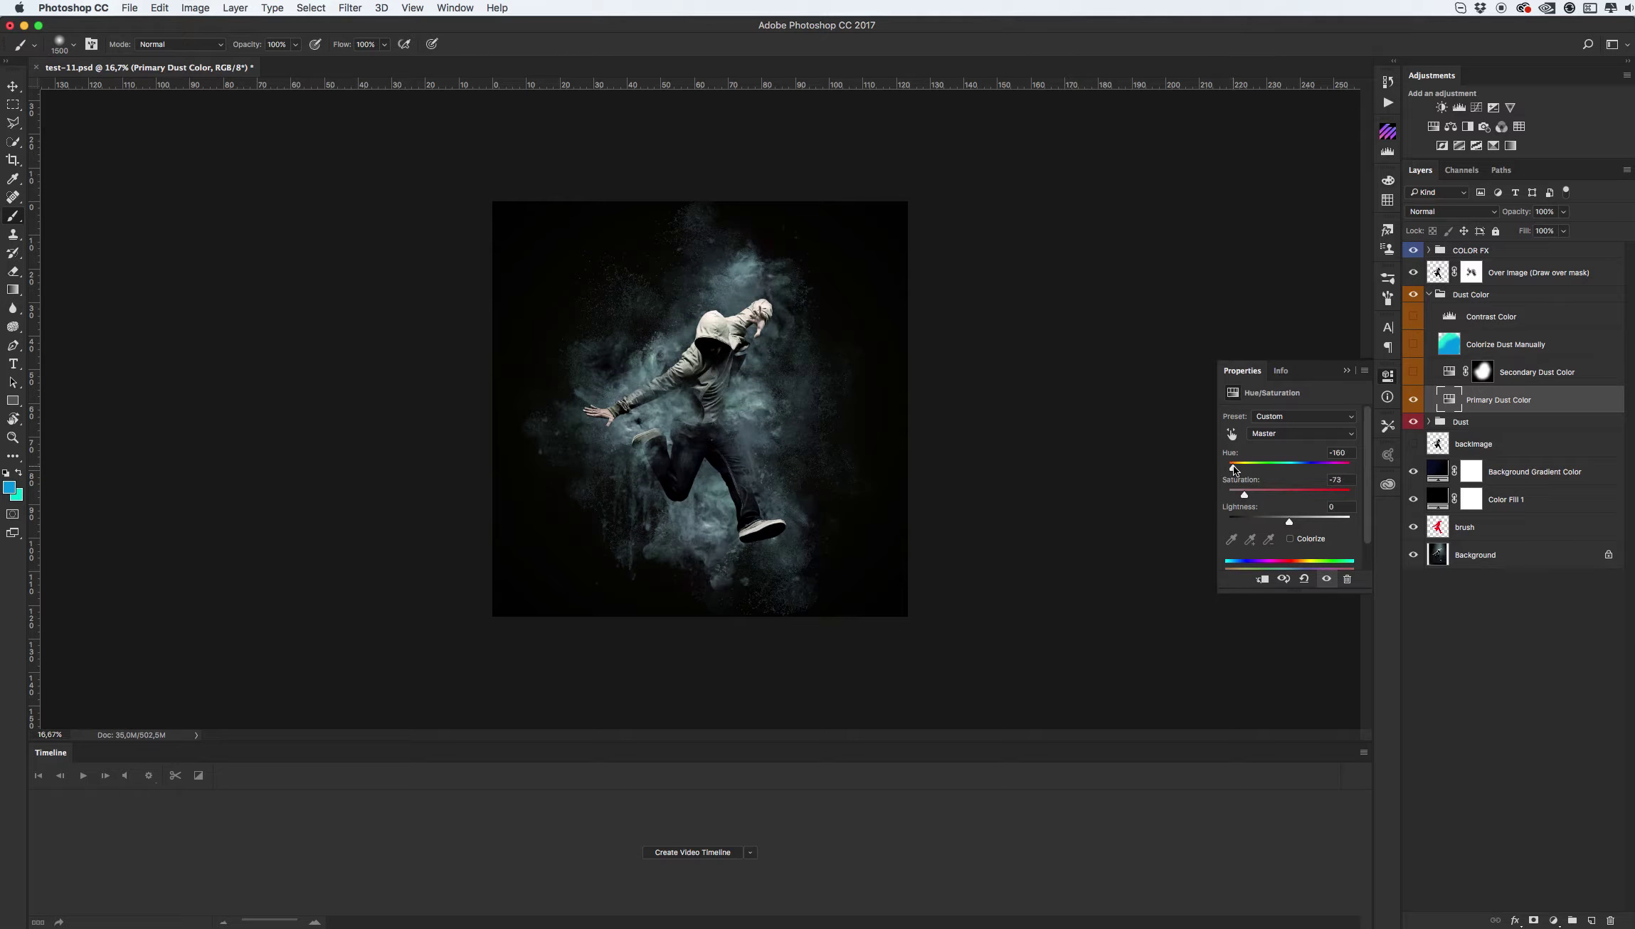
- Show the Contrast Color layer with its white input level at 180, and set the Primary Dust Color saturation to -86
{"action": "left_click", "coordinate": [1449, 317]}
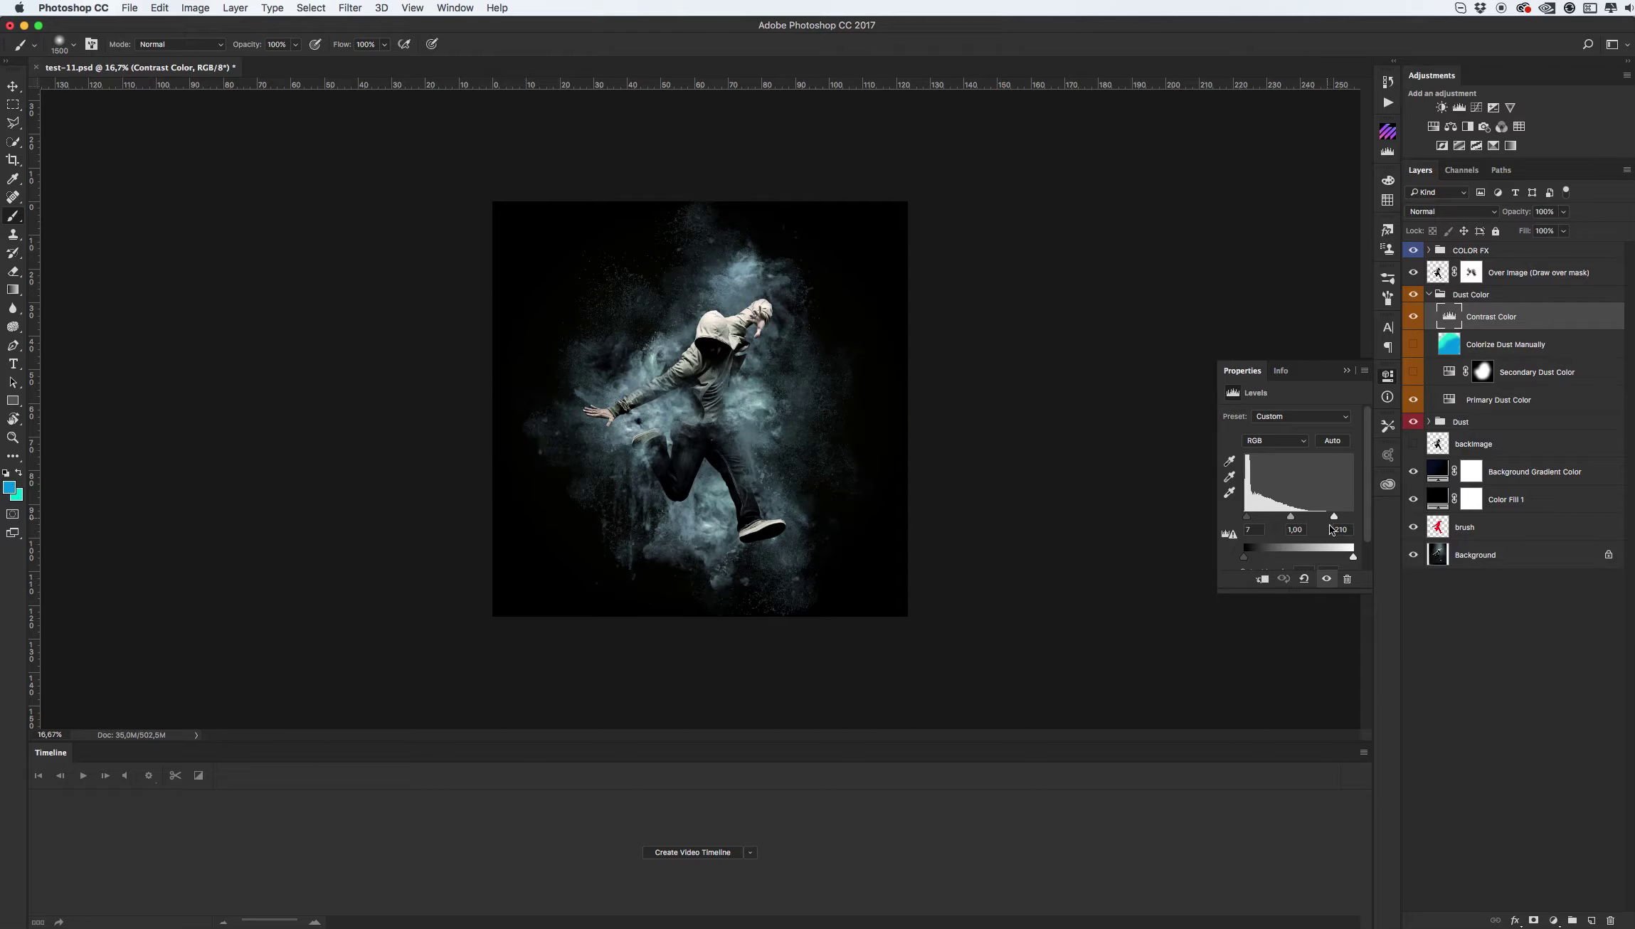
{"action": "left_click_drag", "start_coordinate": [1335, 520], "coordinate": [1322, 518]}
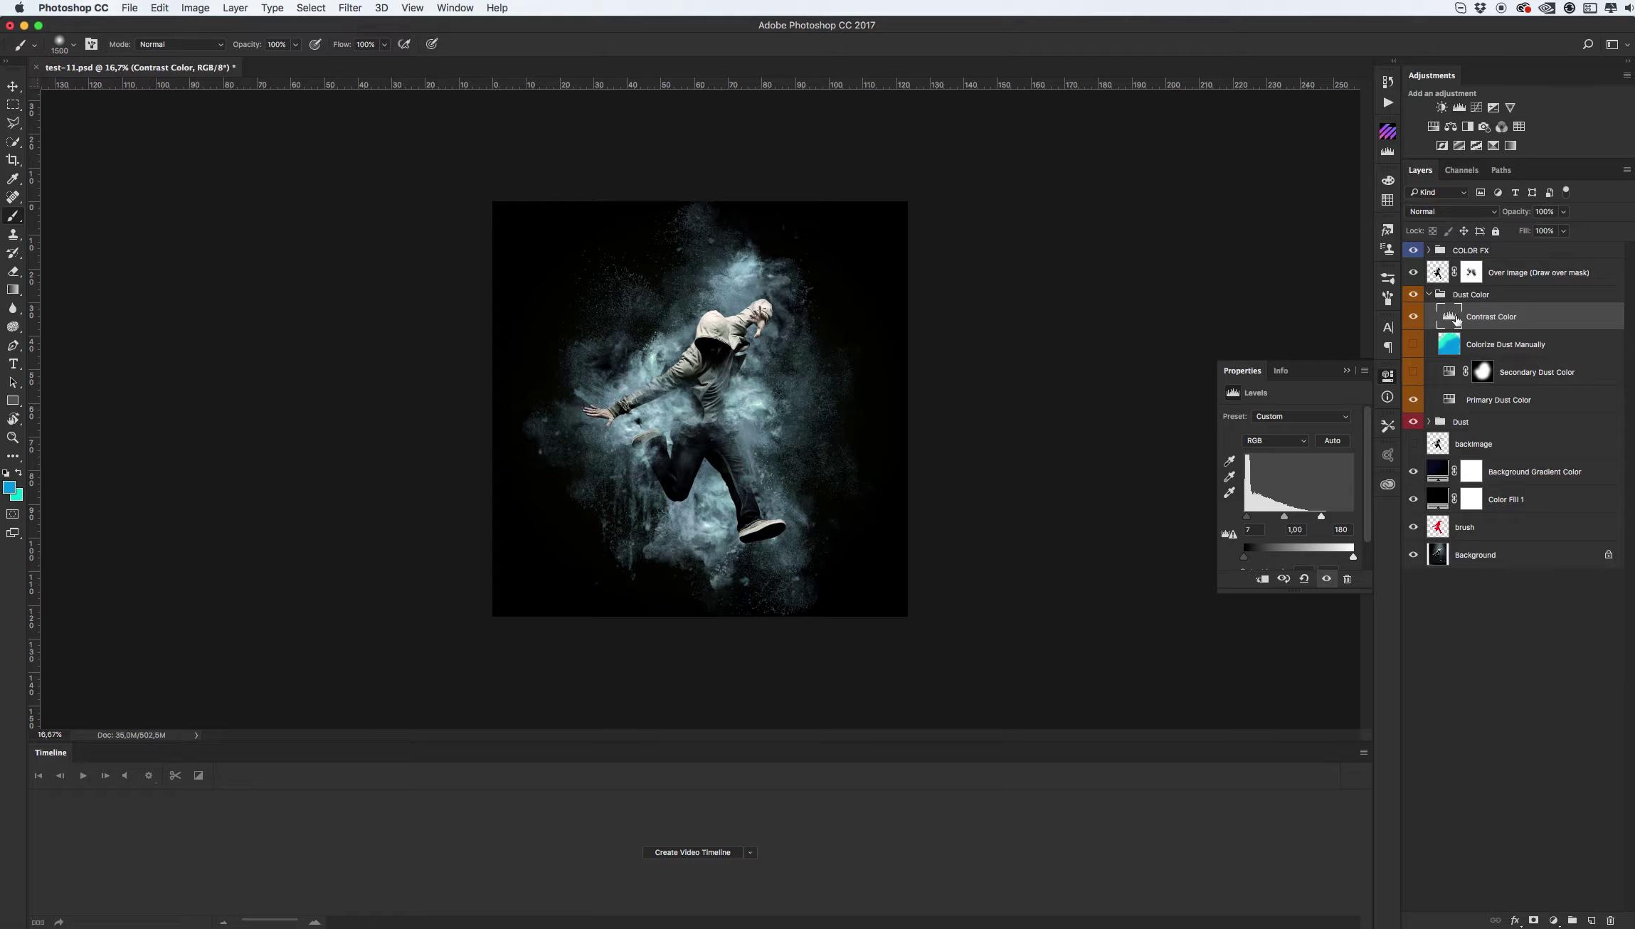
{"action": "left_click", "coordinate": [1450, 400]}
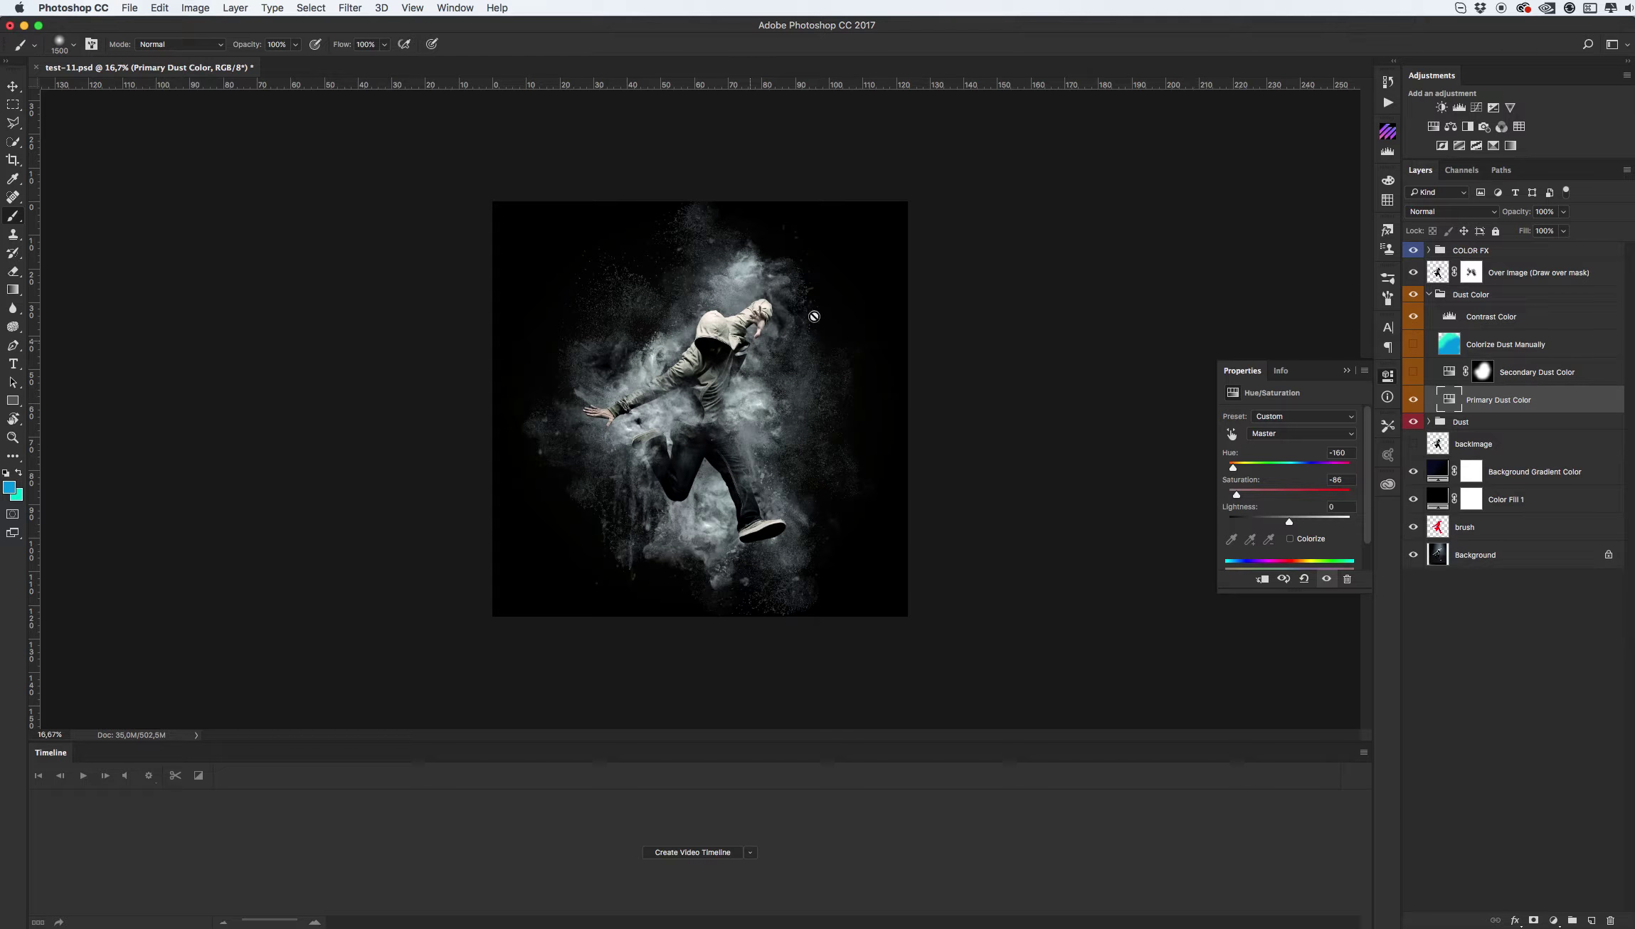
- Toggle Layer 6 in the Dust group to check its effect on the image and rasterize it
{"action": "left_click", "coordinate": [1429, 422]}
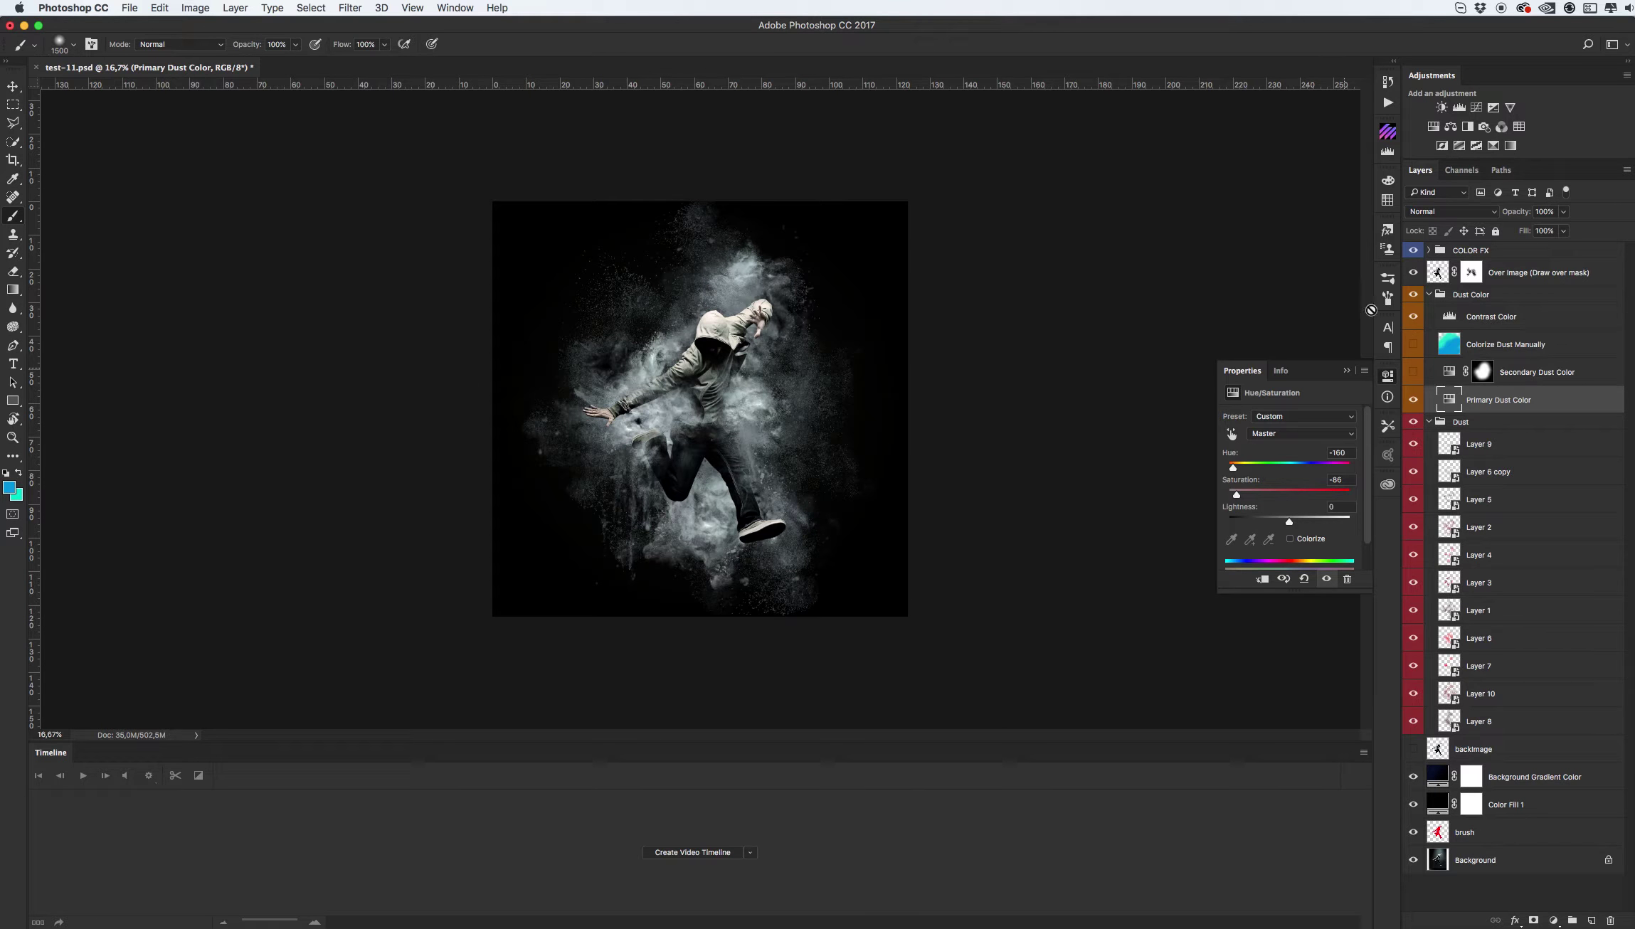
{"action": "left_click", "coordinate": [1387, 103]}
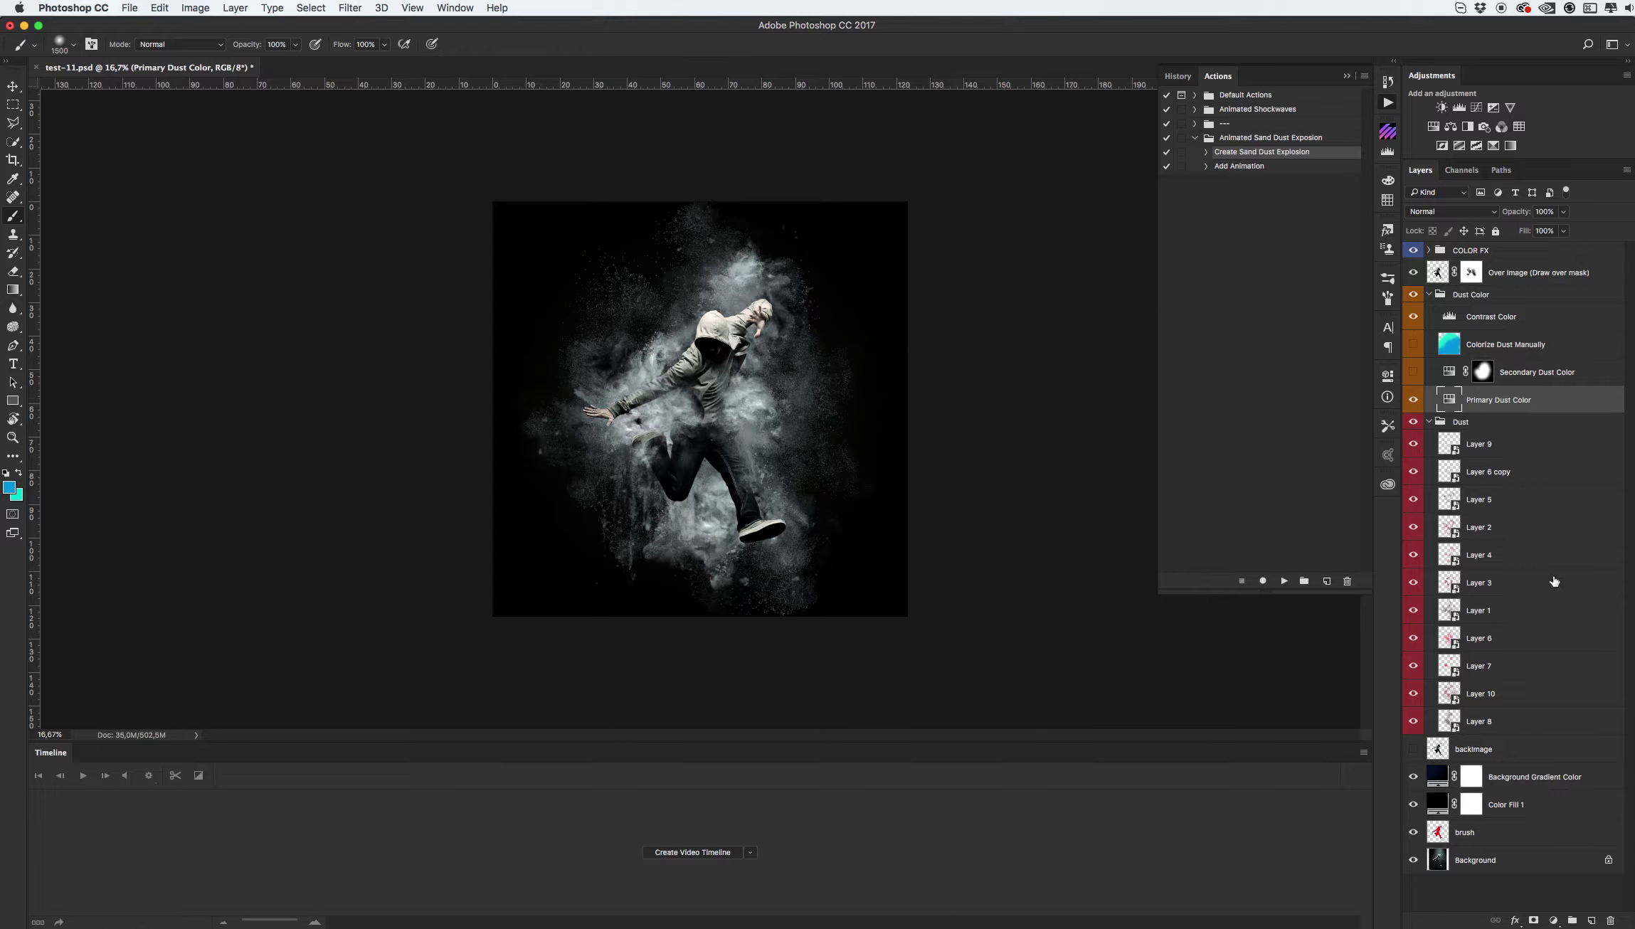
{"action": "left_click", "coordinate": [1501, 640]}
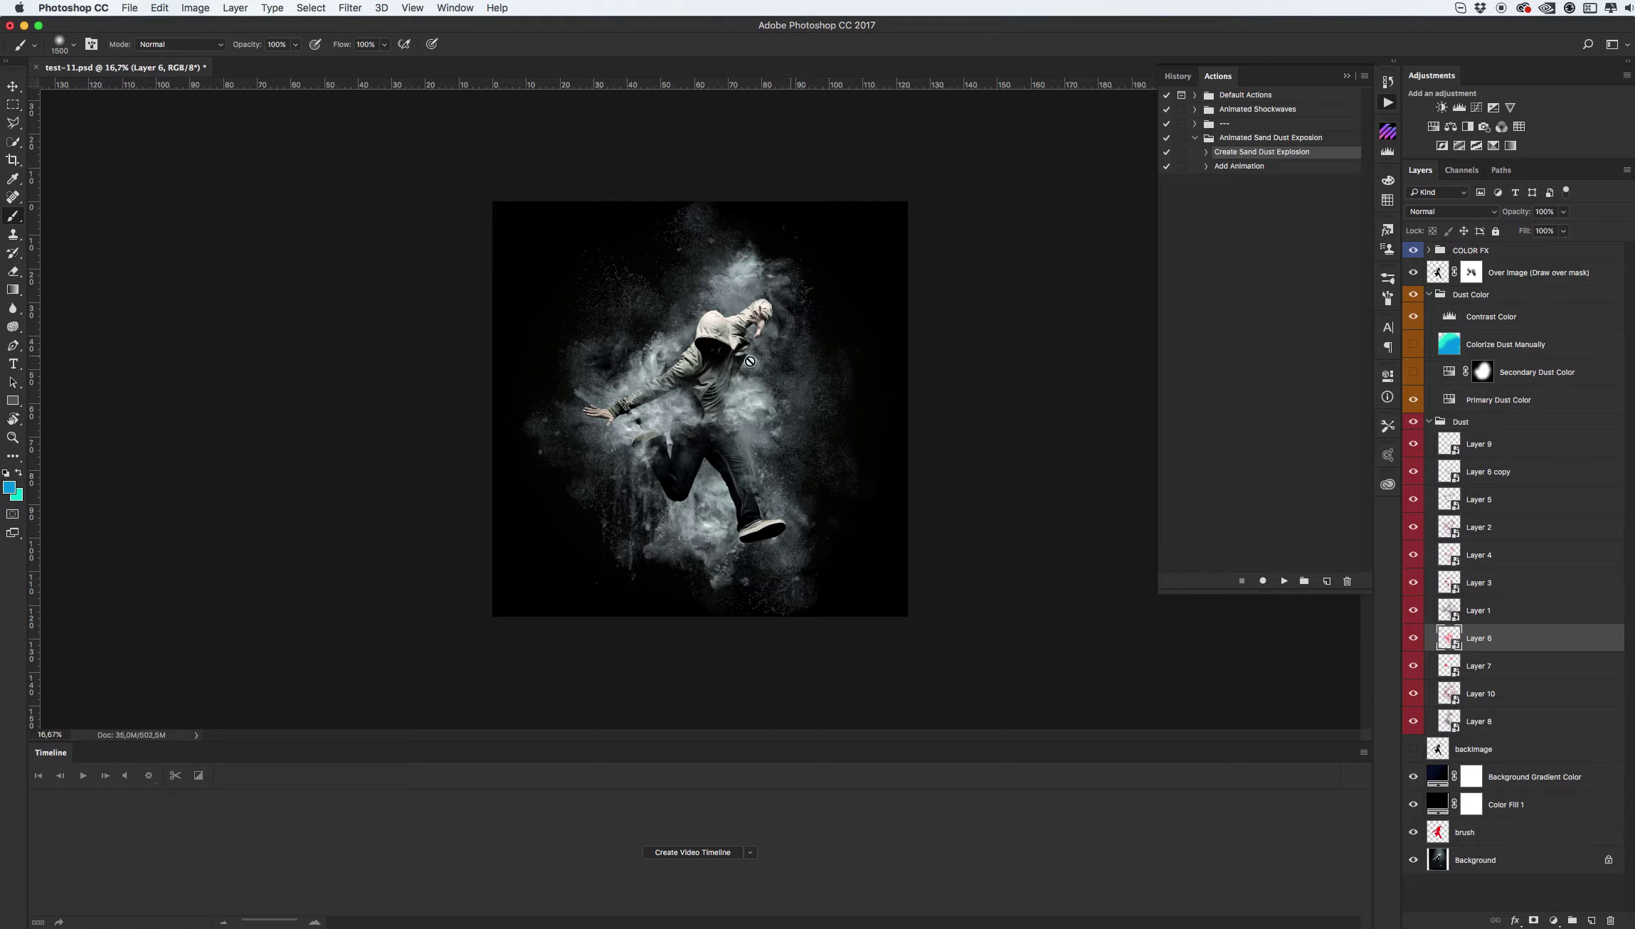
{"action": "left_click", "coordinate": [1414, 640]}
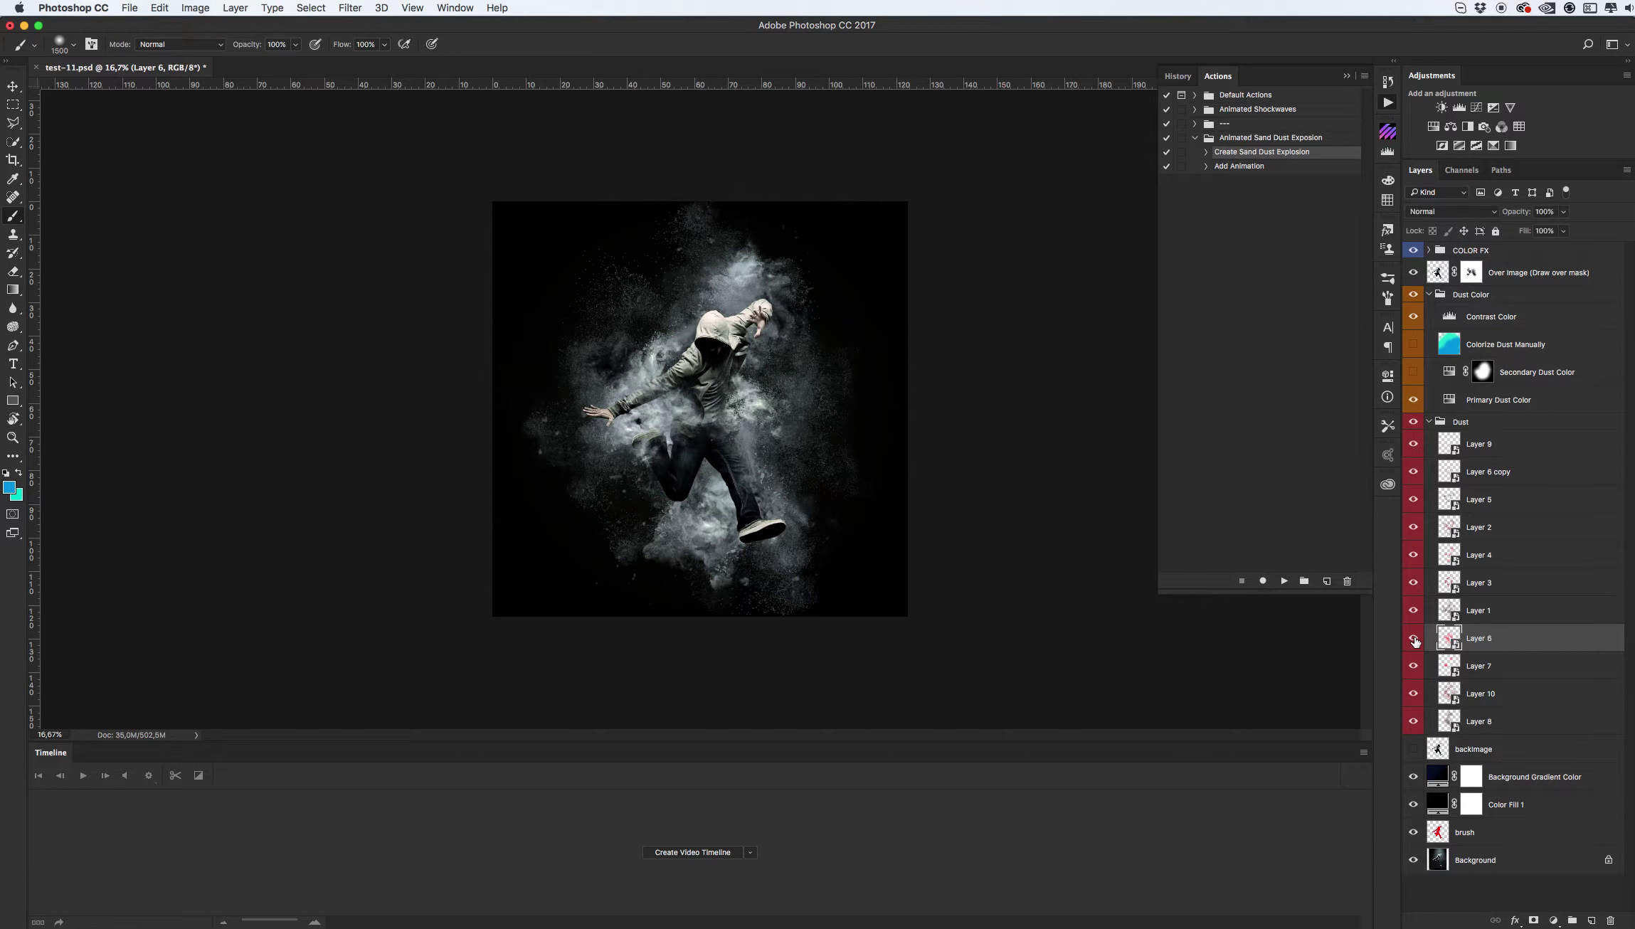
{"action": "left_click", "coordinate": [1413, 640]}
{"action": "right_click", "coordinate": [1508, 641]}
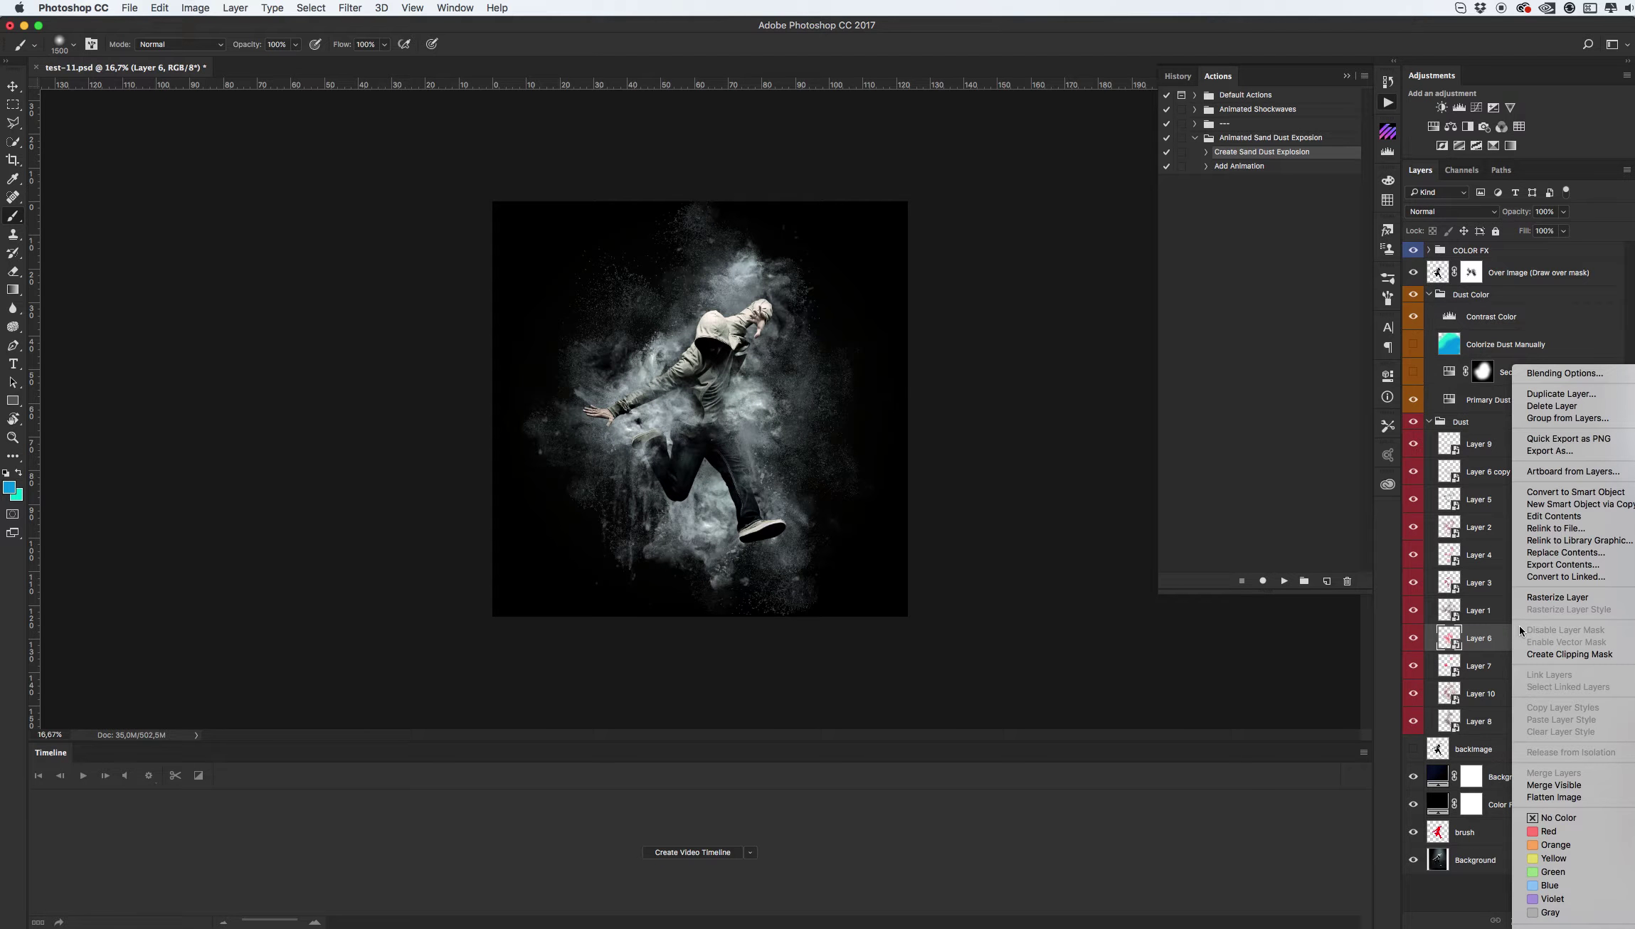
{"action": "left_click", "coordinate": [1541, 601]}
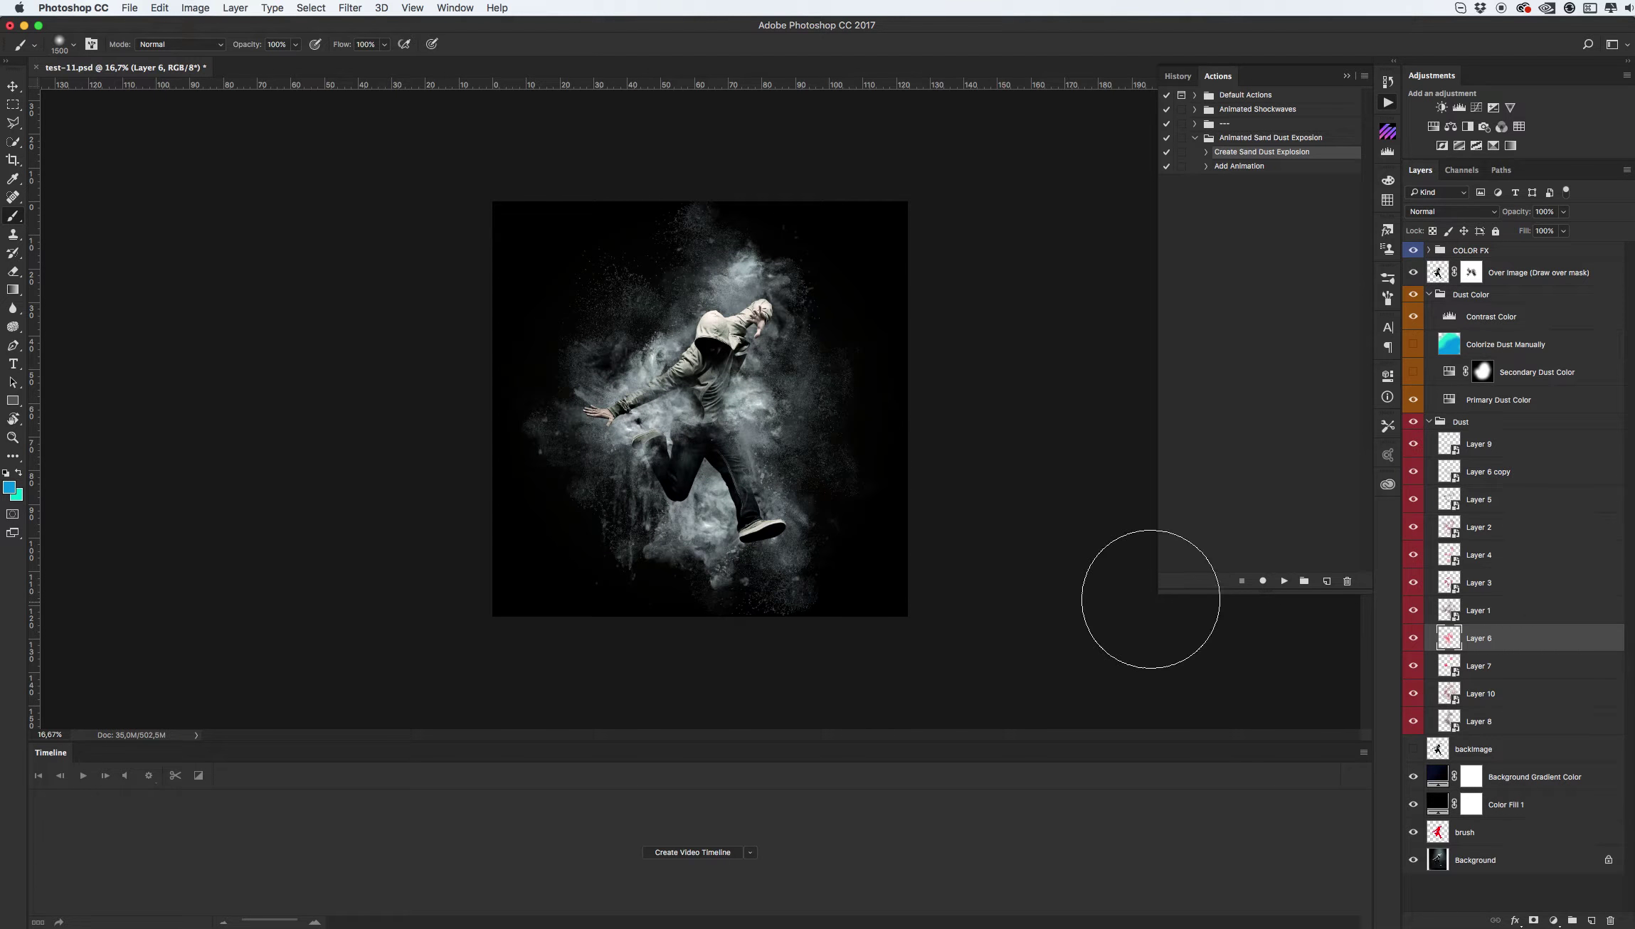
- Stamp dust bursts around the man's upper body on Layer 6 using red ff0000 and the 2279 px dust brush
{"action": "left_click", "coordinate": [9, 487]}
{"action": "left_click_drag", "start_coordinate": [1315, 322], "coordinate": [1398, 241]}
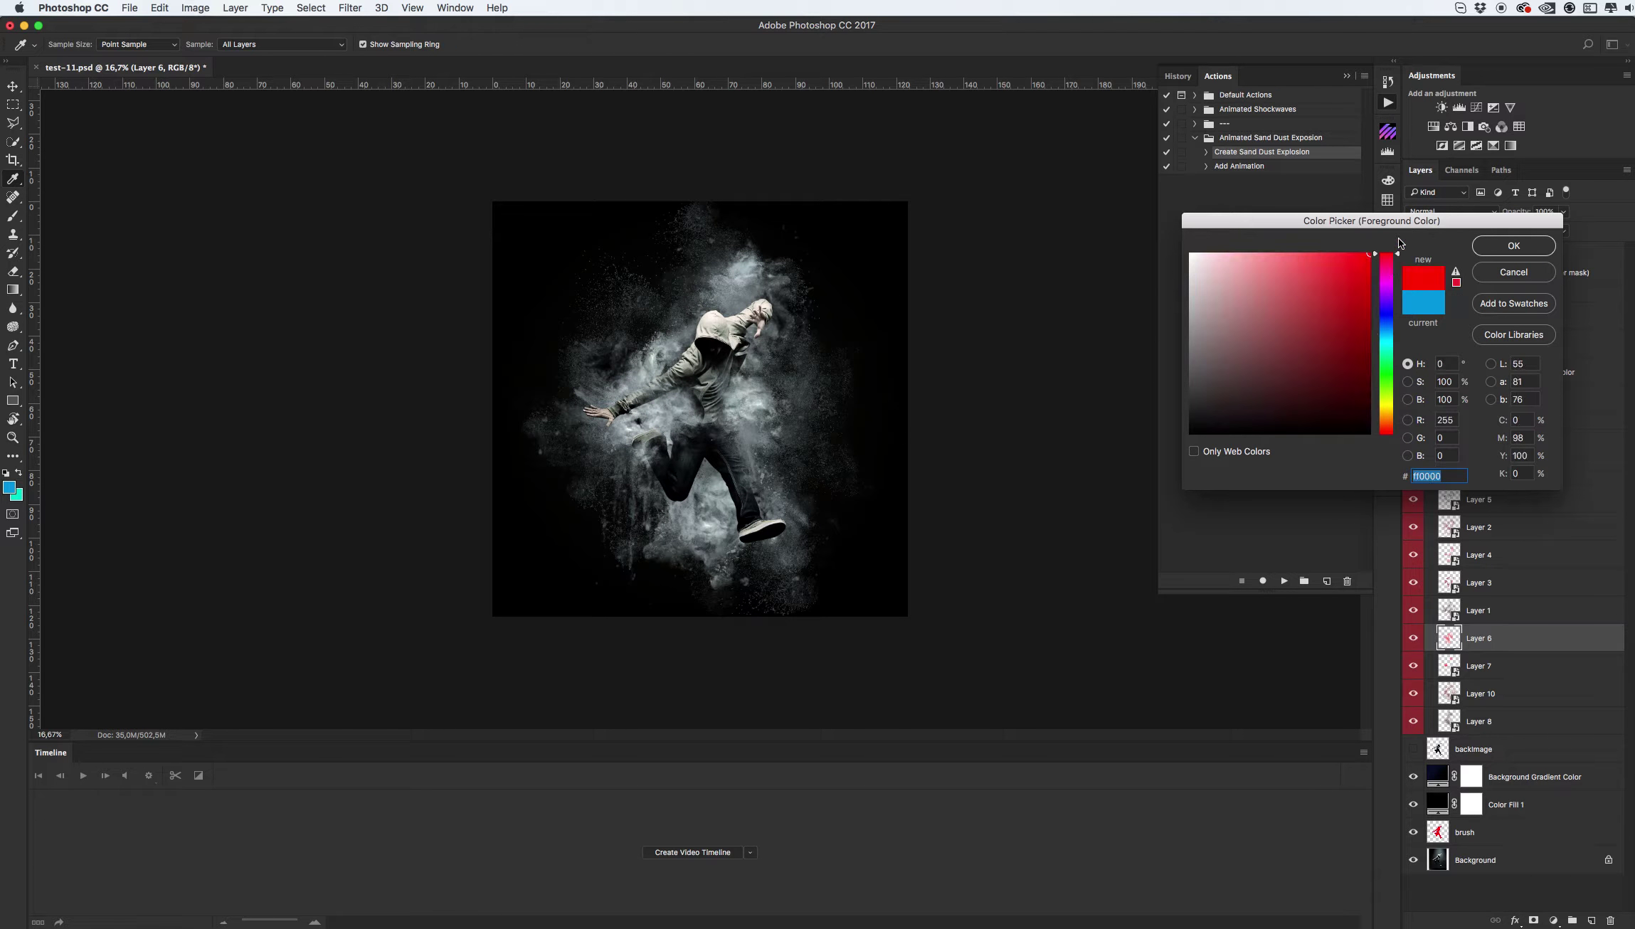
{"action": "left_click", "coordinate": [1512, 247]}
{"action": "right_click", "coordinate": [677, 357]}
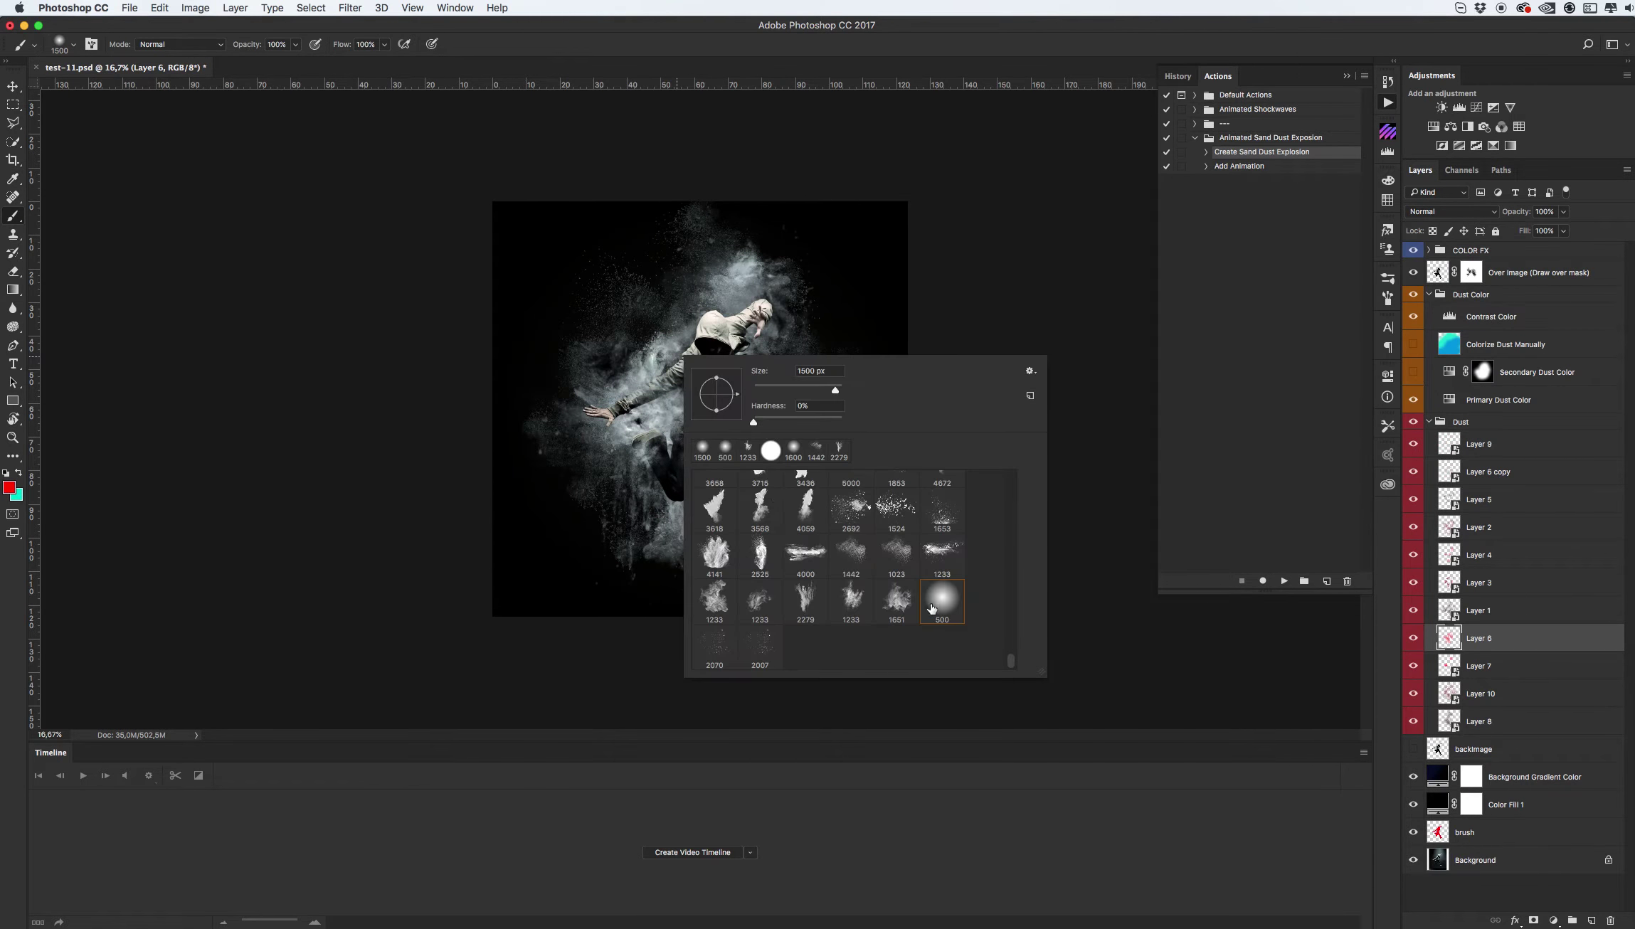
{"action": "left_click", "coordinate": [805, 607]}
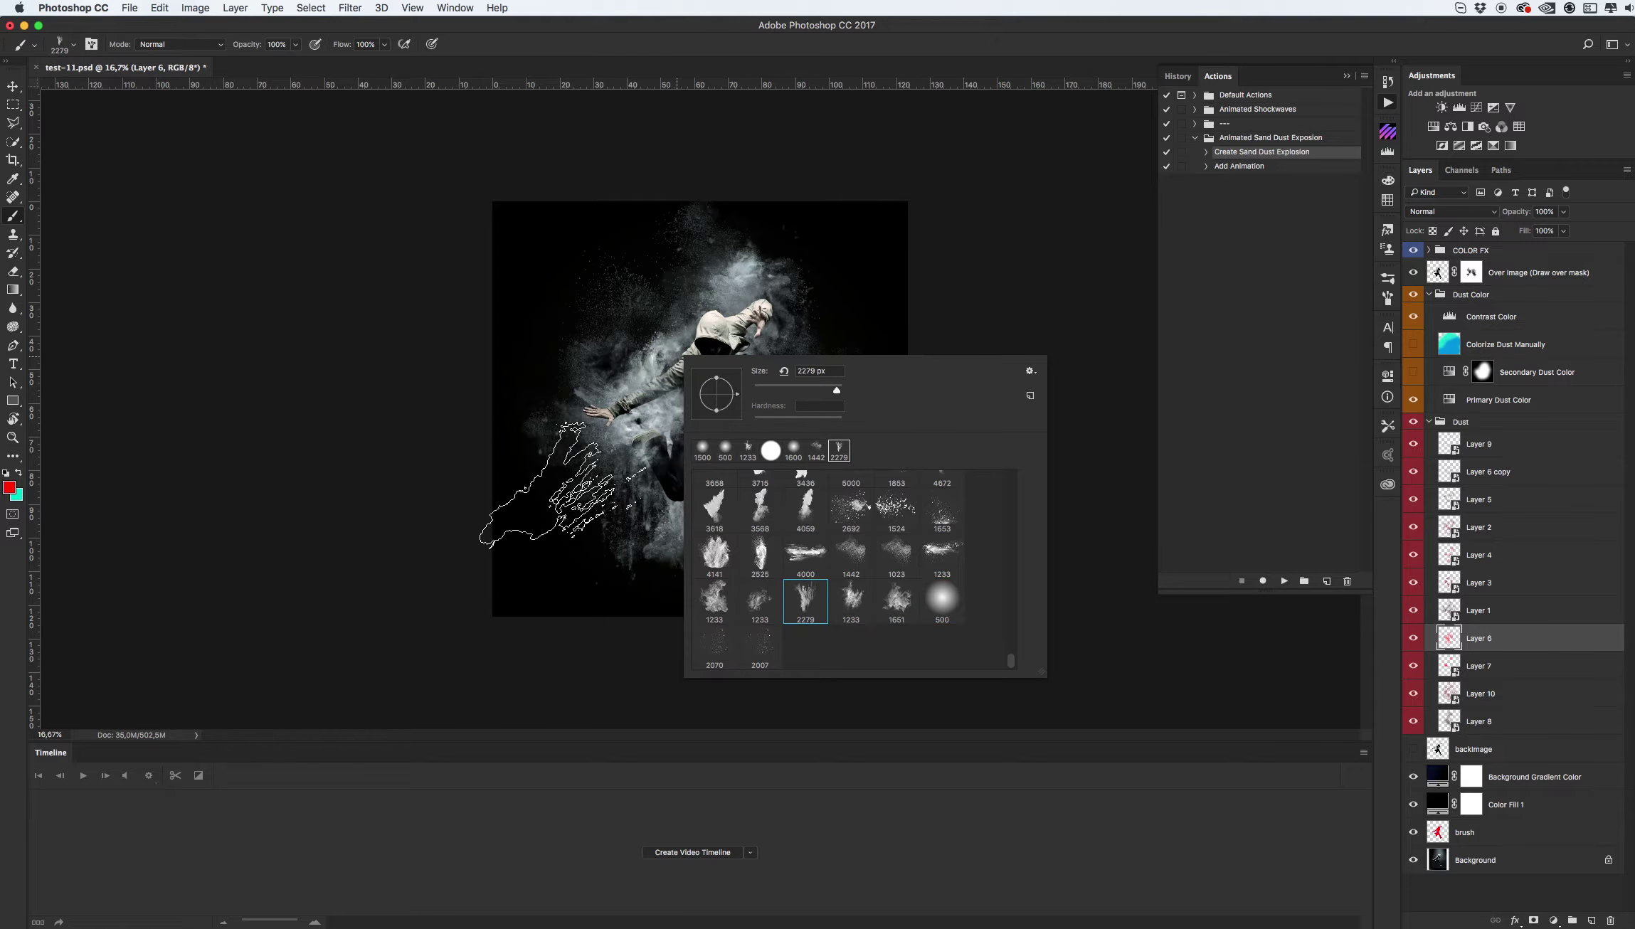
{"action": "key", "text": "Return"}
{"action": "left_click", "coordinate": [836, 458]}
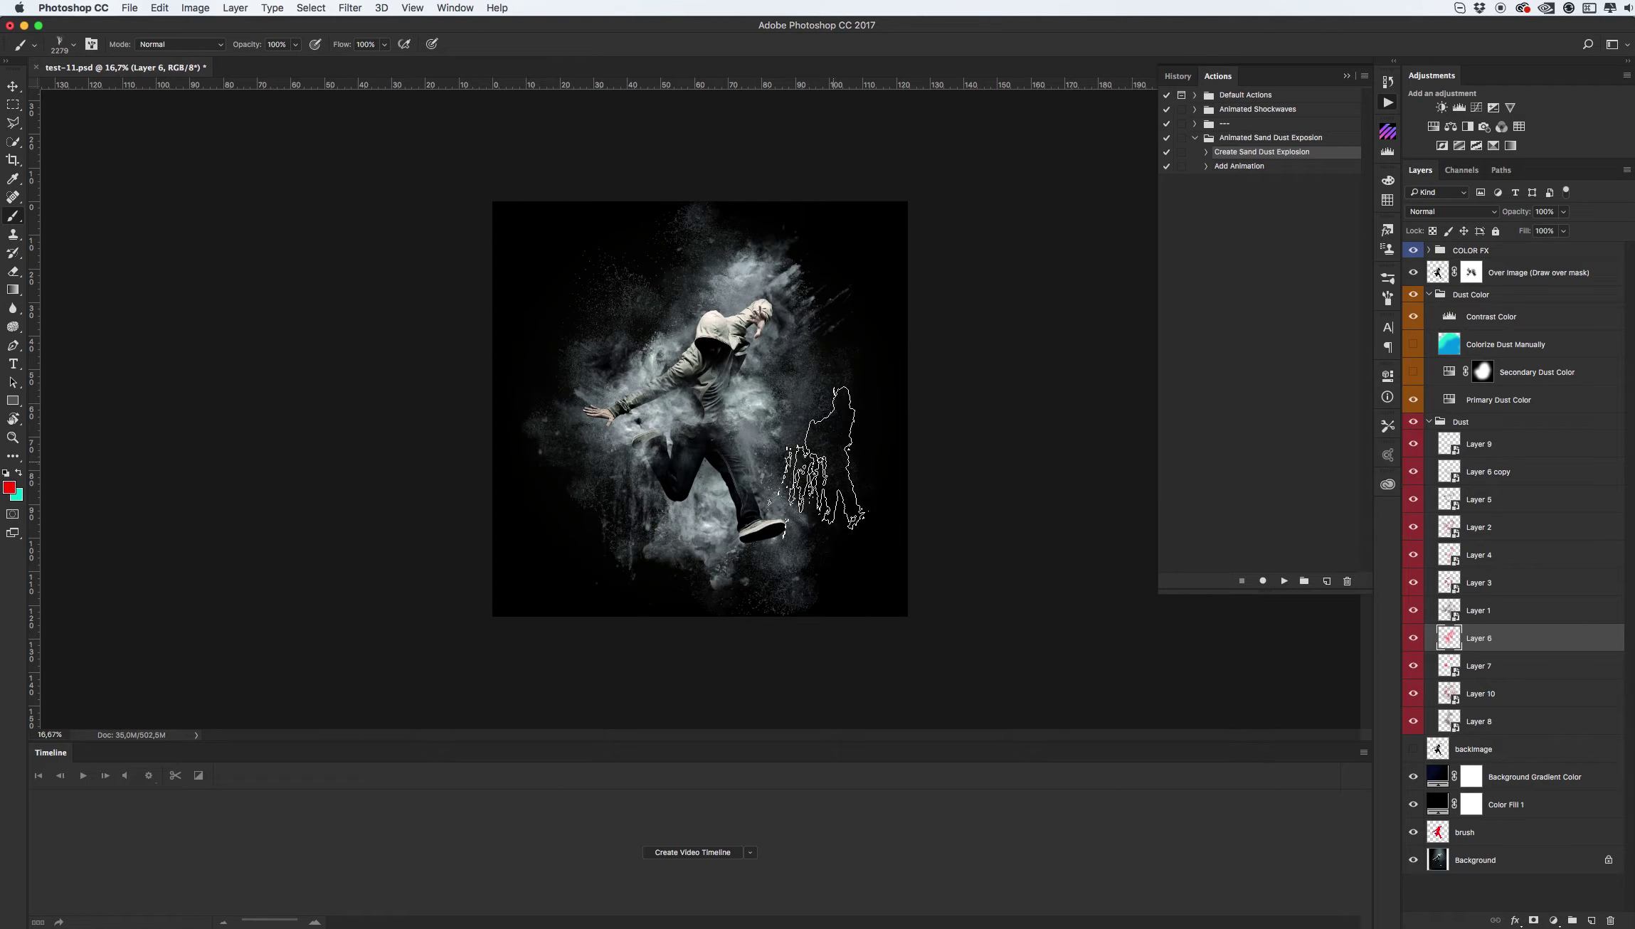
{"action": "left_click", "coordinate": [685, 376]}
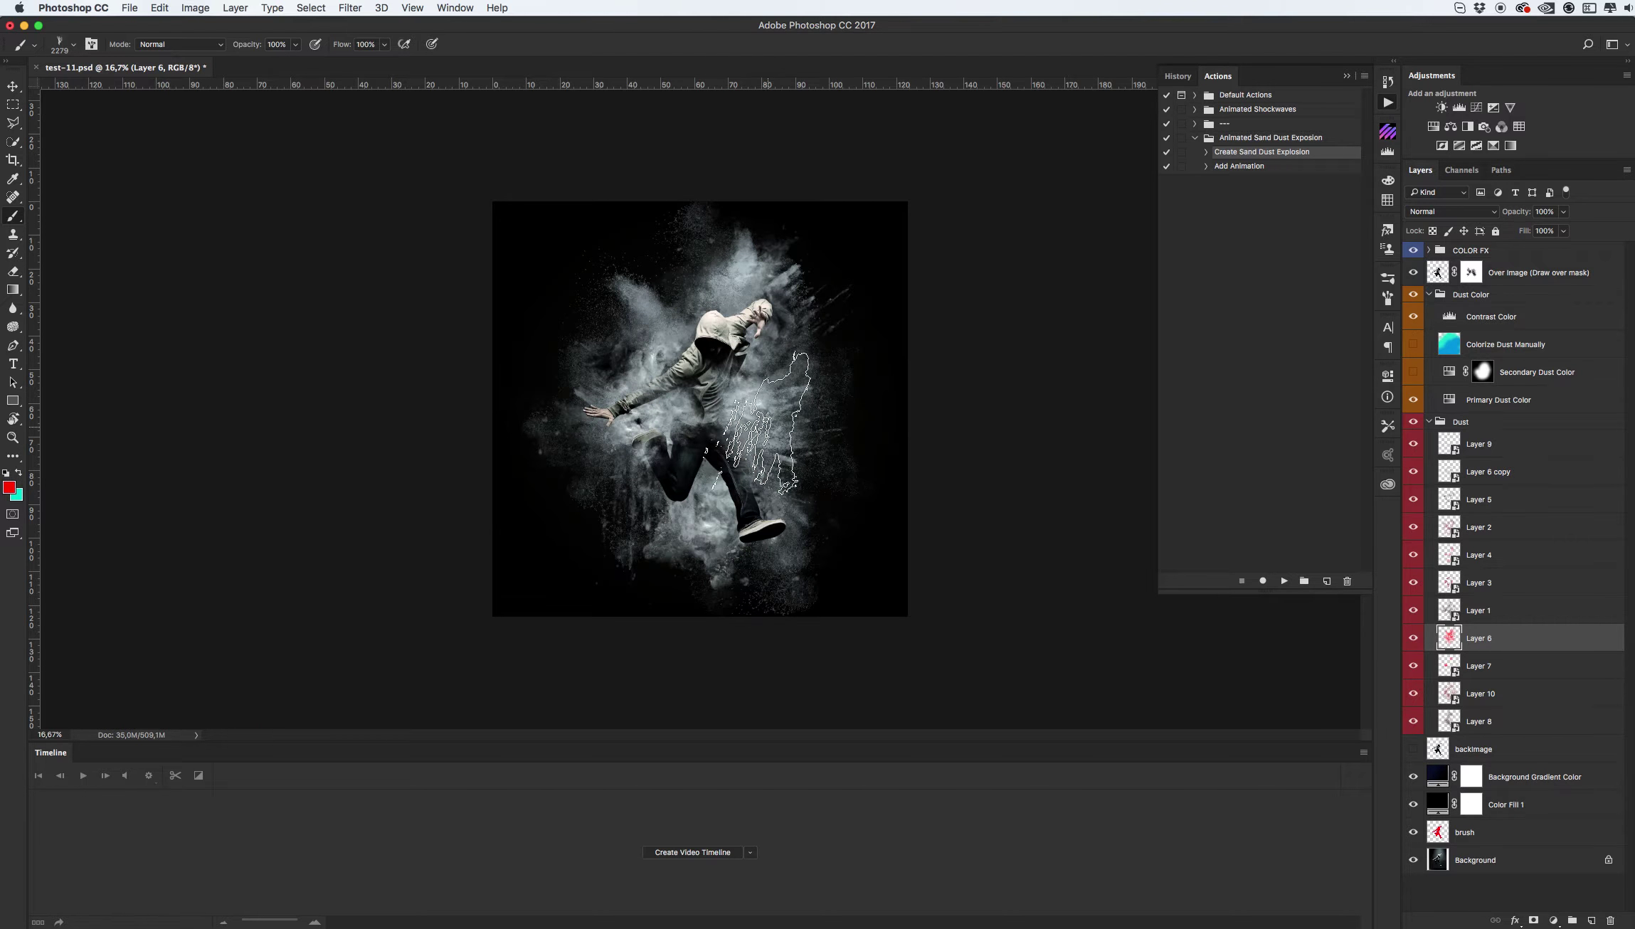
- Try erasing dust on Layer 6 beside the man with the 2279 px dust-shaped eraser, and undo the erasure
{"action": "right_click", "coordinate": [775, 423]}
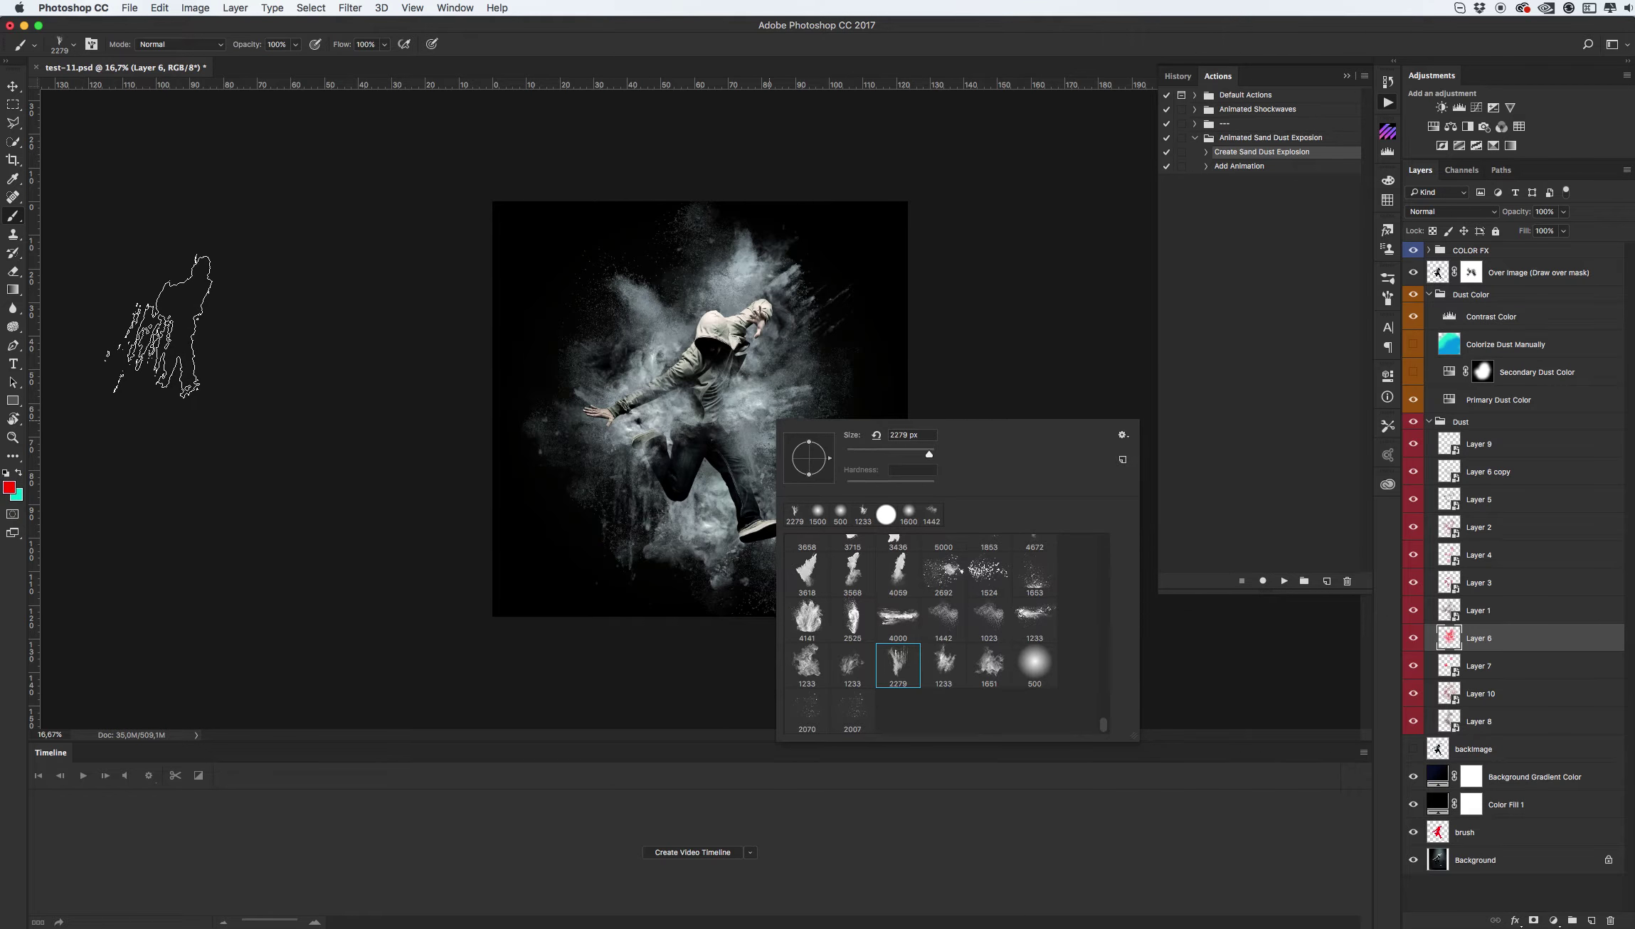
{"action": "left_click", "coordinate": [171, 326]}
{"action": "key", "text": "e"}
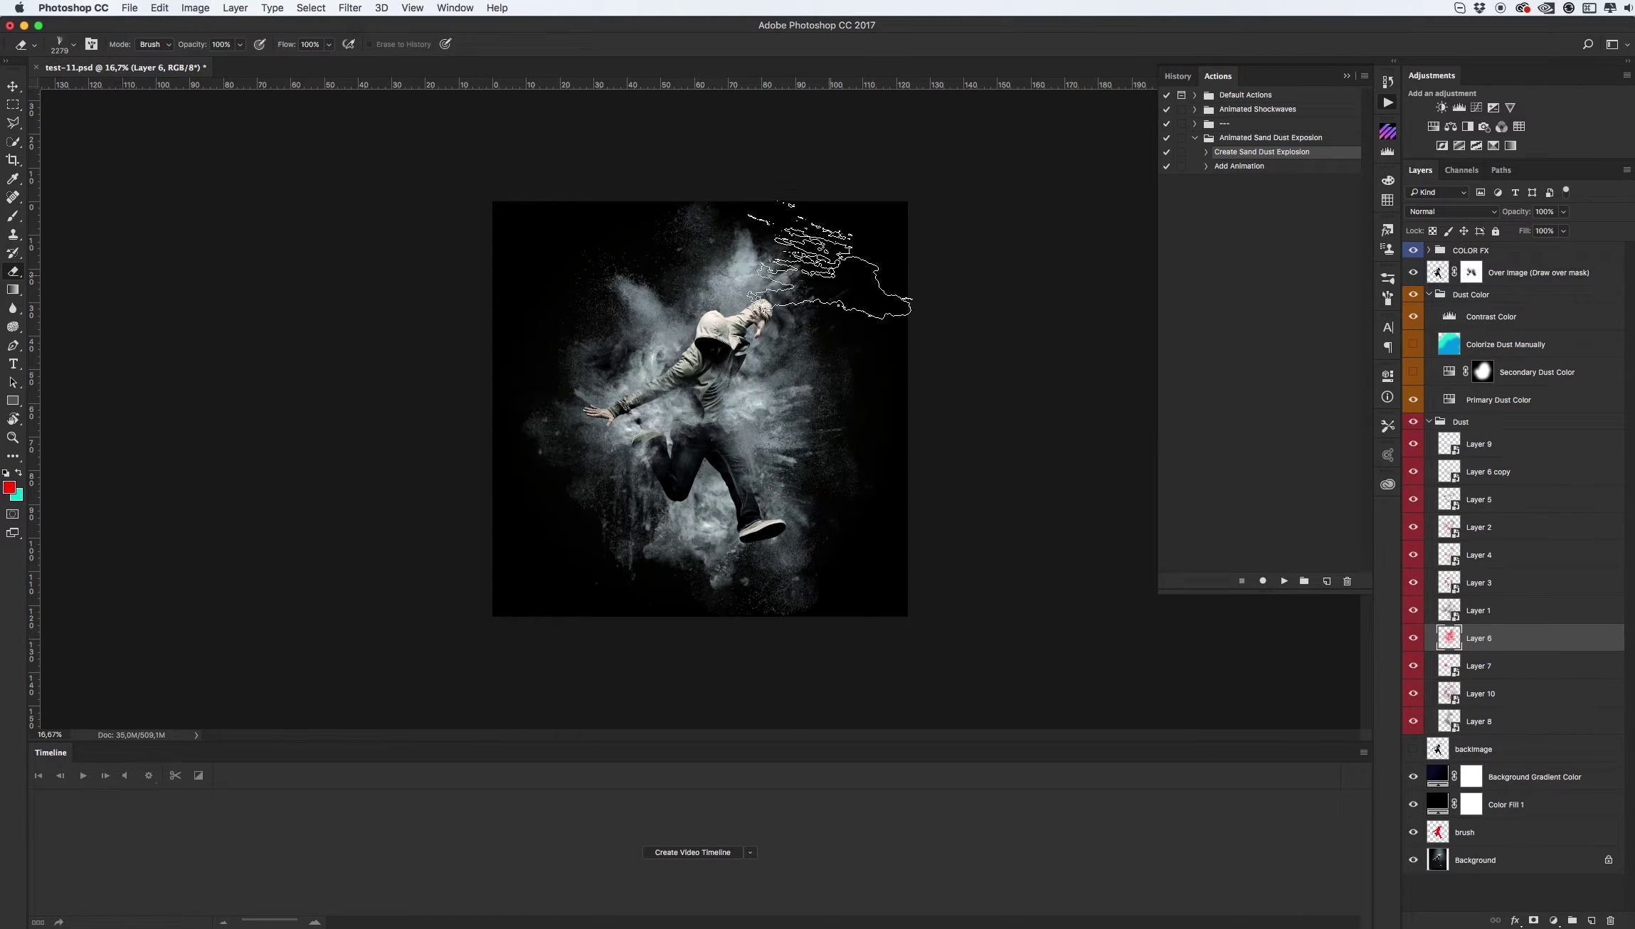
{"action": "left_click", "coordinate": [788, 468]}
{"action": "left_click", "coordinate": [838, 388]}
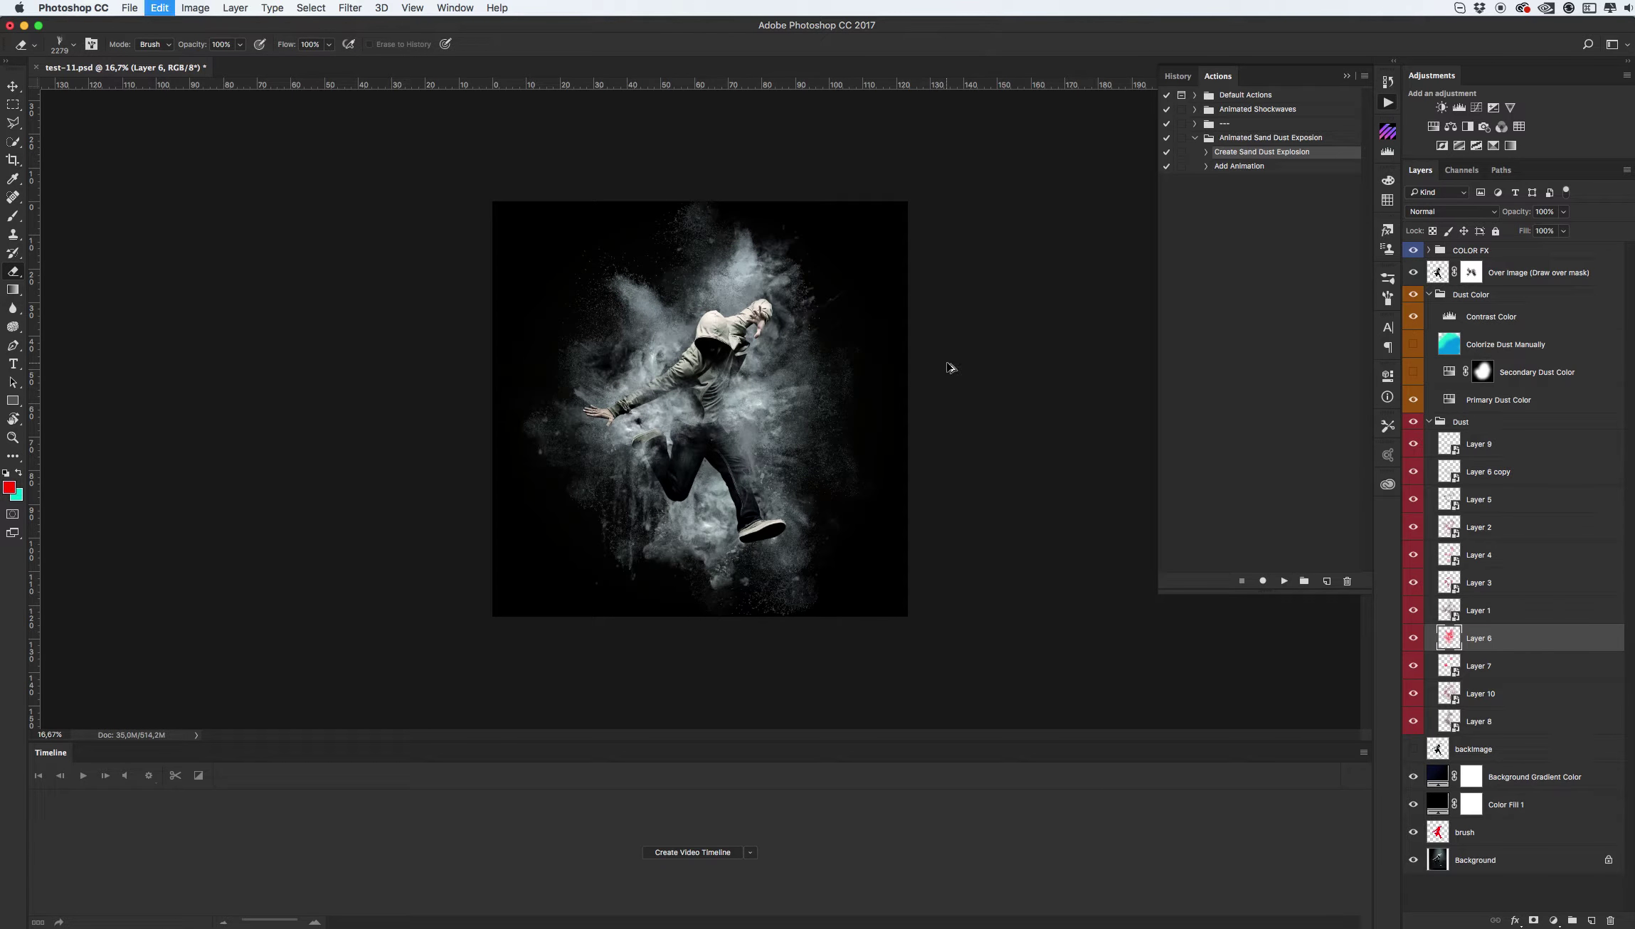
{"action": "key", "text": "super+z"}
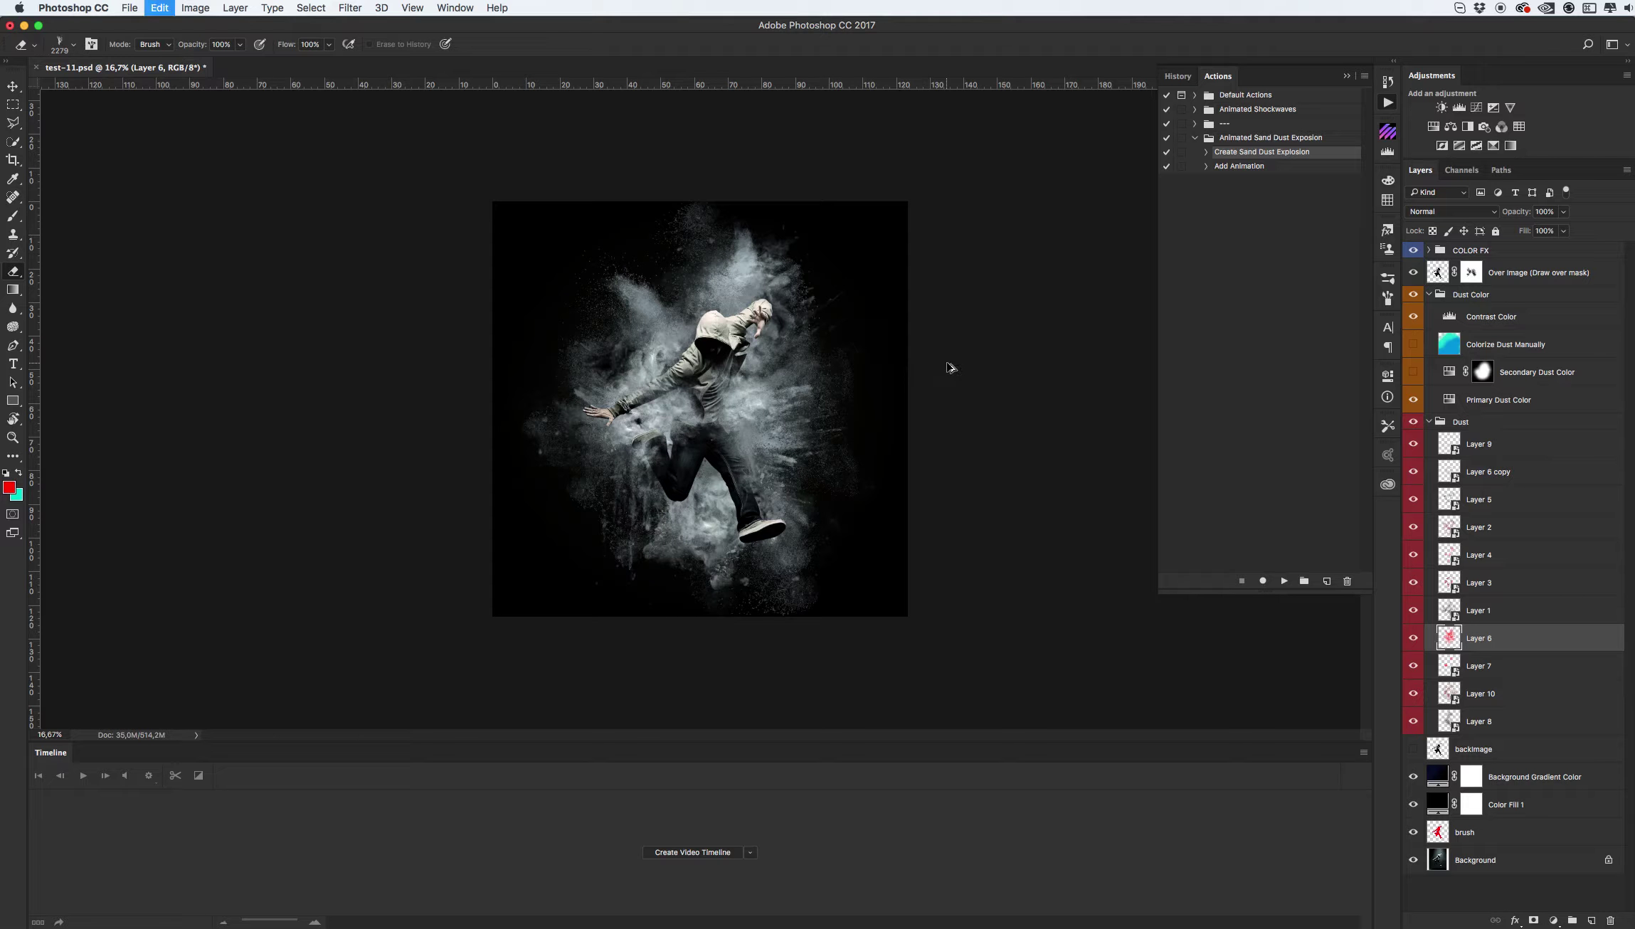
- Convert Layer 6 back to a smart object
{"action": "key", "text": "v"}
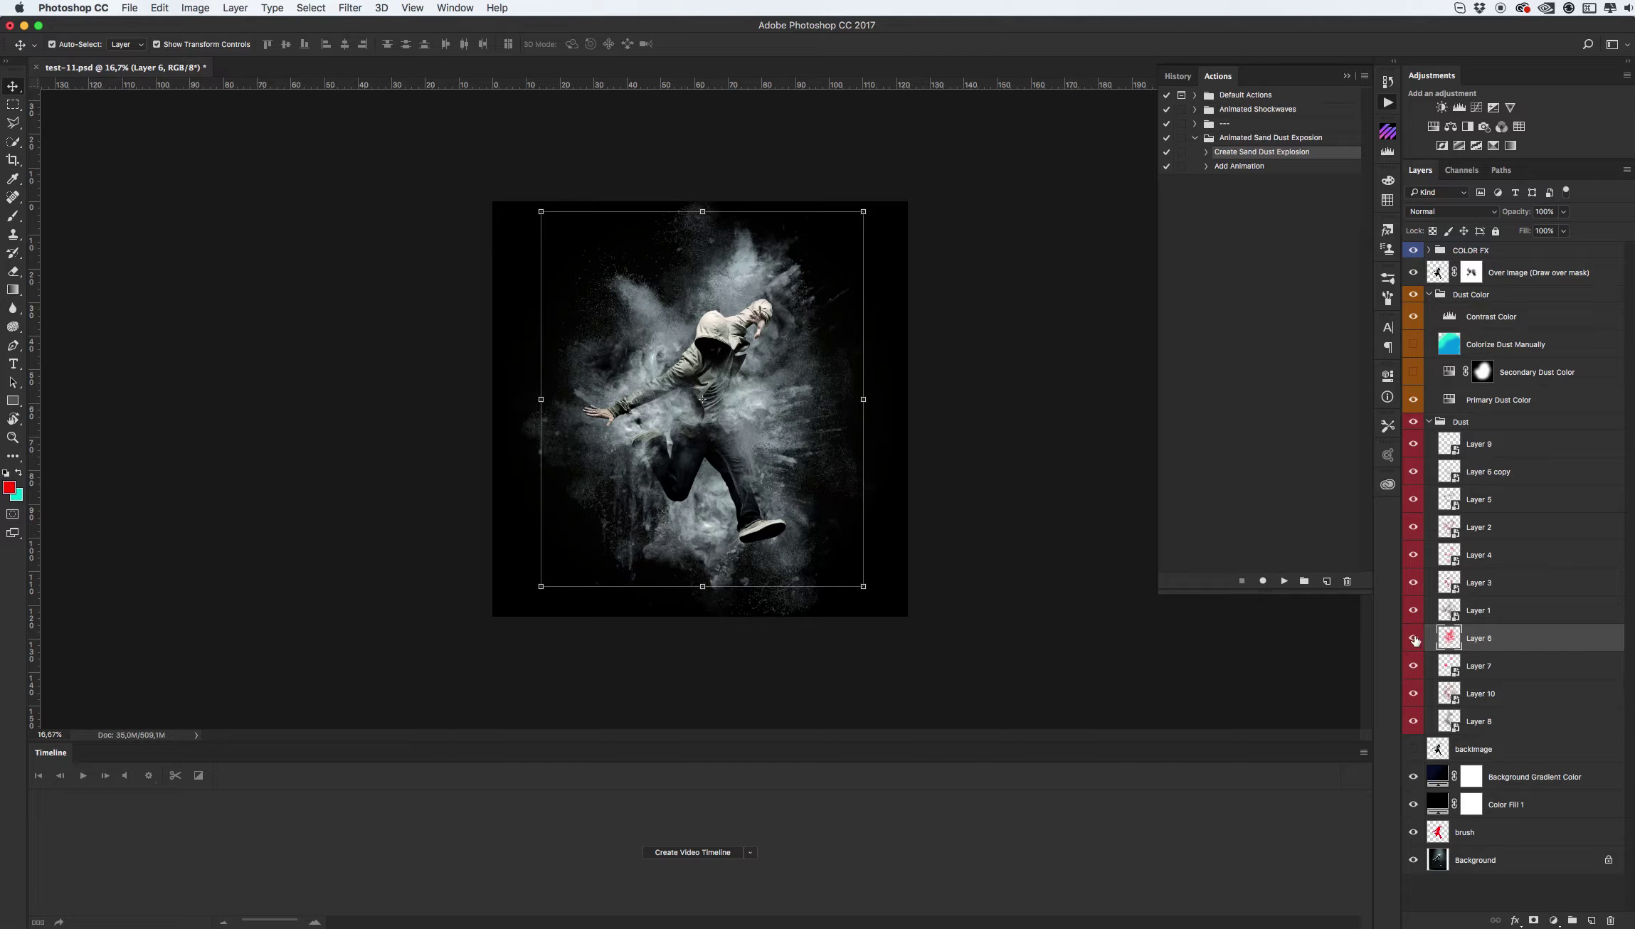
{"action": "right_click", "coordinate": [1506, 644]}
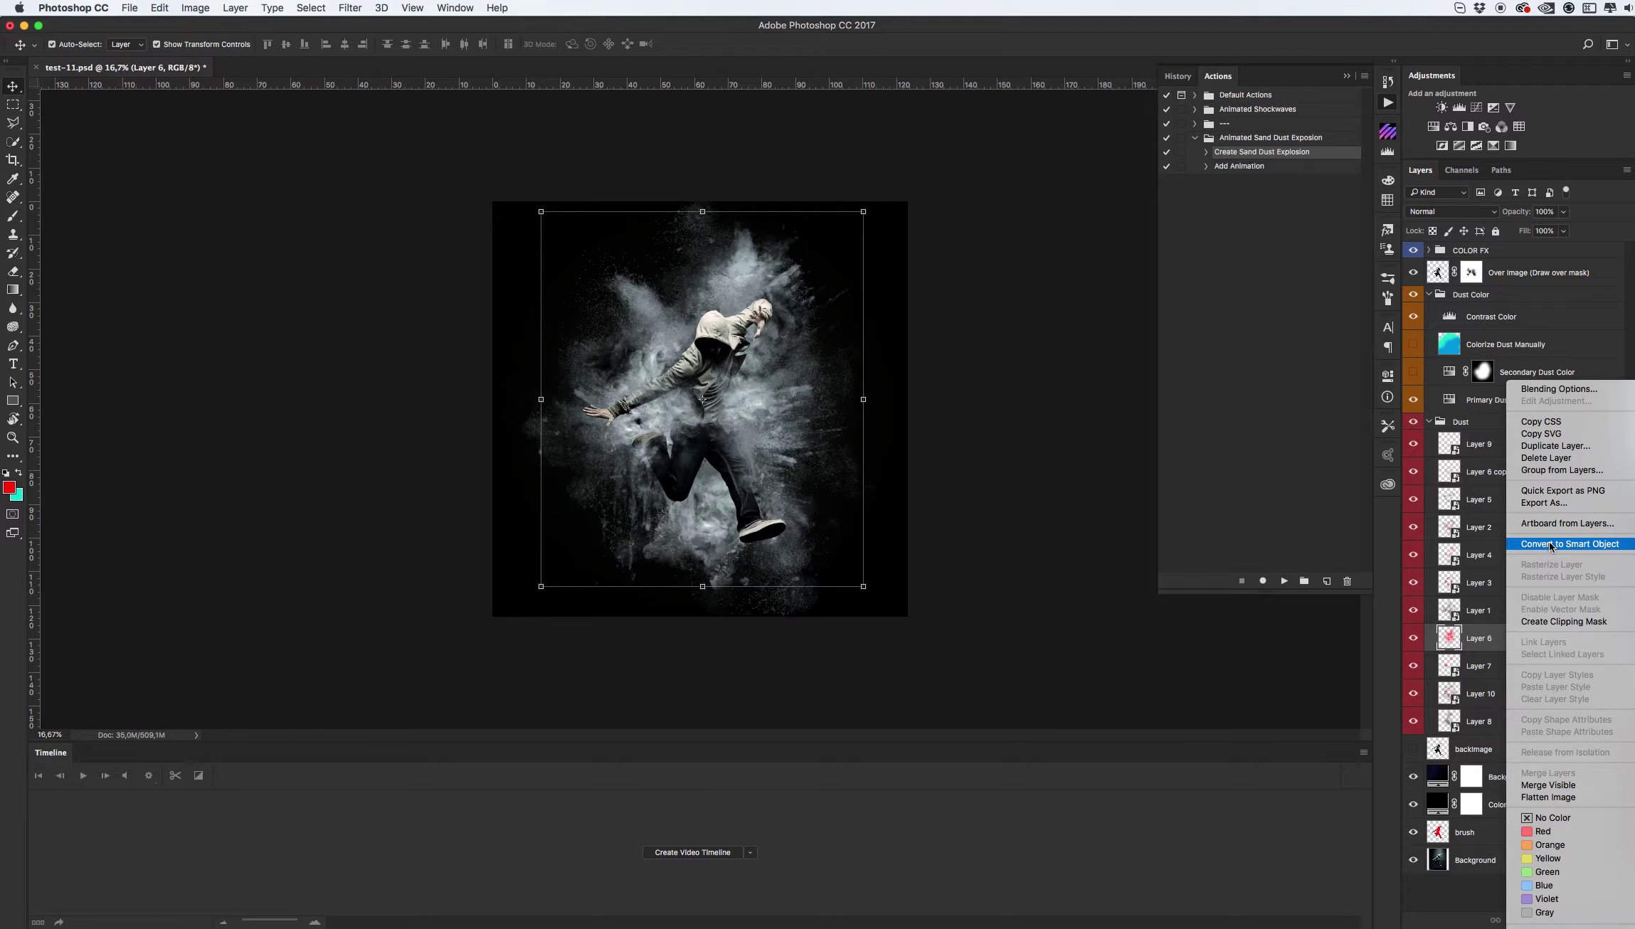
{"action": "left_click", "coordinate": [1585, 546]}
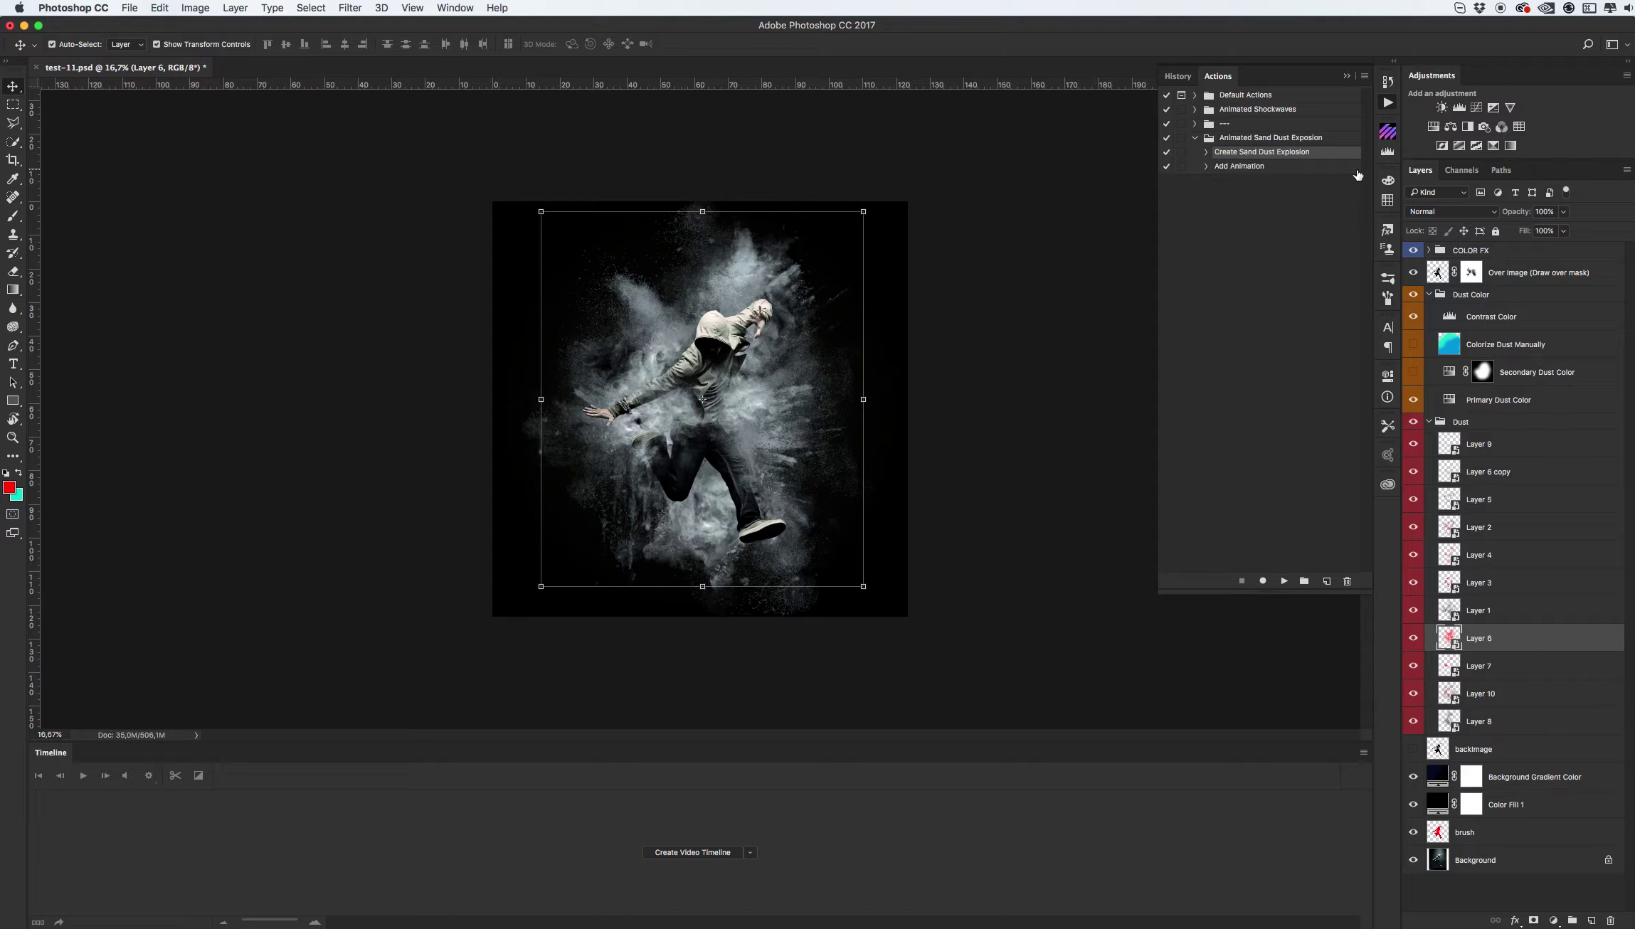
- Select the Add Animation action, deselect the layer, and resize the image to 600 × 600 pixels
{"action": "left_click", "coordinate": [1262, 166]}
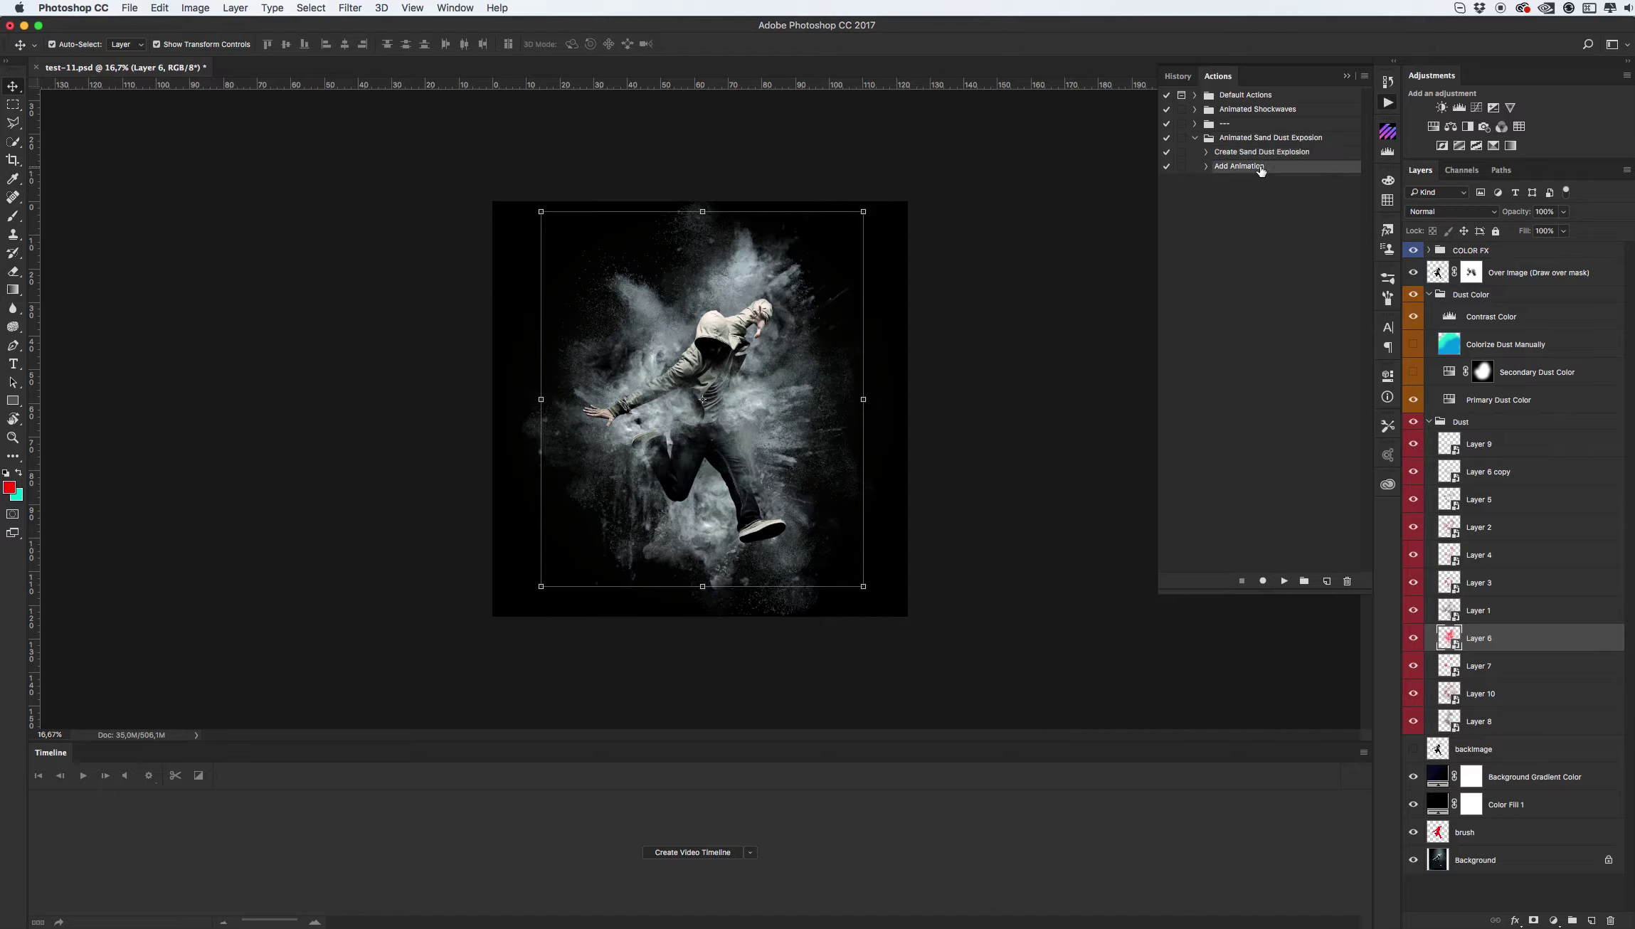
{"action": "left_click", "coordinate": [575, 161]}
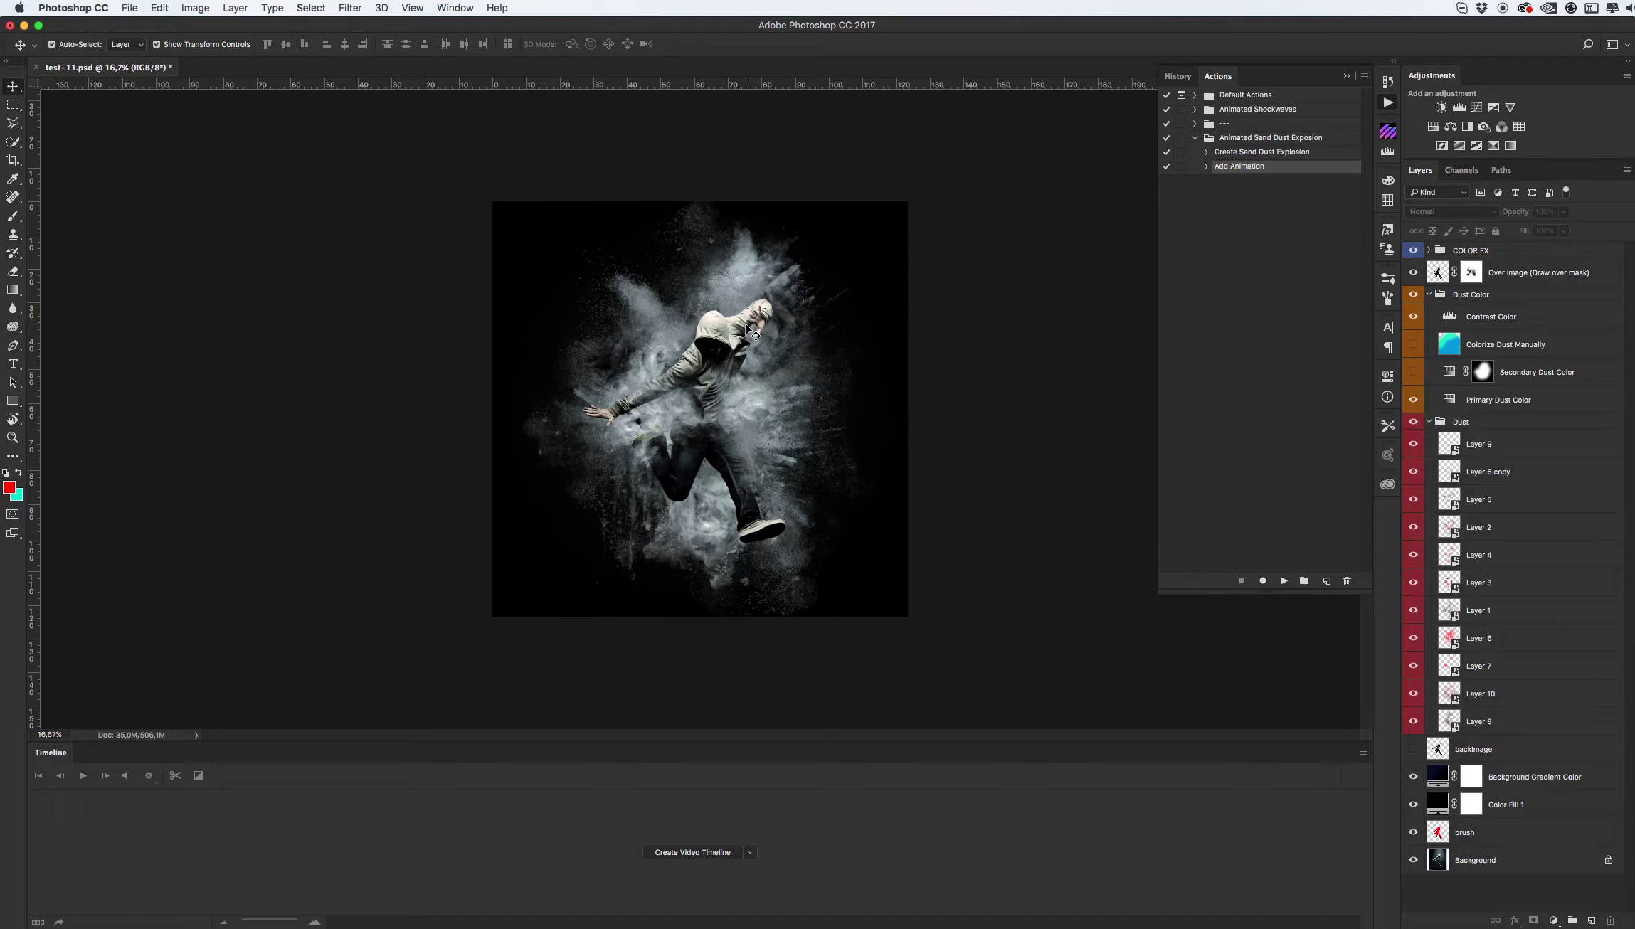
{"action": "key", "text": "super+alt+i"}
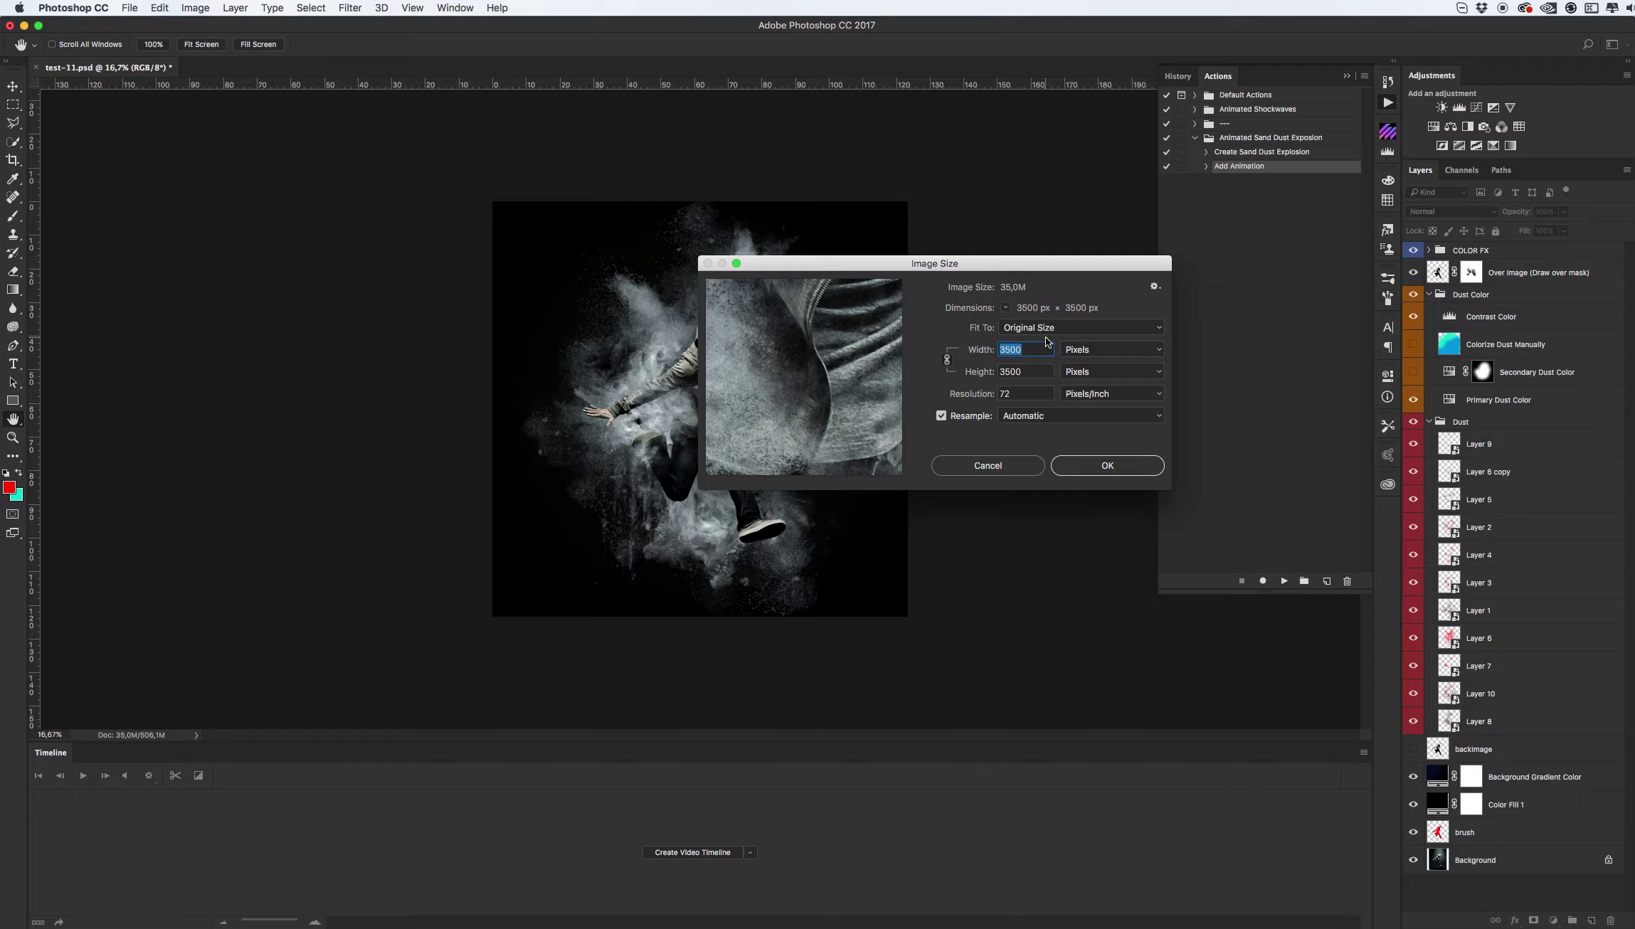
{"action": "type", "text": "6"}
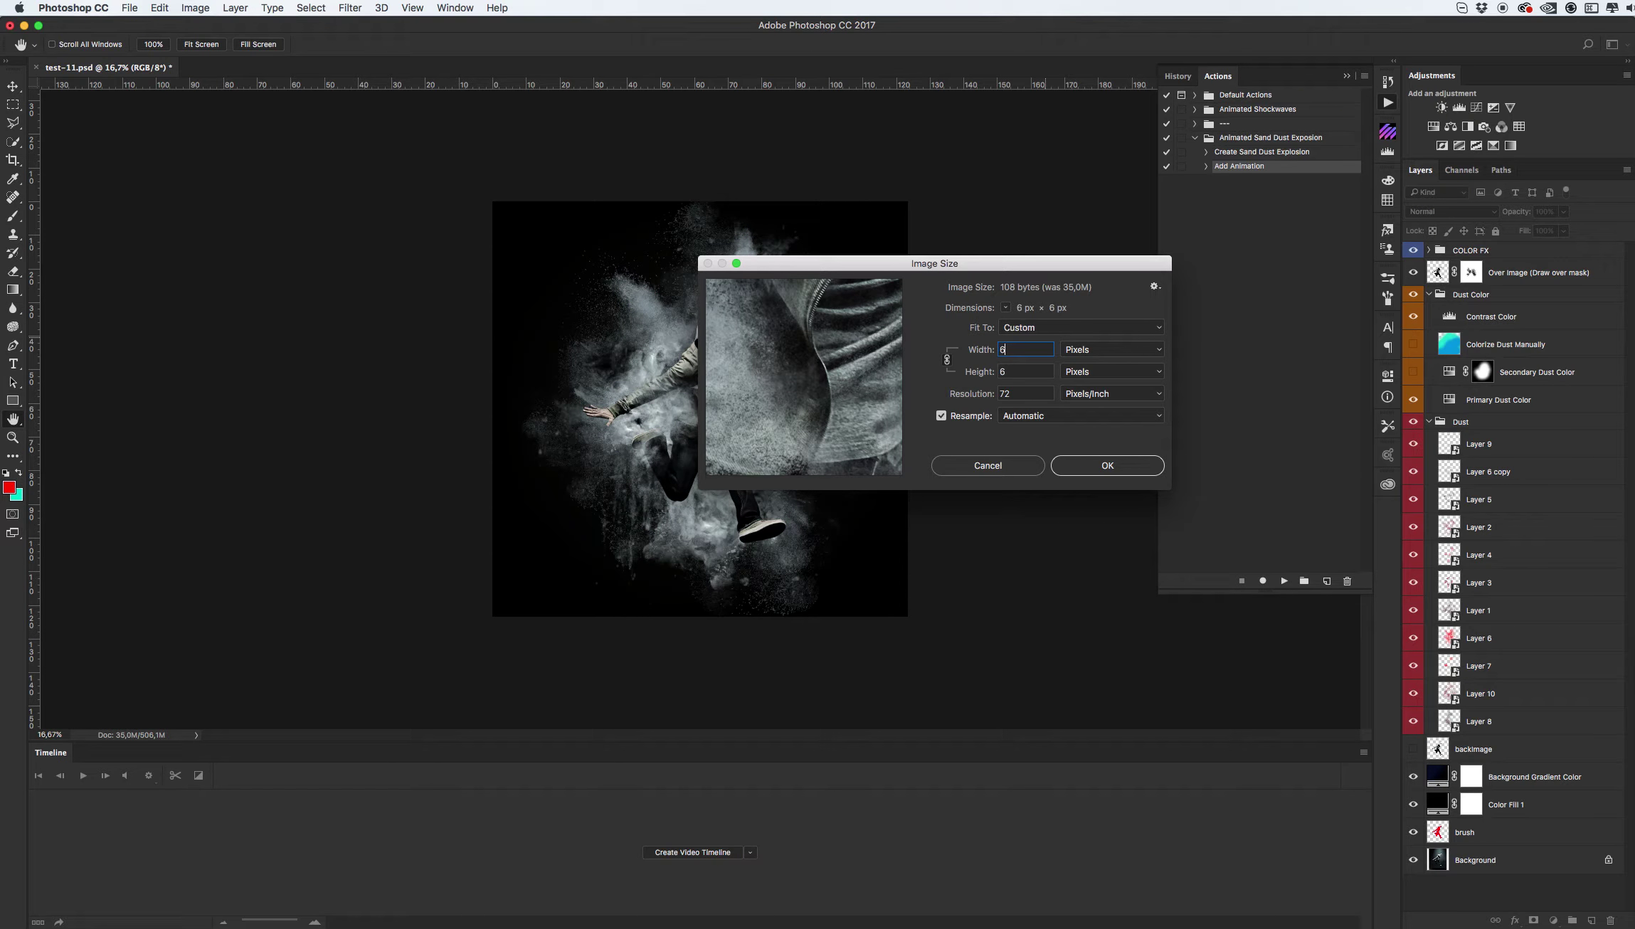
{"action": "type", "text": "00"}
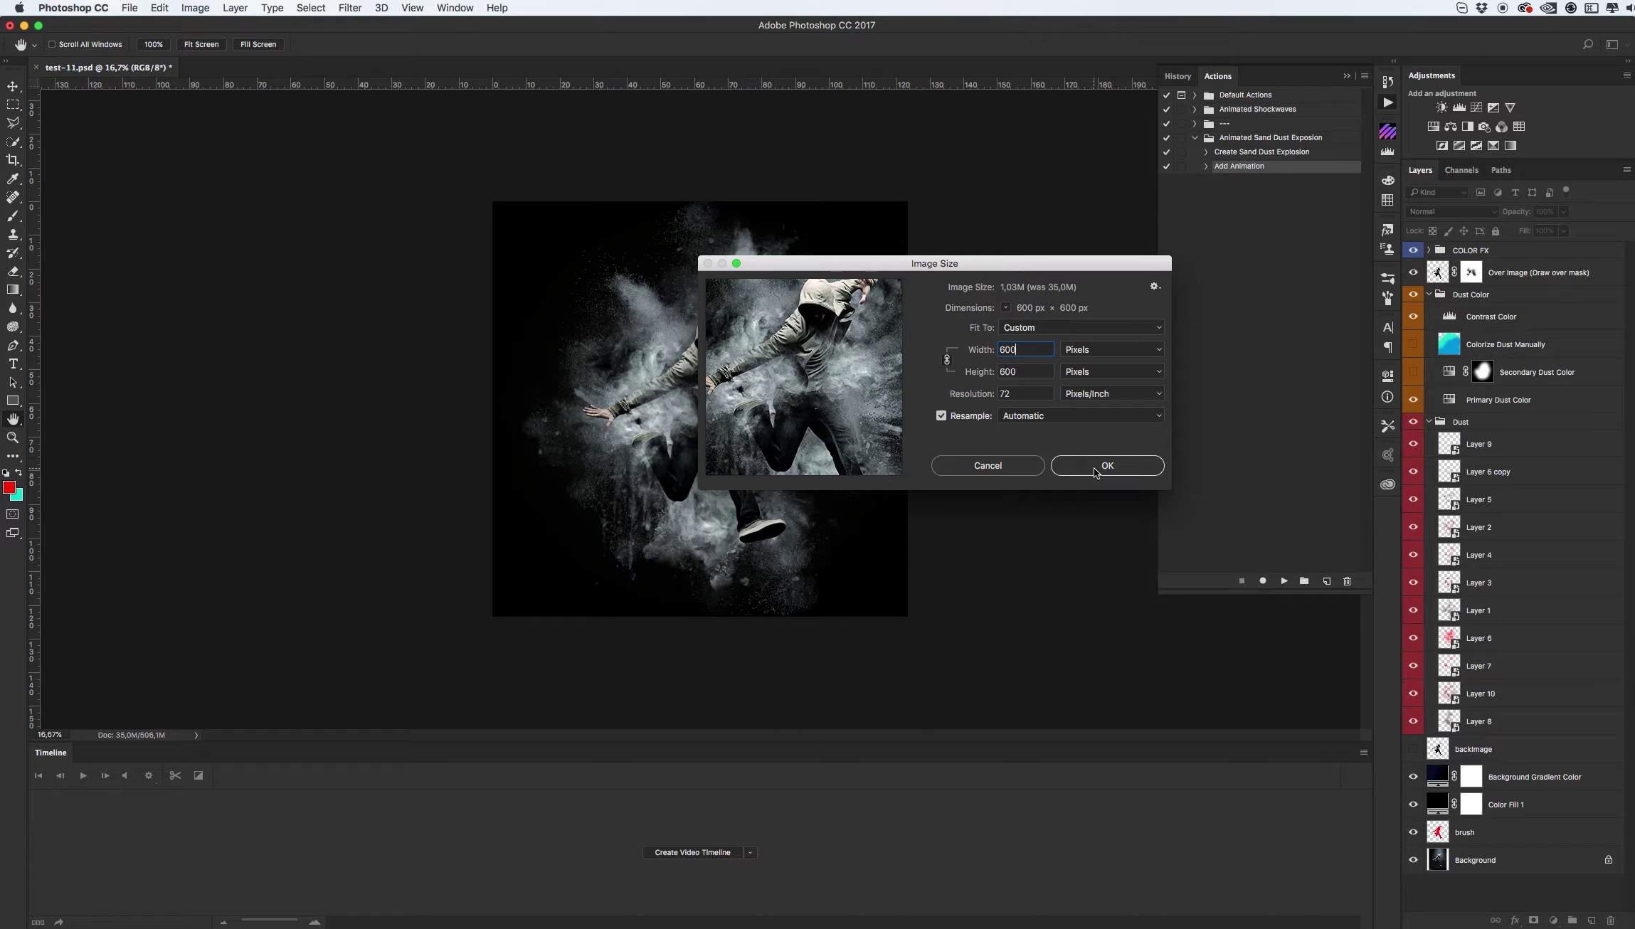
{"action": "key", "text": "Return"}
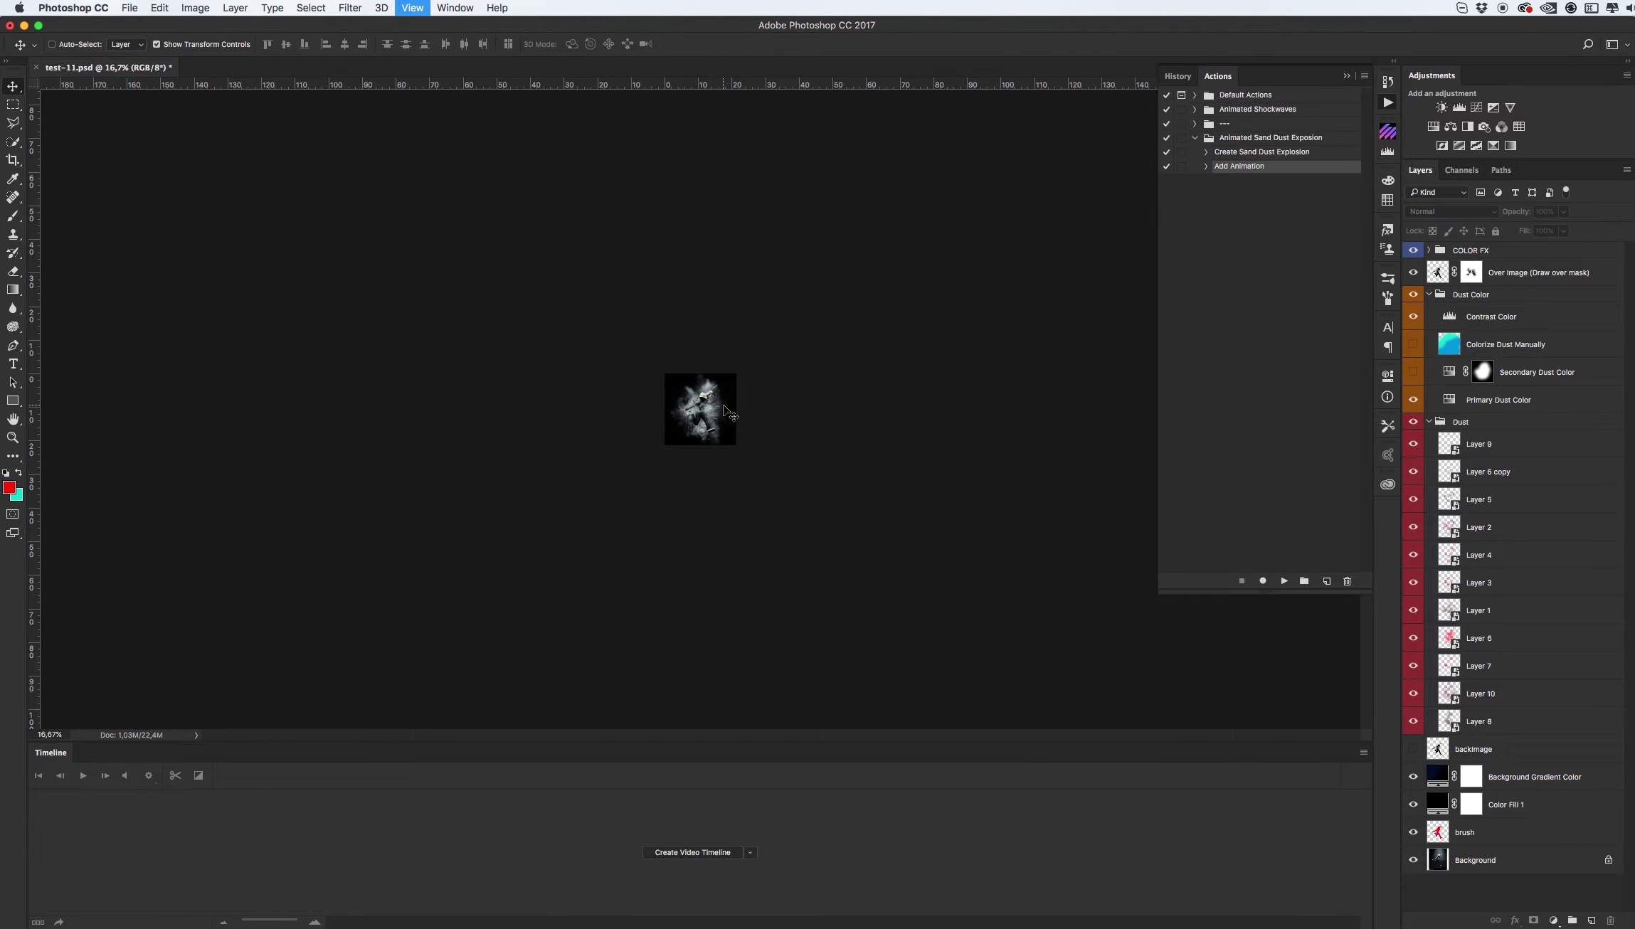
- Crop the sides of the image symmetrically to about 502 × 600 pixels
{"action": "key", "text": "super+1"}
{"action": "key", "text": "c"}
{"action": "left_click_drag", "start_coordinate": [915, 412], "coordinate": [878, 412]}
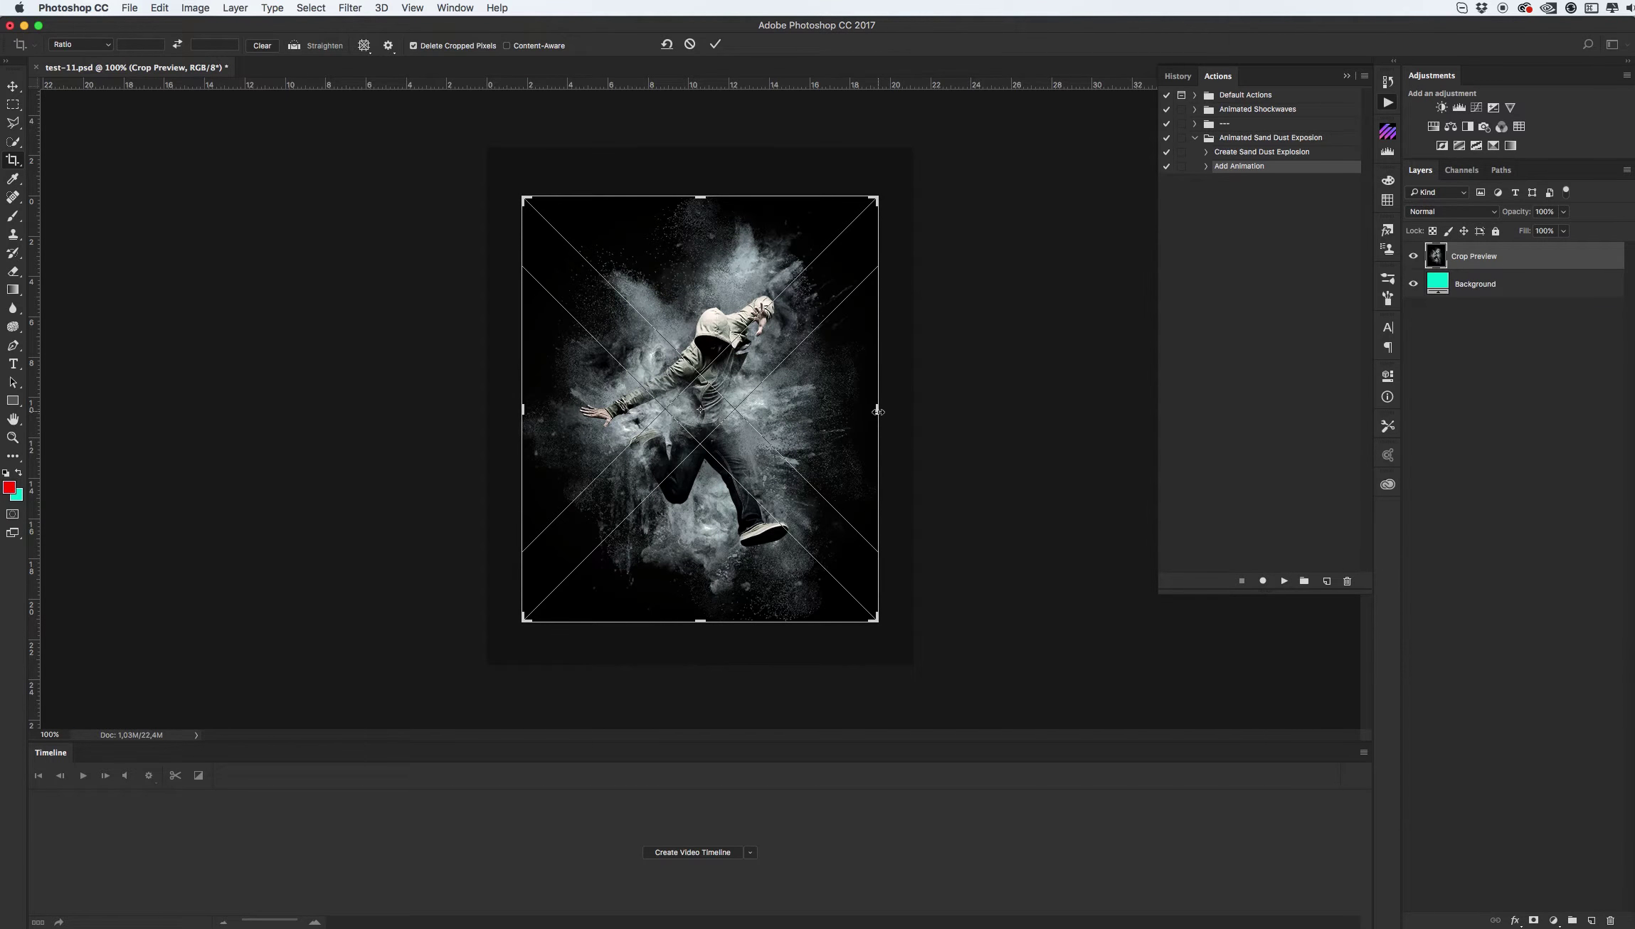
{"action": "key", "text": "Return"}
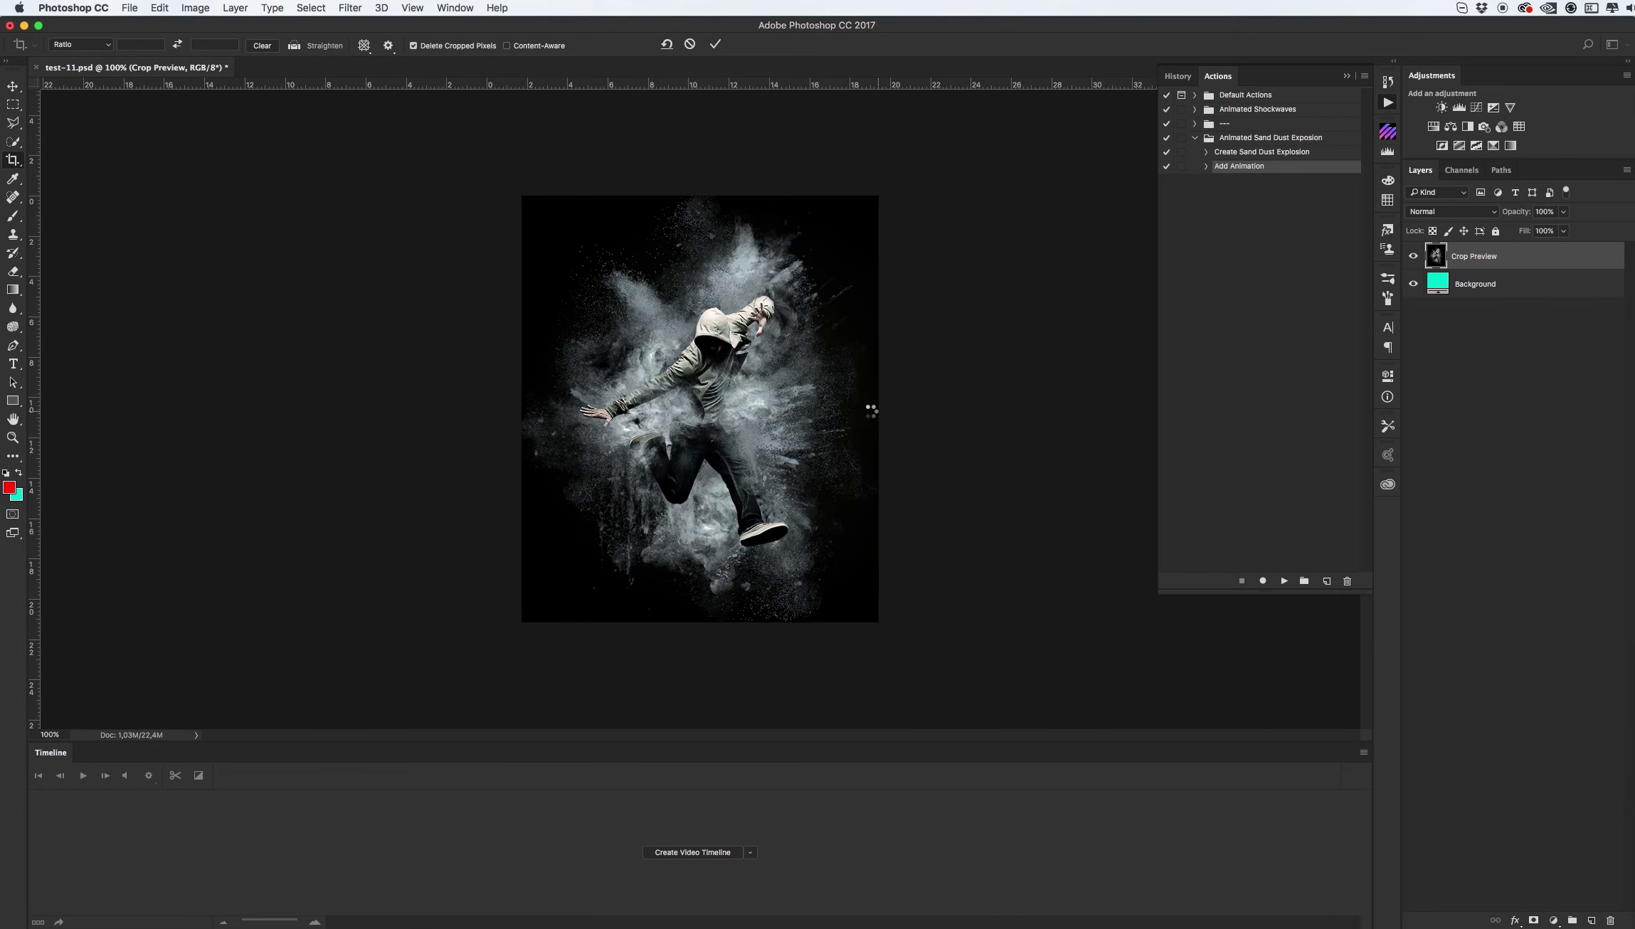
{"action": "key", "text": "v"}
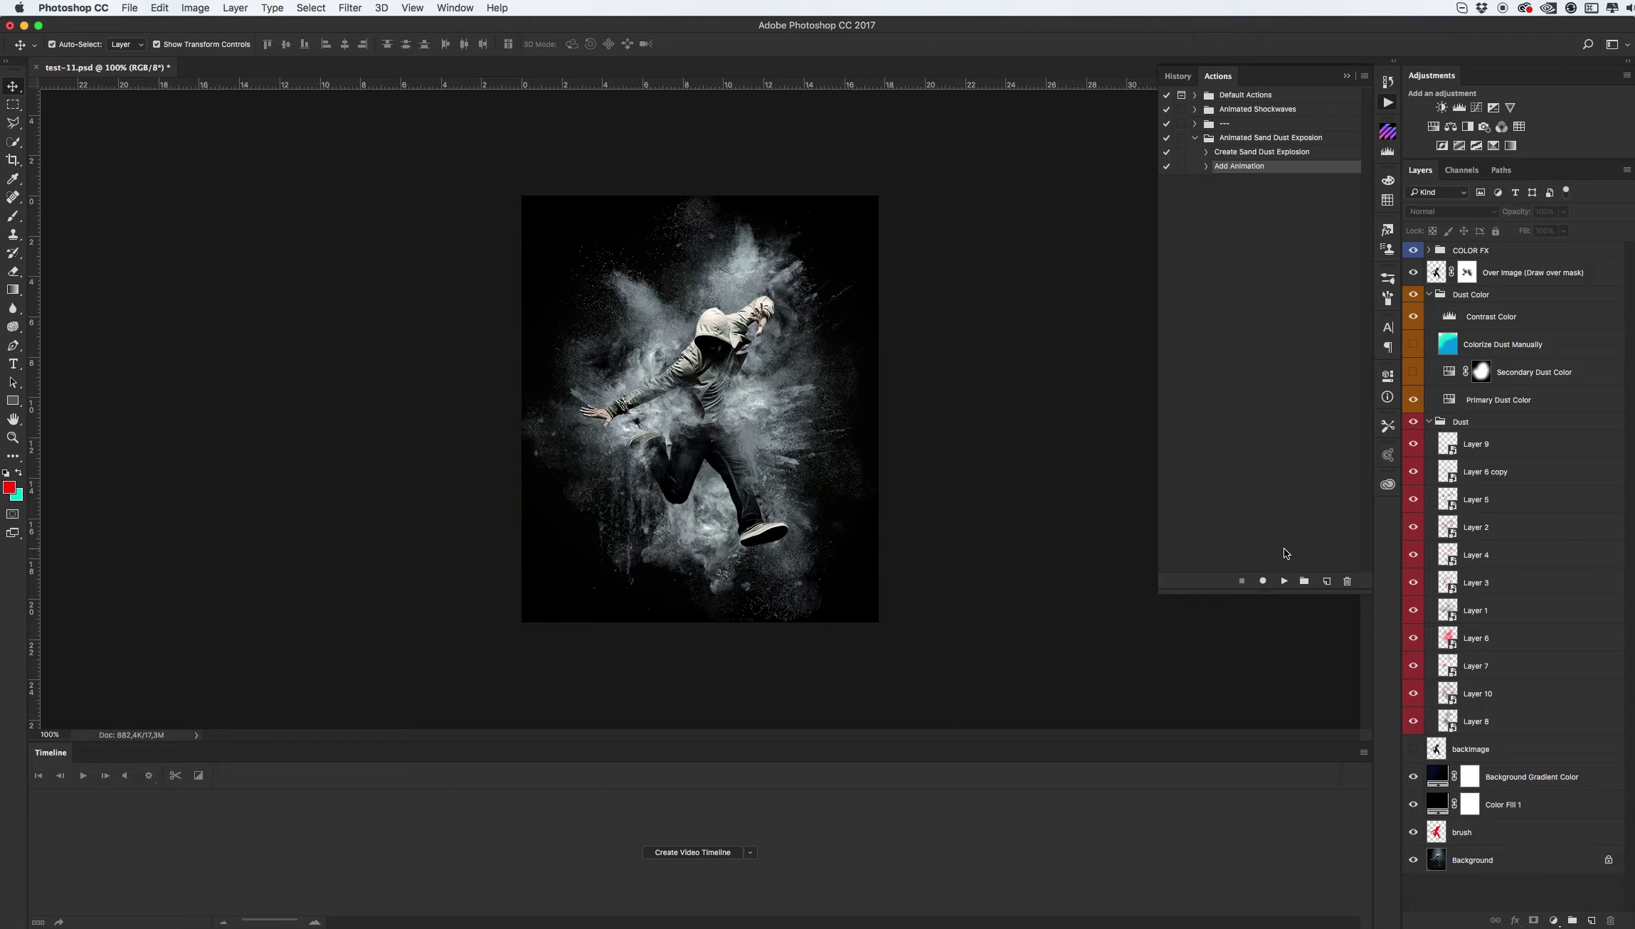
- Run the Add Animation action and play back the resulting dust animation in the timeline
{"action": "left_click", "coordinate": [1284, 582]}
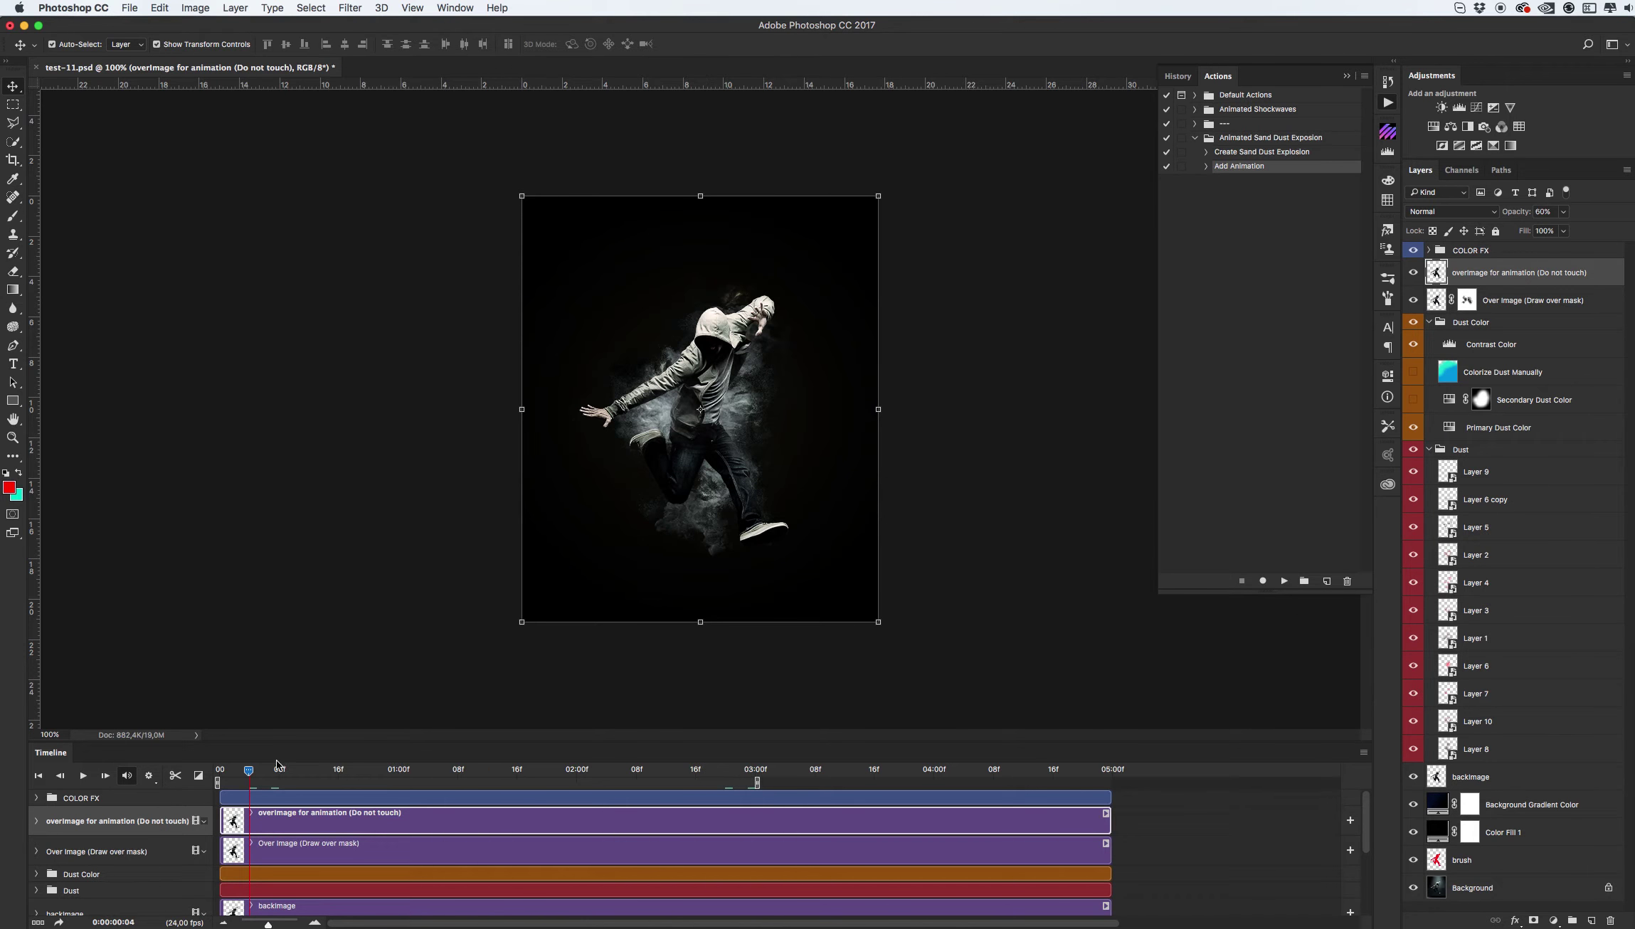
{"action": "left_click", "coordinate": [83, 776]}
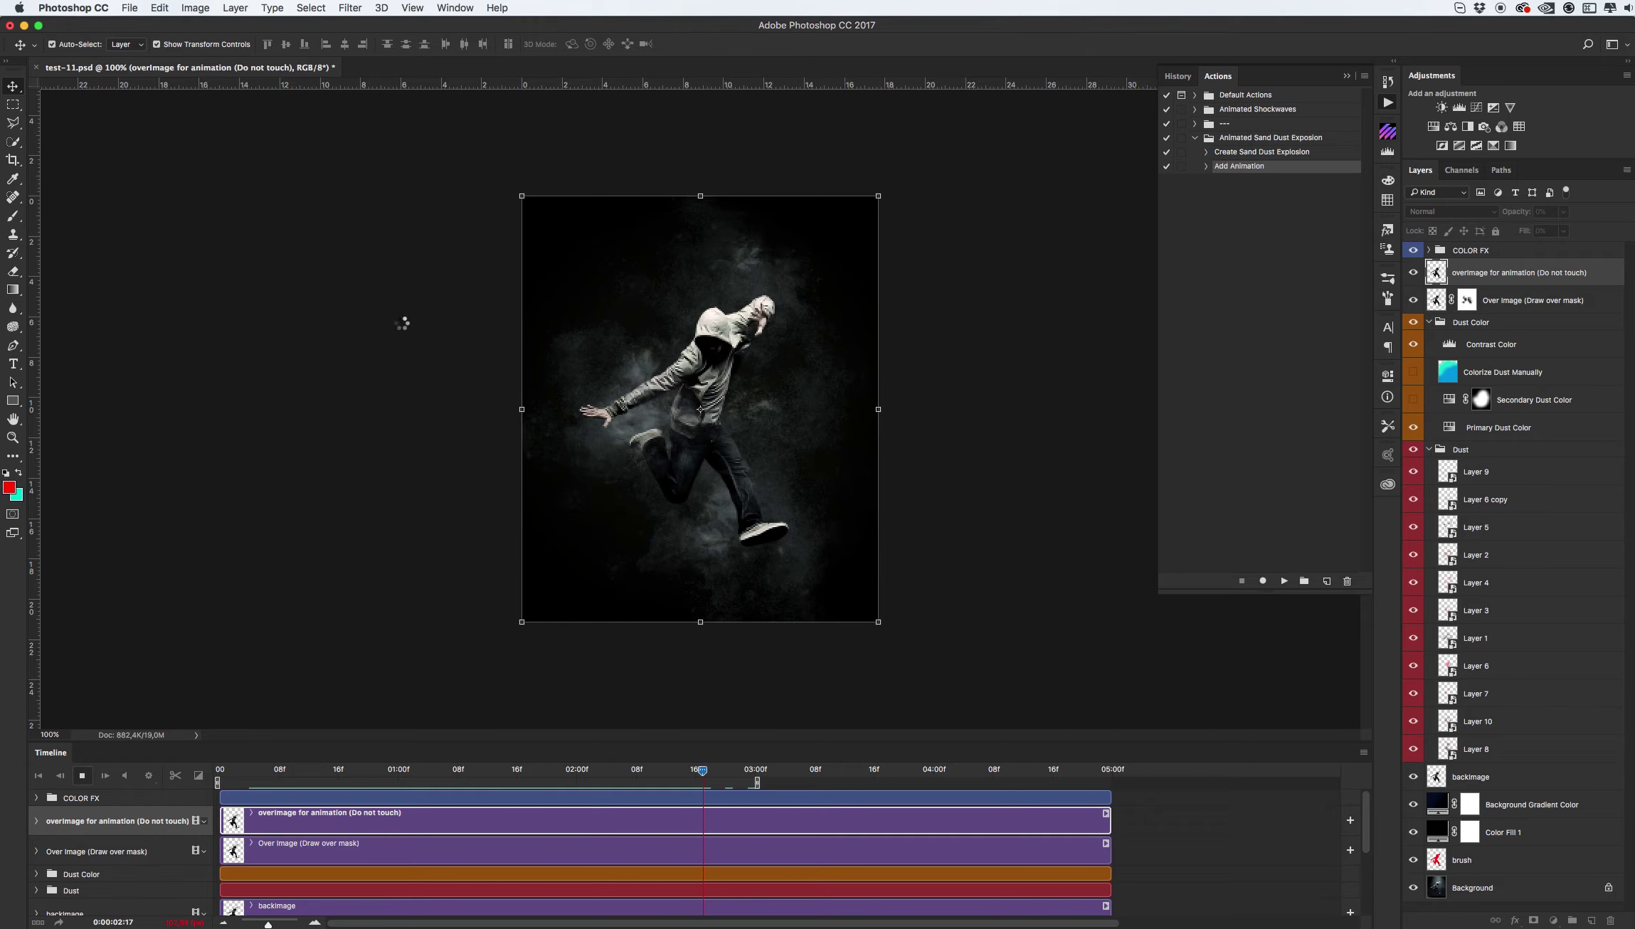
{"action": "key", "text": "space"}
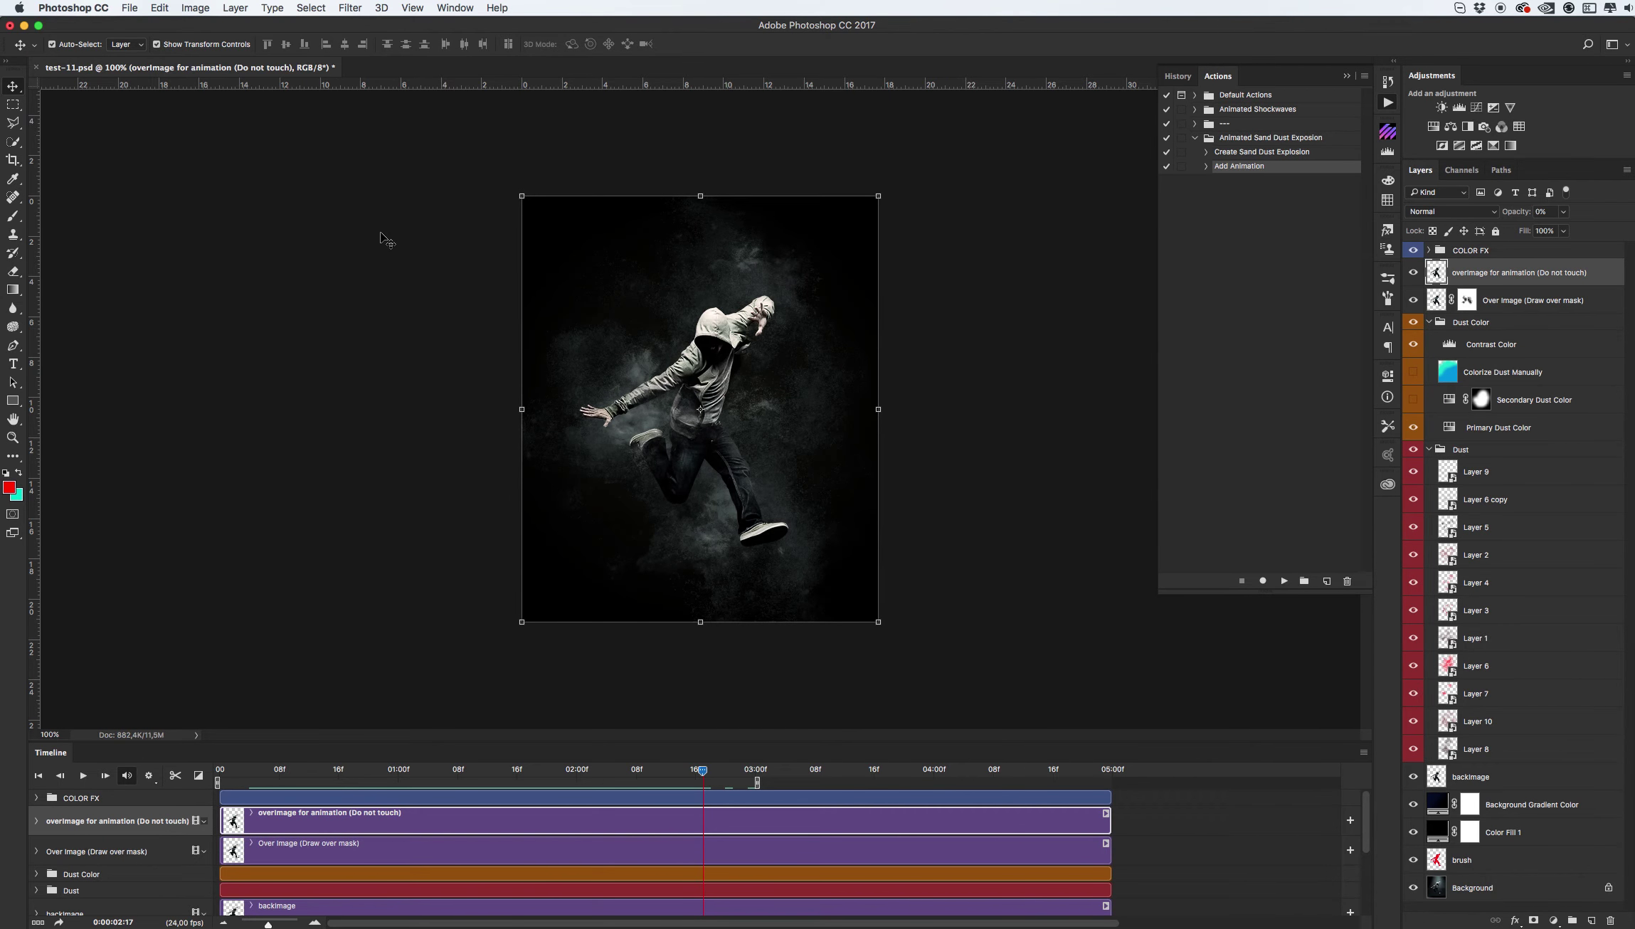
- Review the Render Video export settings with Photoshop Image Sequence as the encoder, and cancel without rendering
{"action": "left_click", "coordinate": [127, 11]}
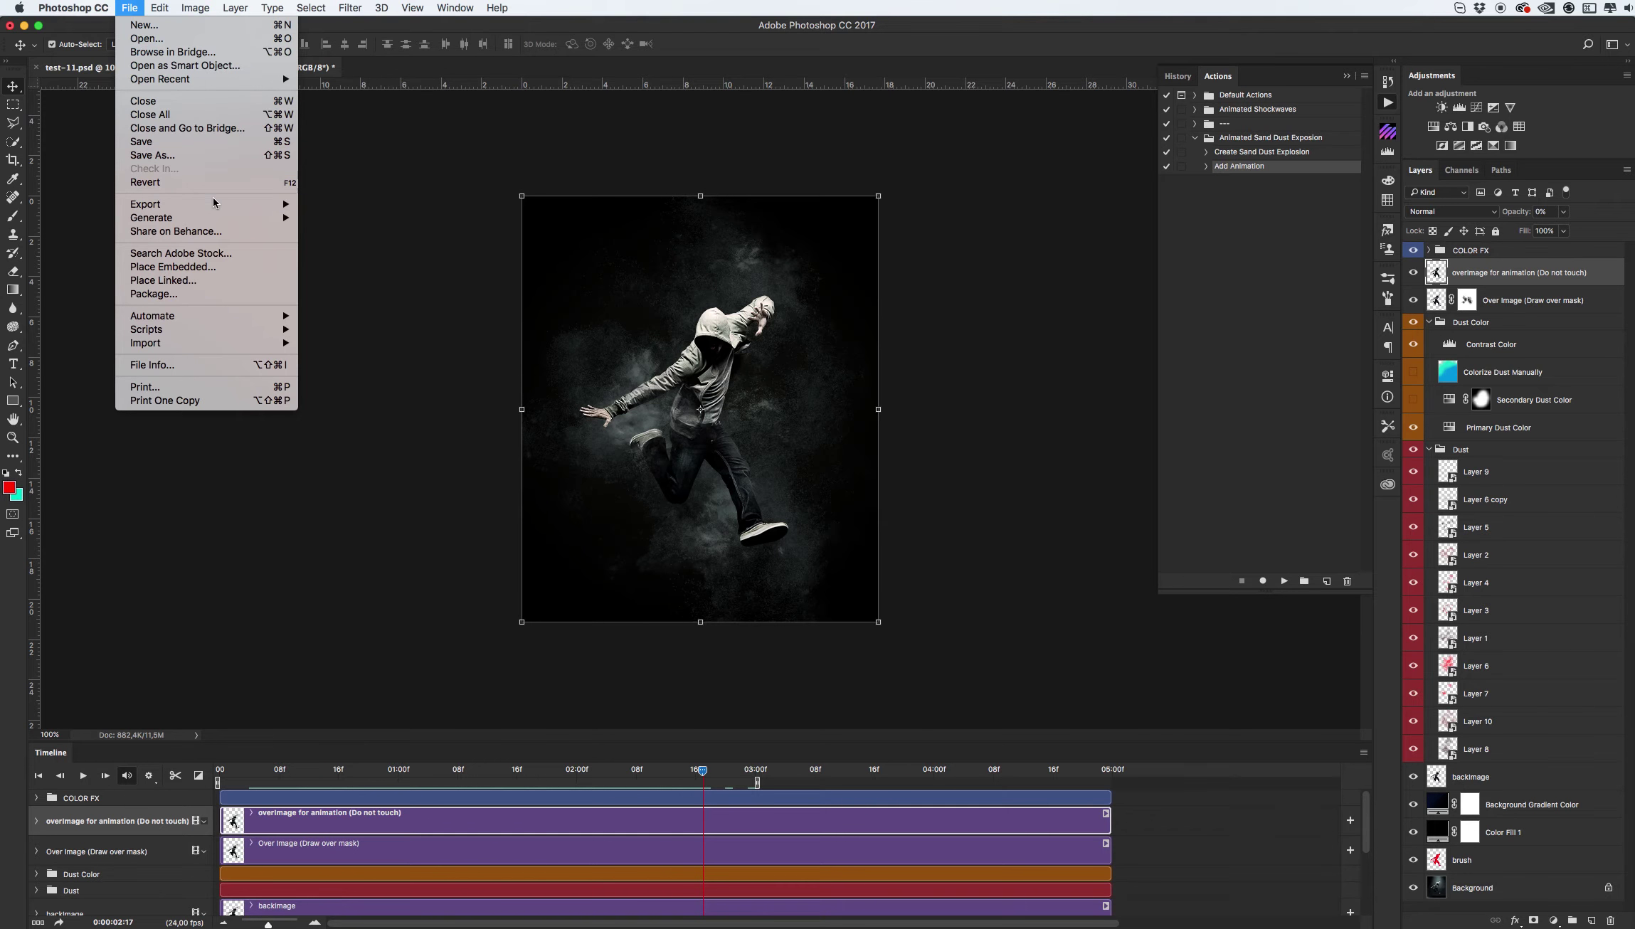
{"action": "mouse_move", "coordinate": [260, 206]}
{"action": "left_click", "coordinate": [367, 402]}
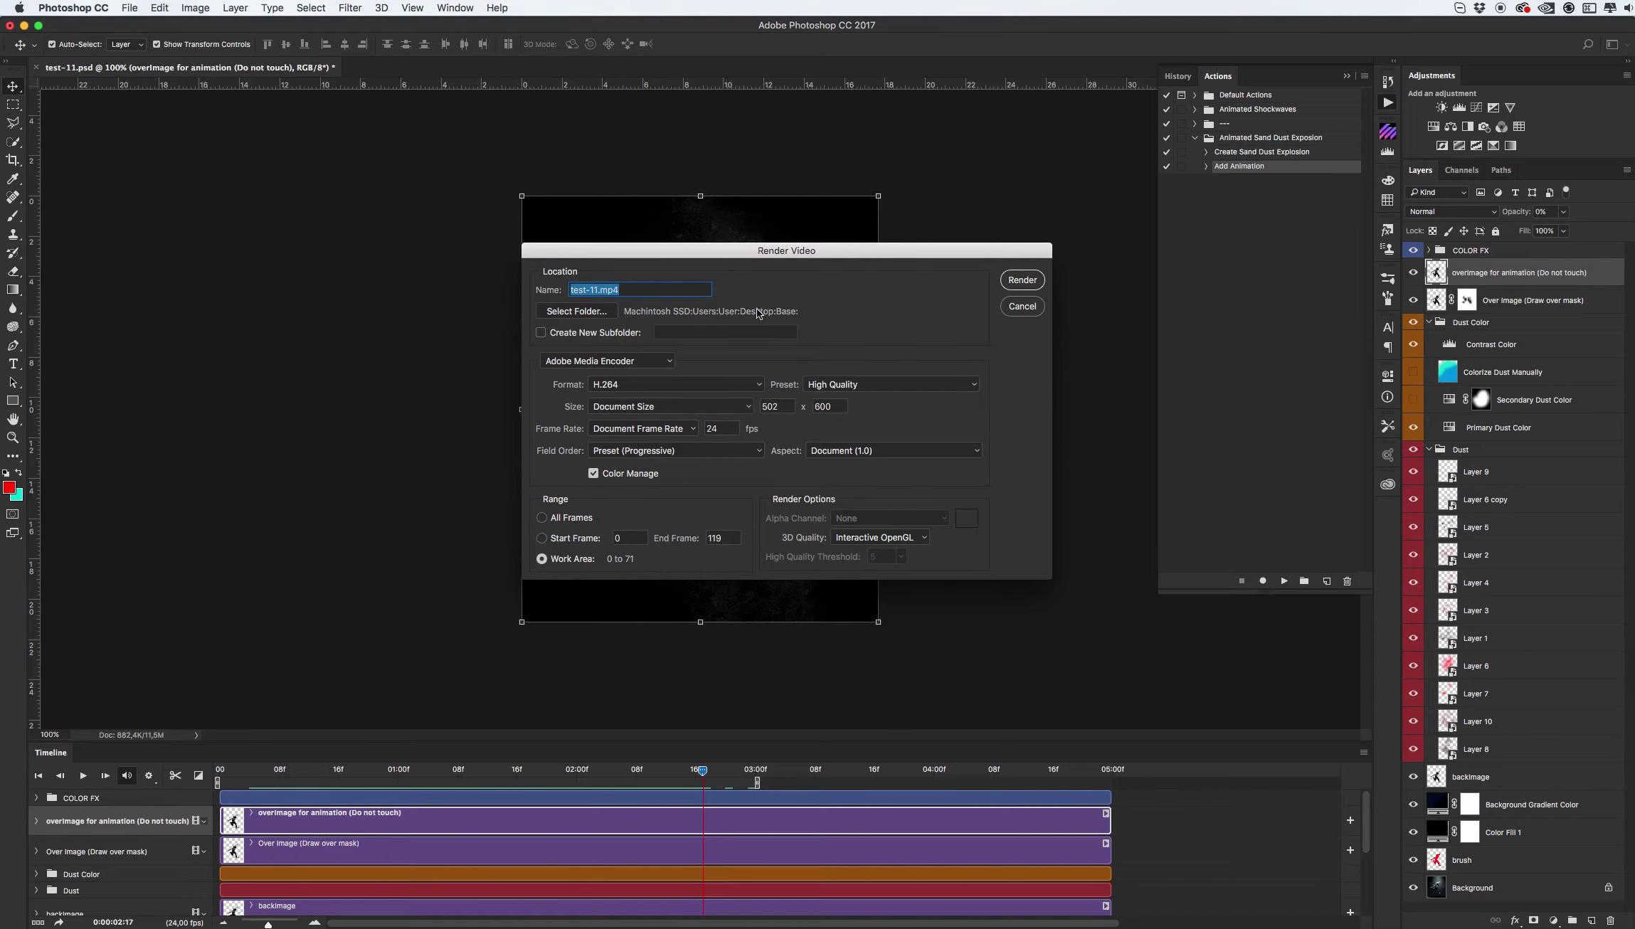
{"action": "left_click", "coordinate": [664, 361]}
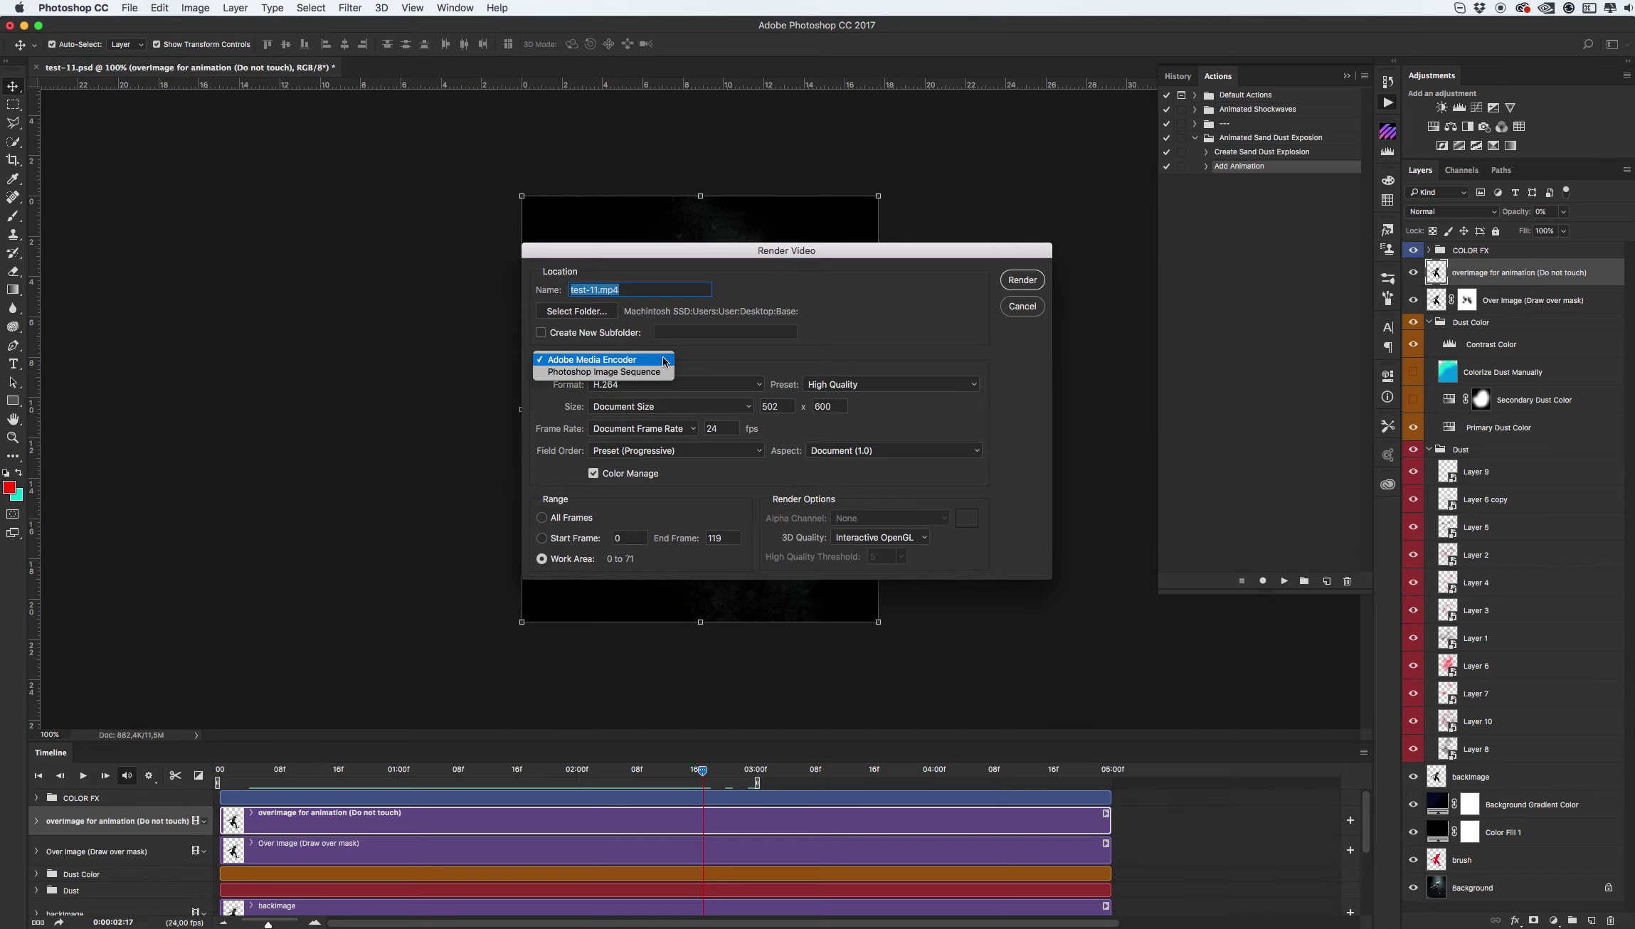
{"action": "left_click", "coordinate": [621, 373]}
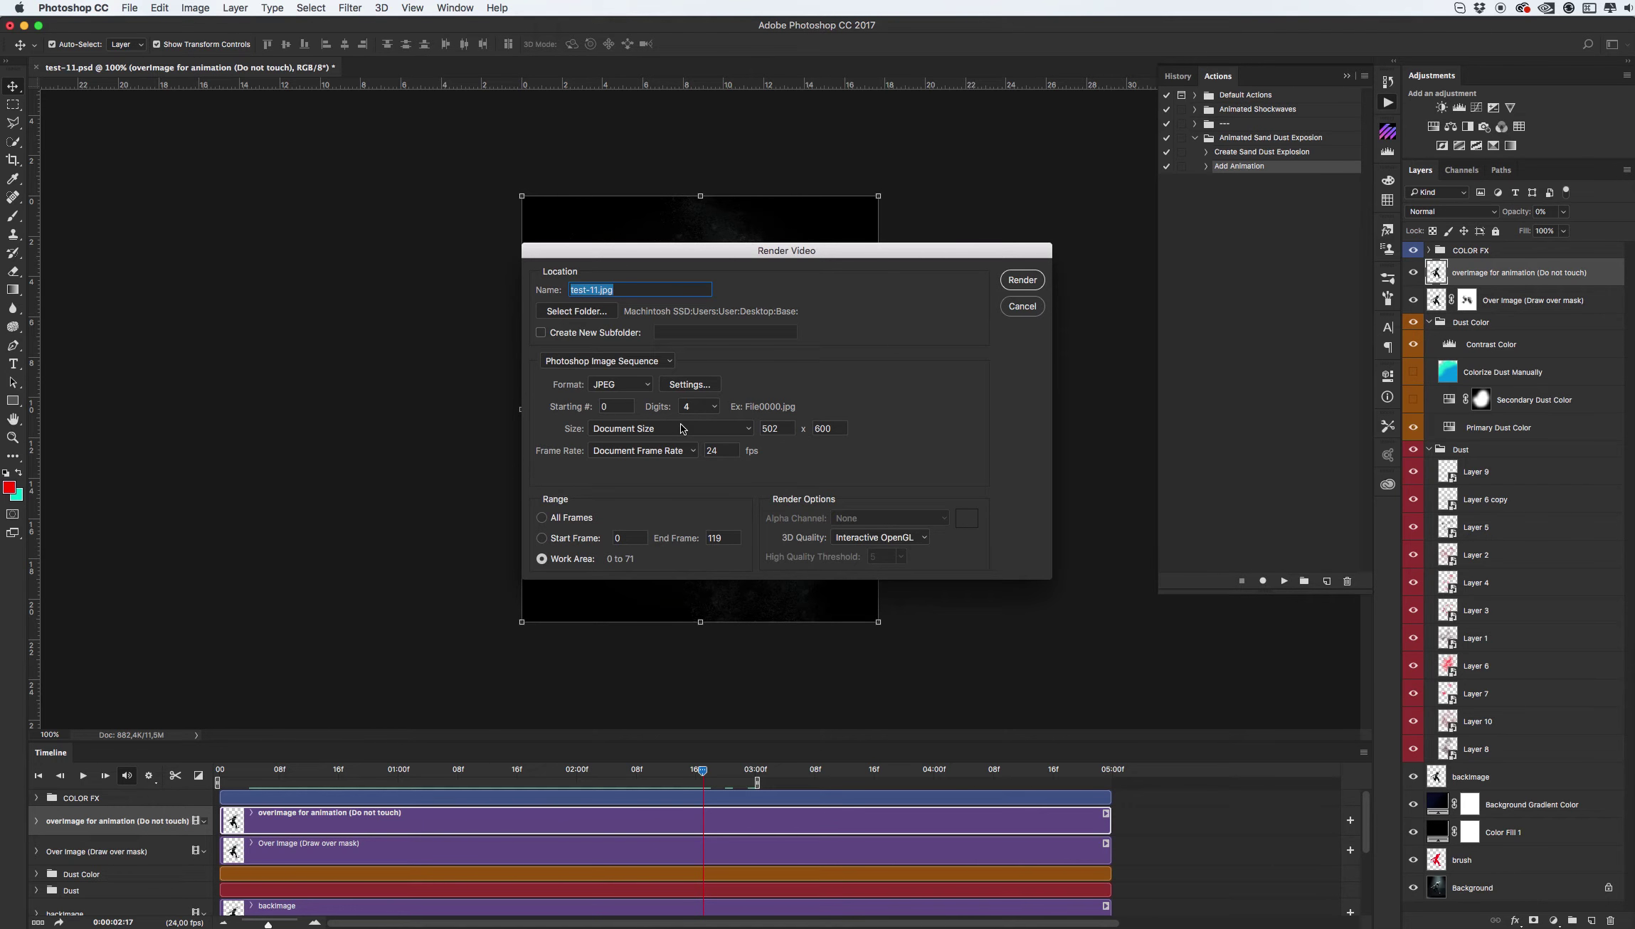
{"action": "left_click", "coordinate": [1030, 306]}
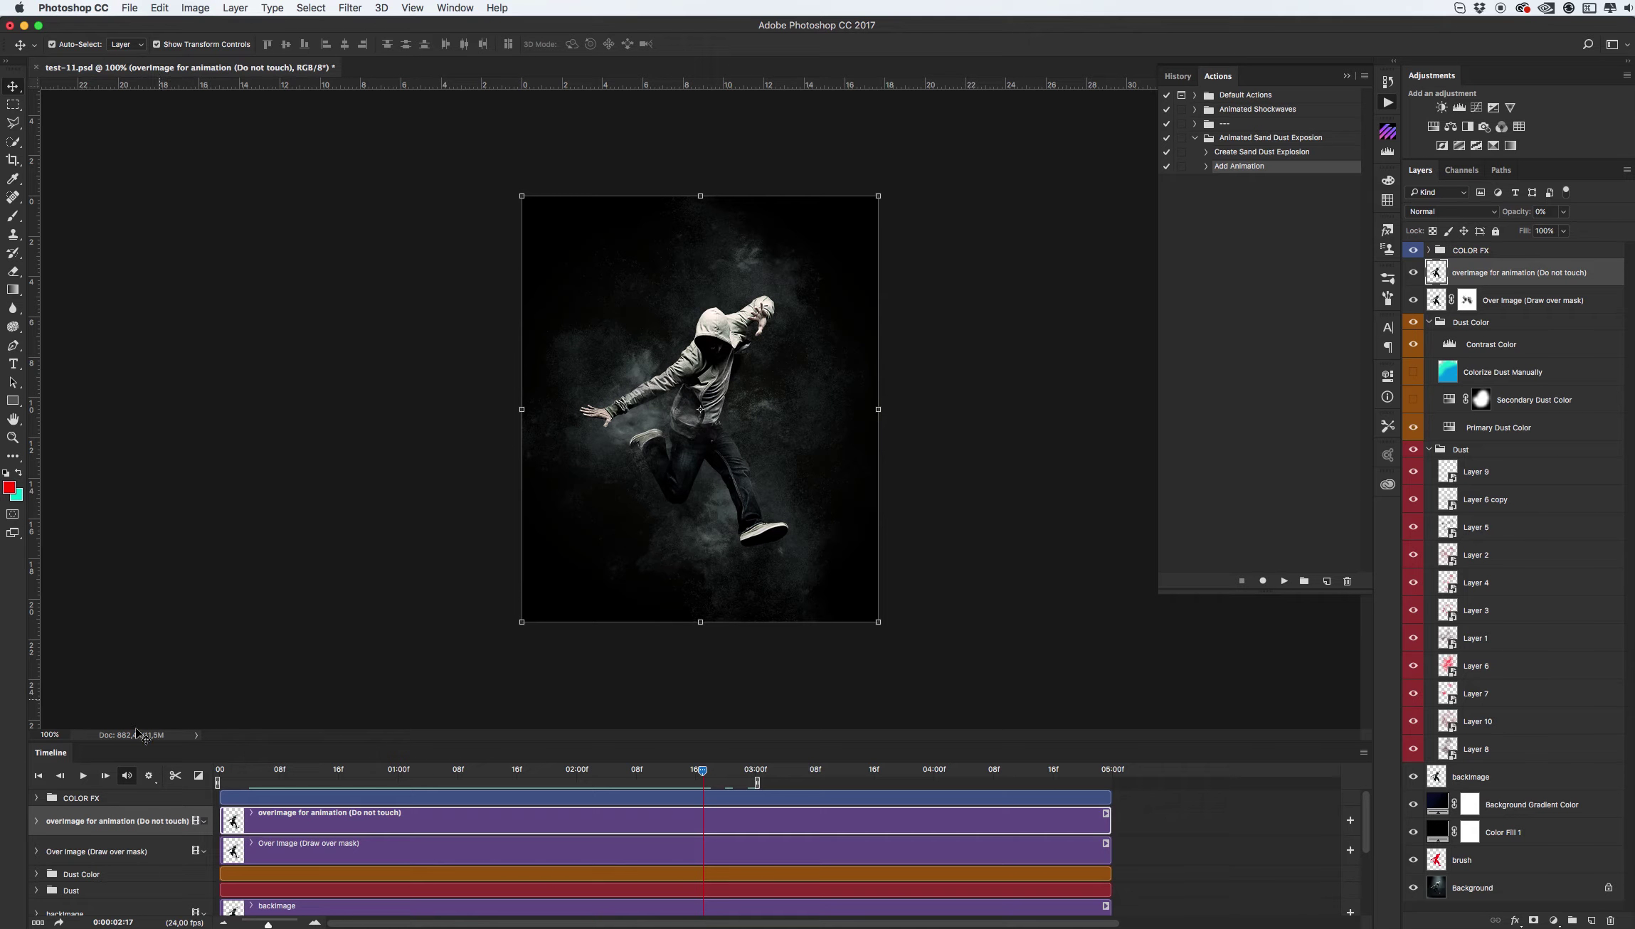
- Play the dust animation, stop it while the dust is spread out, and start the Save for Web (Legacy) export
{"action": "left_click", "coordinate": [82, 777]}
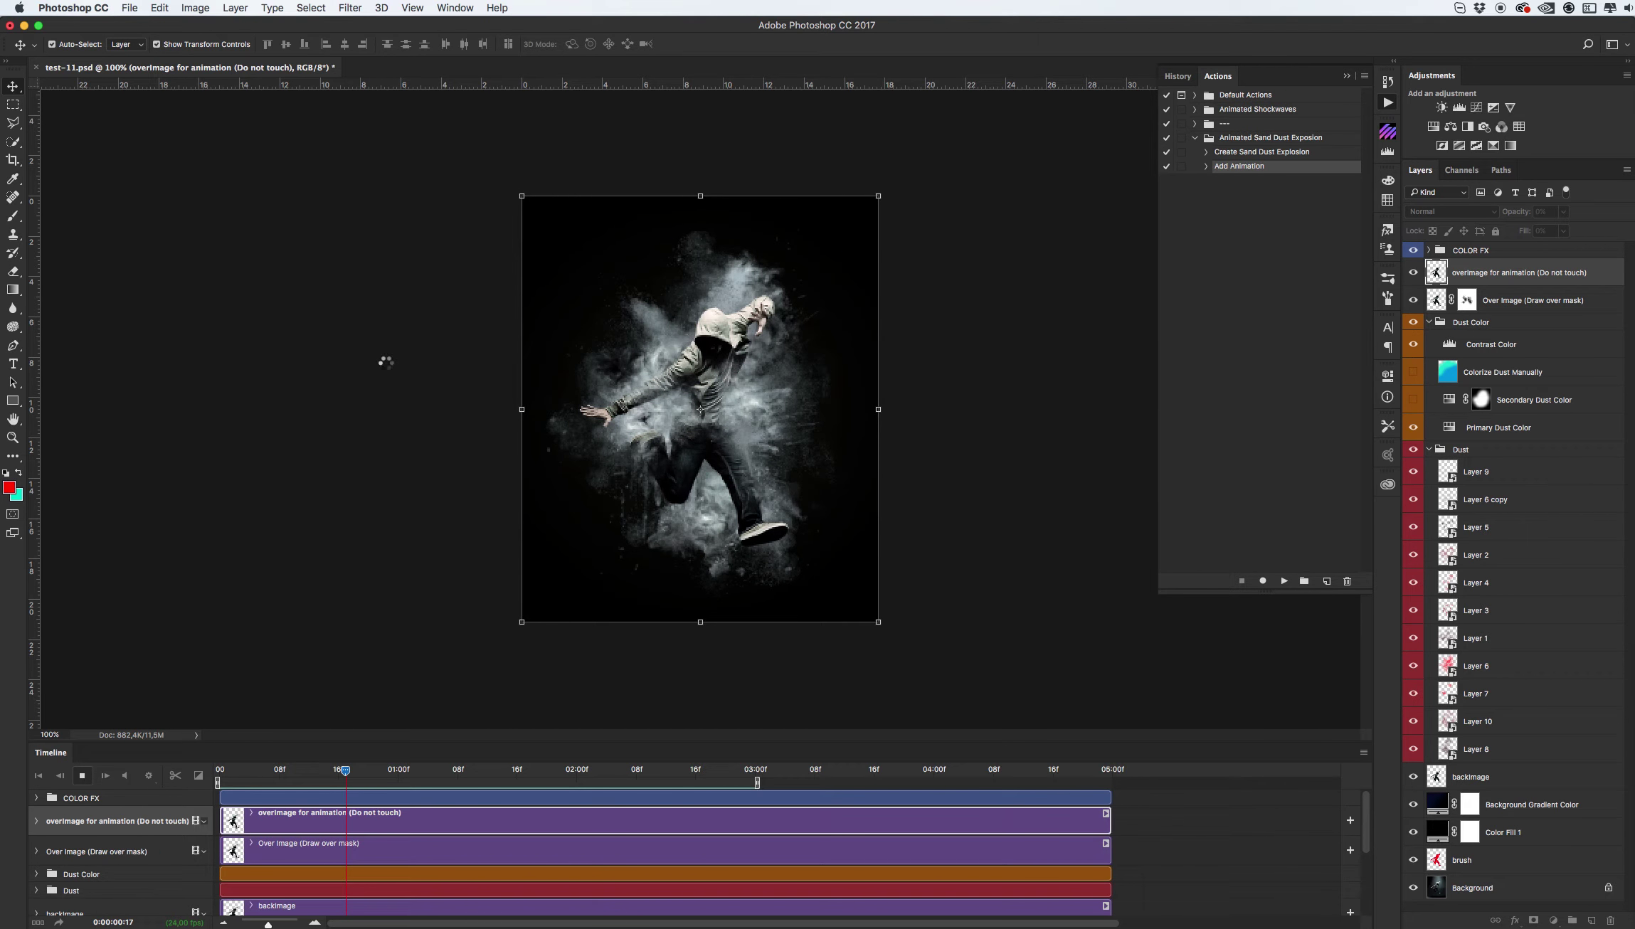
{"action": "key", "text": "space"}
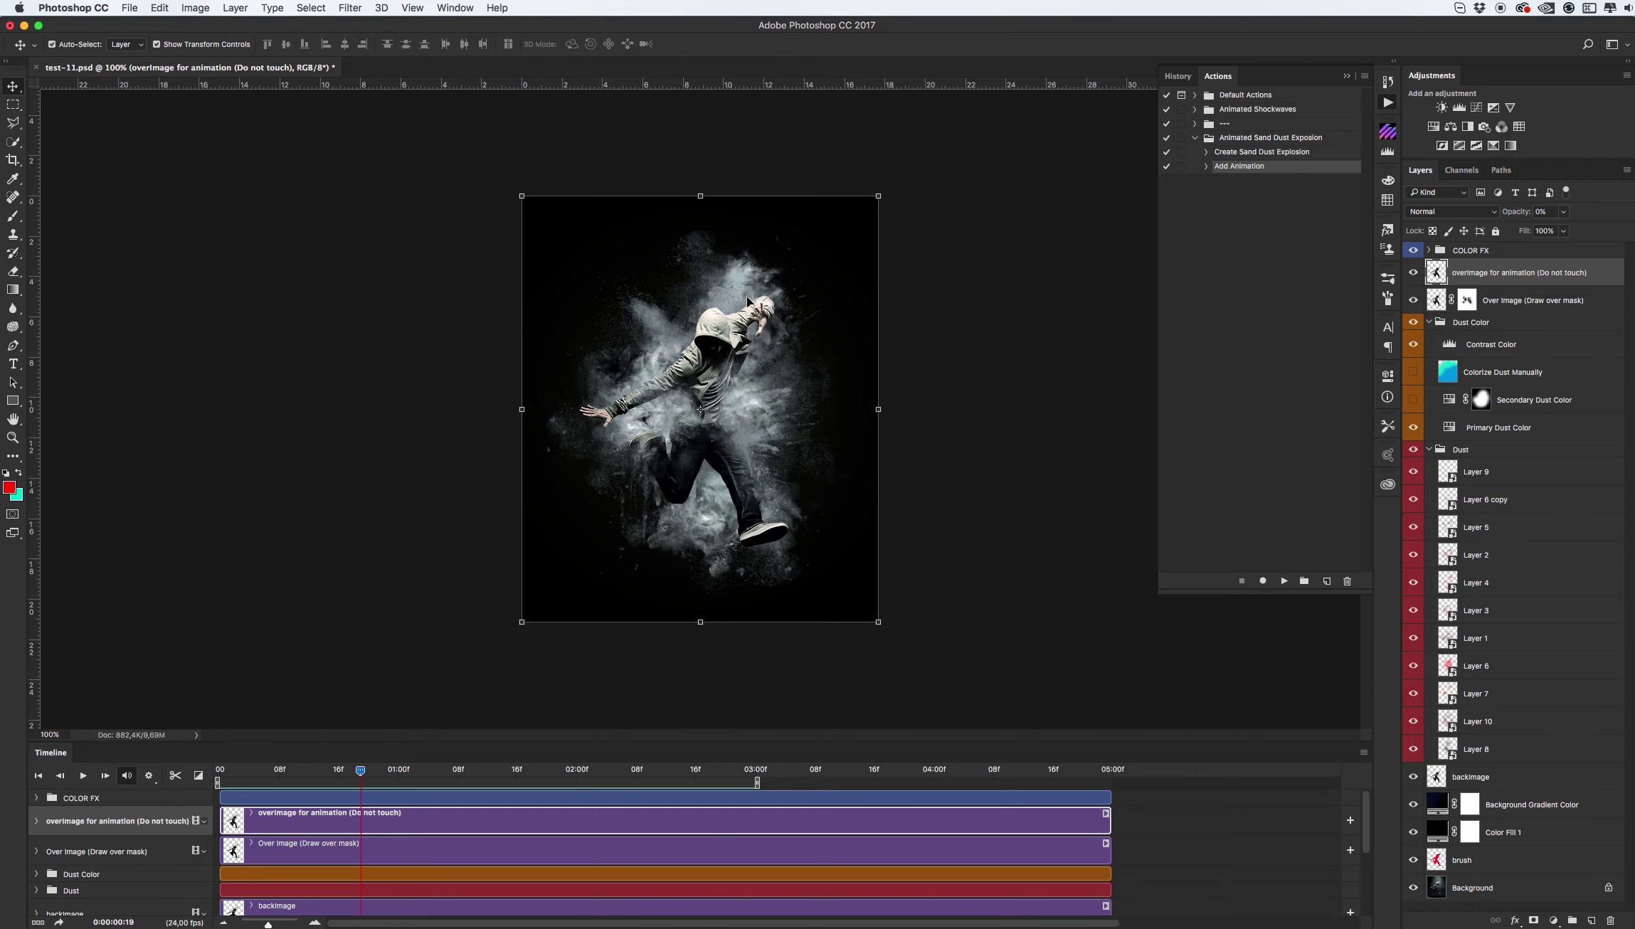
{"action": "left_click", "coordinate": [130, 9]}
{"action": "mouse_move", "coordinate": [78, 10]}
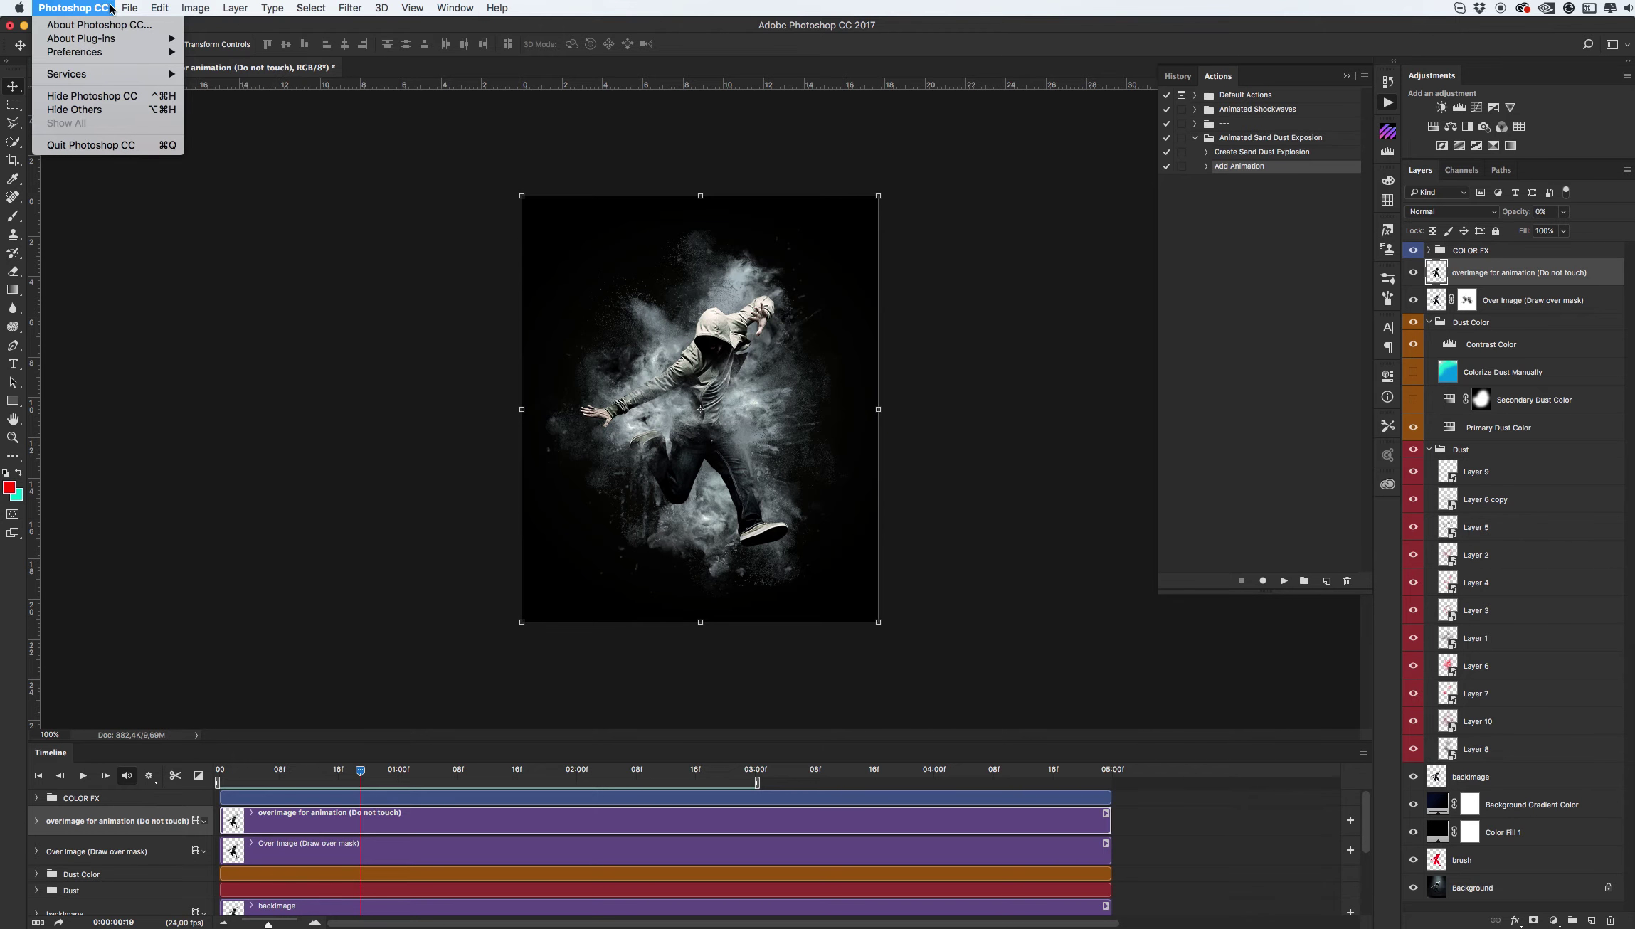
{"action": "mouse_move", "coordinate": [130, 9]}
{"action": "mouse_move", "coordinate": [190, 211]}
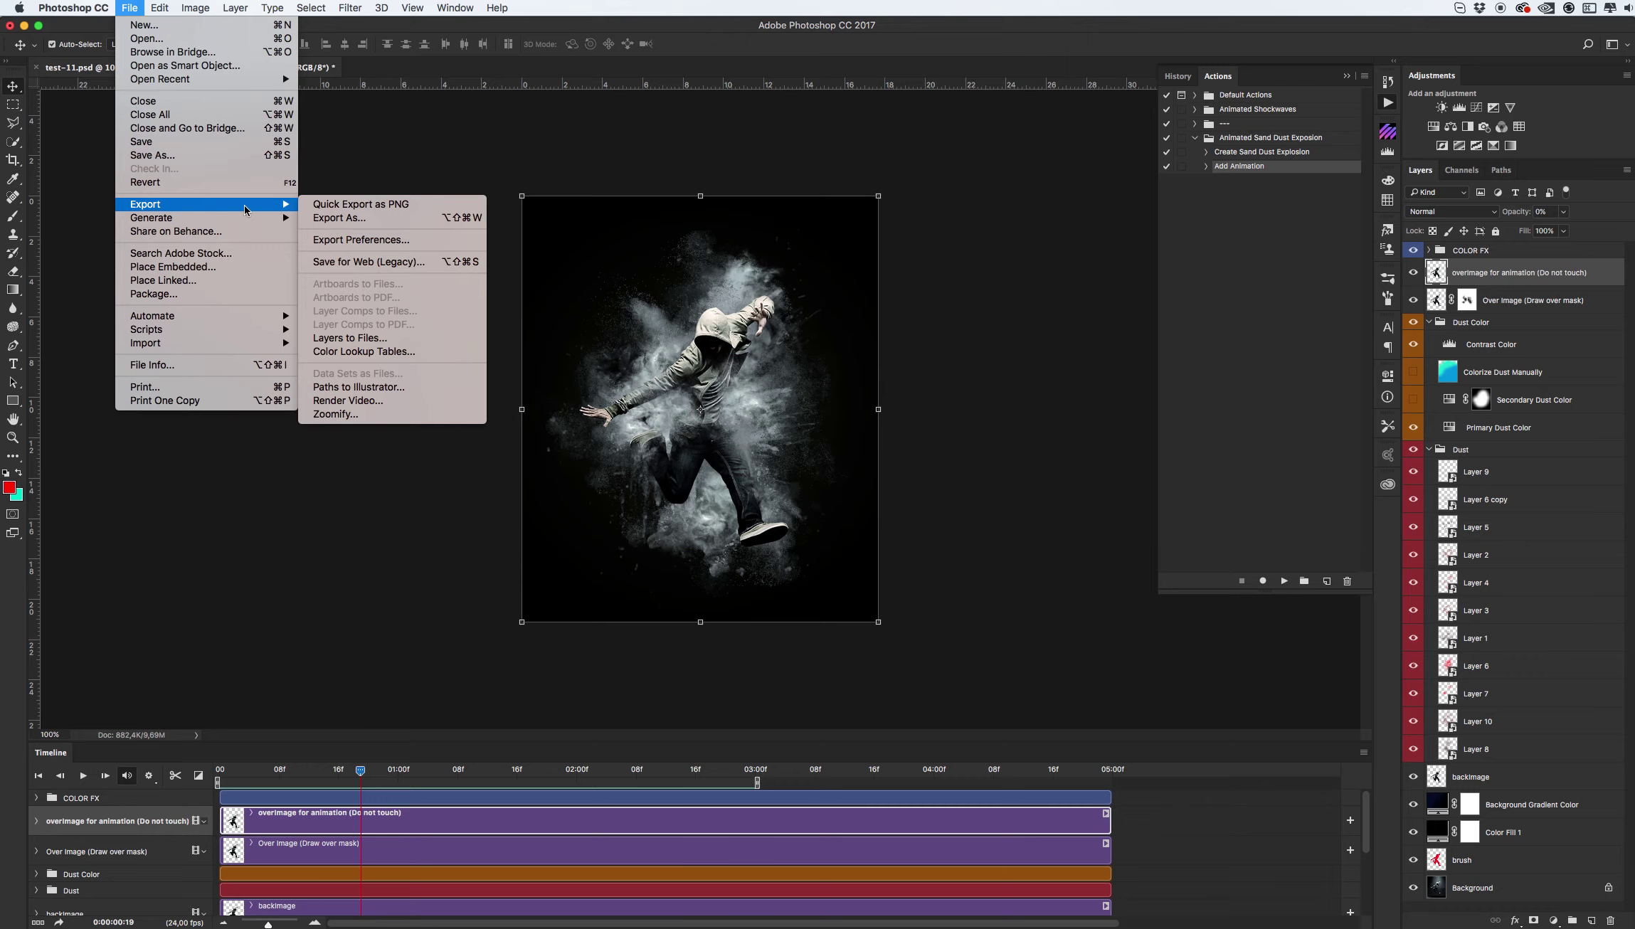
{"action": "left_click", "coordinate": [356, 263]}
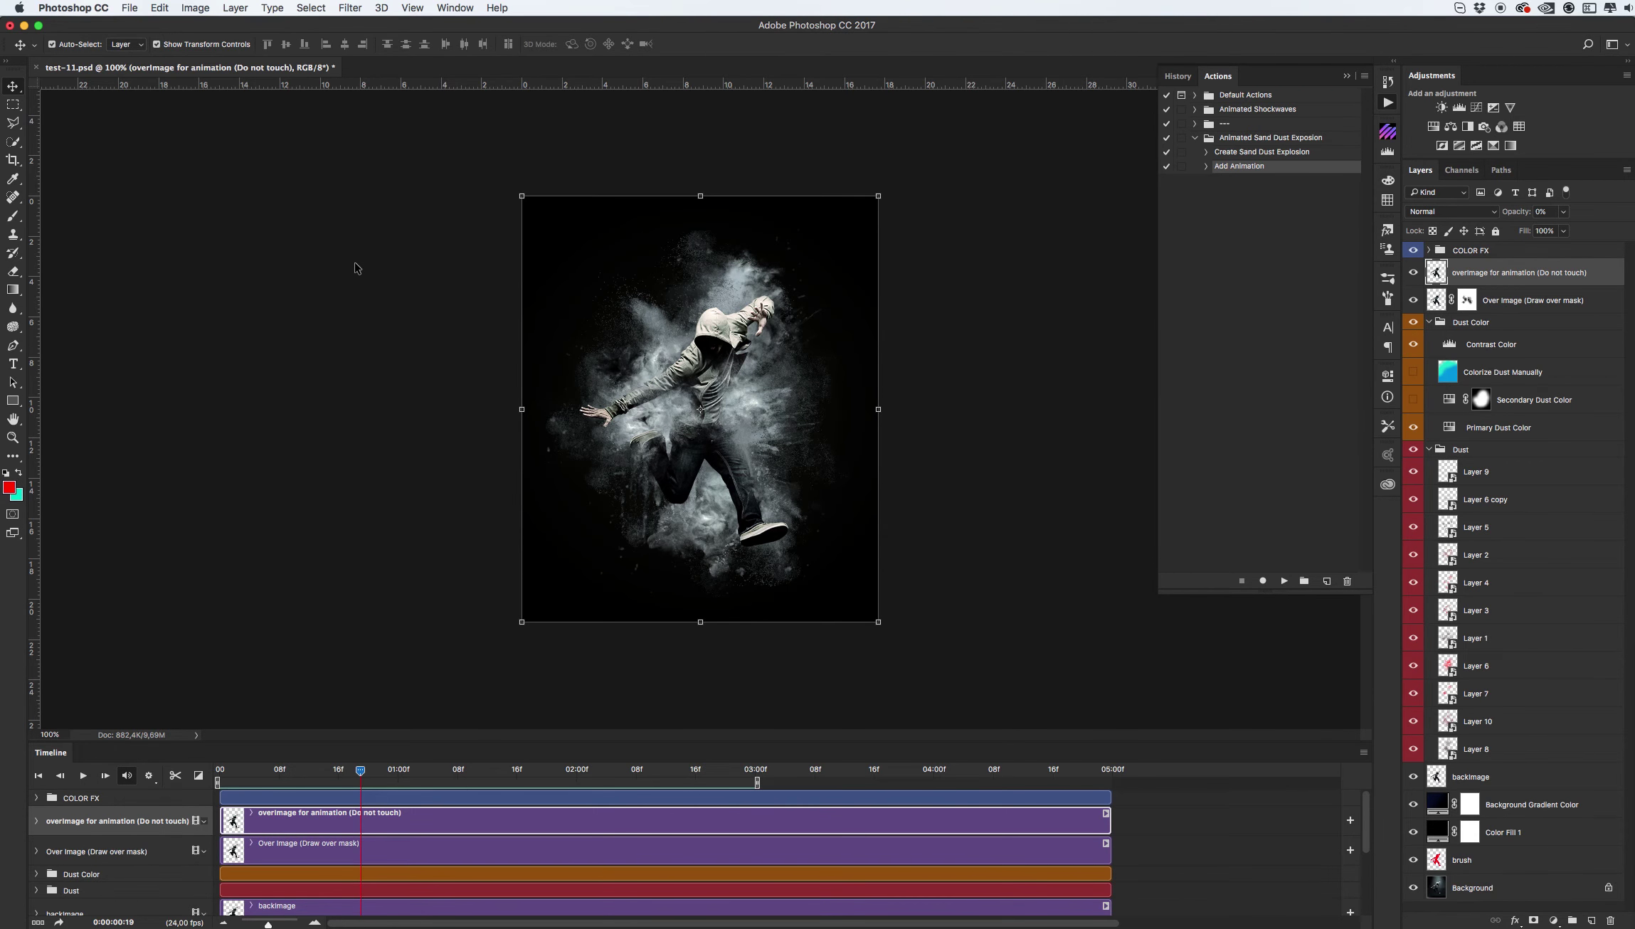